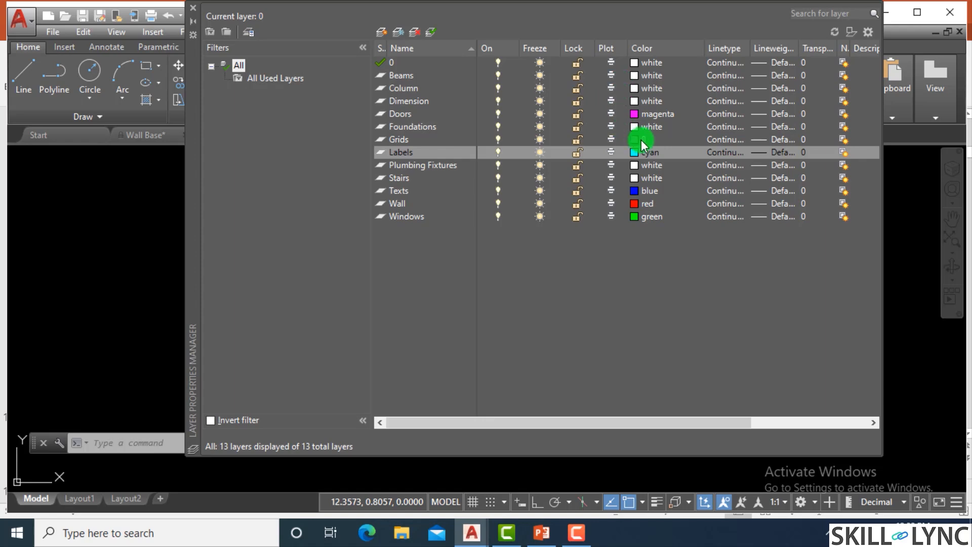
# - Set the Foundations layer's color to index 120 and the Dimension layer's color to index 40
pyautogui.click(634, 127)
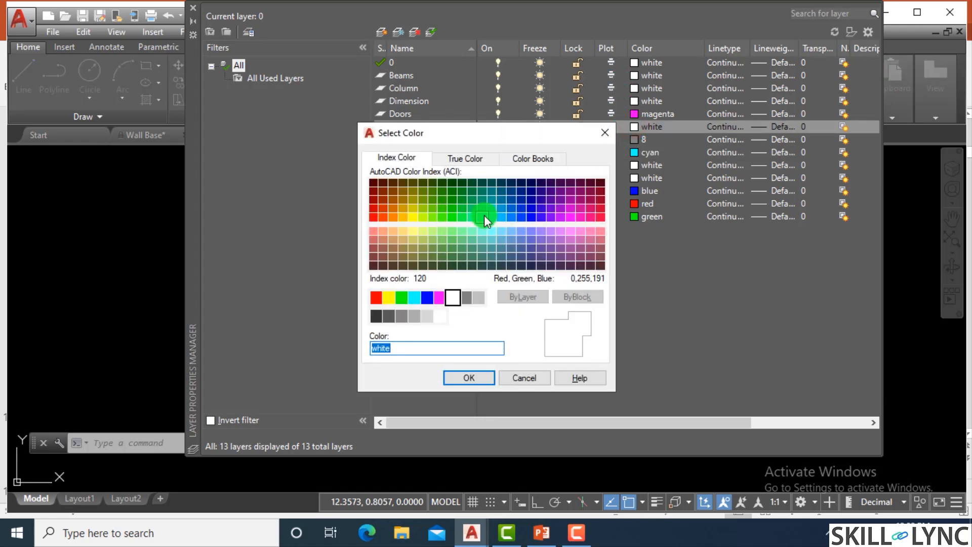
pyautogui.click(482, 217)
pyautogui.click(482, 369)
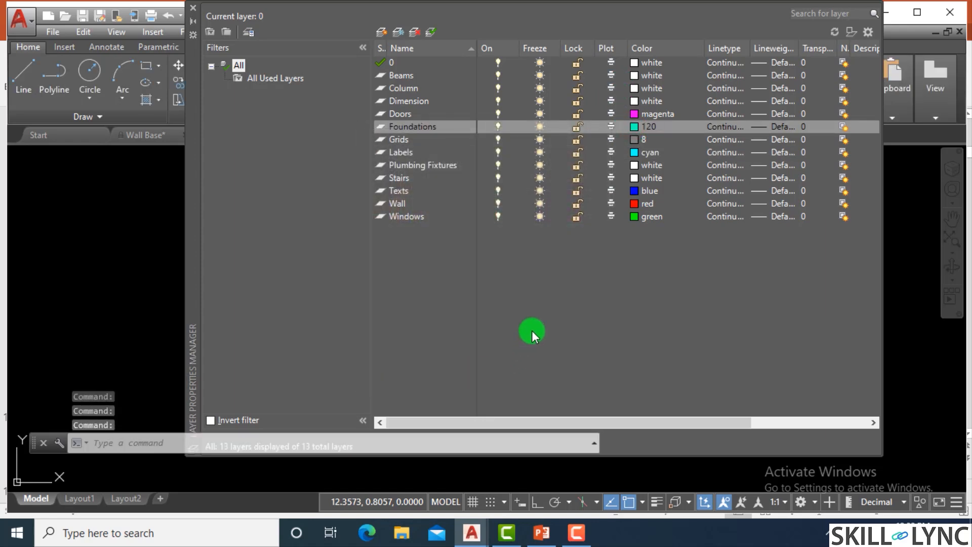
pyautogui.click(634, 101)
pyautogui.click(403, 217)
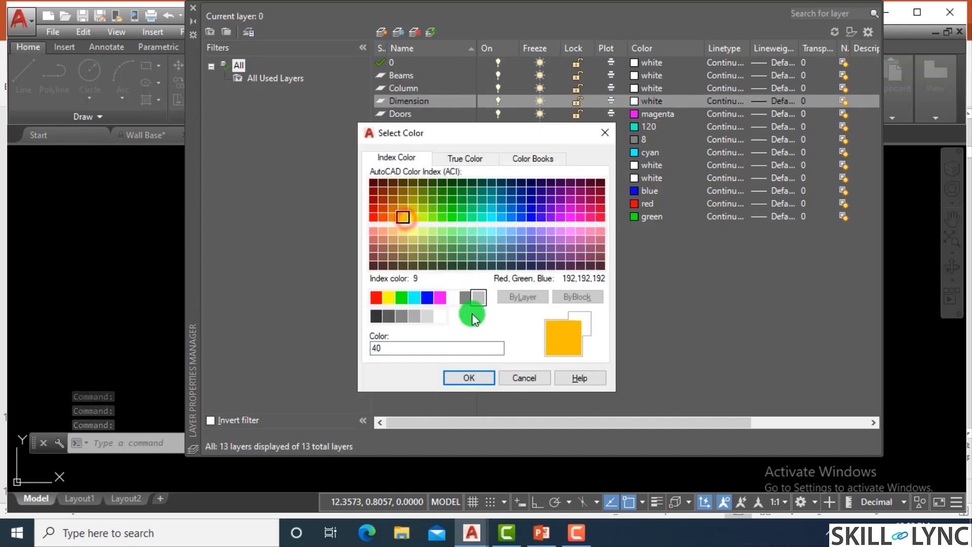
pyautogui.click(469, 375)
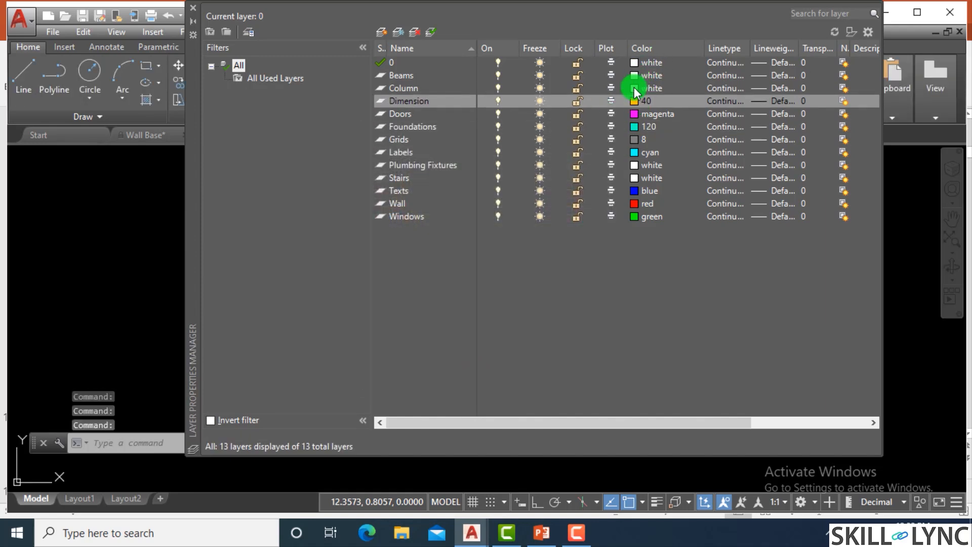
# - Set the Column layer's color to index 30 and the Beams layer's color to index 62
pyautogui.click(633, 88)
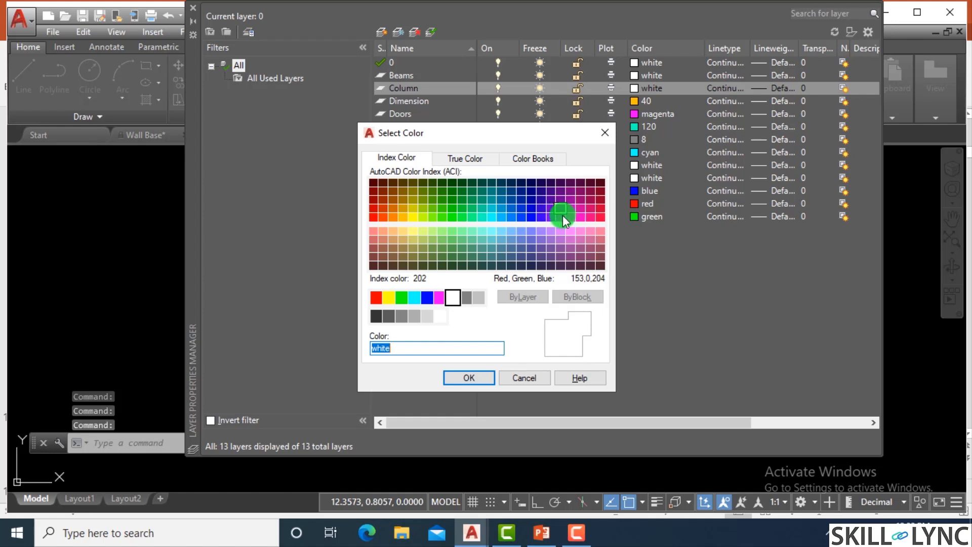
pyautogui.click(393, 217)
pyautogui.click(475, 376)
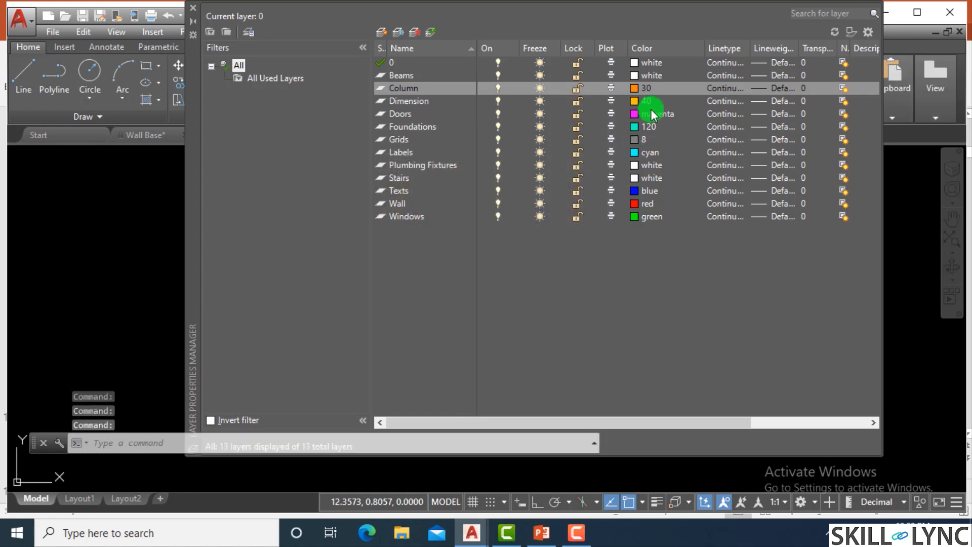
pyautogui.click(636, 80)
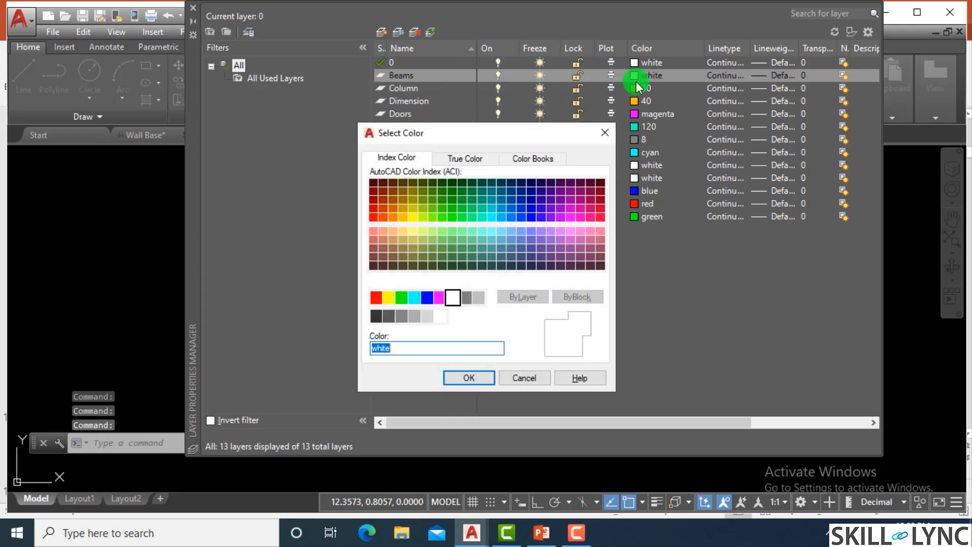
pyautogui.click(580, 199)
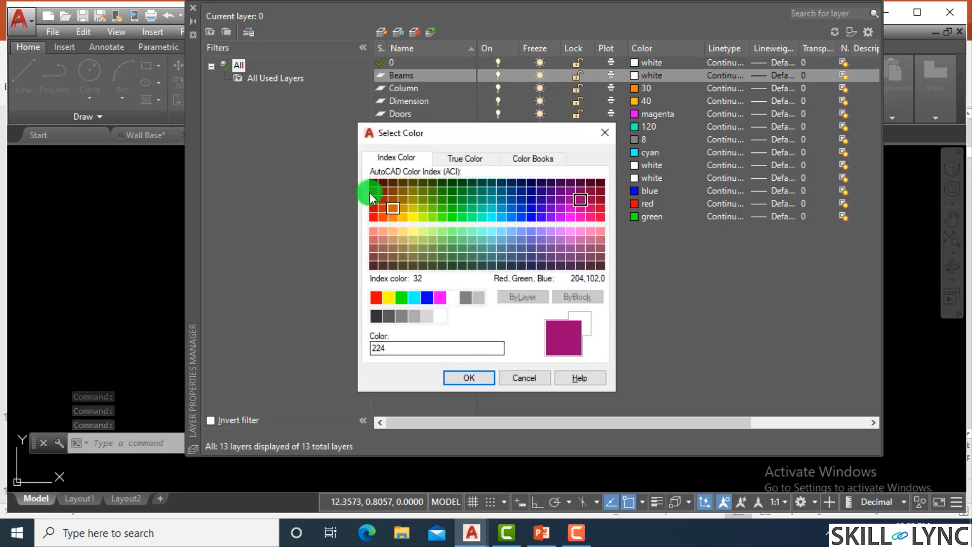
pyautogui.click(420, 211)
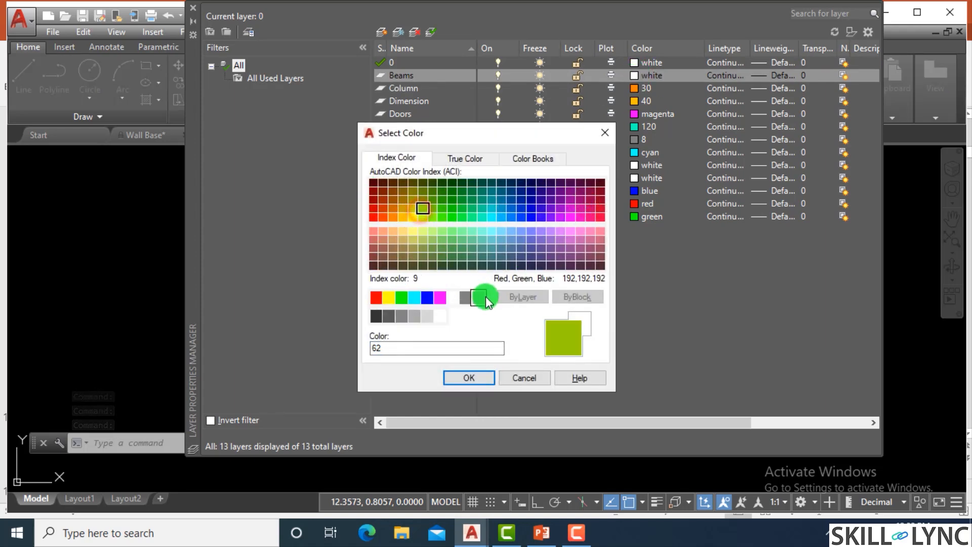
pyautogui.click(461, 377)
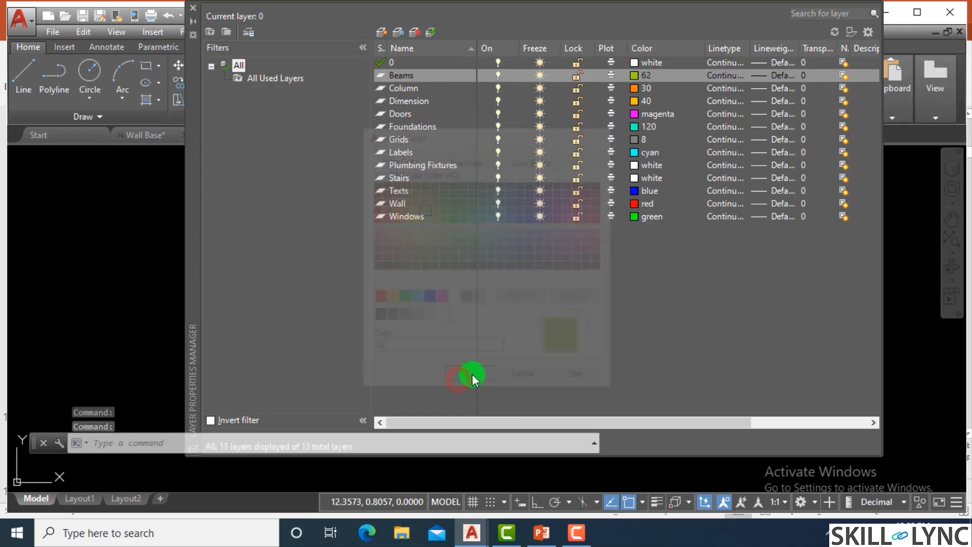
# - Set the Plumbing Fixtures layer's color to index 85 and the Stairs layer's color to index 43
pyautogui.click(635, 166)
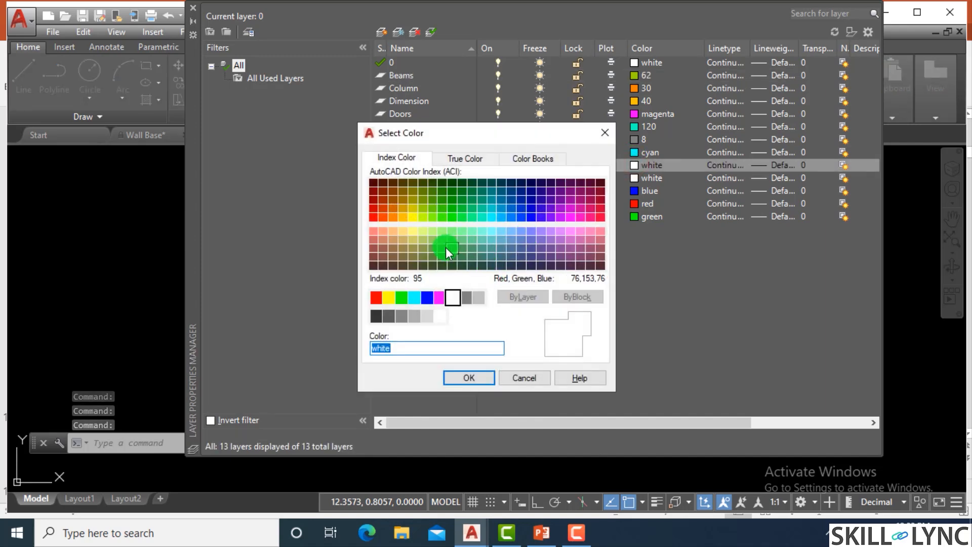
pyautogui.click(445, 247)
pyautogui.click(460, 378)
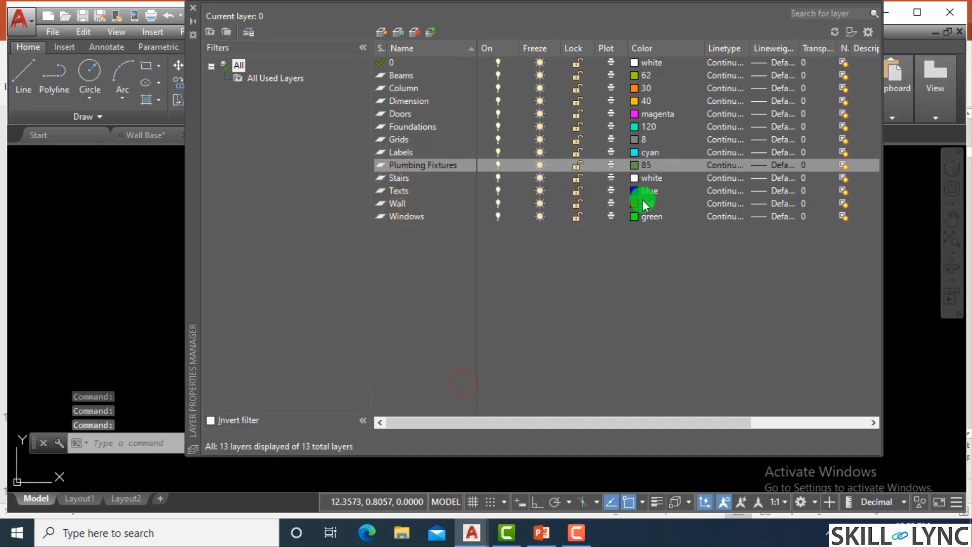
pyautogui.click(635, 179)
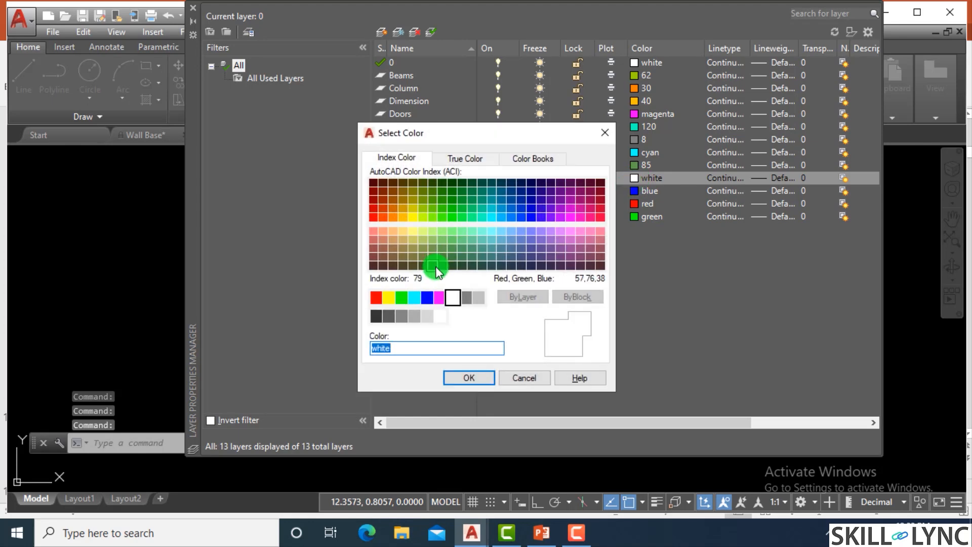
pyautogui.click(406, 241)
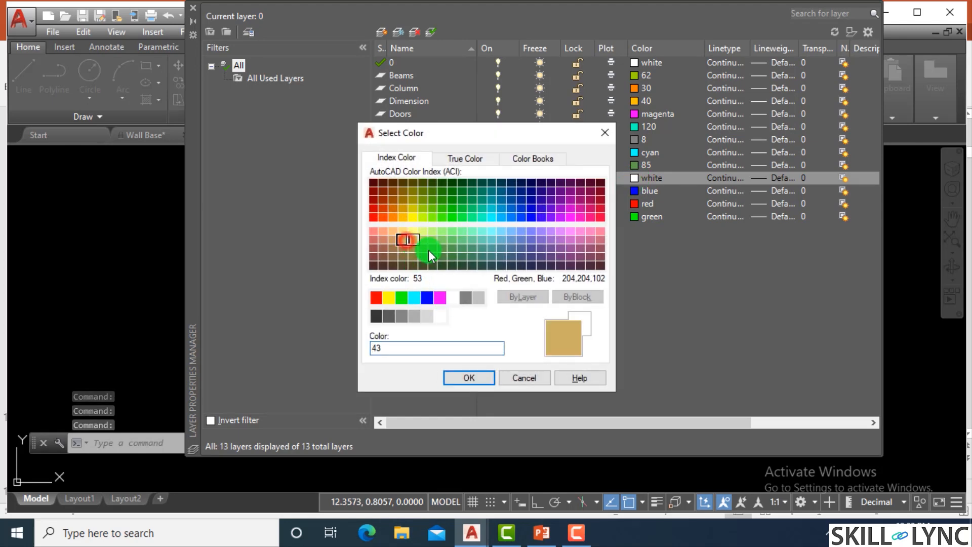
pyautogui.click(472, 377)
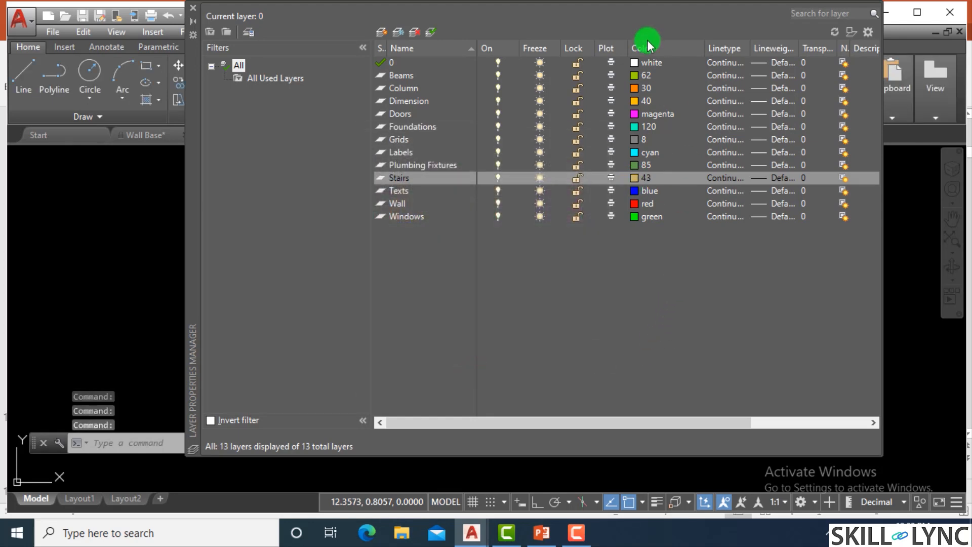
# - Set layer 0's color to index 20 and close the layer manager
pyautogui.click(638, 61)
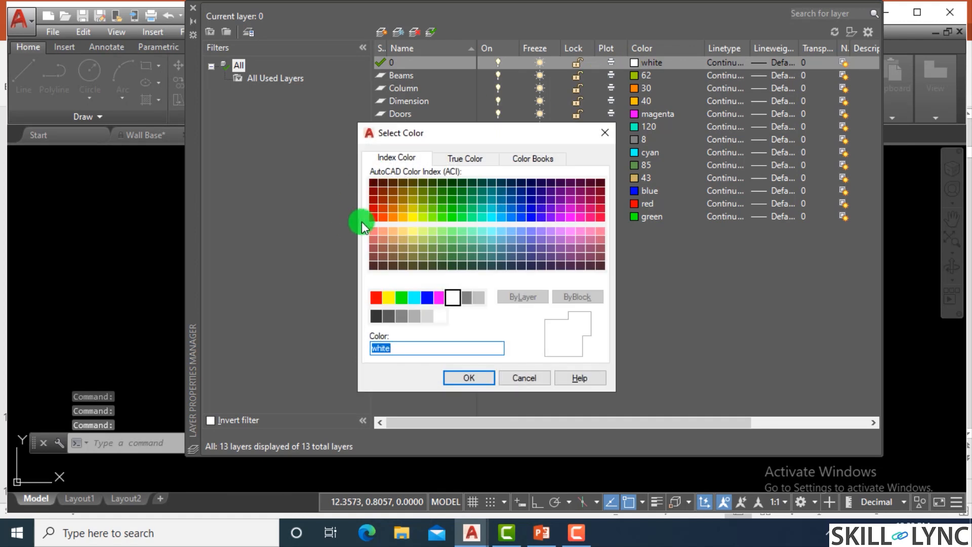
pyautogui.click(383, 227)
pyautogui.click(455, 379)
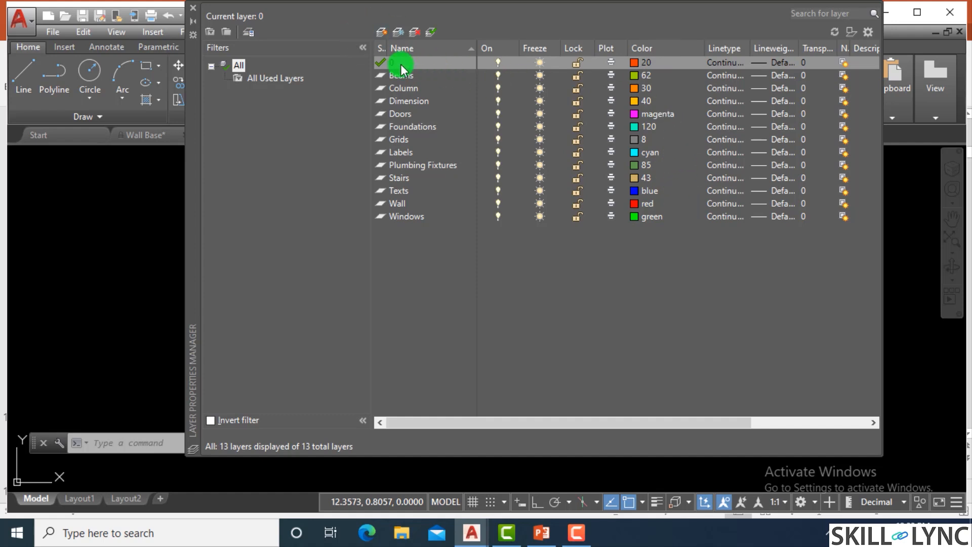
pyautogui.click(194, 11)
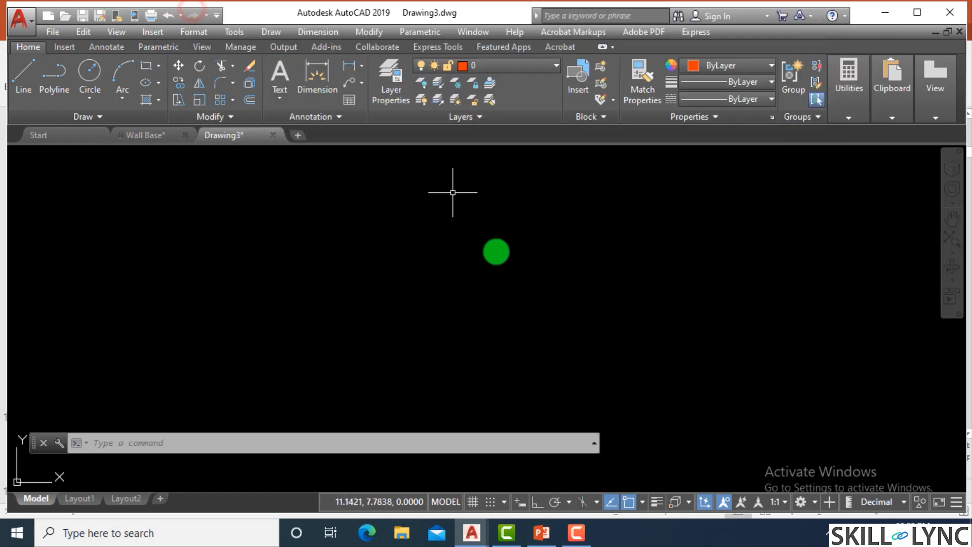
pyautogui.click(491, 68)
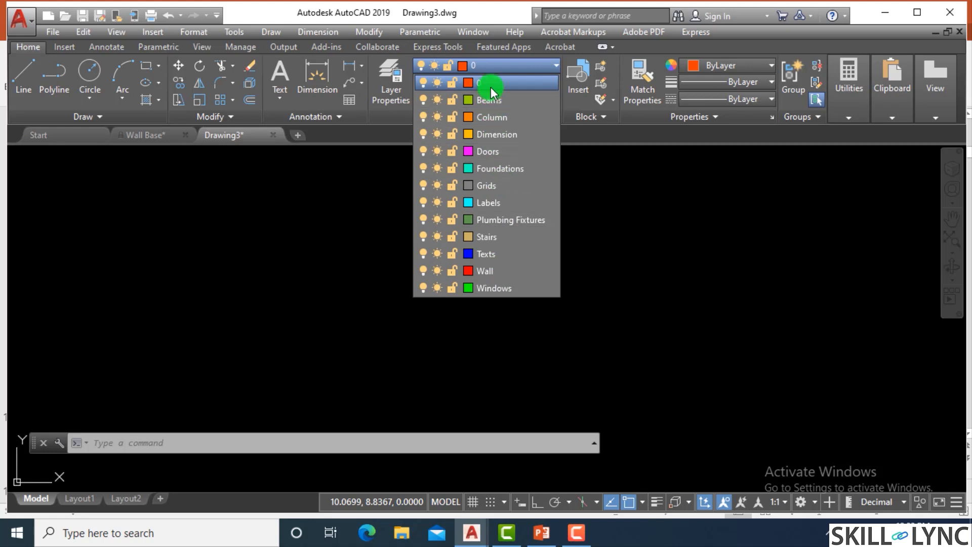
pyautogui.click(642, 249)
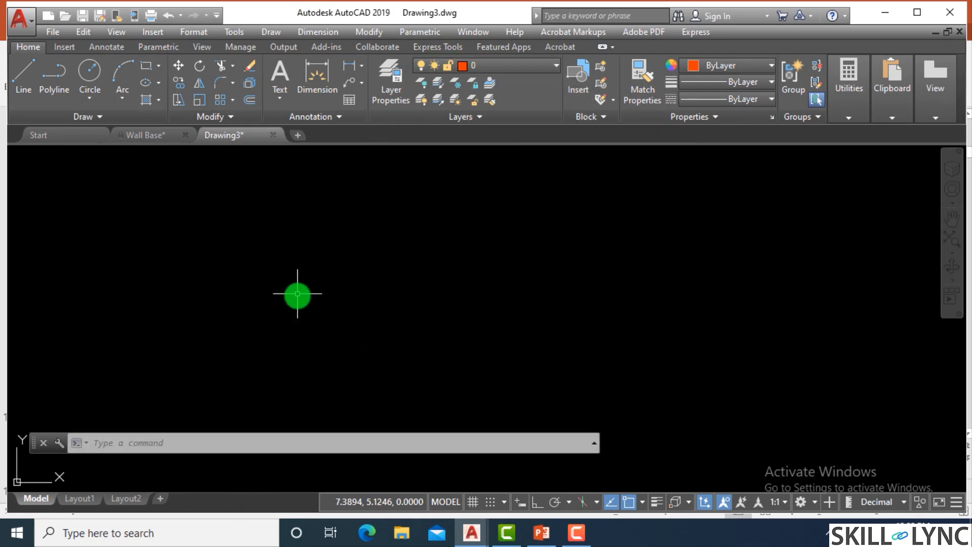
# - Draw a circle of radius about 2.06 on layer 0 and a smaller one of radius about 0.91 inside its upper part
pyautogui.write('c')
pyautogui.press('Return')
pyautogui.click(273, 287)
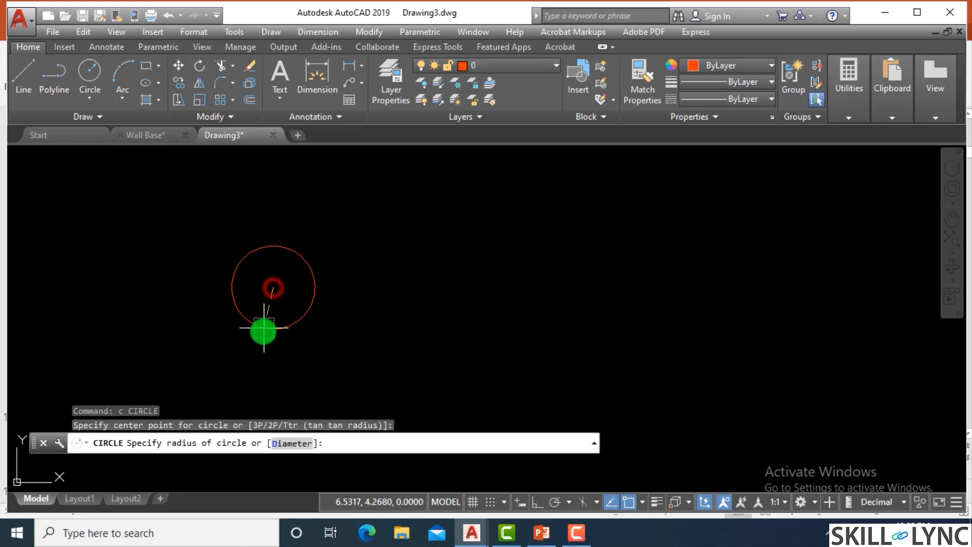
pyautogui.click(257, 368)
pyautogui.press('Return')
pyautogui.click(269, 249)
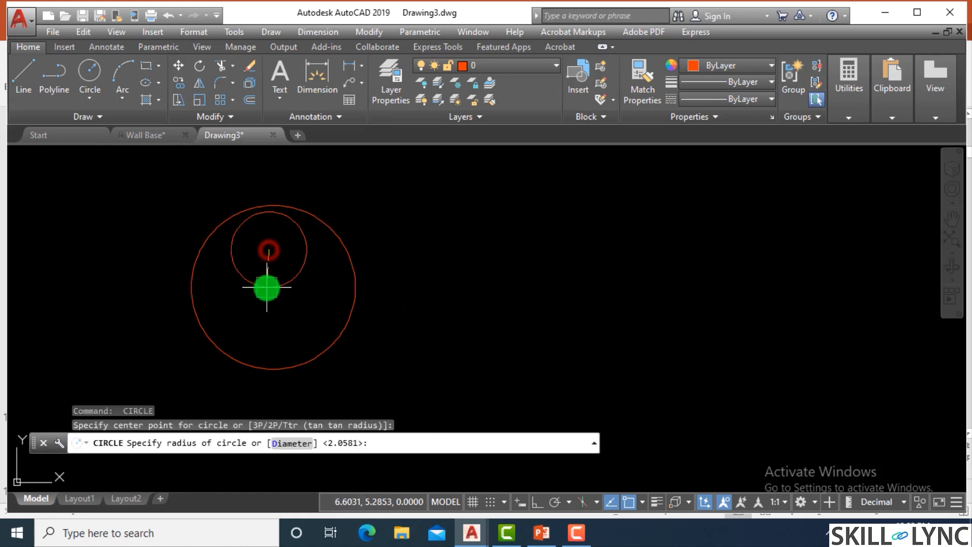
pyautogui.click(267, 287)
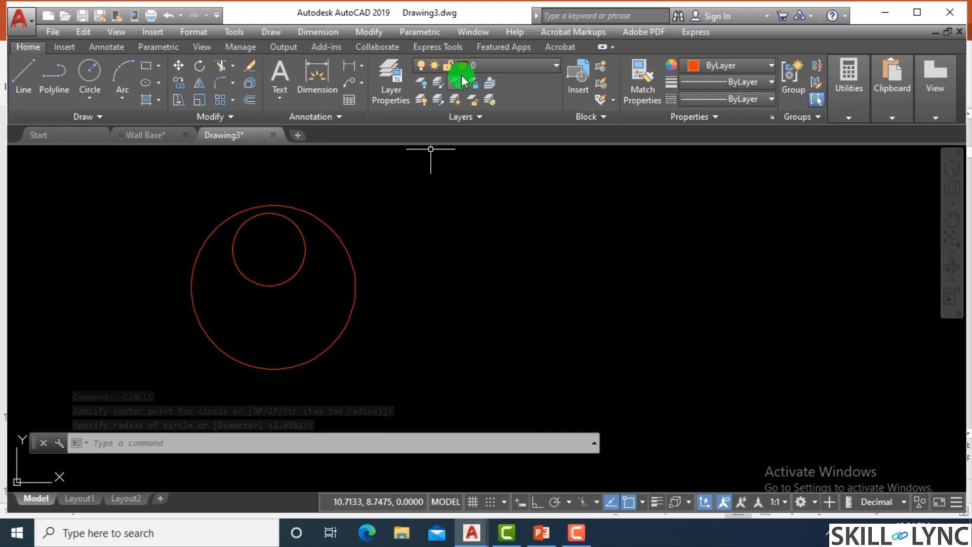
# - Make Beams the current layer and draw a tall rectangle beside the large circle, on its right
pyautogui.click(484, 66)
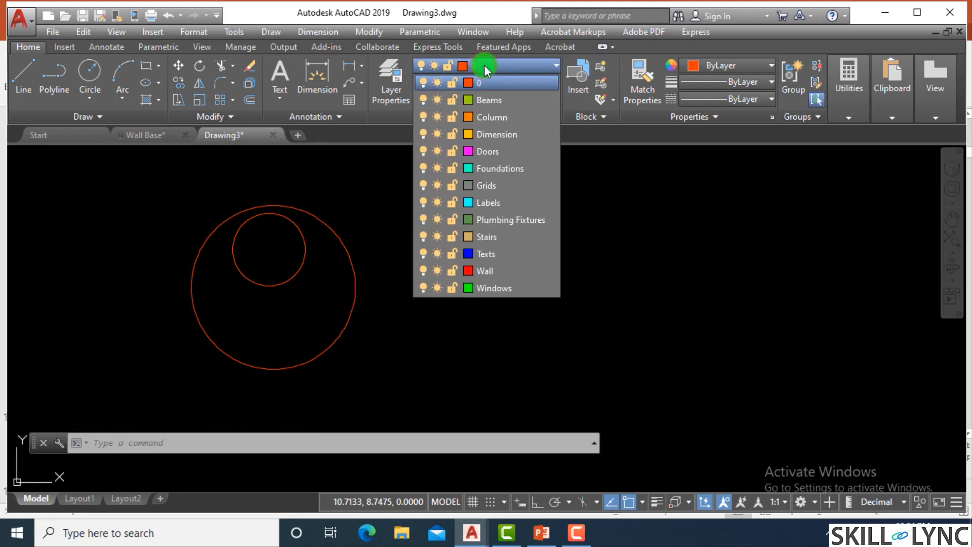
pyautogui.click(493, 101)
pyautogui.write('rec')
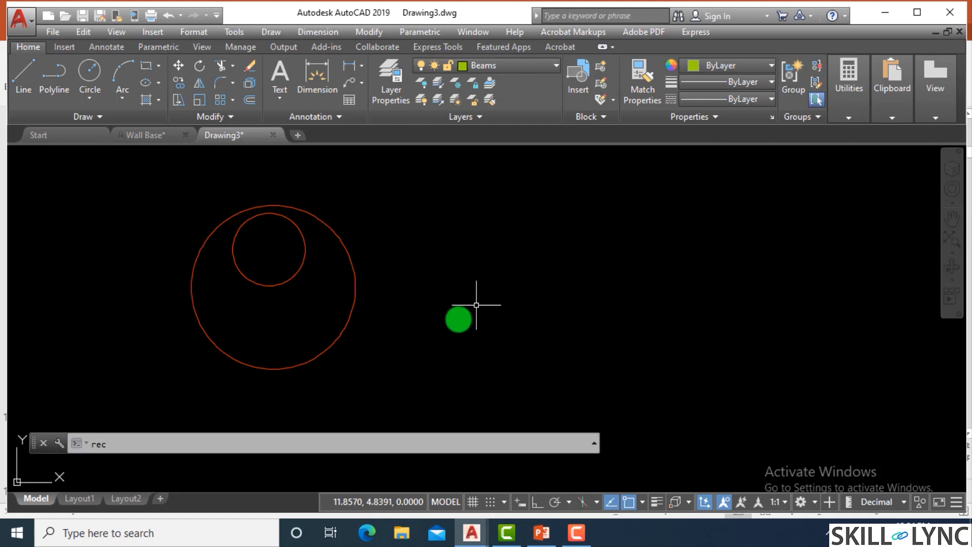
pyautogui.press('Return')
pyautogui.click(401, 379)
pyautogui.click(503, 180)
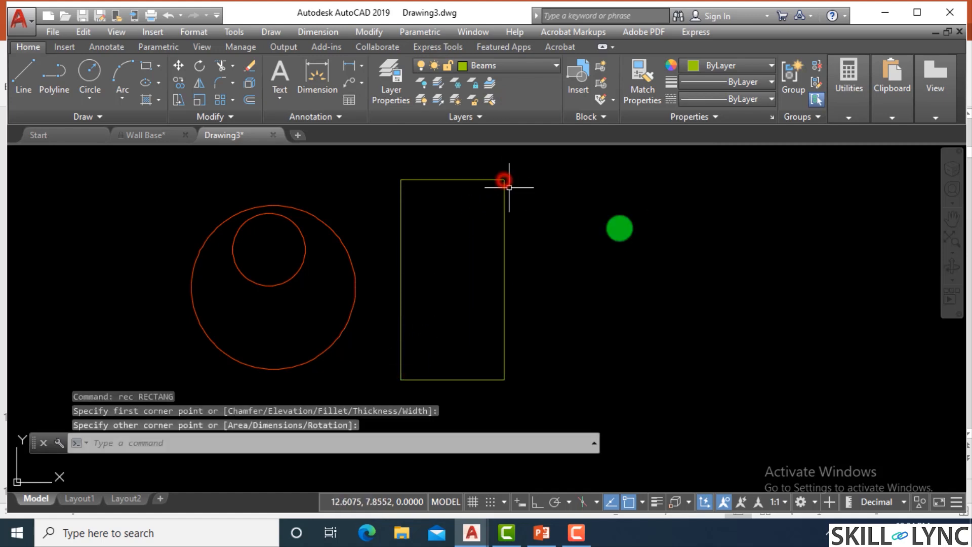
# - Inside the tall rectangle, draw a smaller upright rectangle and a circle of radius about 0.48 above it
pyautogui.write('rec')
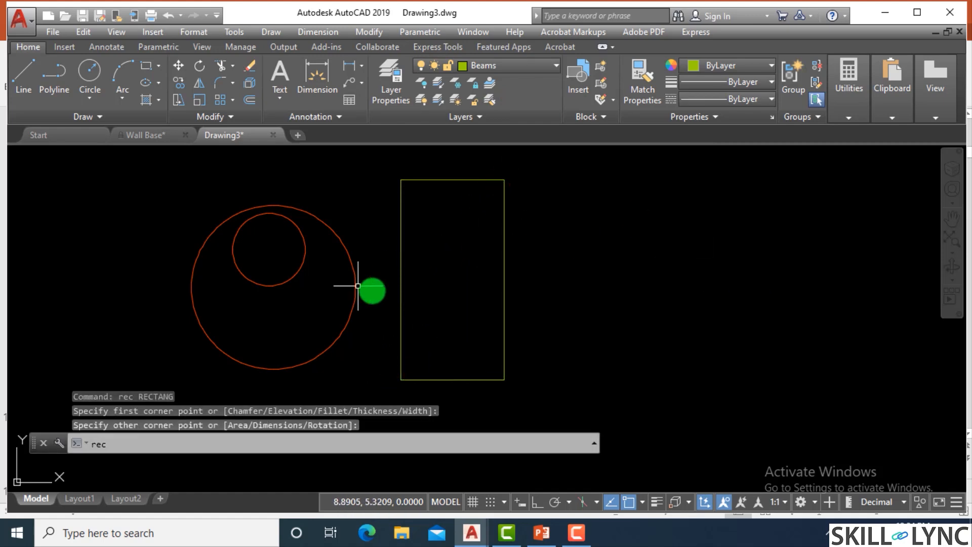
pyautogui.press('Return')
pyautogui.click(437, 248)
pyautogui.click(478, 329)
pyautogui.write('c')
pyautogui.press('Return')
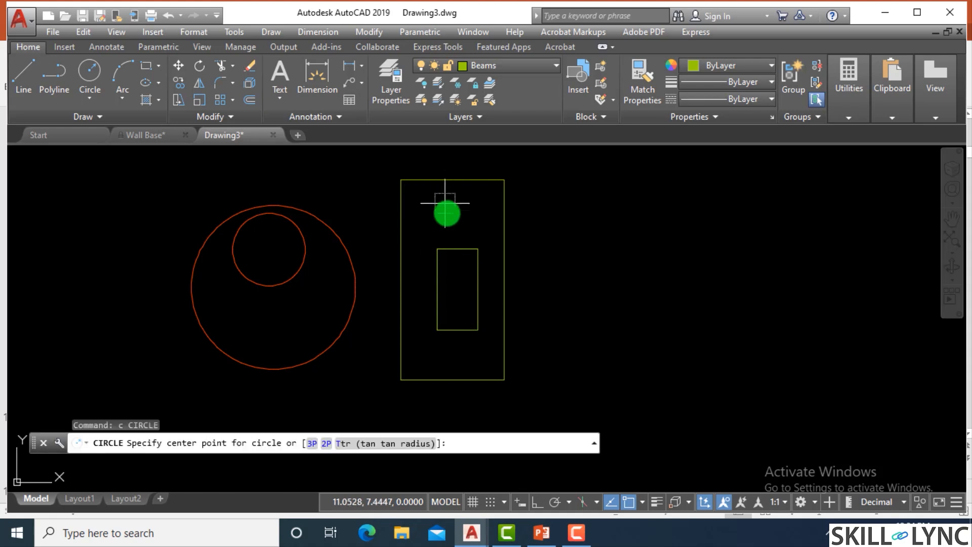
pyautogui.click(448, 213)
pyautogui.click(449, 233)
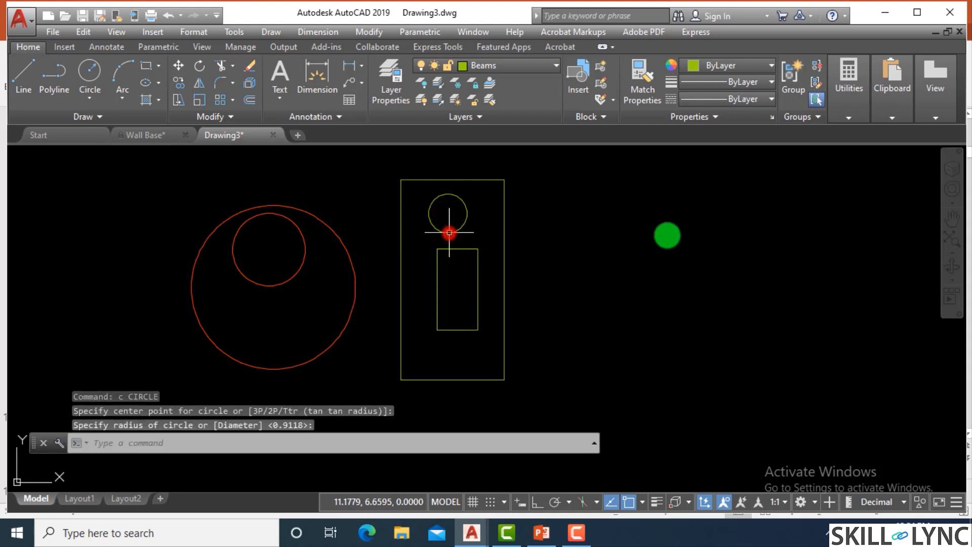
# - Make Column the current layer and draw a roughly square rectangle to the right of the Beams shapes
pyautogui.click(494, 65)
pyautogui.click(507, 122)
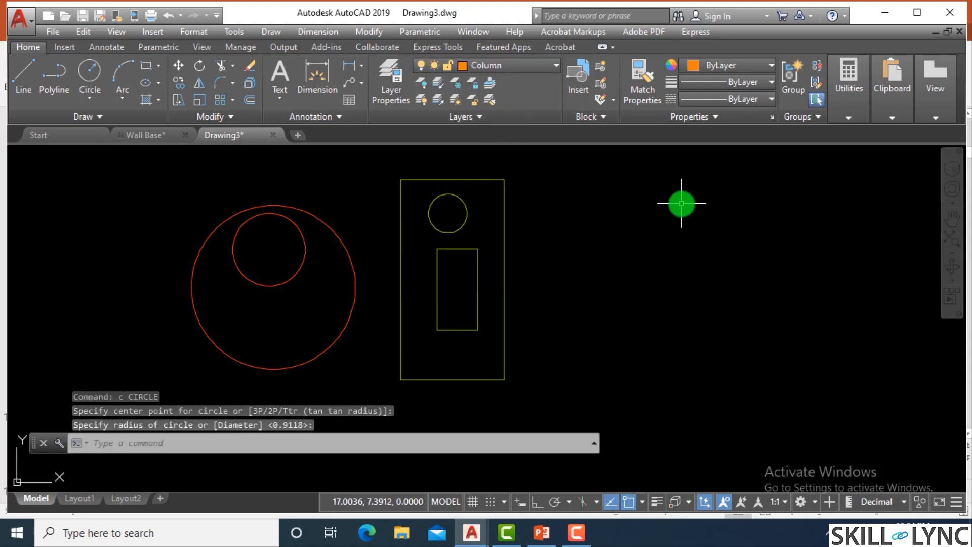
pyautogui.write('rec')
pyautogui.press('Return')
pyautogui.click(613, 194)
pyautogui.click(681, 264)
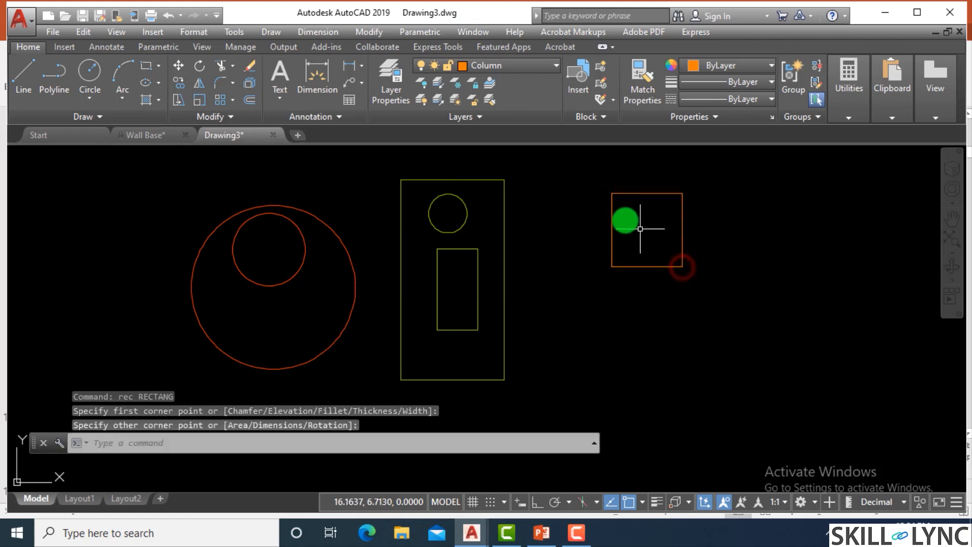
# - Draw a circle of radius about 0.44 inside the upper half of the Column rectangle
pyautogui.scroll(2, 637, 193)
pyautogui.write('c')
pyautogui.press('Return')
pyautogui.click(650, 232)
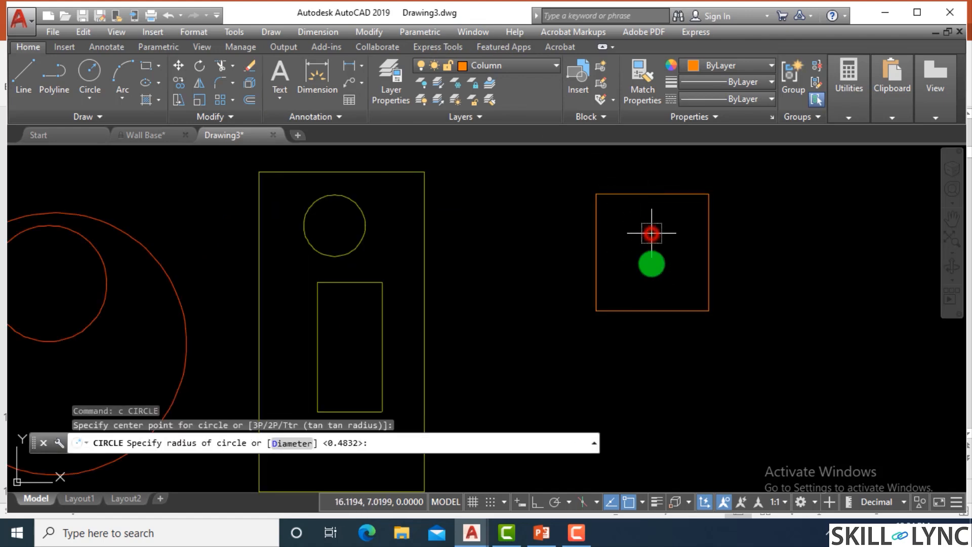
pyautogui.click(649, 261)
pyautogui.scroll(-2, 498, 263)
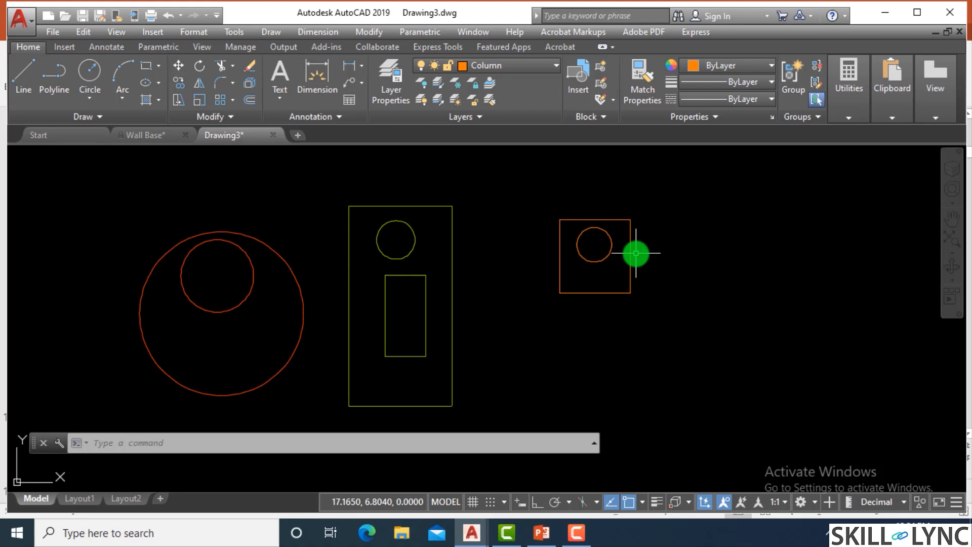
# - Make Dimension the current layer and draw a circle of radius about 0.79 to the right of the Column square
pyautogui.click(503, 65)
pyautogui.click(495, 134)
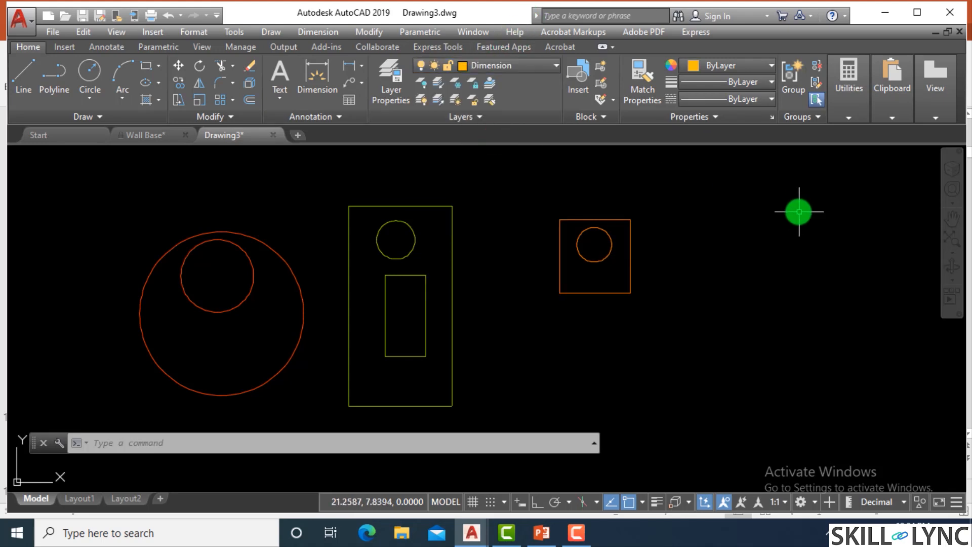
pyautogui.write('c')
pyautogui.press('Return')
pyautogui.click(776, 245)
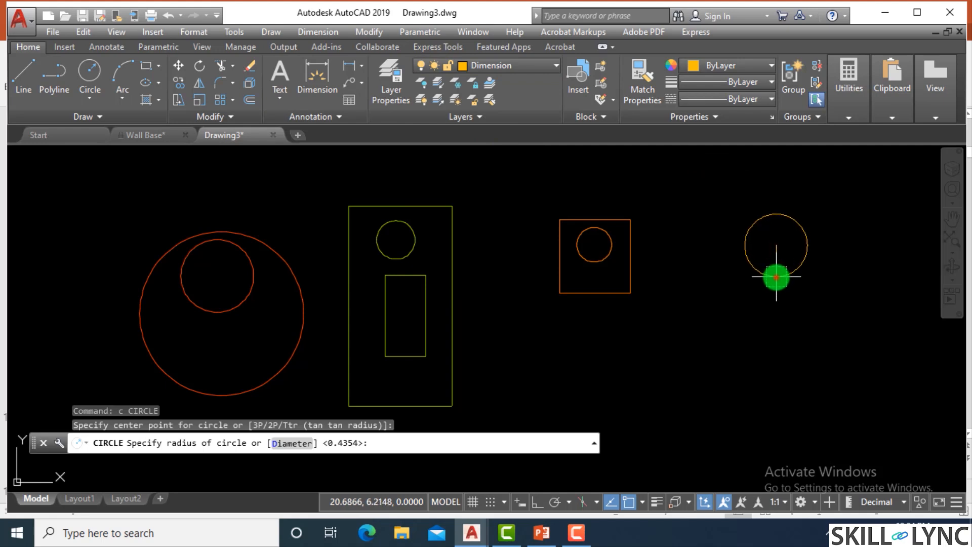
pyautogui.click(776, 276)
# - Draw a small circle inside the upper part of the Dimension circle
pyautogui.click(503, 66)
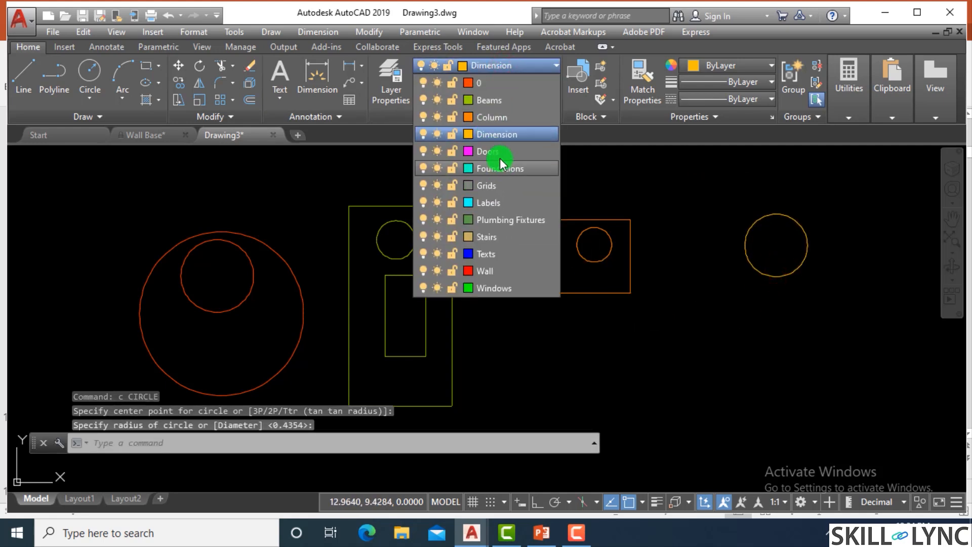
pyautogui.click(815, 196)
pyautogui.press('Escape')
pyautogui.press('Escape')
pyautogui.write('c')
pyautogui.press('Return')
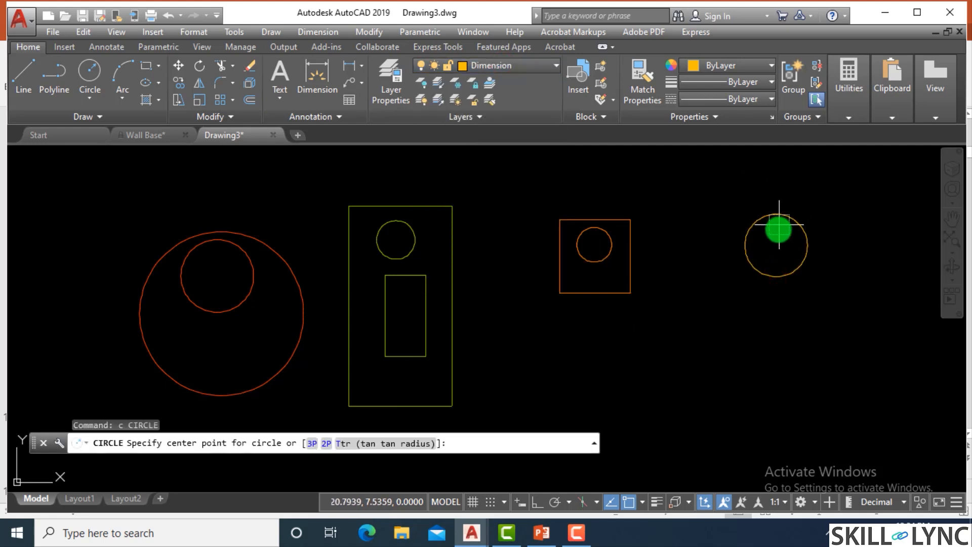
pyautogui.click(777, 237)
pyautogui.click(778, 249)
# - Make Doors the current layer and draw an upright rectangle to the right of the Dimension circles
pyautogui.scroll(-2, 610, 274)
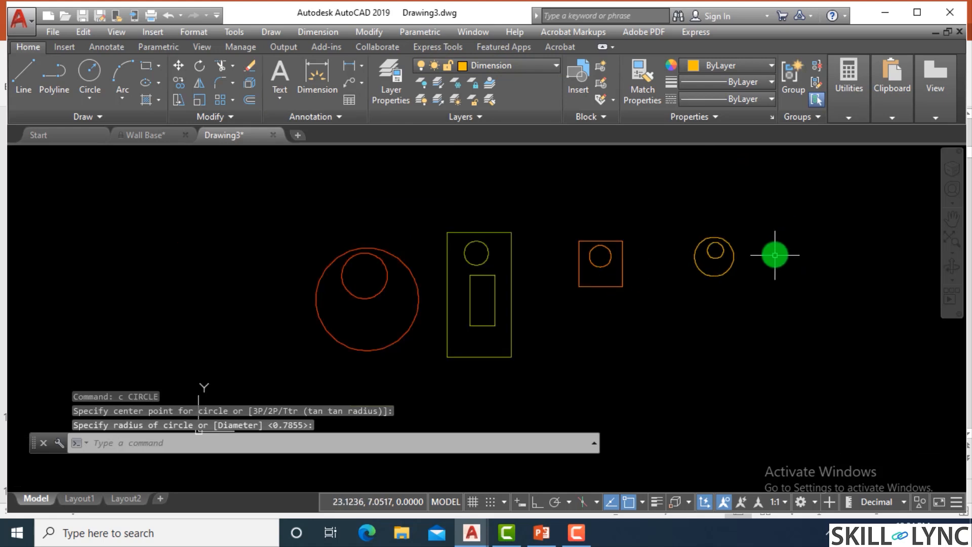
pyautogui.scroll(2, 771, 250)
pyautogui.scroll(-2, 279, 225)
pyautogui.click(466, 65)
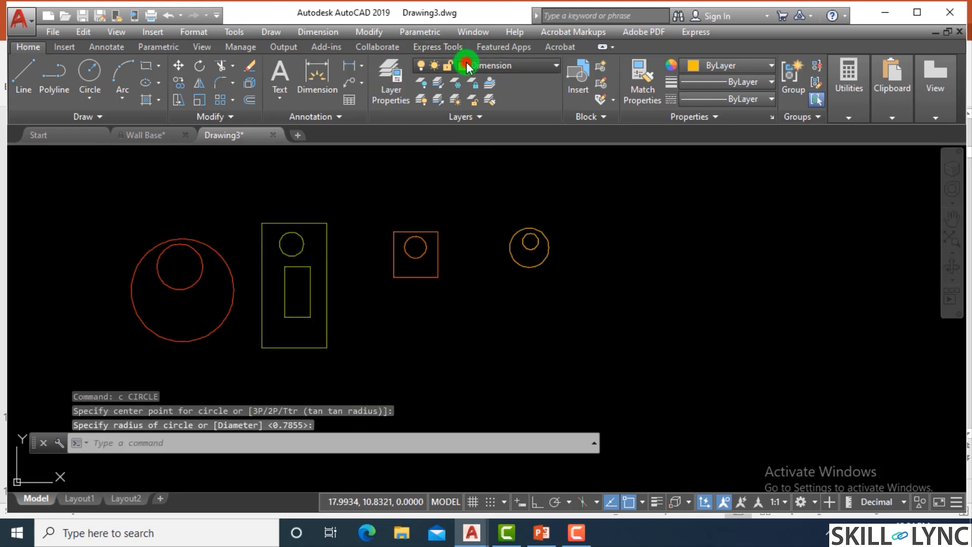
pyautogui.click(506, 152)
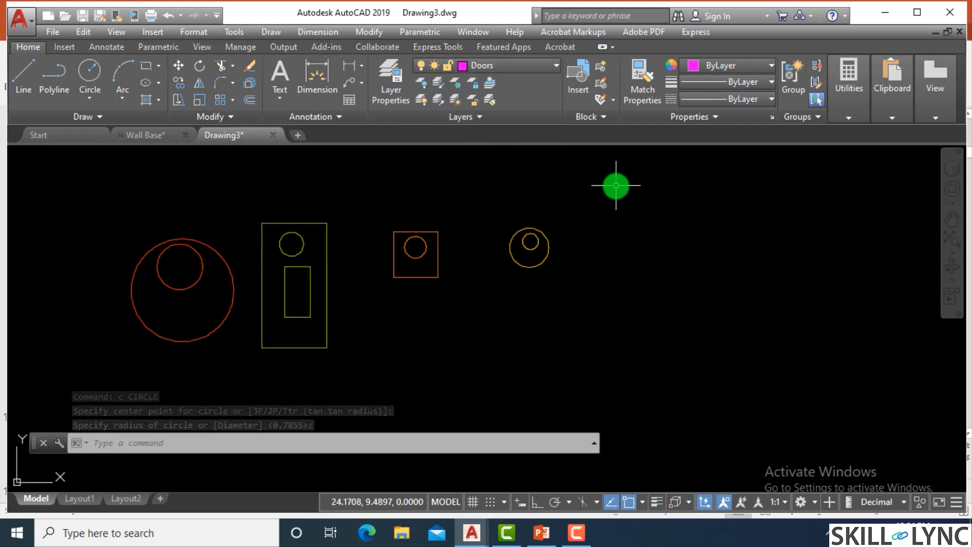
pyautogui.write('rec')
pyautogui.press('Return')
pyautogui.click(602, 195)
pyautogui.click(647, 265)
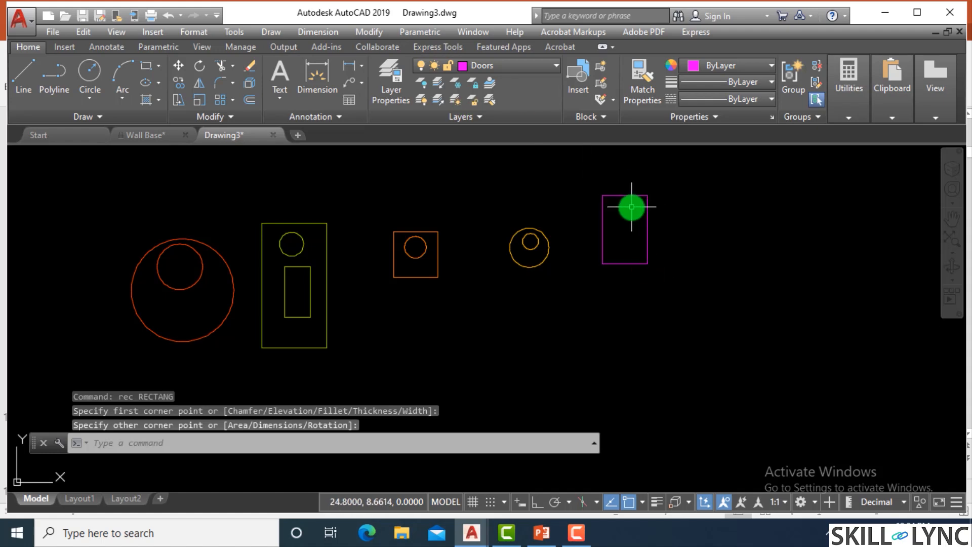
# - Draw a smaller upright rectangle inside the upper half of the Doors rectangle
pyautogui.scroll(2, 630, 208)
pyautogui.write('rec')
pyautogui.press('Return')
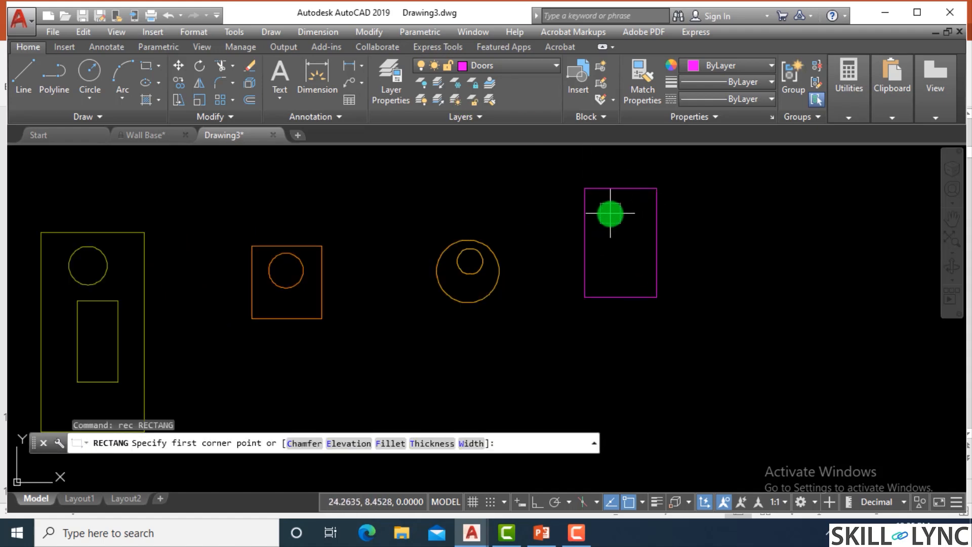
pyautogui.click(610, 213)
pyautogui.click(632, 253)
# - Make Foundations the current layer and draw a tall, narrow rectangle to the right of the Doors shapes
pyautogui.click(537, 65)
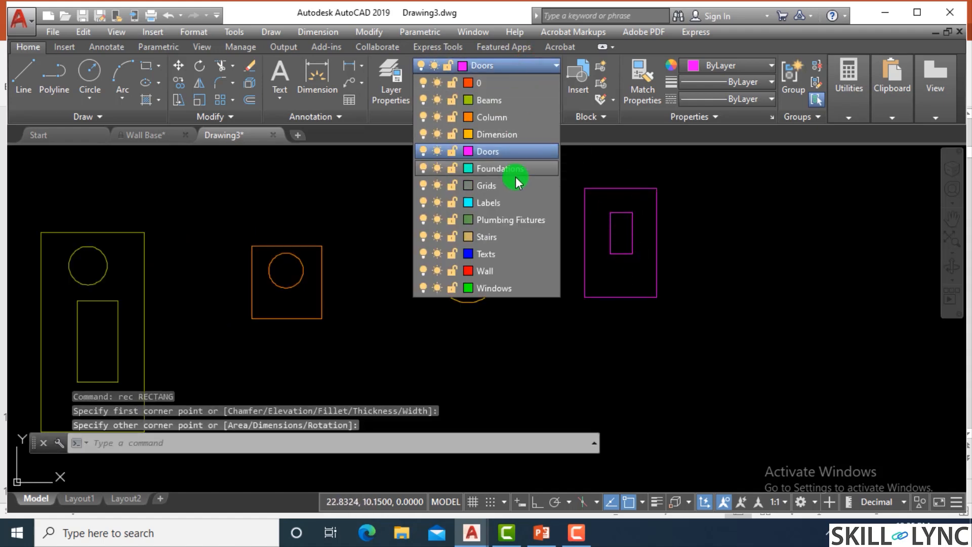
pyautogui.click(517, 167)
pyautogui.scroll(-2, 778, 236)
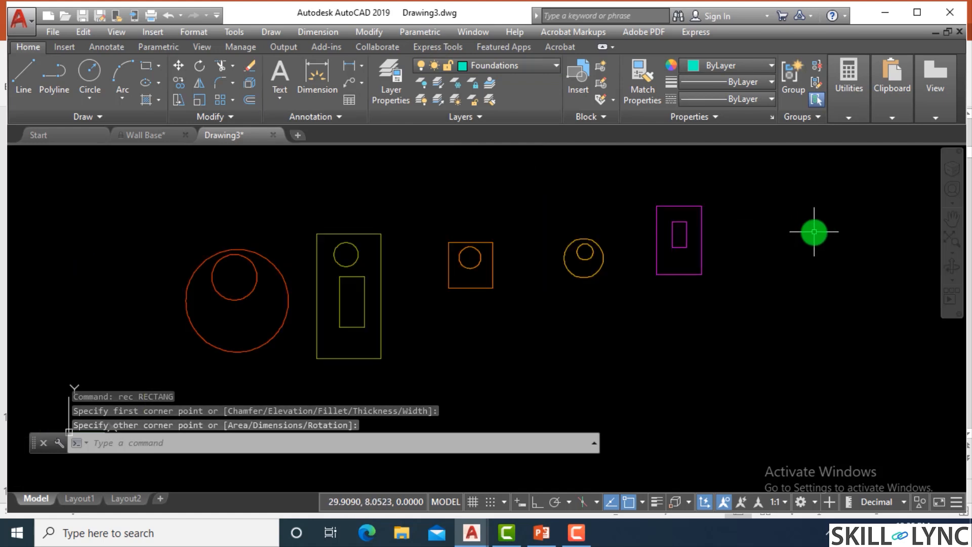
pyautogui.write('rec')
pyautogui.press('Return')
pyautogui.click(769, 184)
pyautogui.click(799, 284)
# - Draw a thin upright rectangle inside the upper half of the Foundations rectangle
pyautogui.scroll(2, 804, 210)
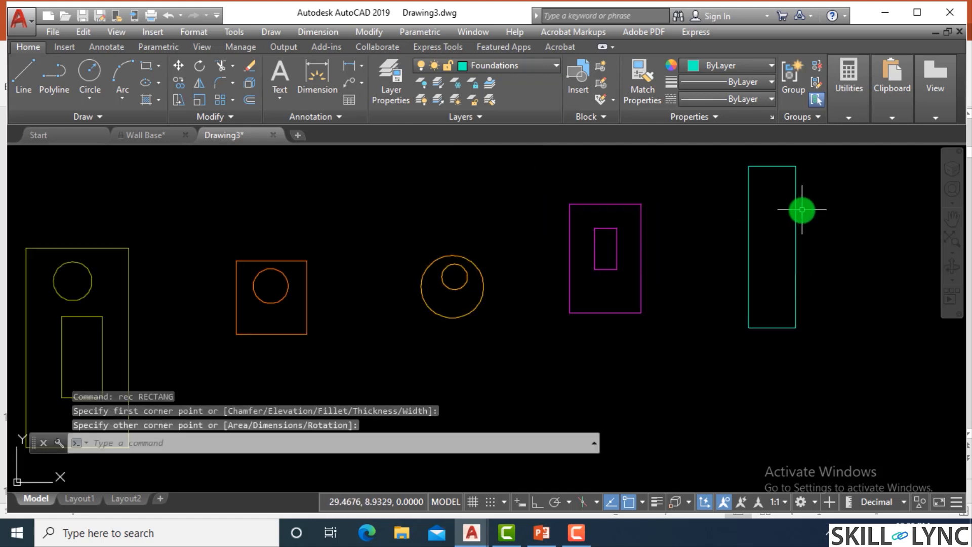
pyautogui.write('rec')
pyautogui.press('Return')
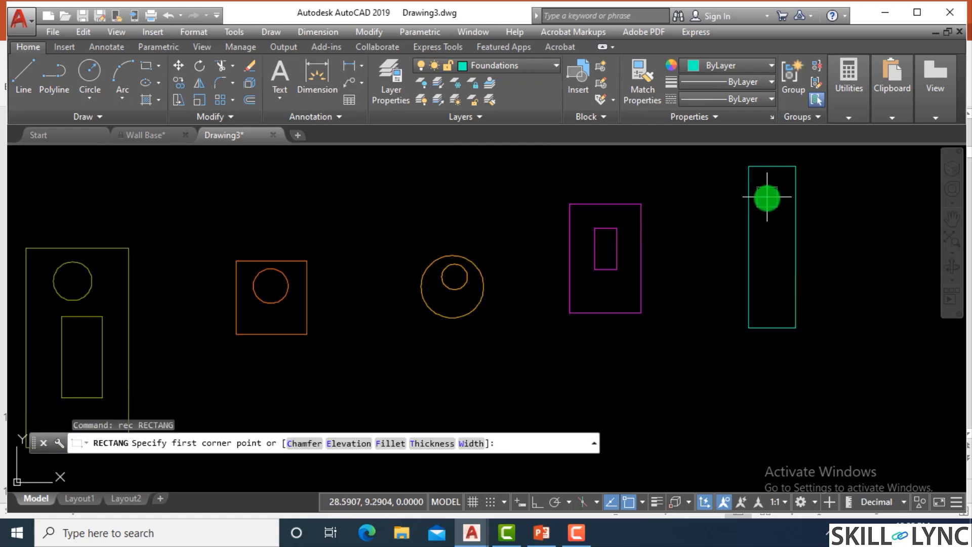
pyautogui.click(767, 198)
pyautogui.click(778, 263)
# - Make Grids the current layer and draw an upright rectangle below the row, between the Column and Dimension shapes
pyautogui.click(511, 65)
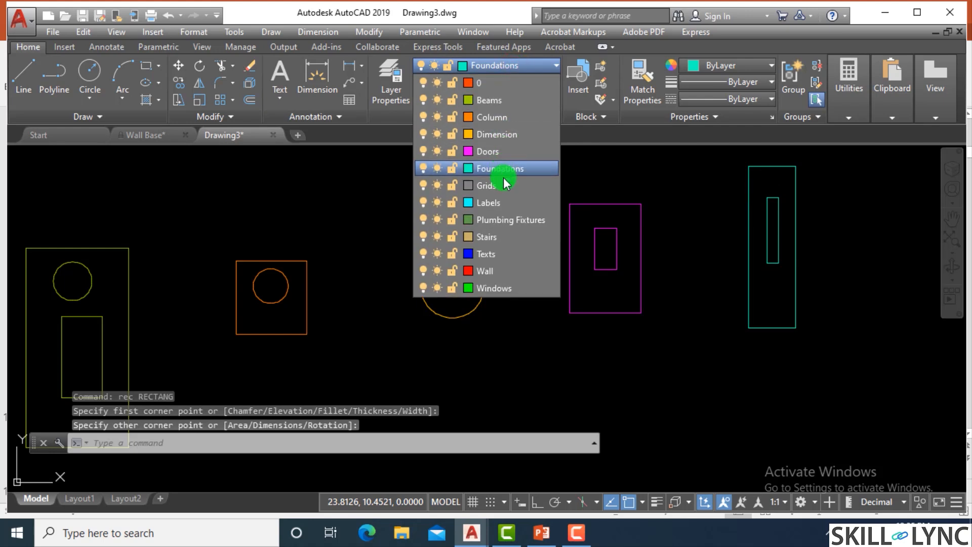
pyautogui.click(505, 167)
pyautogui.scroll(-2, 600, 235)
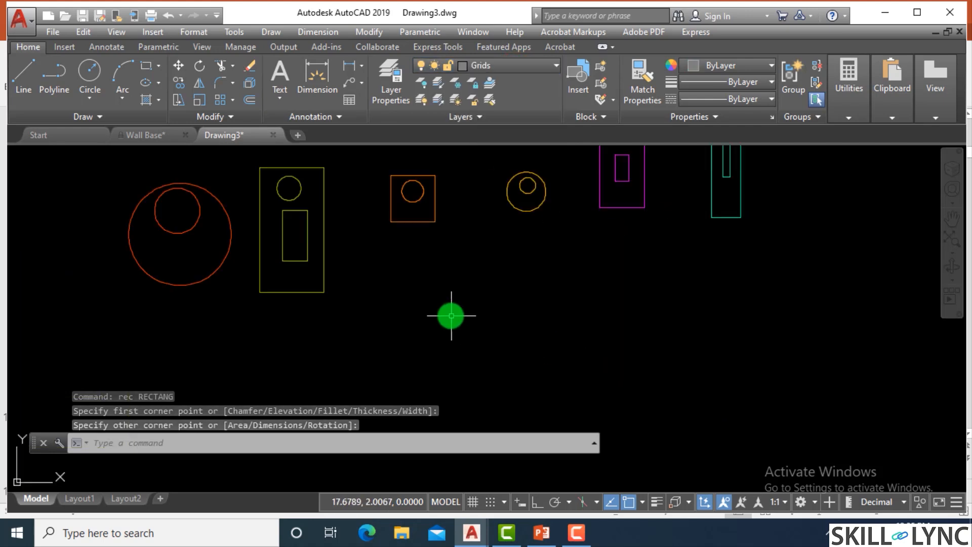
pyautogui.write('rec')
pyautogui.press('Return')
pyautogui.click(408, 377)
pyautogui.click(518, 242)
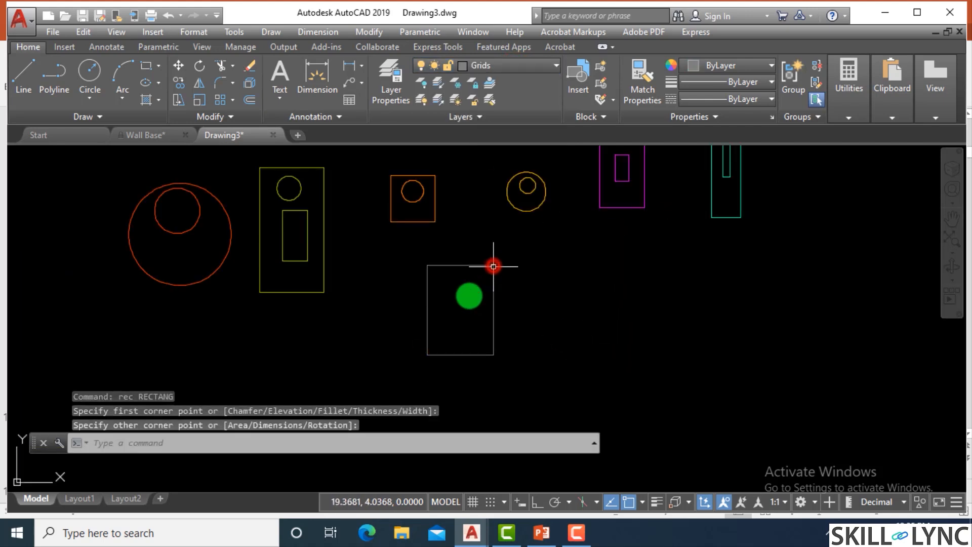
# - Draw a roughly square rectangle inside the Grids rectangle, near its left side
pyautogui.scroll(2, 461, 299)
pyautogui.write('rec')
pyautogui.press('Return')
pyautogui.click(422, 278)
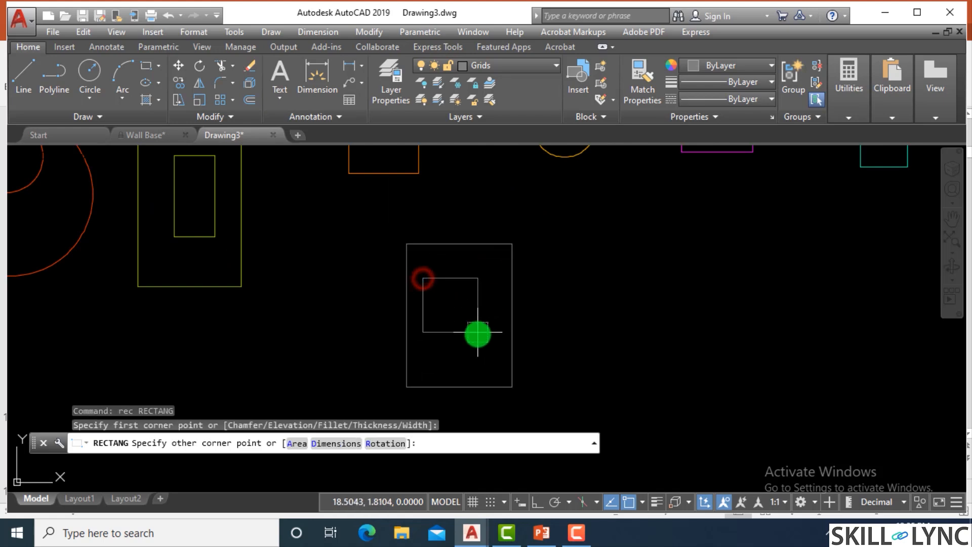
pyautogui.click(478, 334)
# - Make Stairs the current layer and draw a roughly square rectangle to the right of the Grids shapes
pyautogui.click(506, 68)
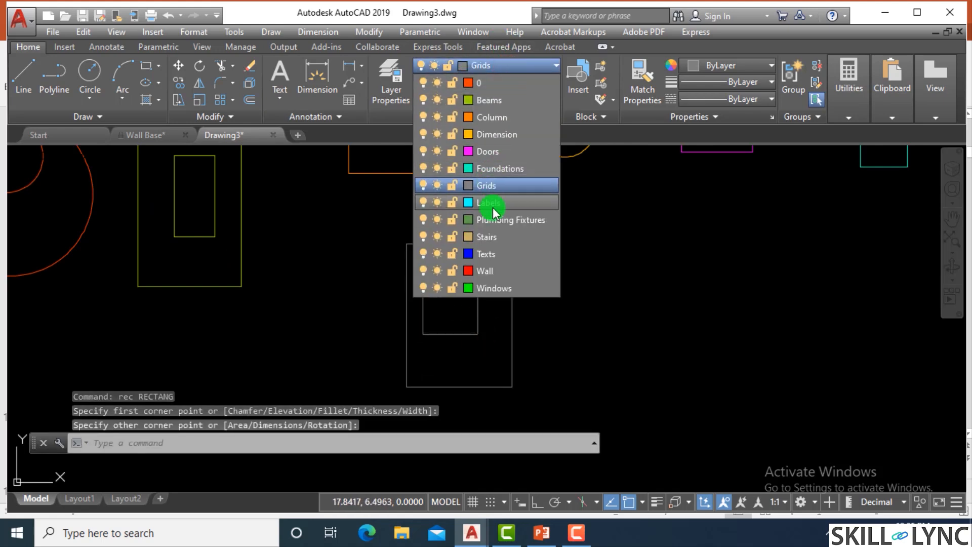
pyautogui.click(487, 237)
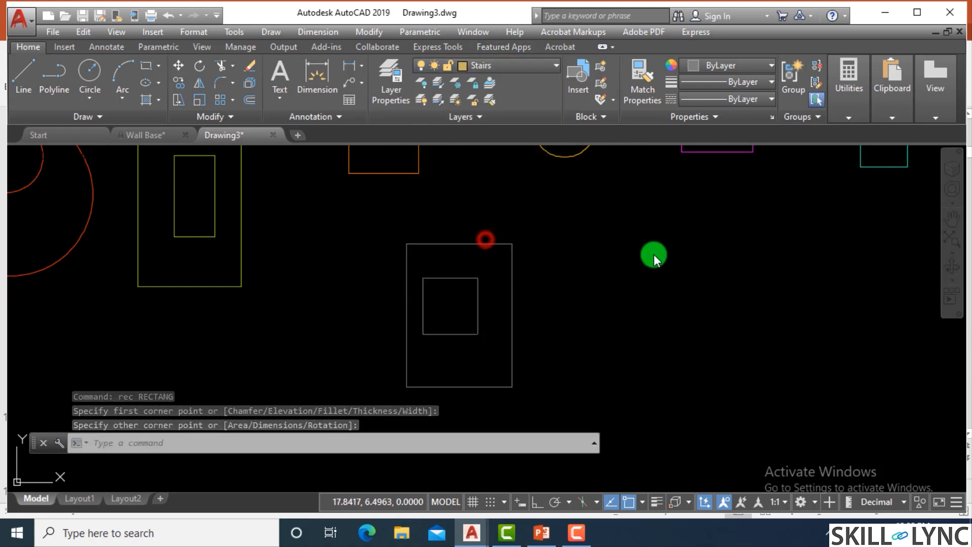
pyautogui.write('rec')
pyautogui.press('Return')
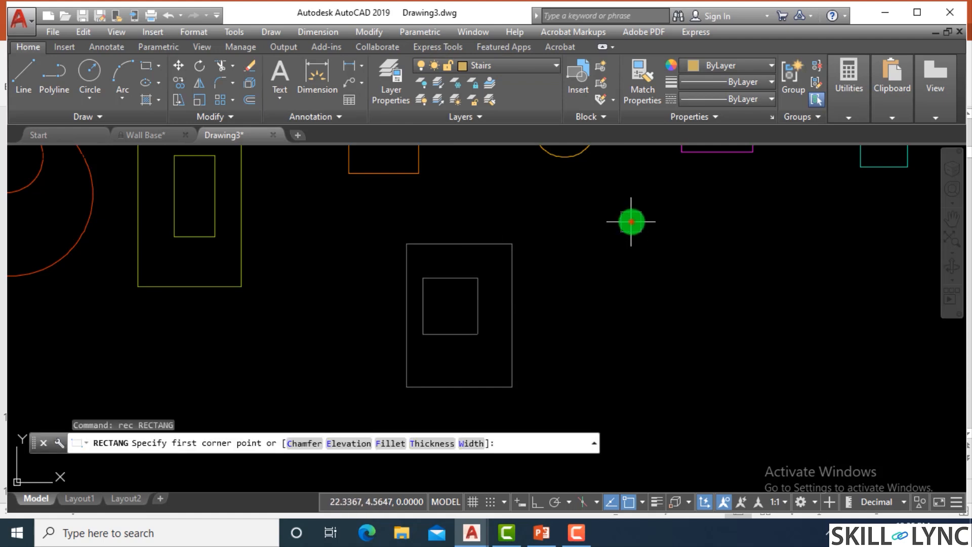
pyautogui.click(632, 221)
pyautogui.click(759, 349)
# - Draw a smaller, nearly square rectangle inside the Stairs rectangle, toward its upper right
pyautogui.scroll(2, 722, 263)
pyautogui.write('rec')
pyautogui.press('Return')
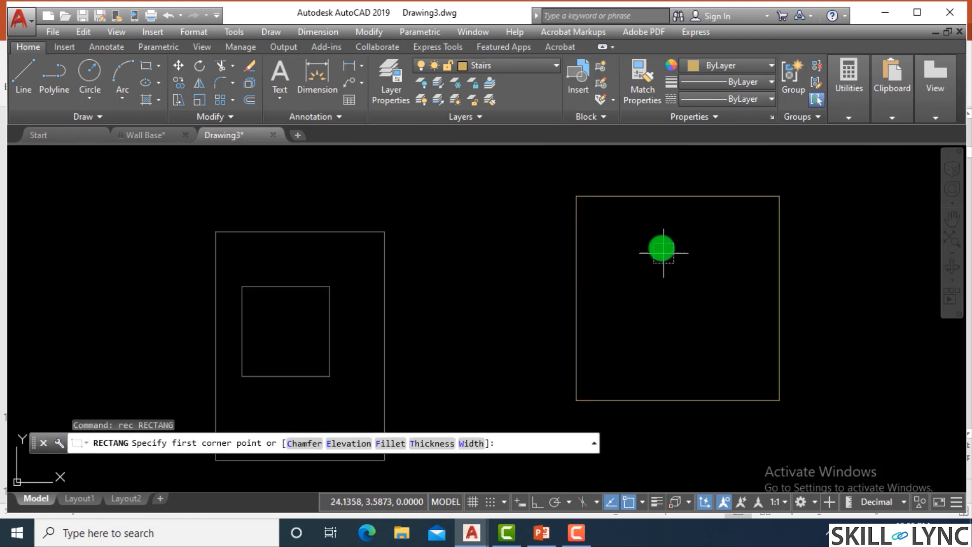
pyautogui.click(638, 230)
pyautogui.click(747, 334)
pyautogui.press('Escape')
pyautogui.press('Escape')
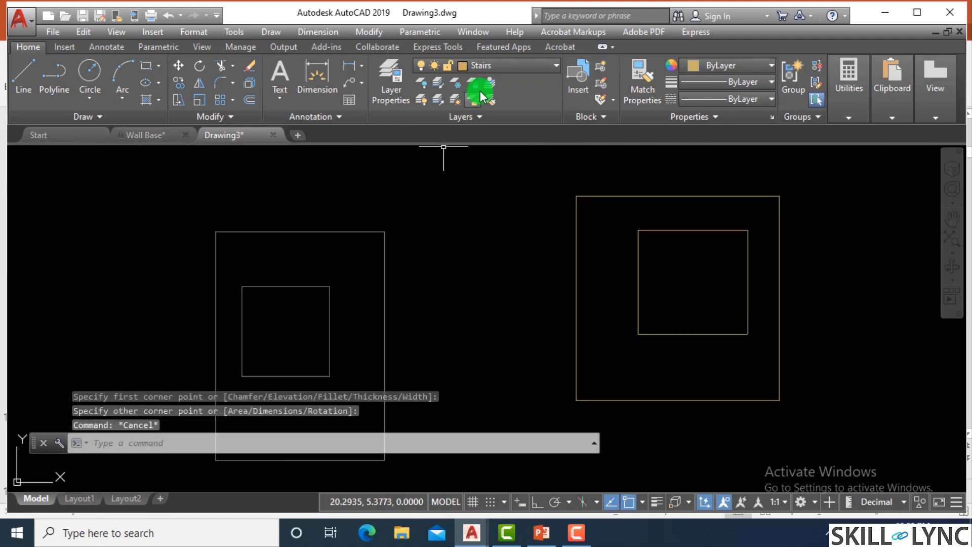
# - Make Column the current layer
pyautogui.click(489, 70)
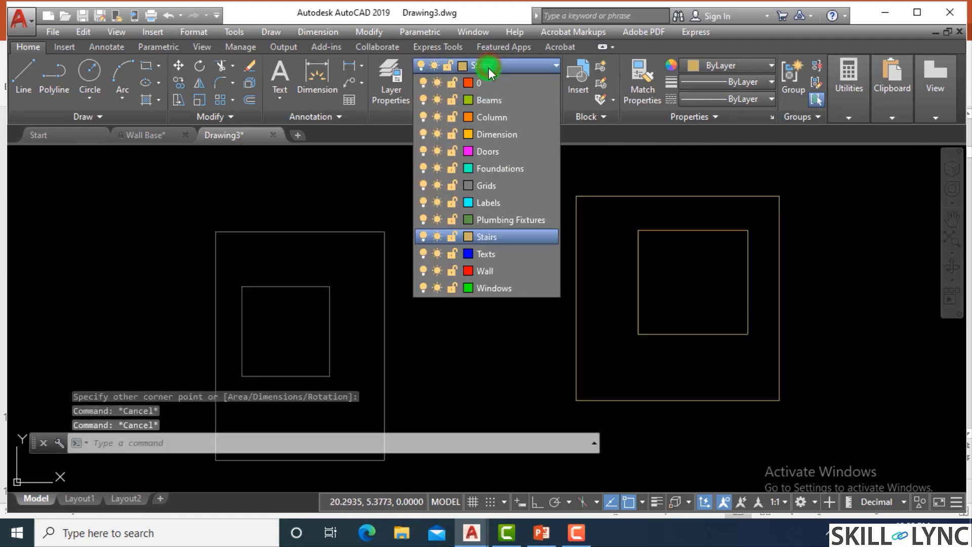
pyautogui.click(497, 117)
pyautogui.press('Escape')
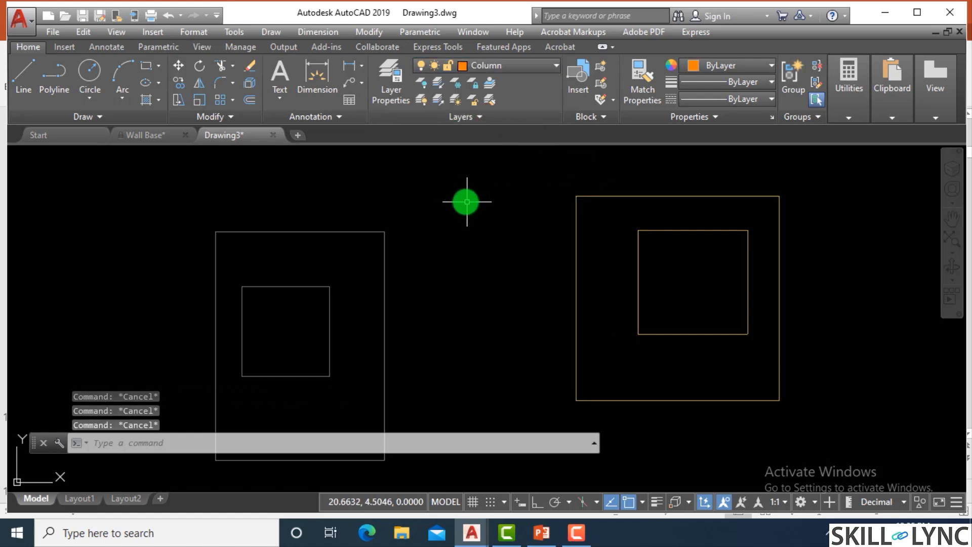
# - Set Doors as the current layer in the Layer Properties Manager, close it, and switch the current layer to Dimension
pyautogui.write('LA')
pyautogui.press('Return')
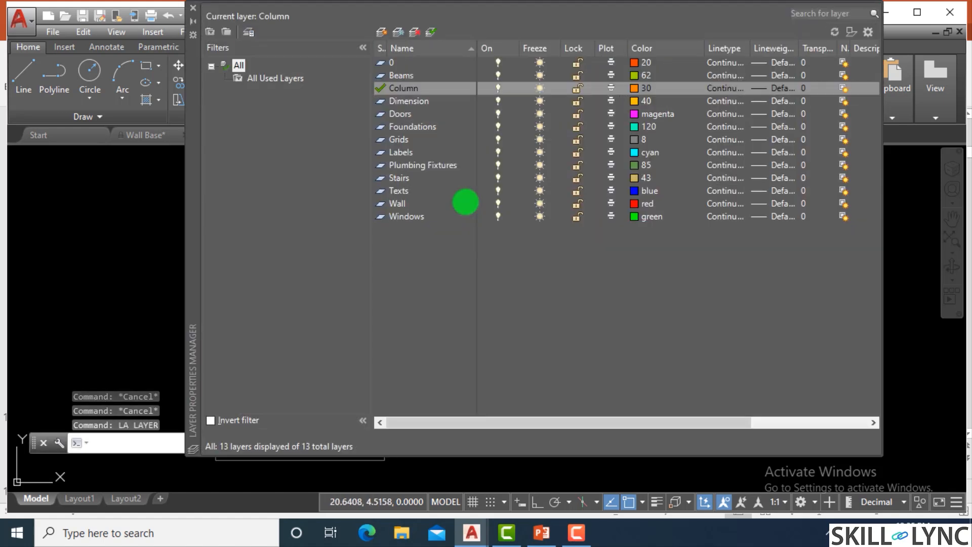
pyautogui.click(395, 115)
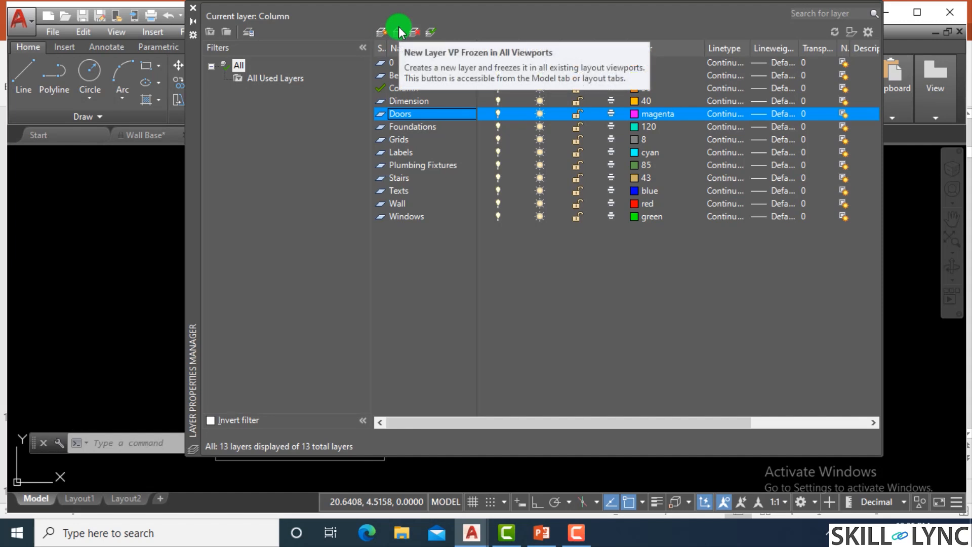
pyautogui.click(432, 33)
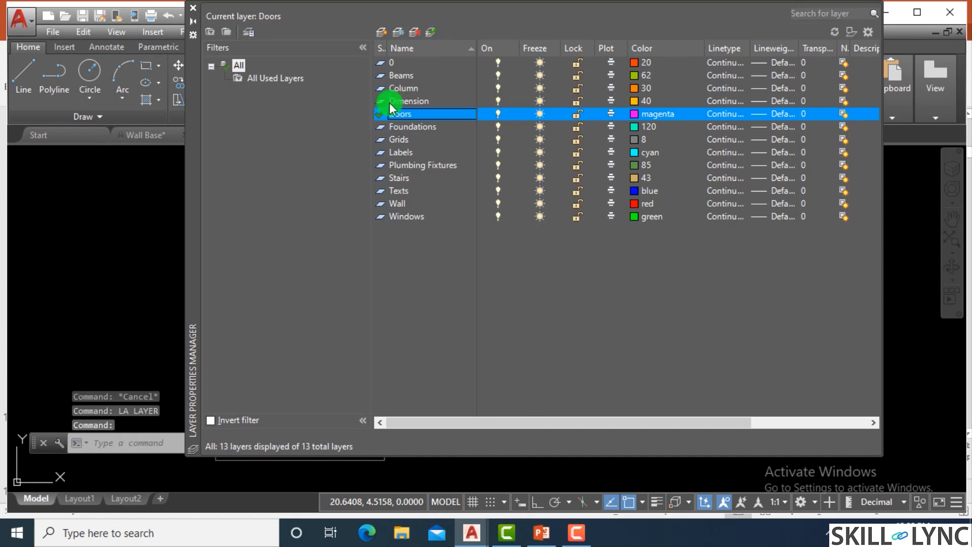
pyautogui.click(193, 9)
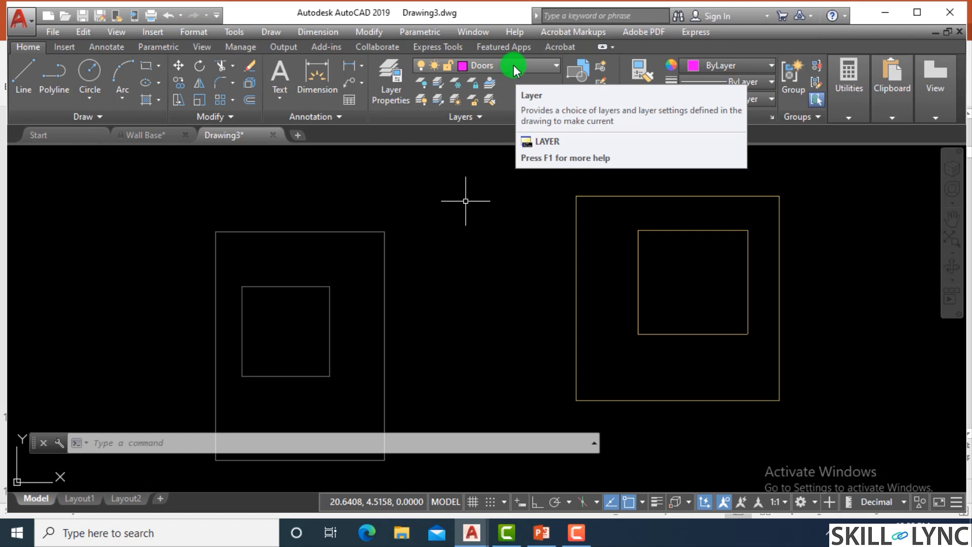
pyautogui.click(513, 65)
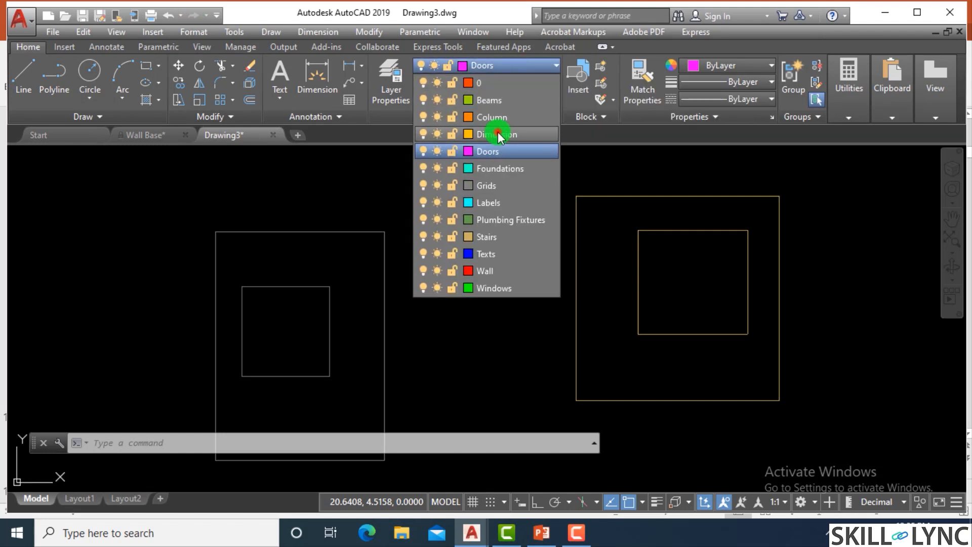
pyautogui.click(498, 134)
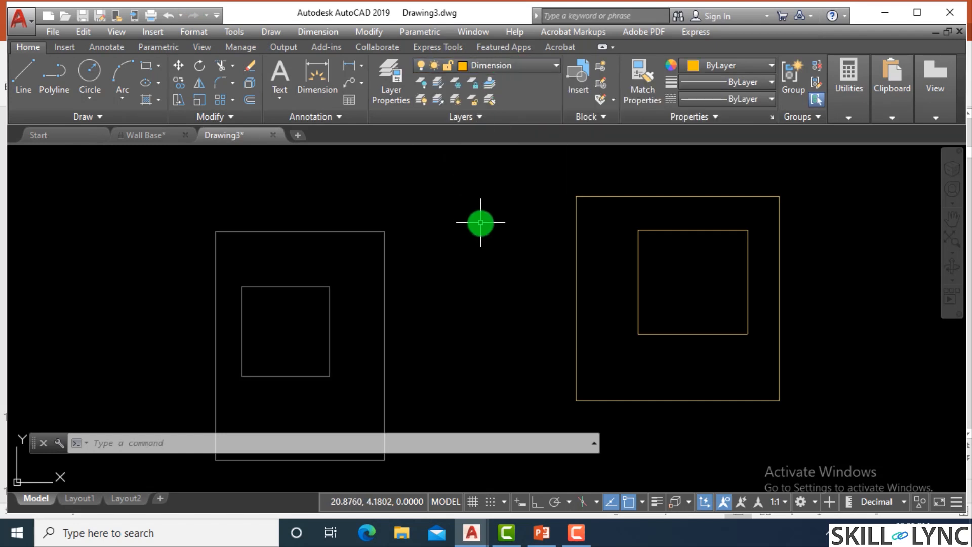
# - Set Foundations as the current layer in the Layer Properties Manager and close the manager
pyautogui.write('la')
pyautogui.press('Return')
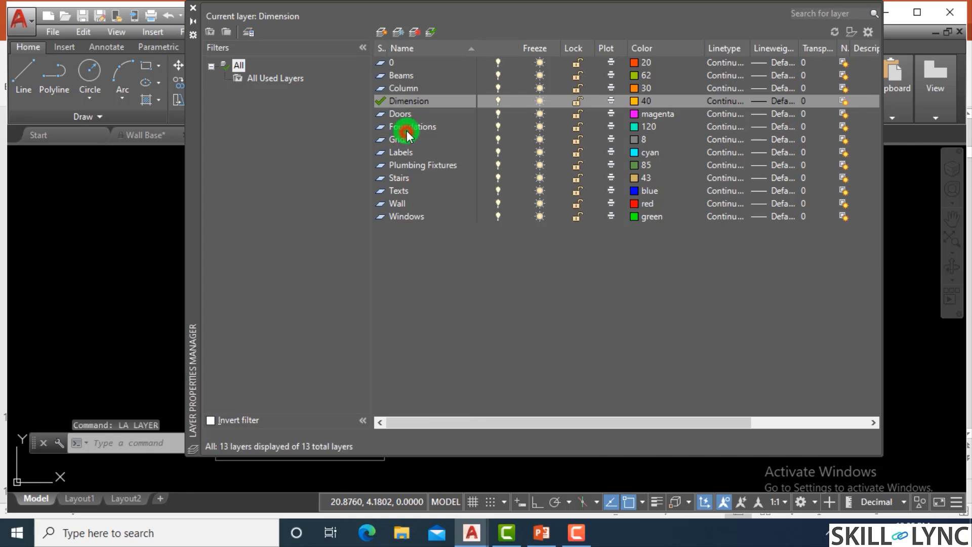
pyautogui.click(407, 131)
pyautogui.rightClick(407, 130)
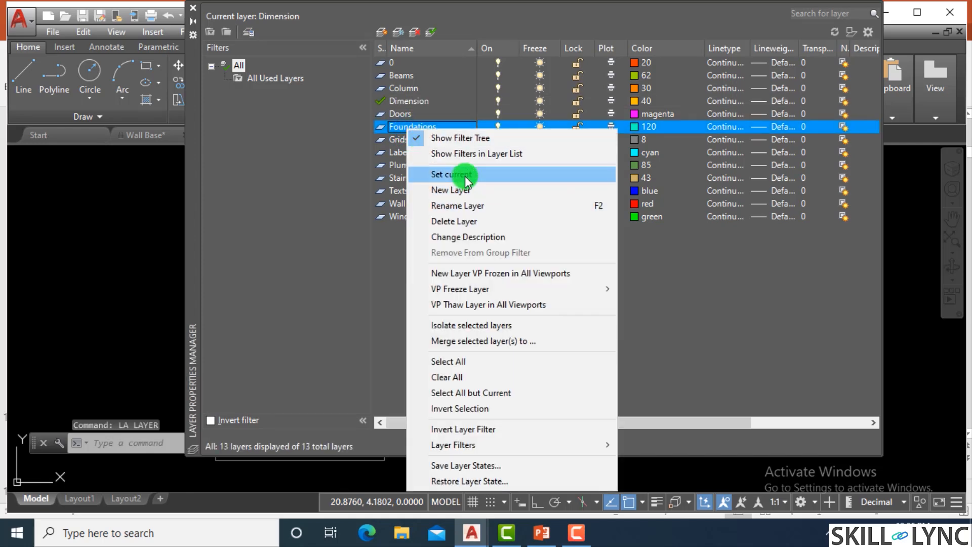
pyautogui.click(453, 174)
pyautogui.click(193, 10)
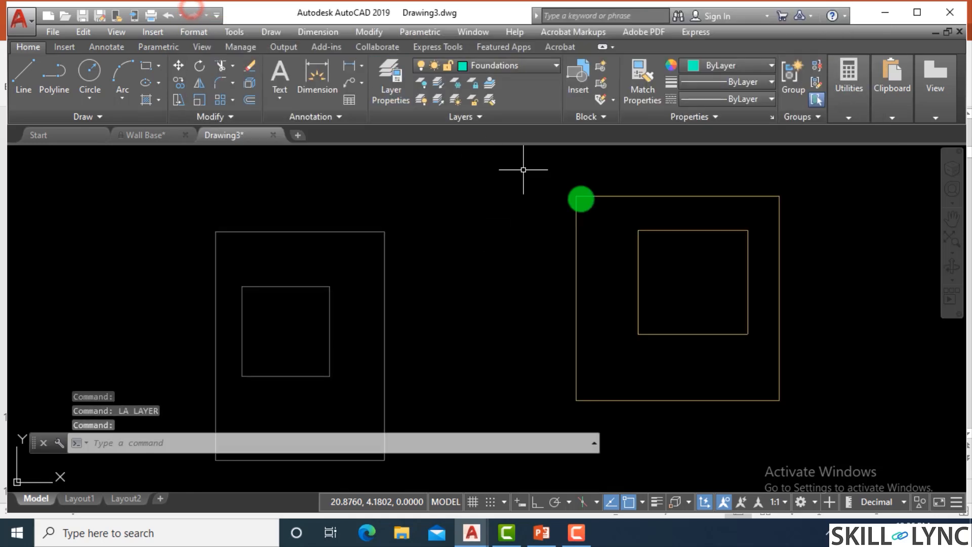
pyautogui.scroll(-8, 512, 225)
pyautogui.scroll(6, 486, 256)
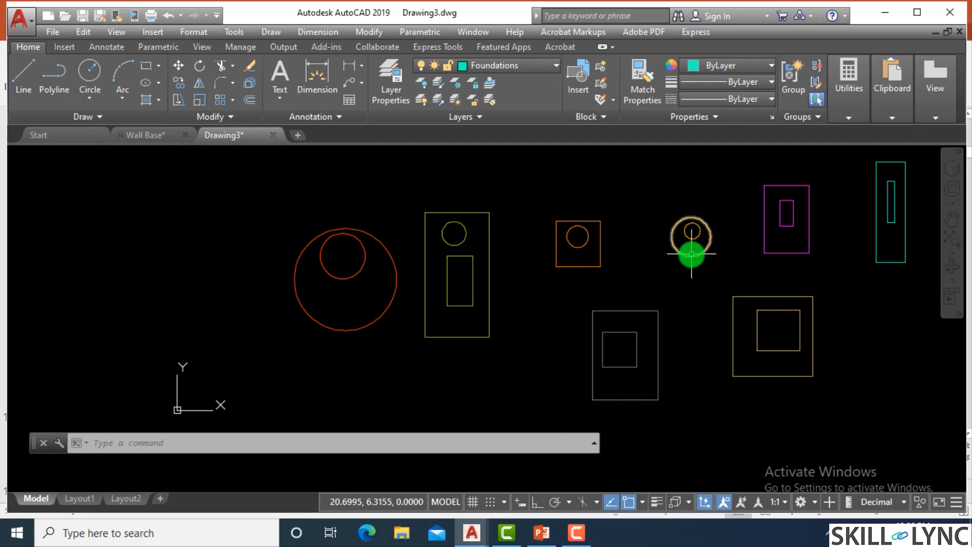
pyautogui.moveTo(691, 254)
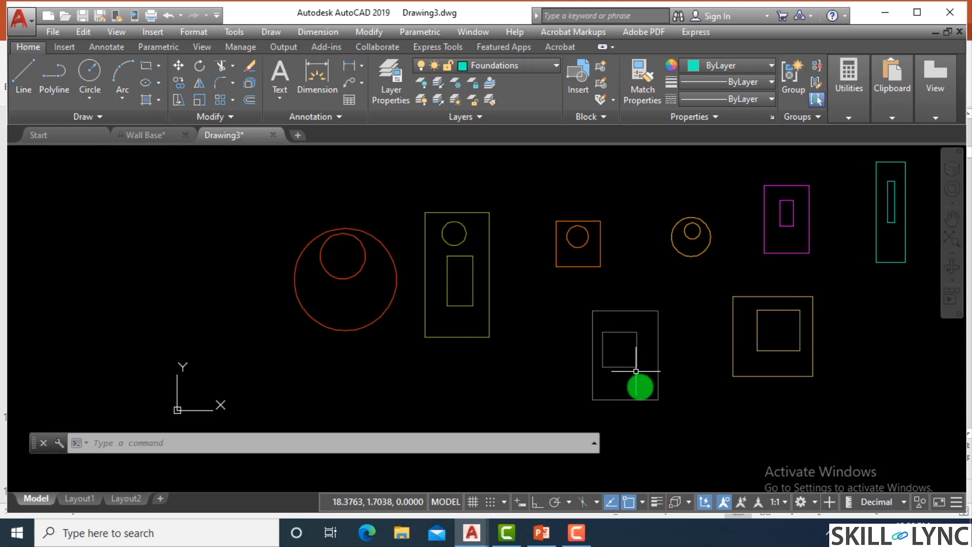
pyautogui.scroll(-2, 402, 339)
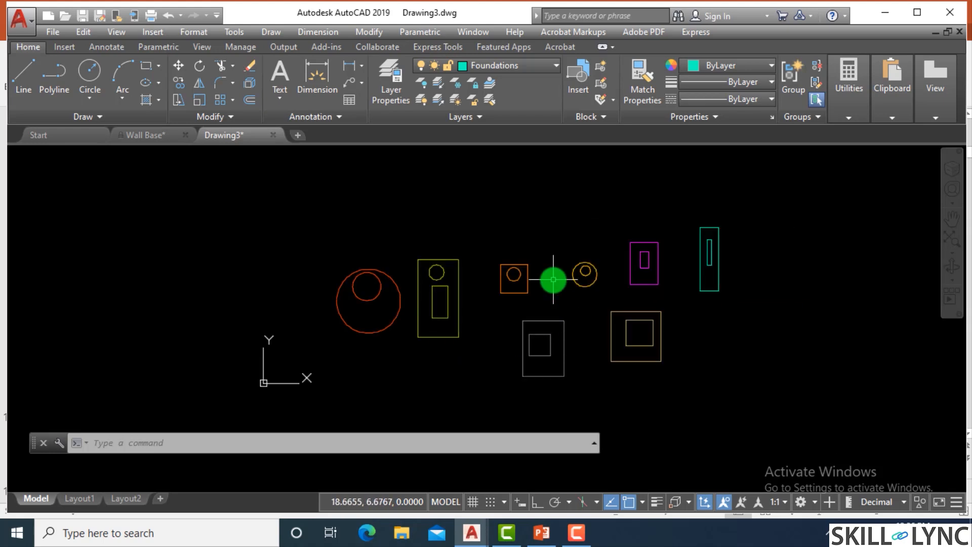
pyautogui.write('la')
pyautogui.press('Return')
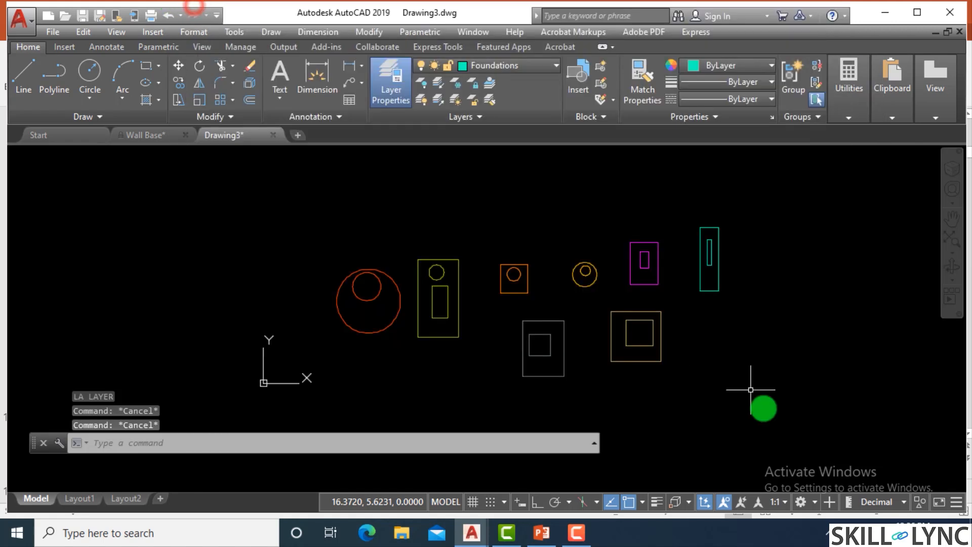
pyautogui.click(193, 8)
# - Change the Column layer's color to index color 71 in the Layer Properties Manager and close the manager
pyautogui.scroll(4, 501, 276)
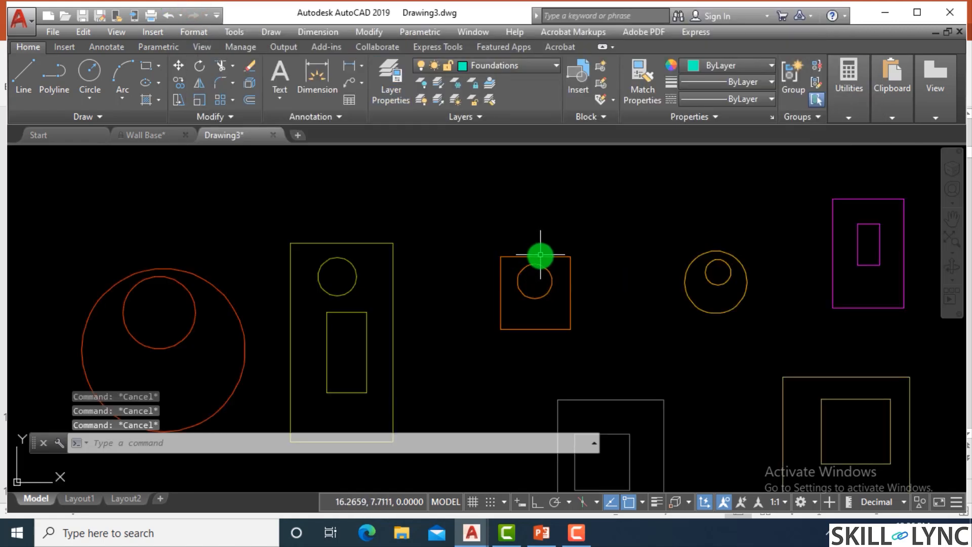
pyautogui.moveTo(540, 256)
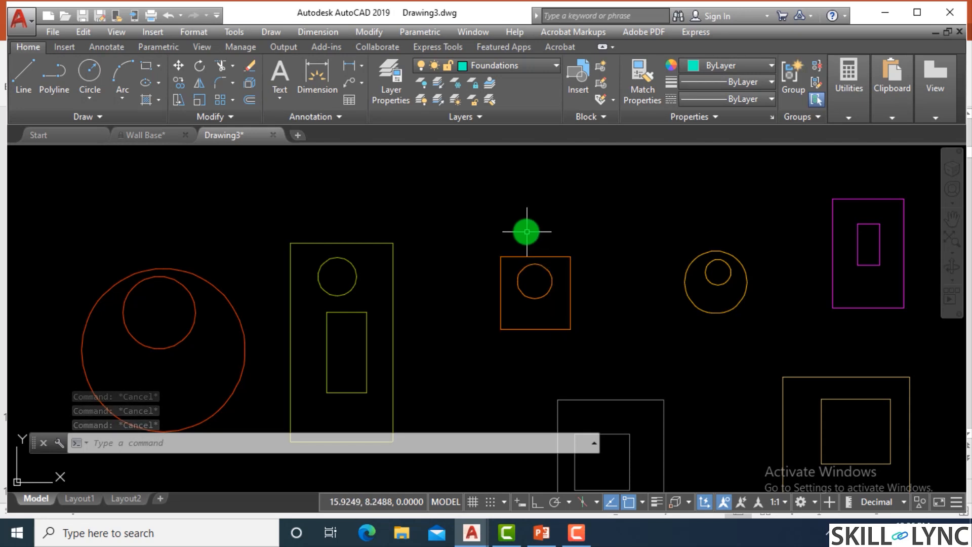
pyautogui.write('LA')
pyautogui.press('Return')
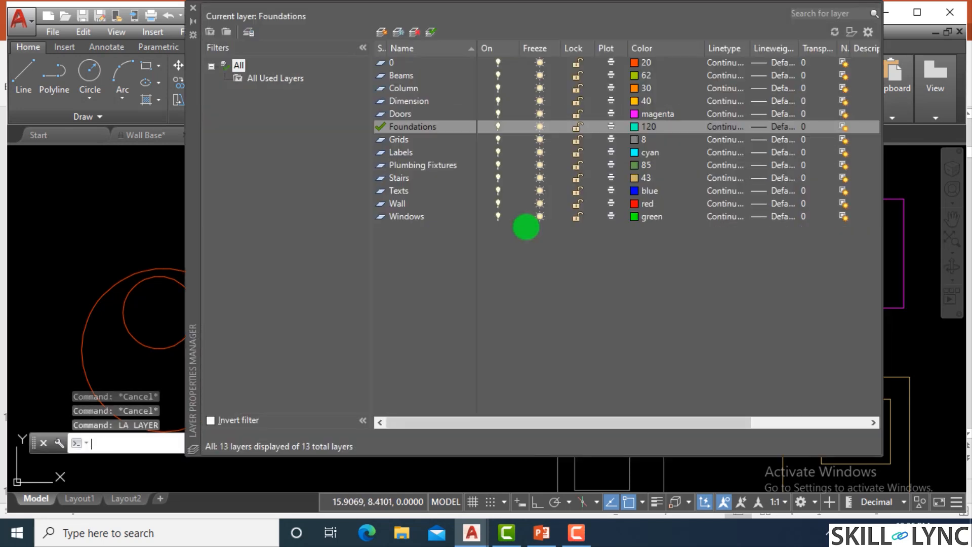
pyautogui.click(413, 89)
pyautogui.click(636, 84)
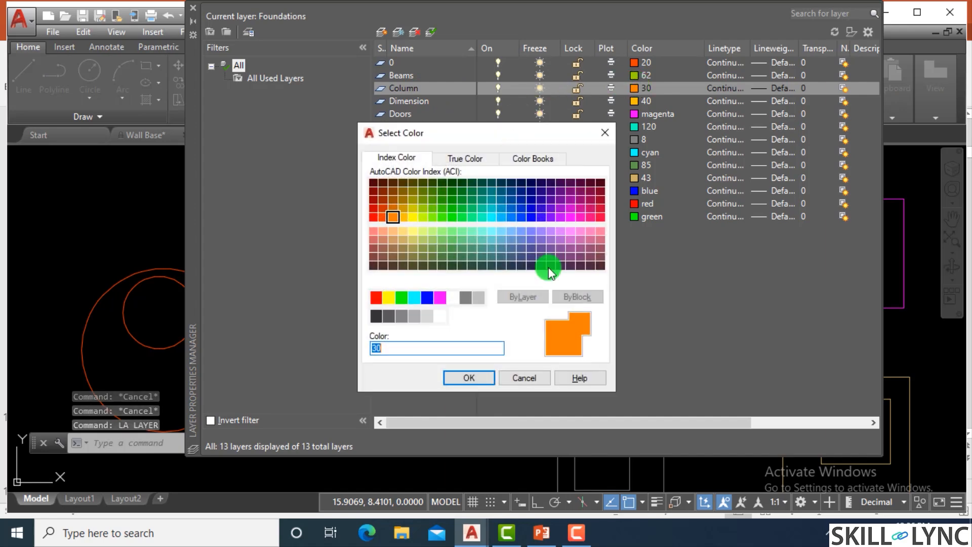
pyautogui.click(434, 232)
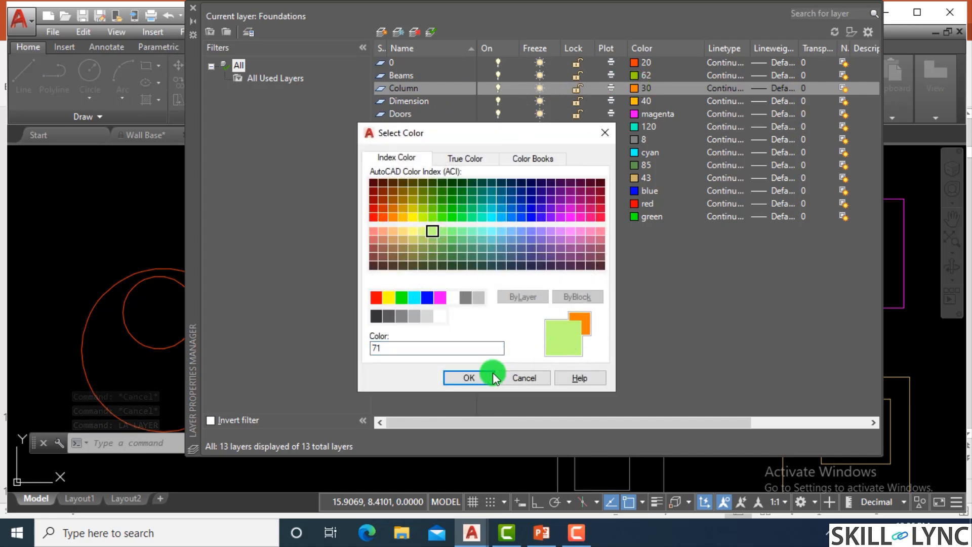
pyautogui.click(481, 378)
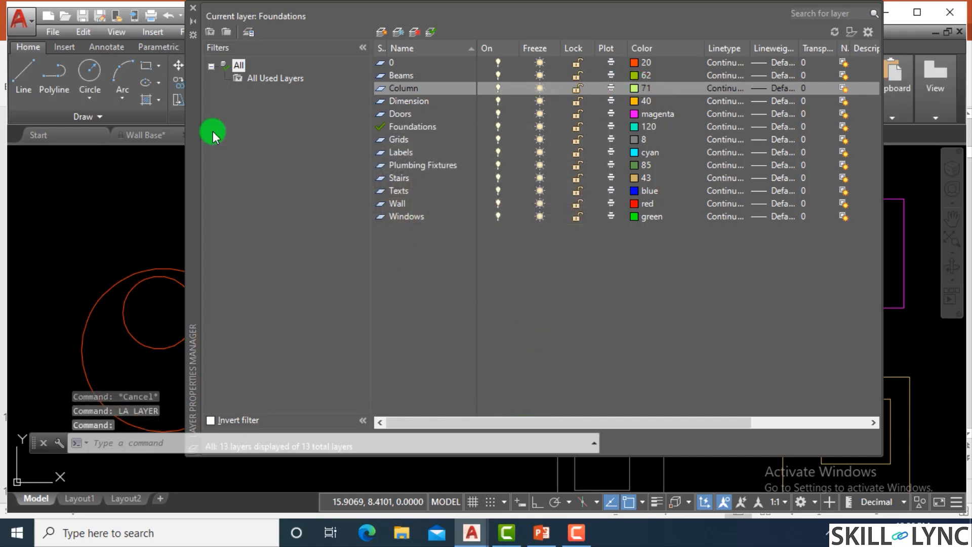
pyautogui.click(192, 8)
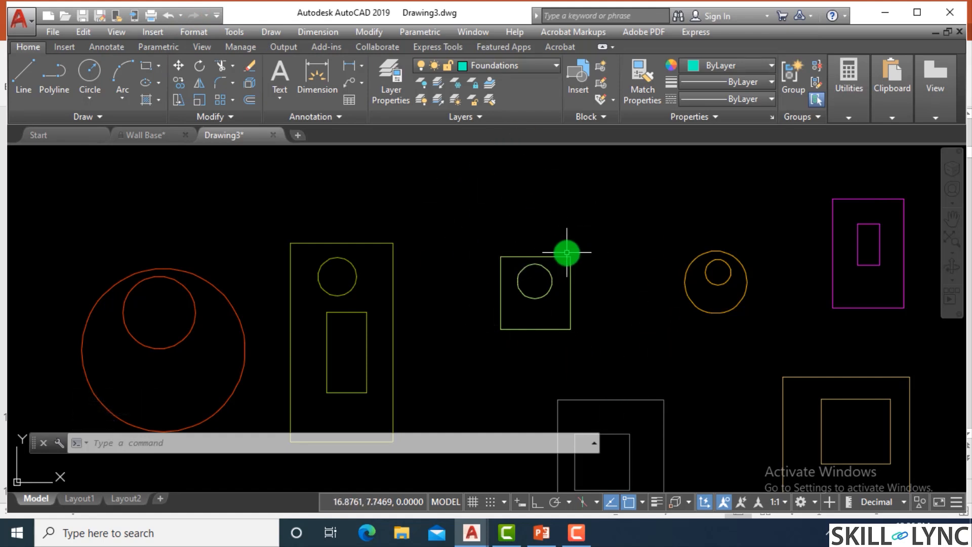
# - Change the Doors layer's color to index color 146 in the Layer Properties Manager and close the manager
pyautogui.scroll(-4, 544, 254)
pyautogui.scroll(2, 511, 248)
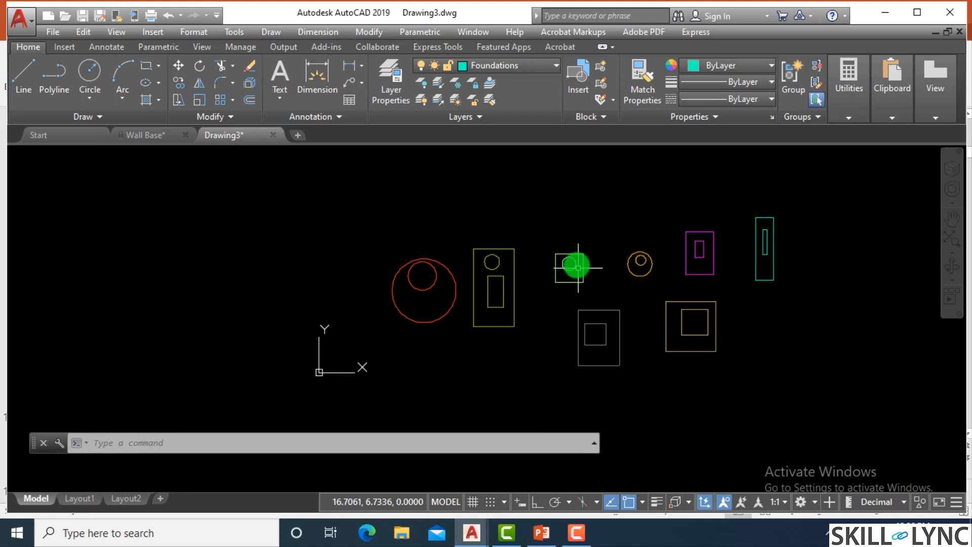
pyautogui.scroll(5, 805, 273)
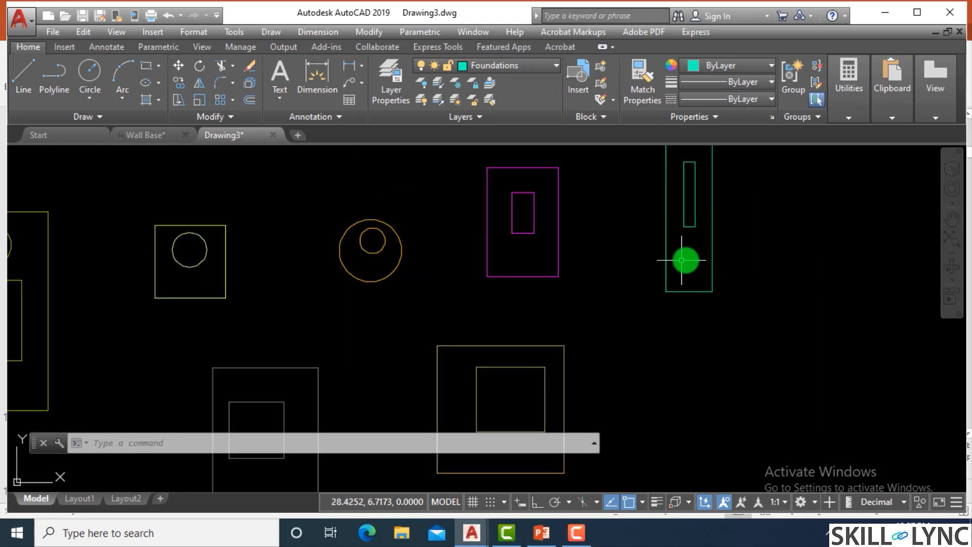
pyautogui.scroll(-3, 653, 261)
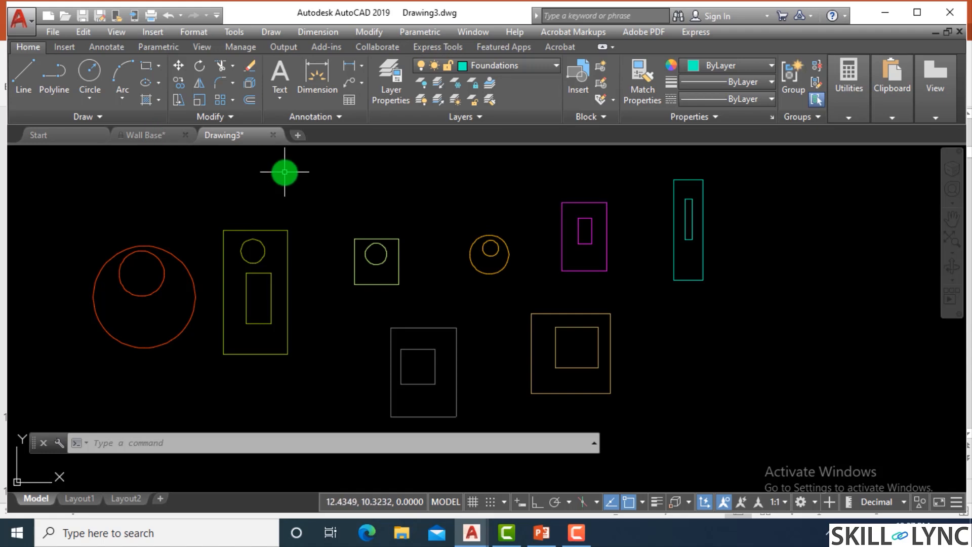
pyautogui.press('Escape')
pyautogui.write('la')
pyautogui.press('Return')
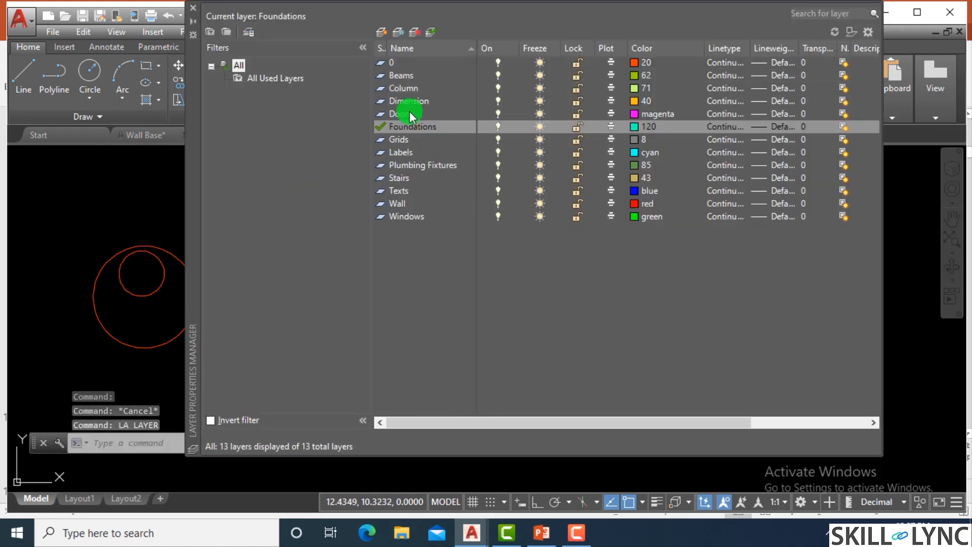
pyautogui.click(399, 116)
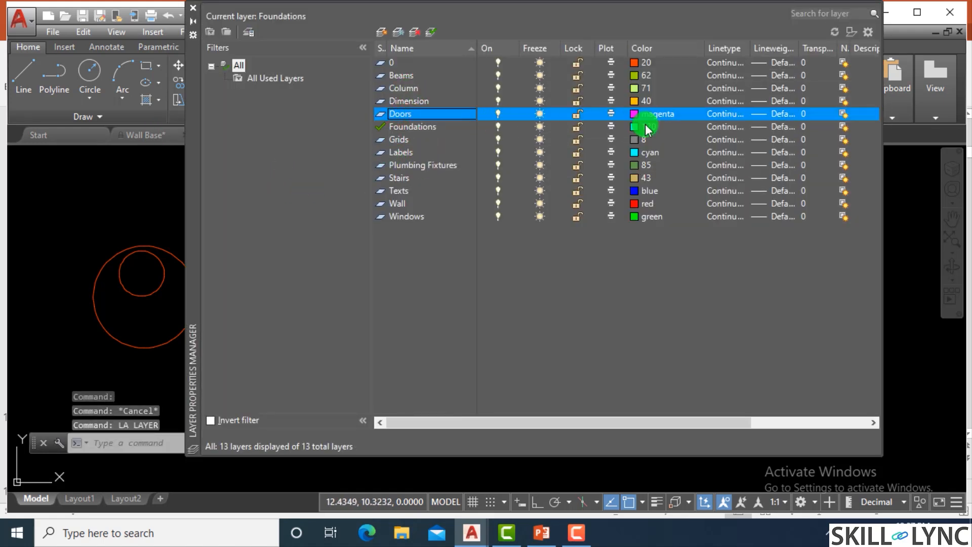
pyautogui.click(634, 113)
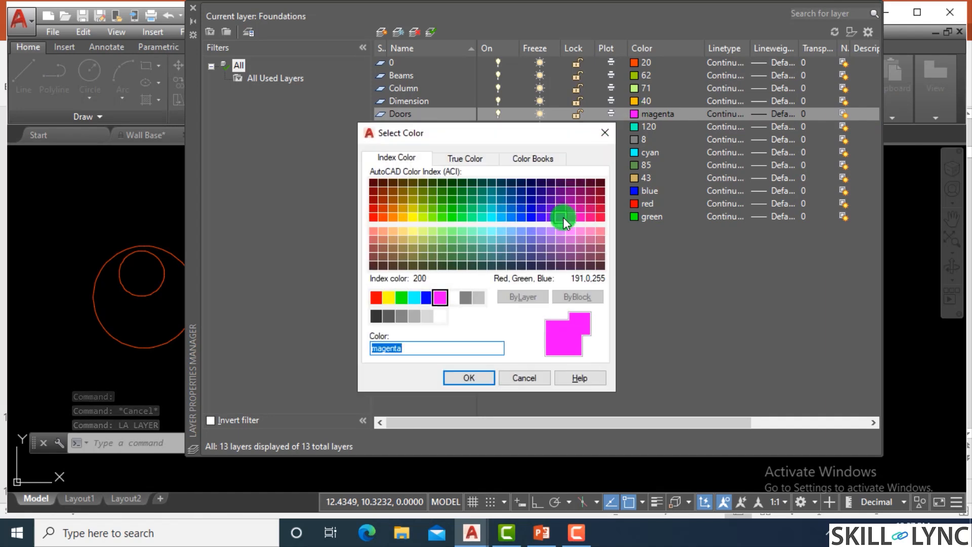
pyautogui.click(500, 191)
pyautogui.click(492, 377)
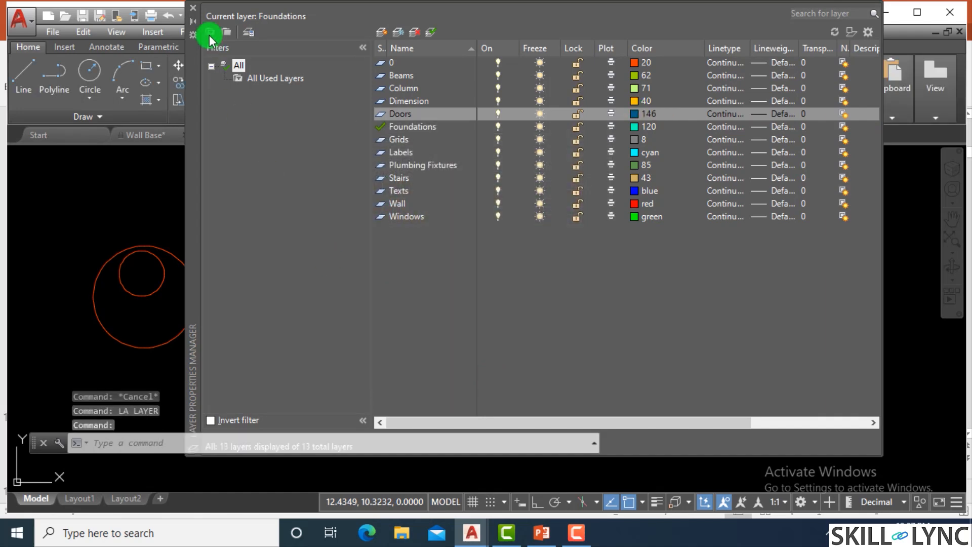
pyautogui.click(192, 10)
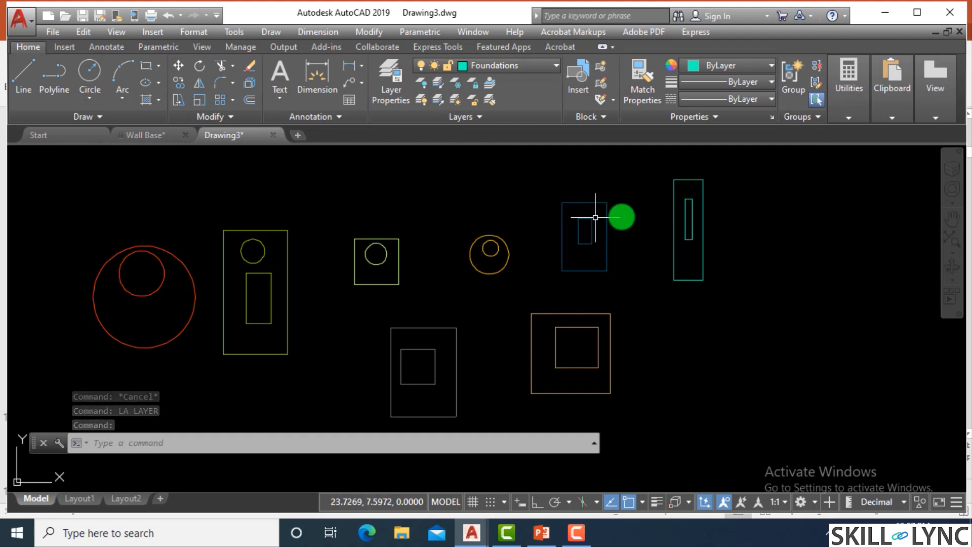
# - Open the Layer Properties Manager and view the loaded linetypes for the Beams layer without assigning one
pyautogui.scroll(4, 623, 250)
pyautogui.scroll(-2, 633, 235)
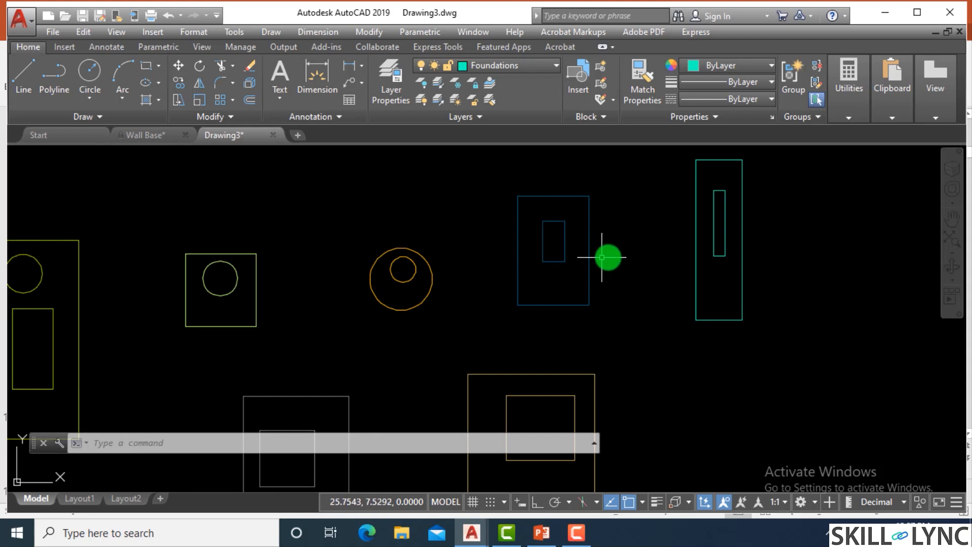
pyautogui.scroll(-2, 607, 262)
pyautogui.scroll(1, 611, 259)
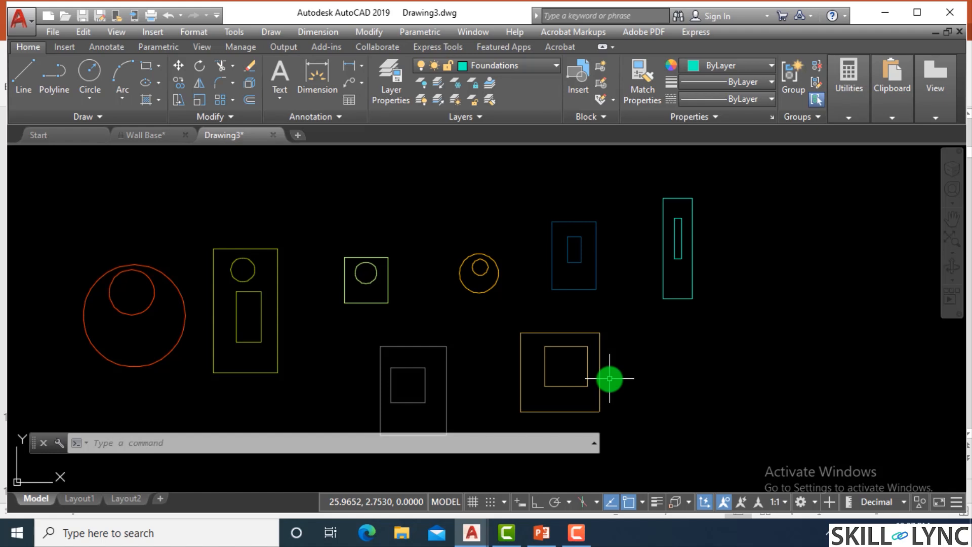
pyautogui.write('la')
pyautogui.press('Return')
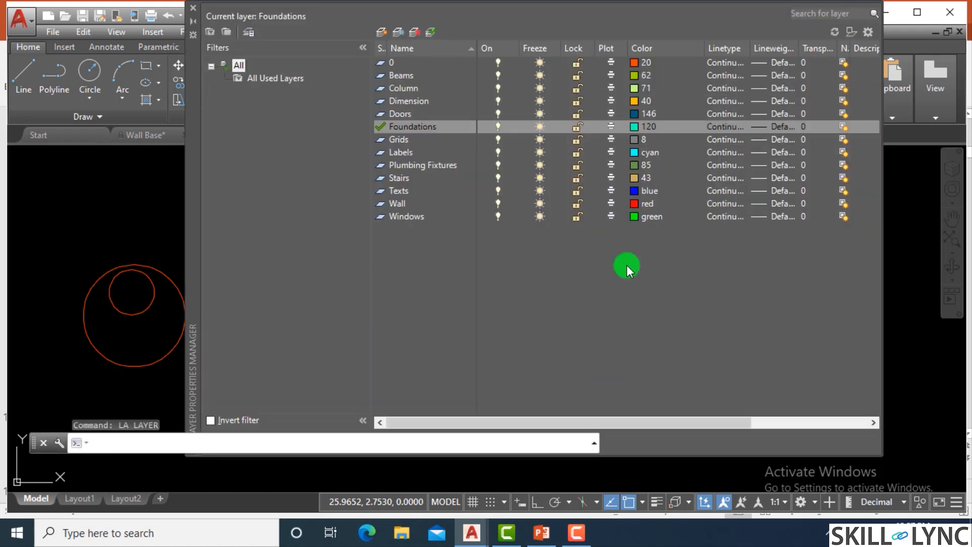
pyautogui.click(401, 75)
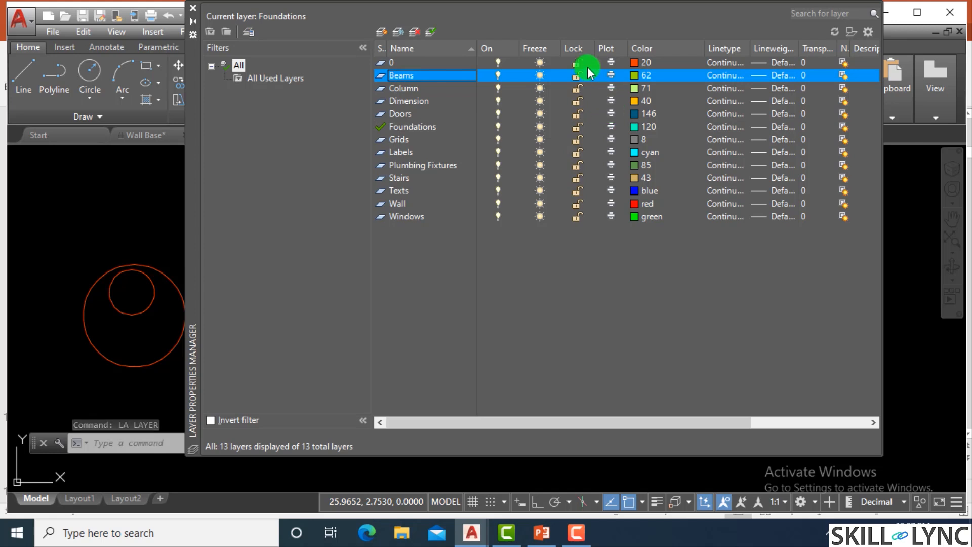
pyautogui.click(723, 76)
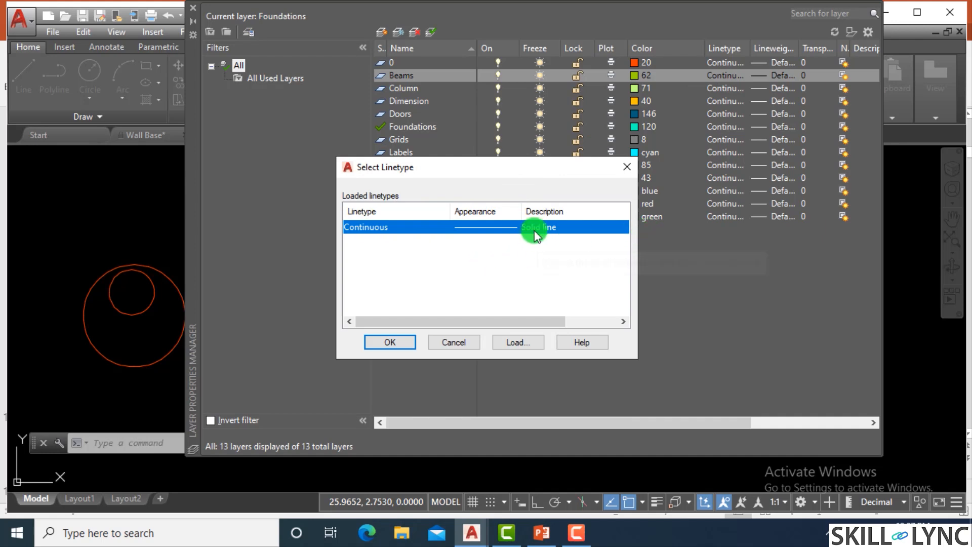
pyautogui.click(627, 167)
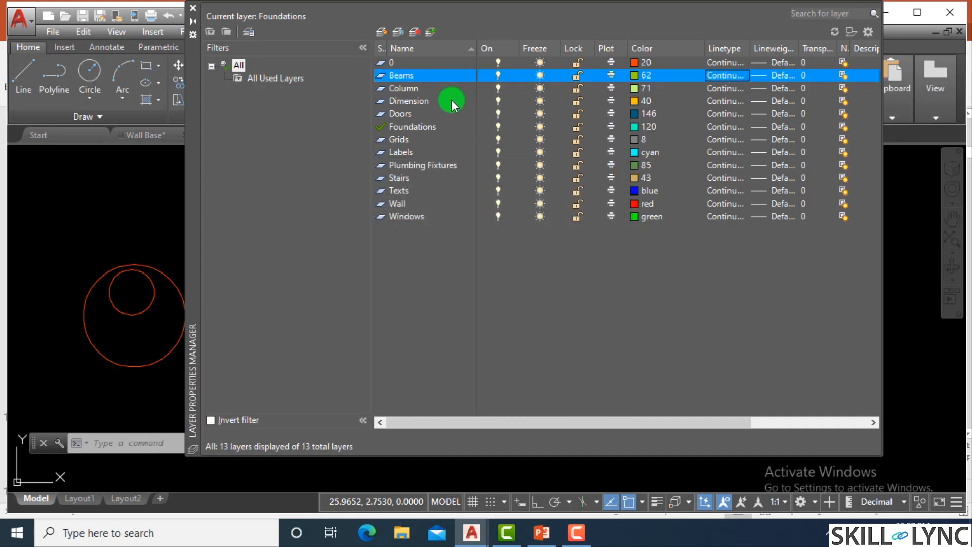
# - Open the linetype selection for the Column layer and load the ACAD_ISO02W100 linetype from acad.lin
pyautogui.click(407, 88)
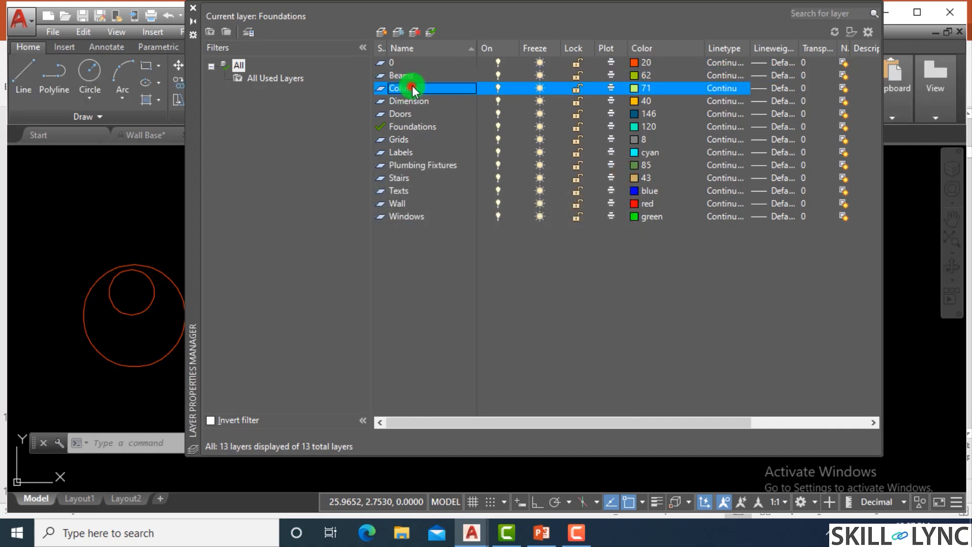
pyautogui.click(733, 93)
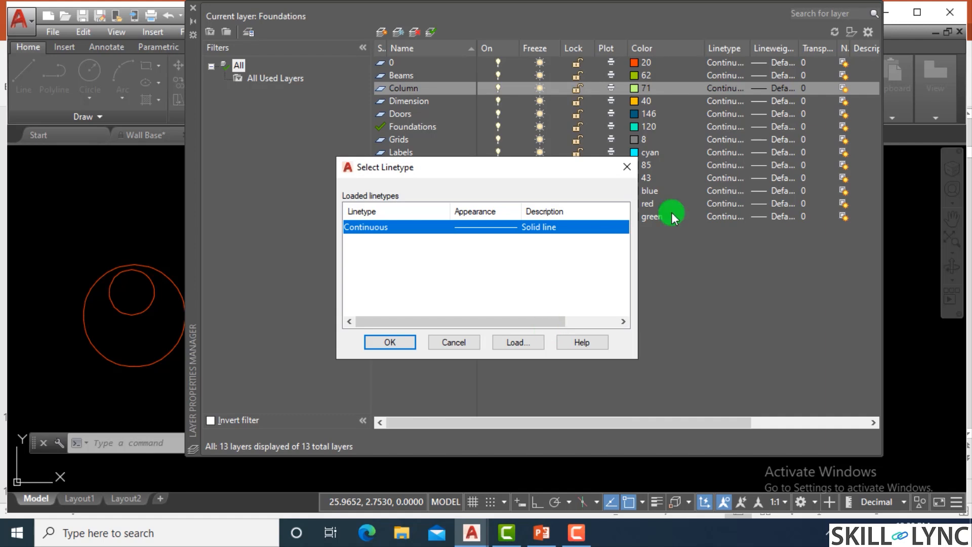
pyautogui.click(527, 343)
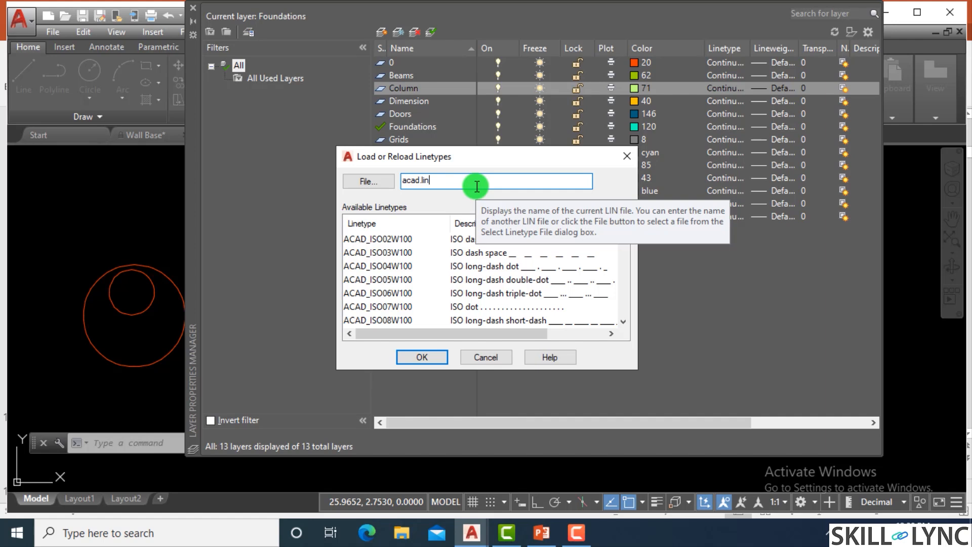
pyautogui.click(381, 238)
pyautogui.scroll(-3, 398, 255)
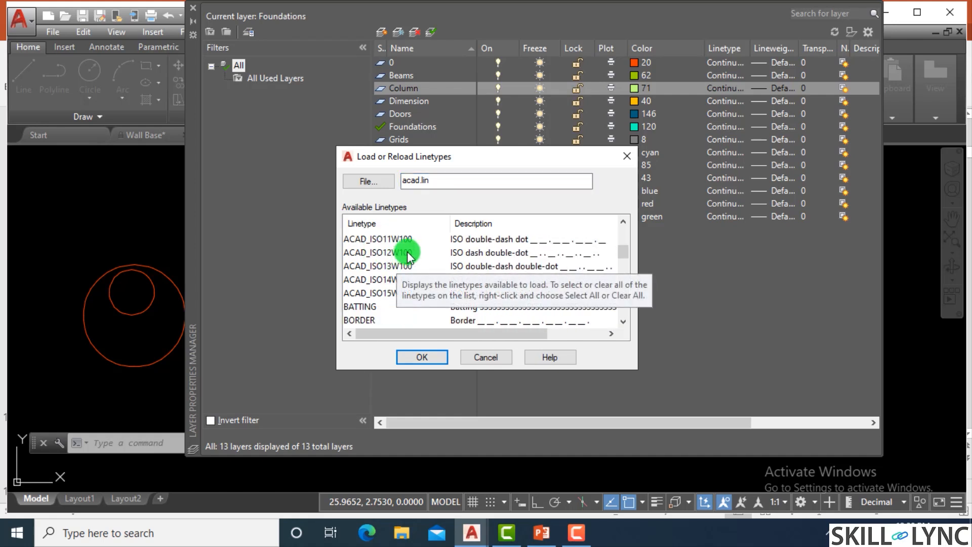
pyautogui.scroll(1, 407, 251)
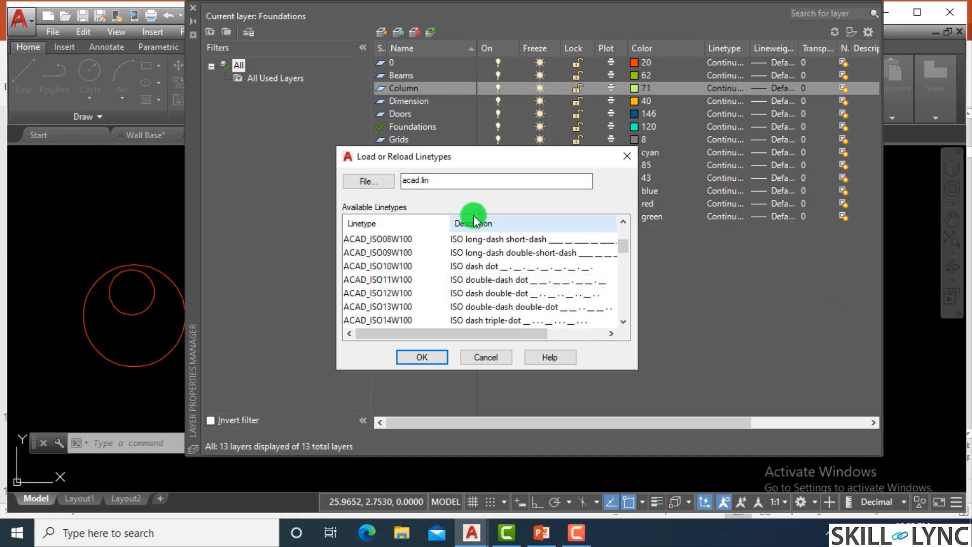
pyautogui.scroll(2, 450, 248)
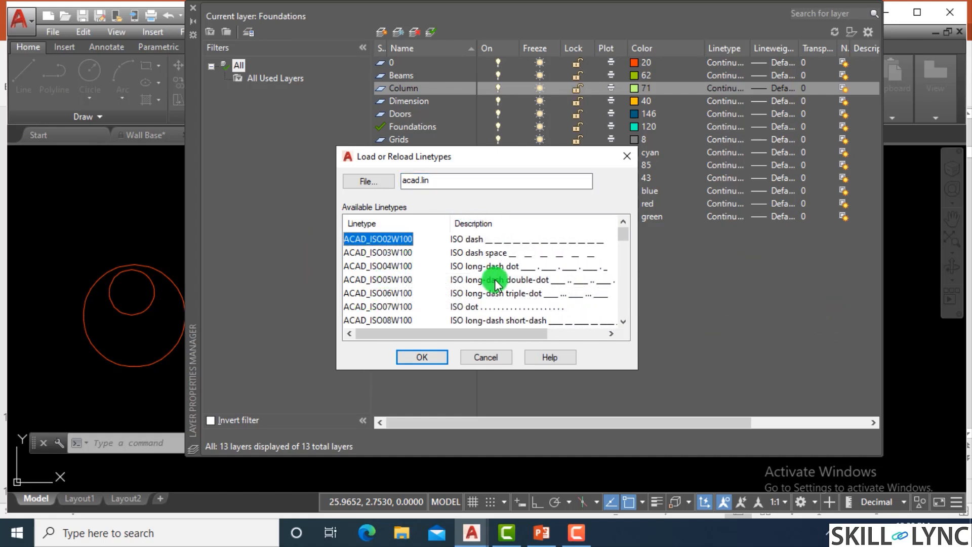
pyautogui.click(440, 357)
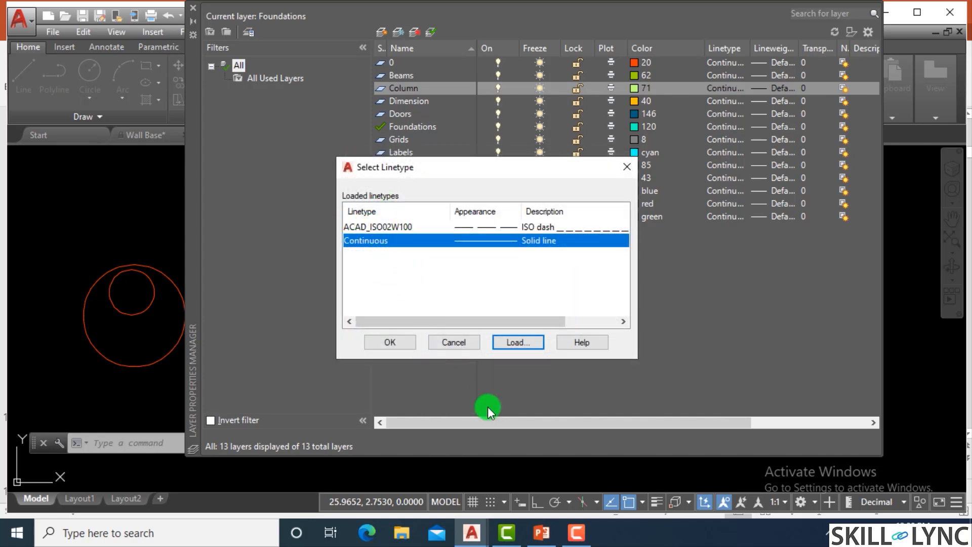
# - Load the whole range of ISO linetypes from ACAD_ISO02W100 through ACAD_ISO14W100 from acad.lin
pyautogui.click(514, 346)
pyautogui.click(394, 239)
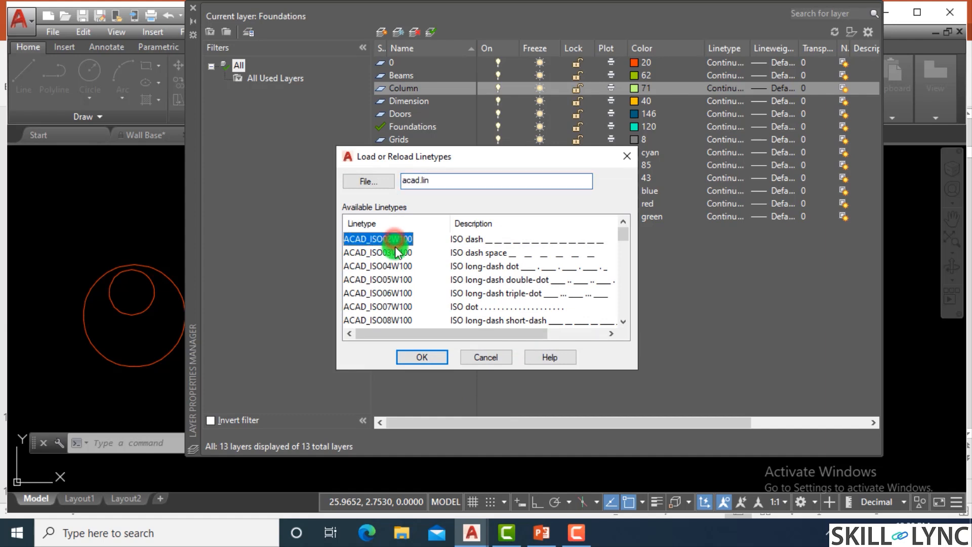
pyautogui.moveTo(395, 253); pyautogui.dragTo(398, 307)
pyautogui.keyDown('ctrl'); pyautogui.click(397, 319); pyautogui.keyUp('ctrl')
pyautogui.scroll(-2, 411, 279)
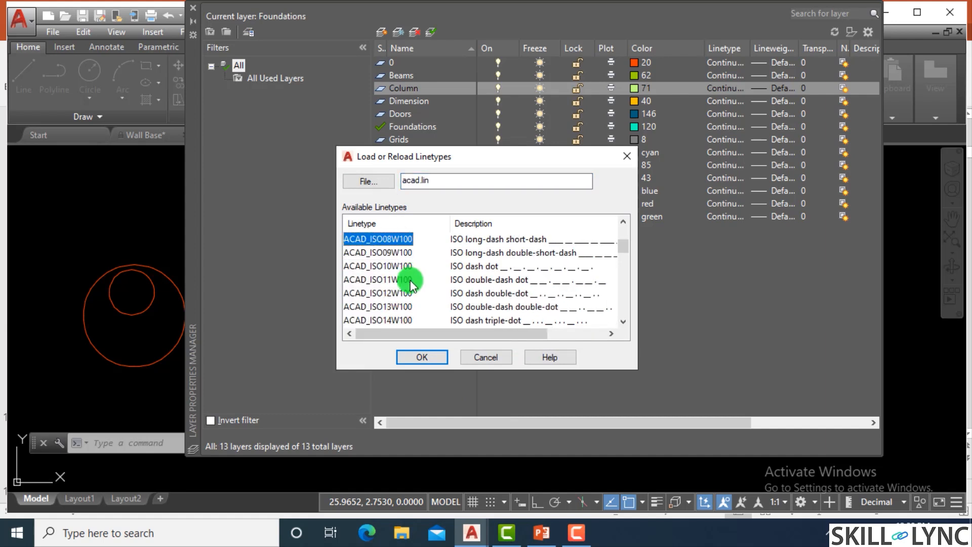
pyautogui.keyDown('ctrl'); pyautogui.click(386, 253); pyautogui.keyUp('ctrl')
pyautogui.keyDown('ctrl'); pyautogui.click(384, 278); pyautogui.keyUp('ctrl')
pyautogui.keyDown('ctrl'); pyautogui.click(381, 296); pyautogui.keyUp('ctrl')
pyautogui.keyDown('ctrl'); pyautogui.click(382, 321); pyautogui.keyUp('ctrl')
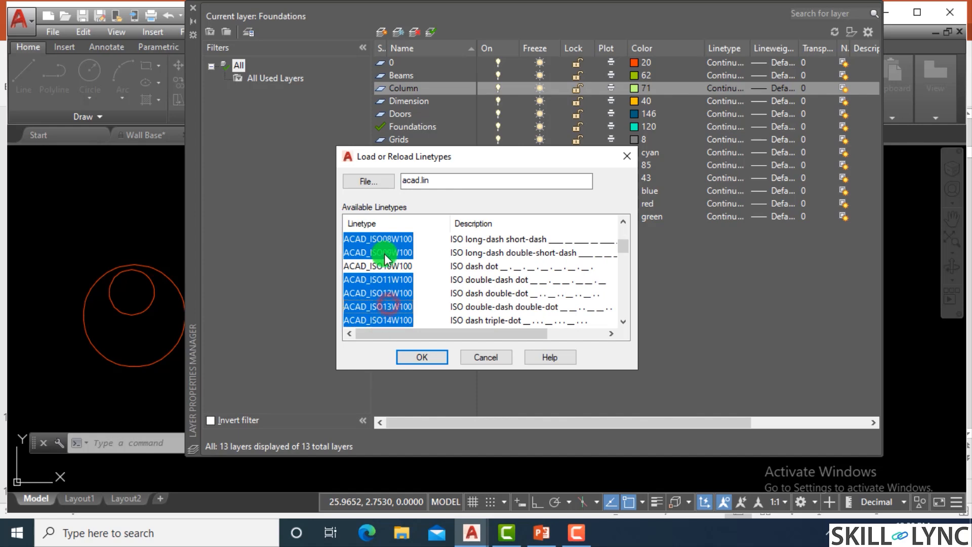
pyautogui.click(432, 358)
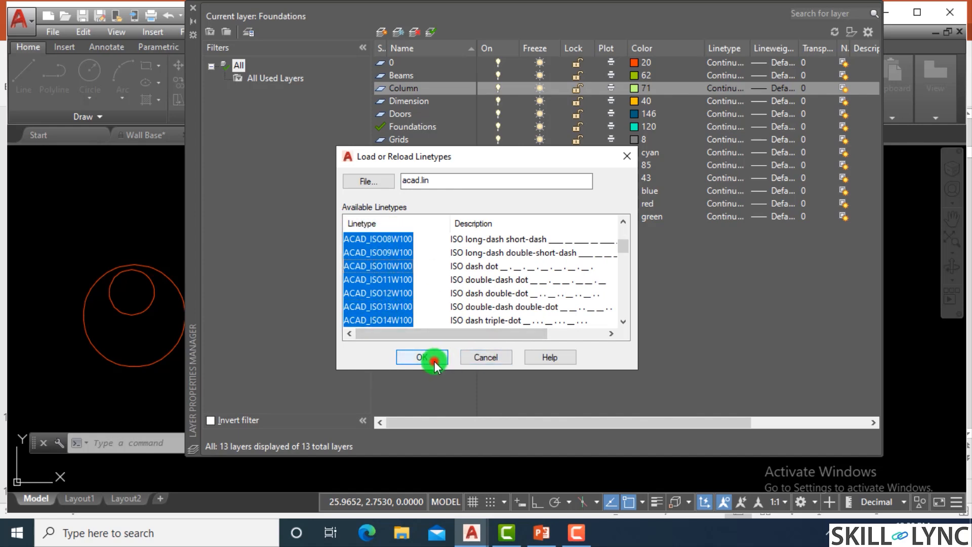
pyautogui.click(460, 198)
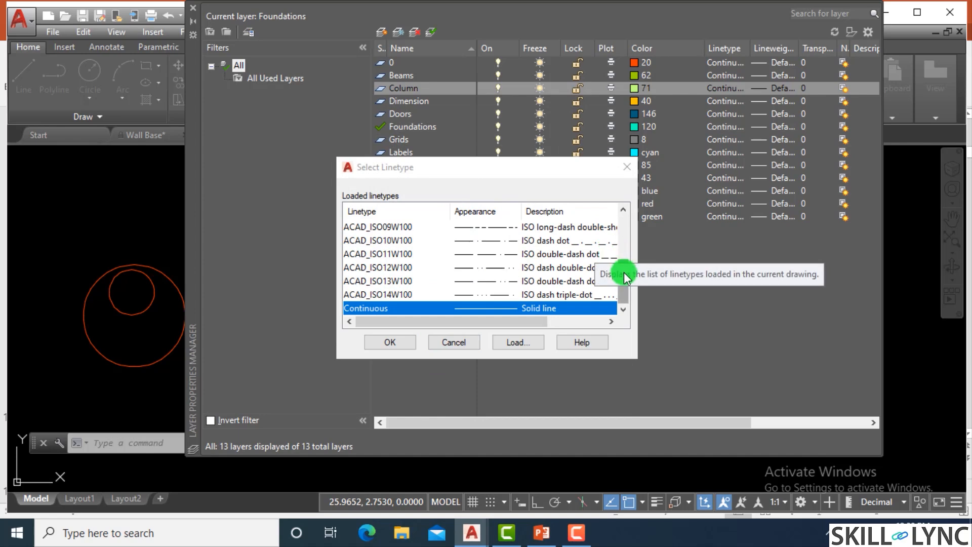
# - Close the Column layer's linetype selection, assign the ACAD_ISO02W100 linetype to the Dimension layer, and close the Layer Properties Manager
pyautogui.scroll(3, 611, 256)
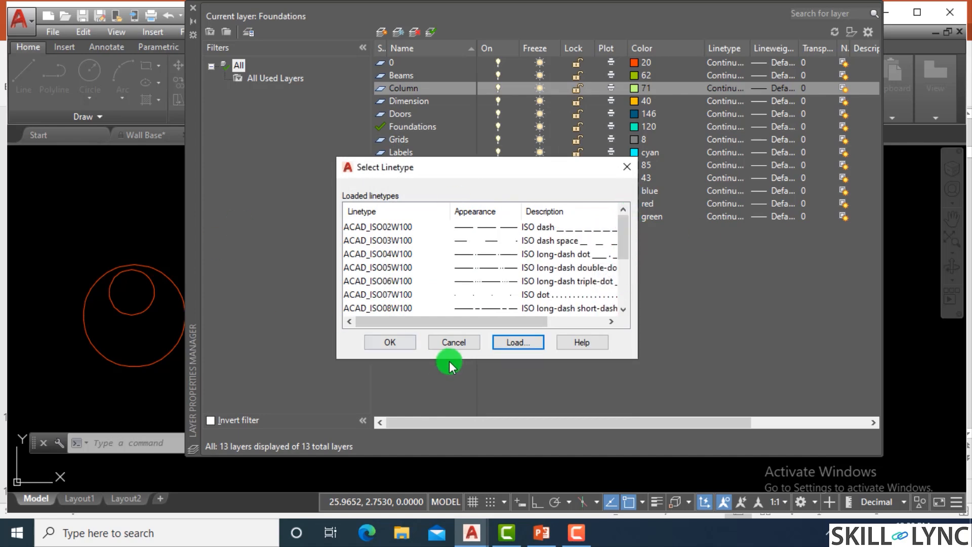
pyautogui.click(391, 342)
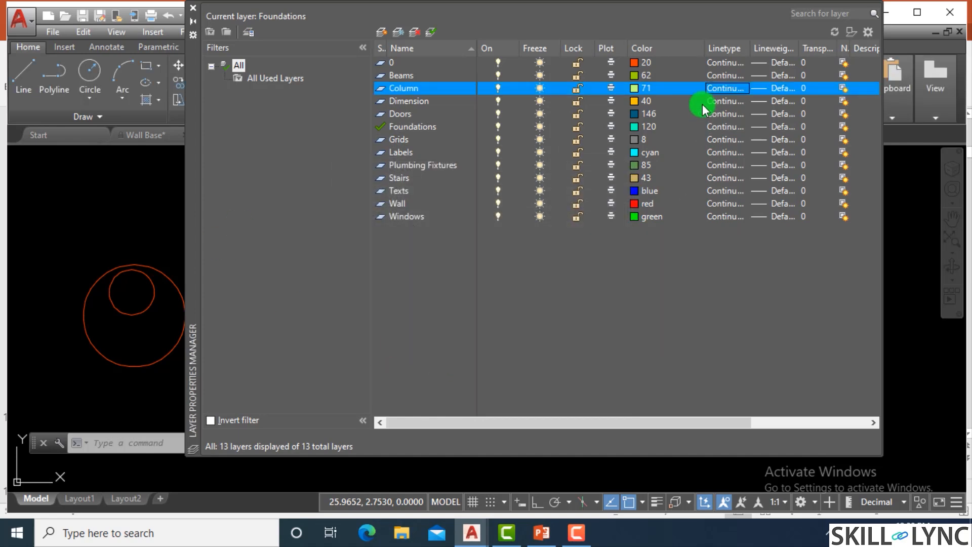
pyautogui.click(718, 103)
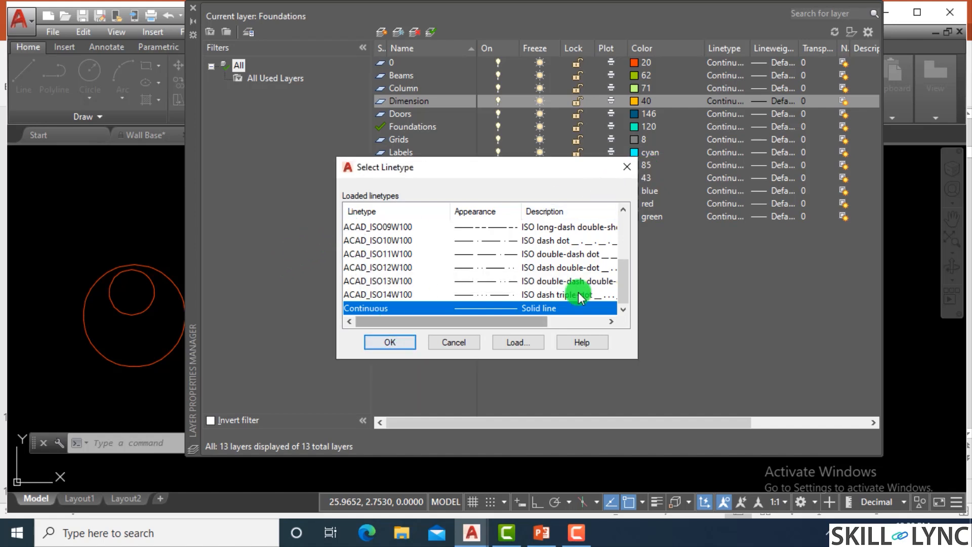
pyautogui.moveTo(624, 271); pyautogui.dragTo(627, 208)
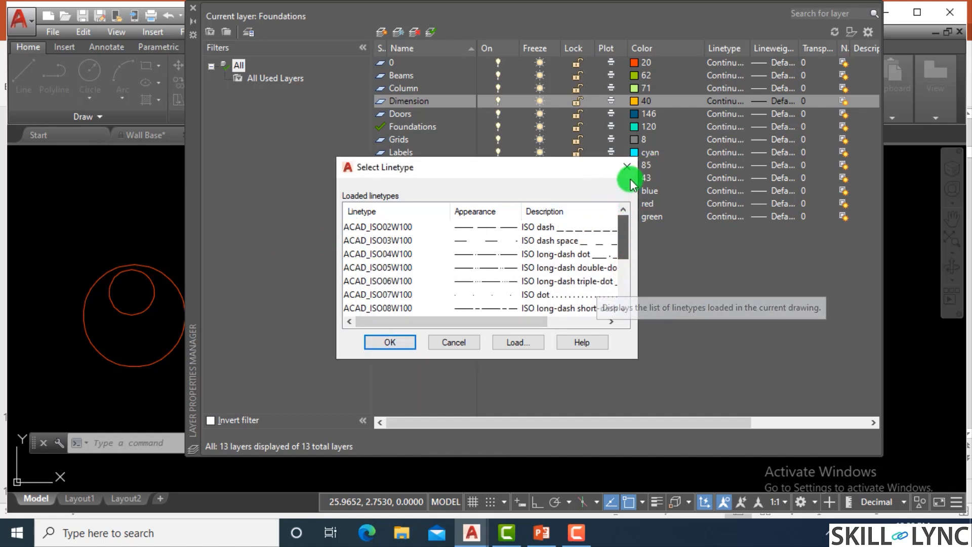
pyautogui.click(393, 226)
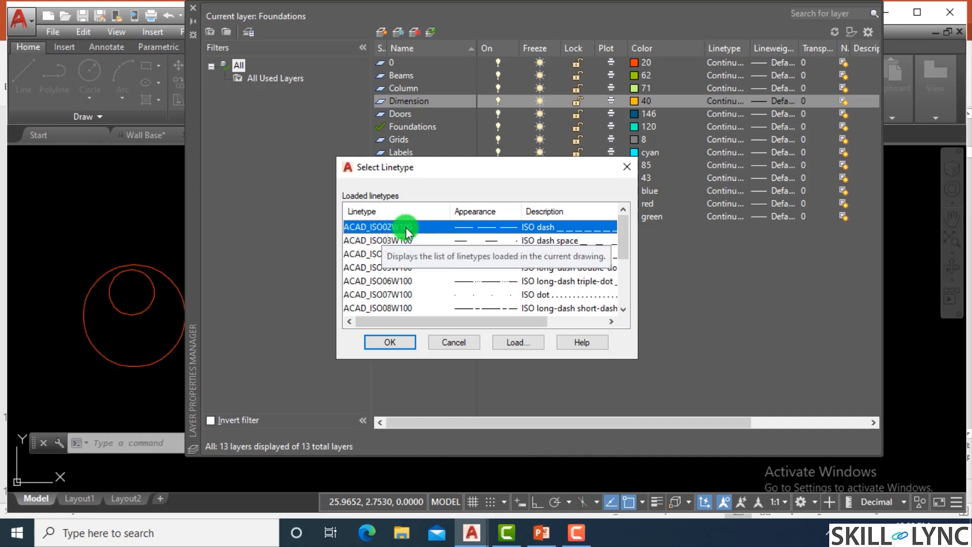
pyautogui.click(394, 342)
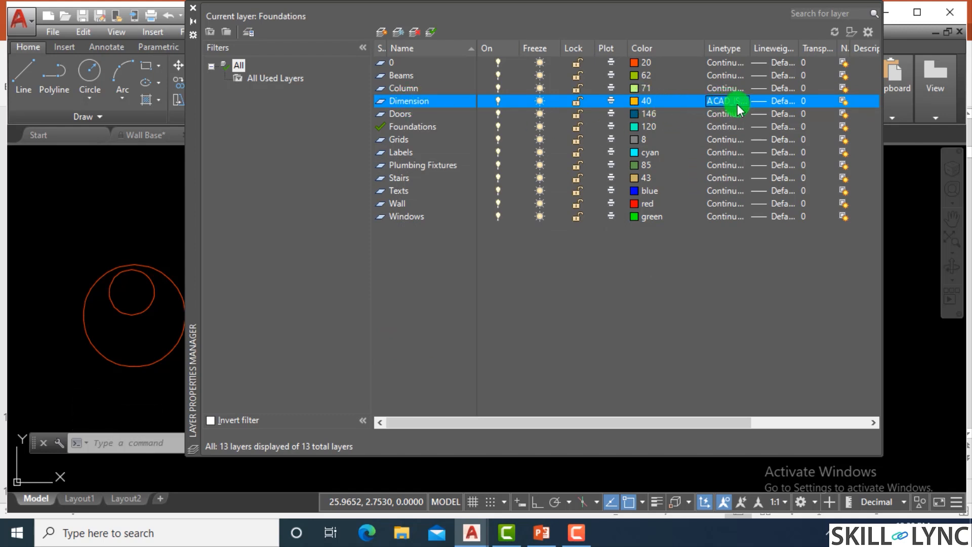
pyautogui.click(193, 9)
pyautogui.scroll(-2, 536, 284)
pyautogui.scroll(2, 527, 306)
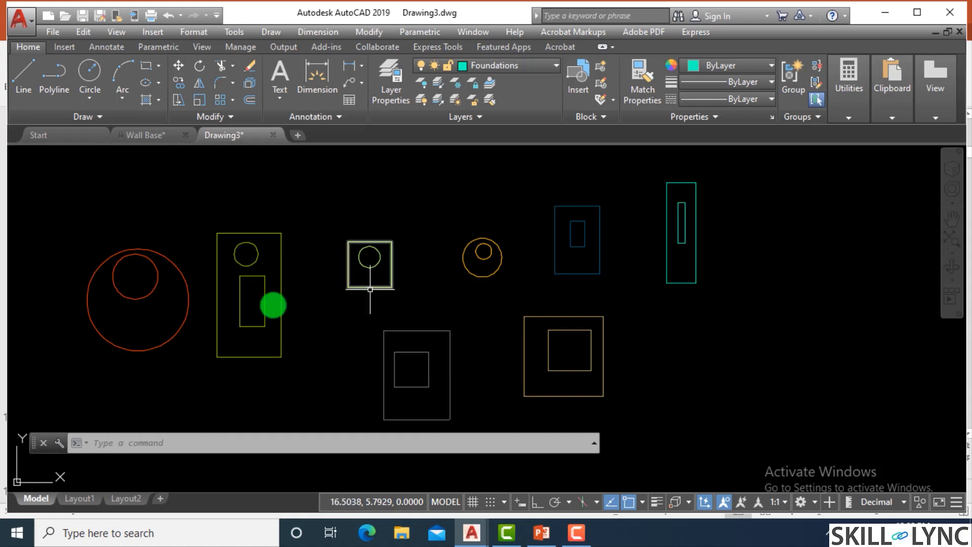
# - Make Dimension the current layer and draw a rectangle in the empty area to the right of the sample shapes
pyautogui.click(494, 65)
pyautogui.click(496, 134)
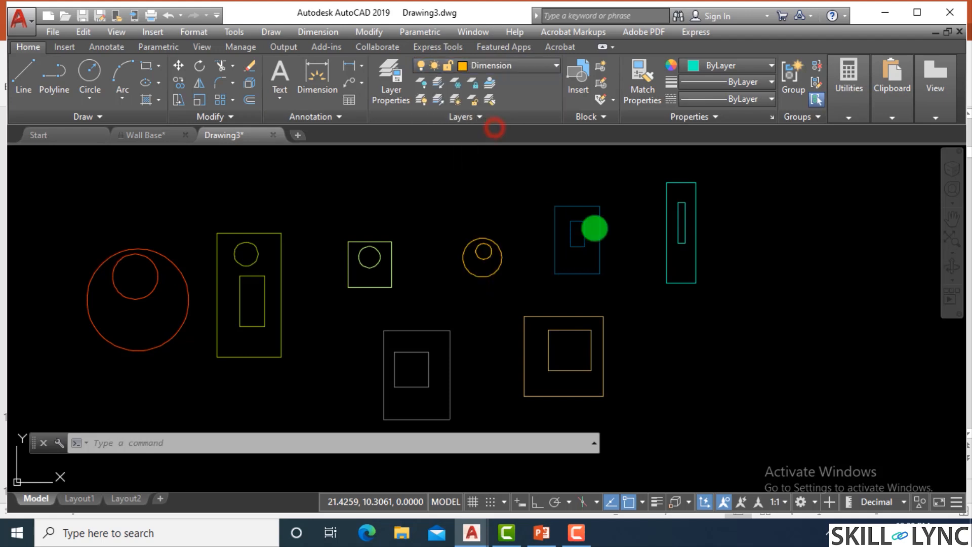
pyautogui.scroll(-3, 493, 321)
pyautogui.scroll(2, 582, 228)
pyautogui.write('rec')
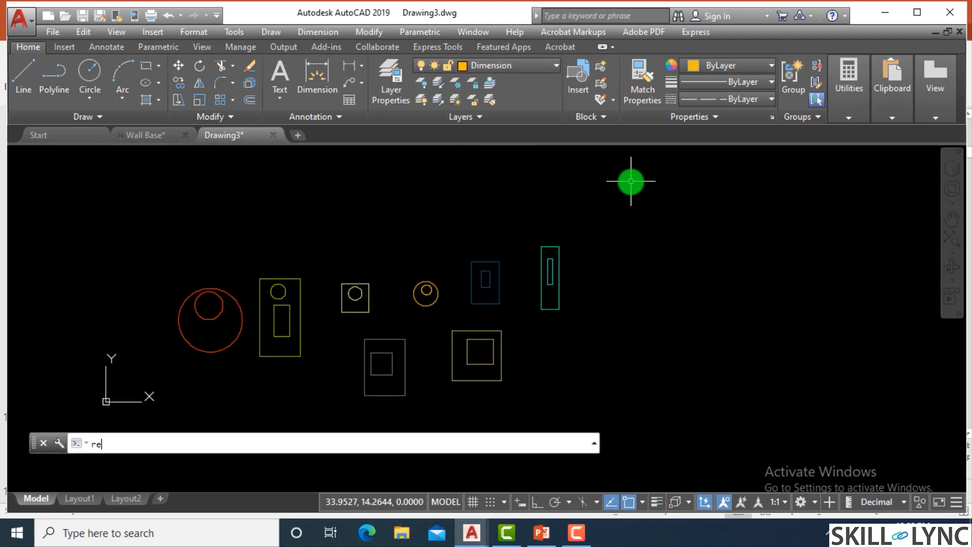
pyautogui.press('Return')
pyautogui.click(631, 210)
pyautogui.click(759, 399)
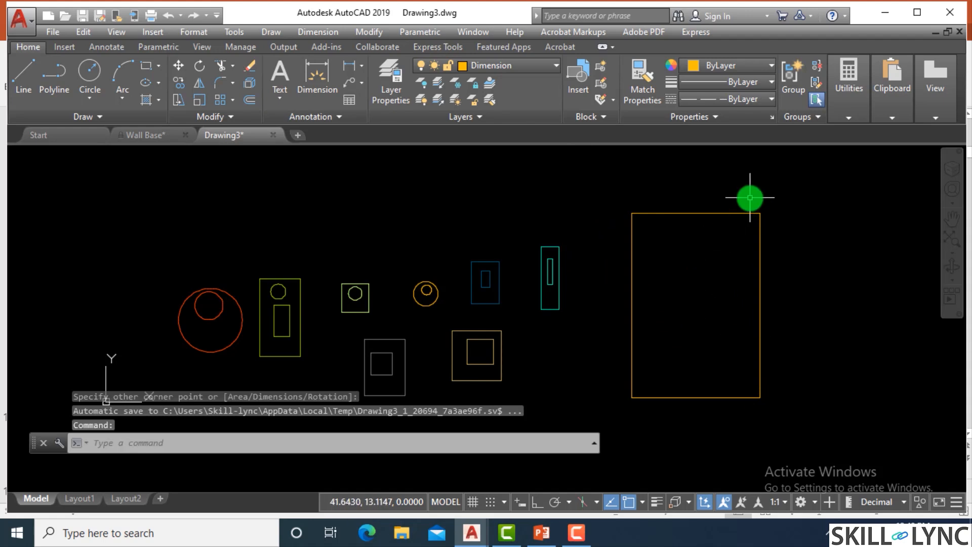
# - Draw a second, much larger rectangle about 35 by 37 units, overlapping the first rectangle on the Dimension layer
pyautogui.press('Return')
pyautogui.scroll(-2, 586, 258)
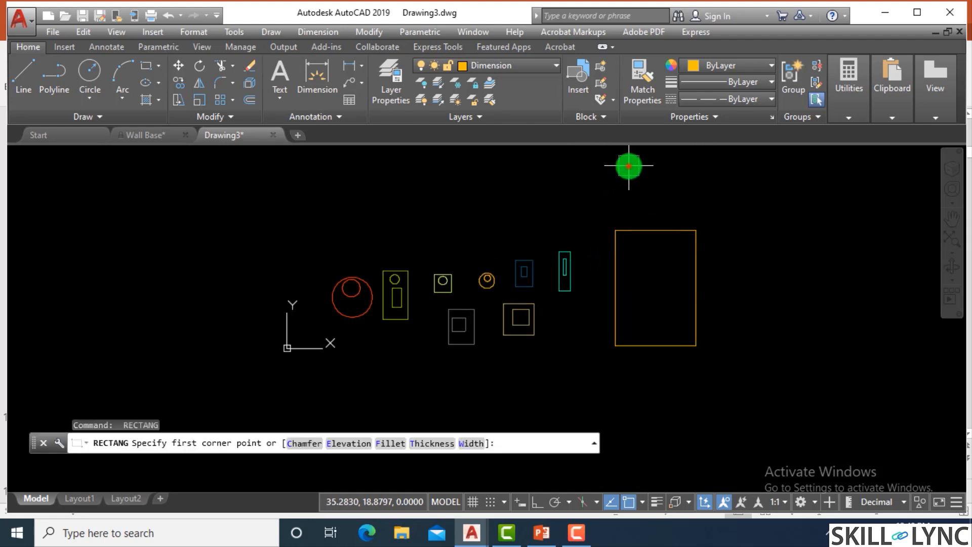
pyautogui.click(628, 165)
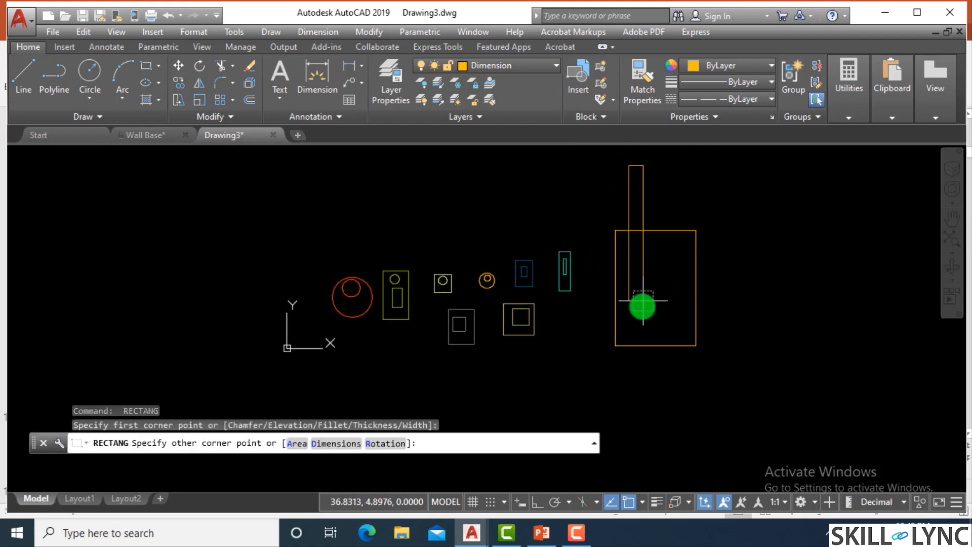
pyautogui.scroll(-2, 644, 305)
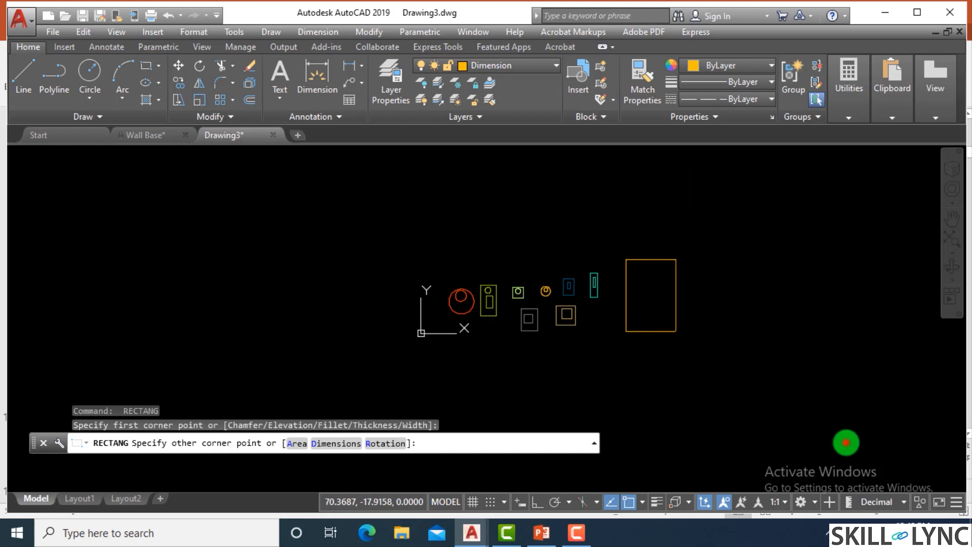
pyautogui.click(840, 441)
pyautogui.scroll(4, 694, 275)
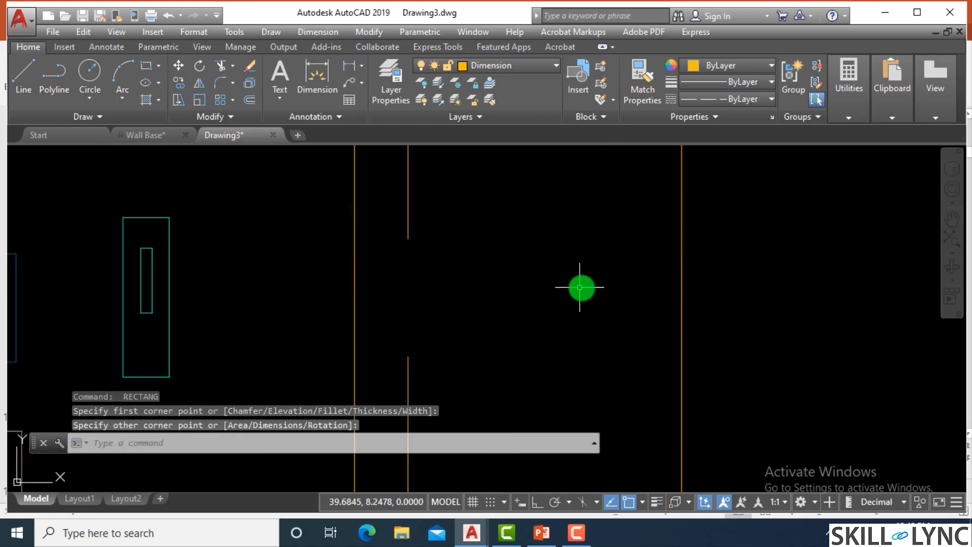
pyautogui.scroll(-5, 600, 289)
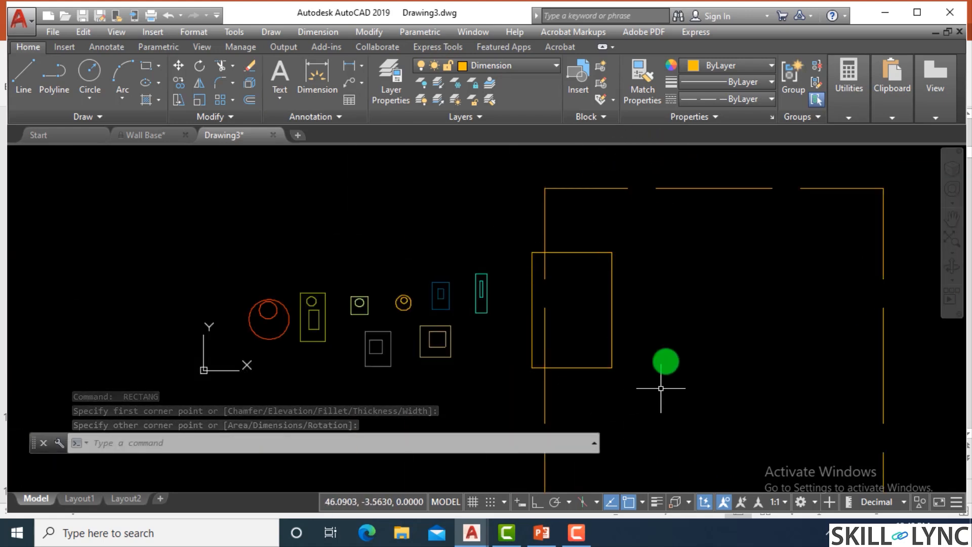
pyautogui.scroll(-4, 567, 317)
pyautogui.scroll(2, 596, 354)
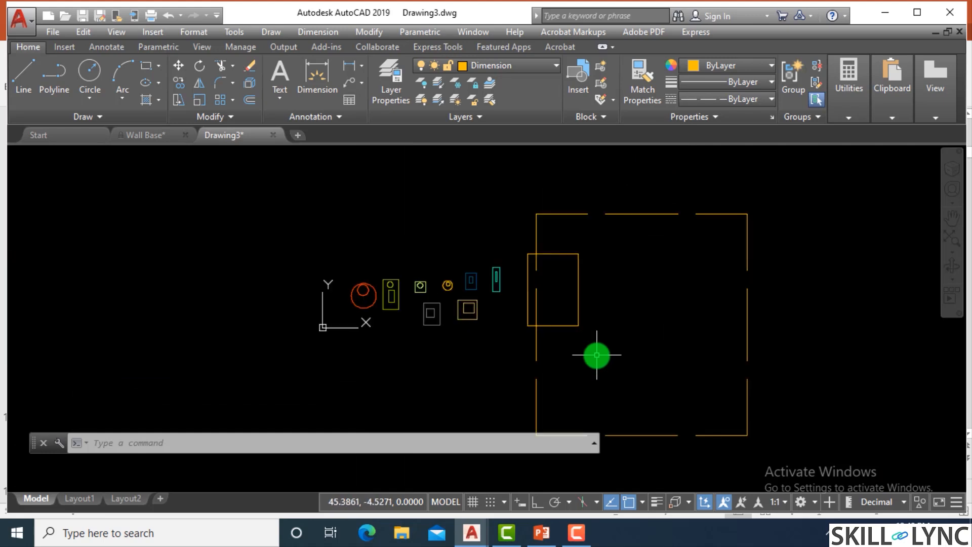
# - Set the global linetype scale factor to 0.5 with LTSCALE
pyautogui.write('lt')
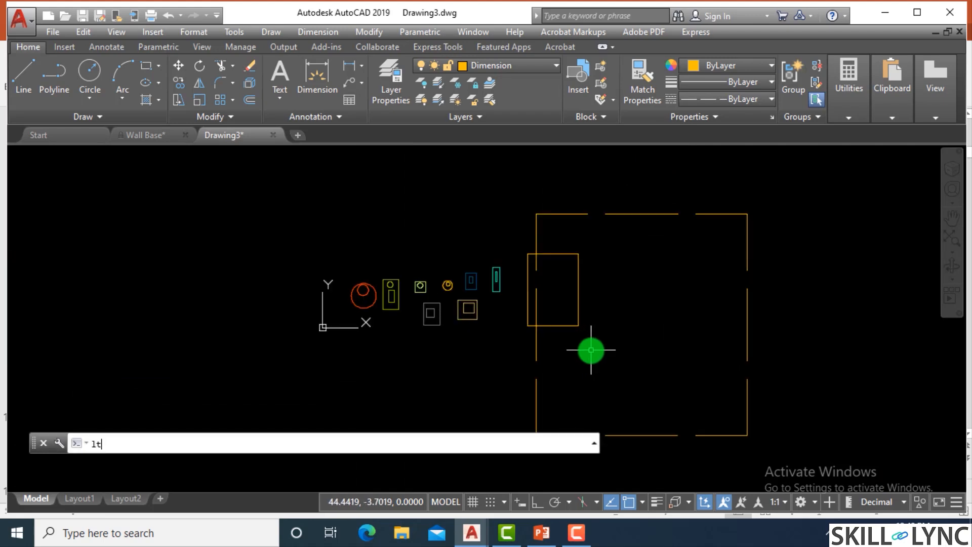
pyautogui.write('sc')
pyautogui.press('Return')
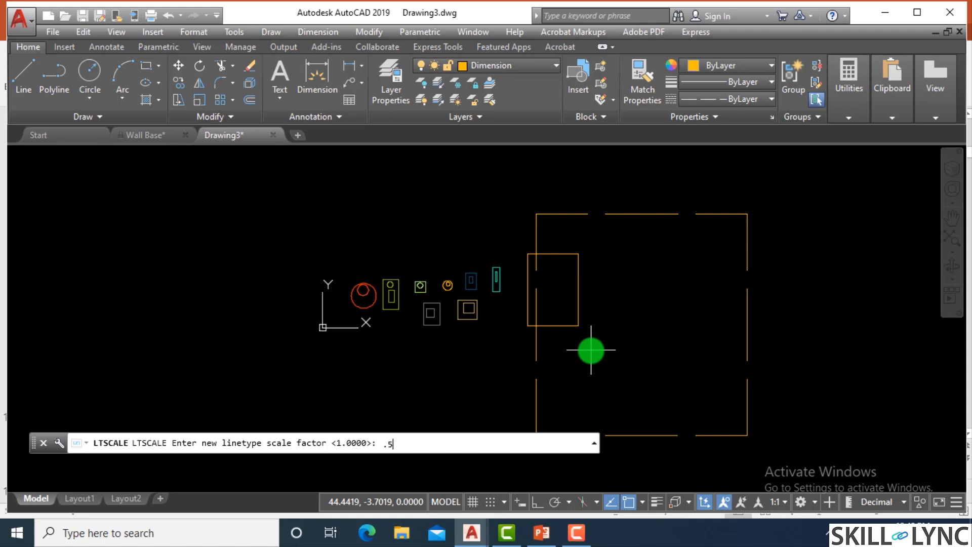
pyautogui.press('Return')
# - Lower the linetype scale factor to 0.2 and inspect the dashes on both rectangles
pyautogui.press('Return')
pyautogui.write('.')
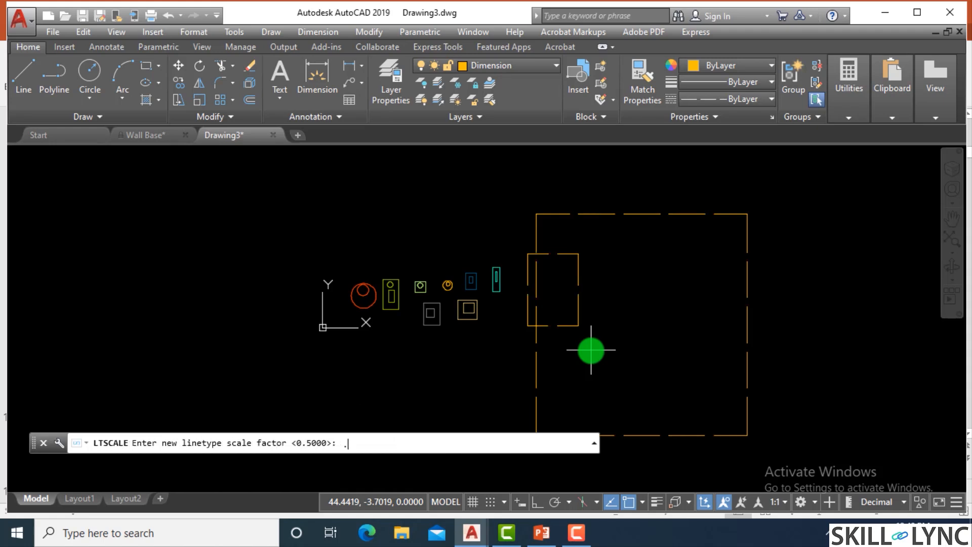
pyautogui.write('2')
pyautogui.press('Return')
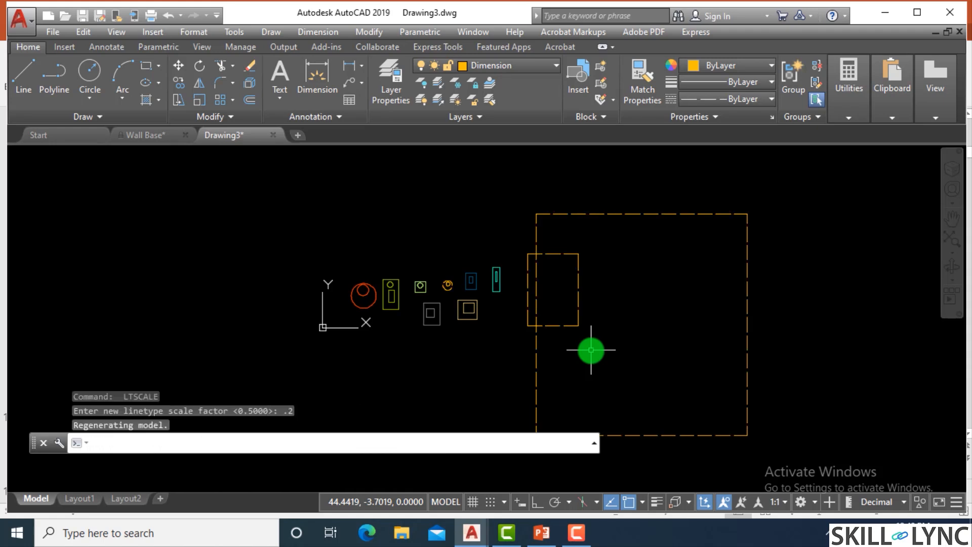
pyautogui.scroll(4, 562, 202)
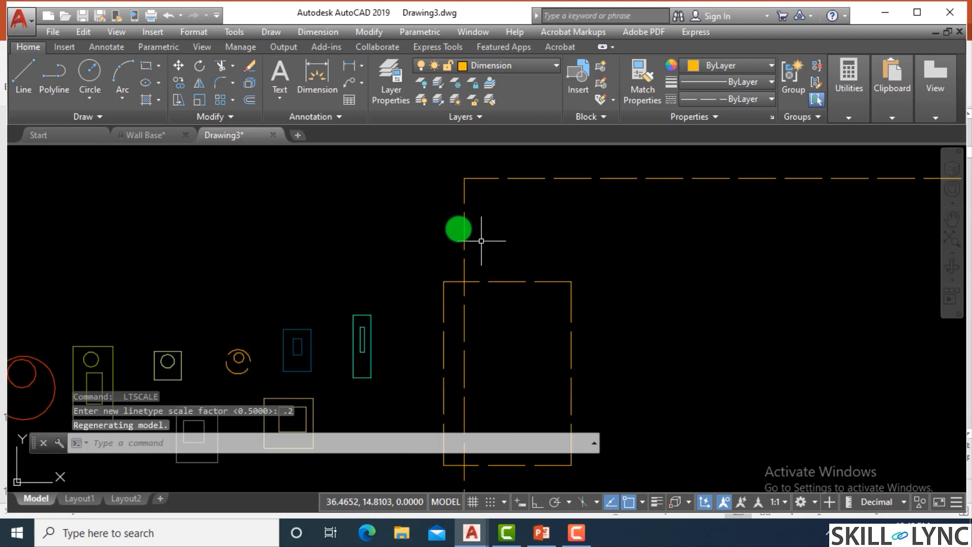
pyautogui.scroll(-6, 503, 278)
pyautogui.scroll(2, 494, 278)
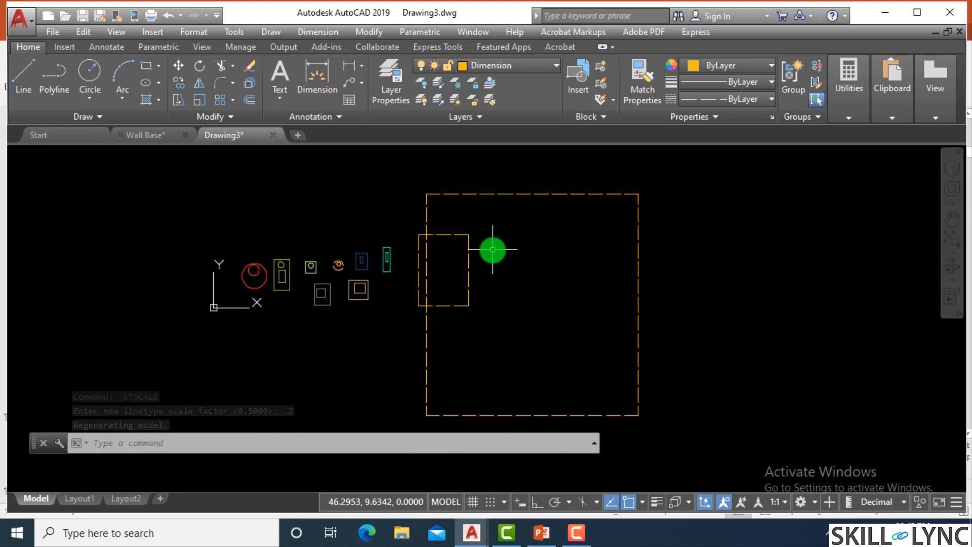
# - Set the linetype scale factor to 0.1 while viewing the small Dimension-layer circles
pyautogui.scroll(8, 349, 272)
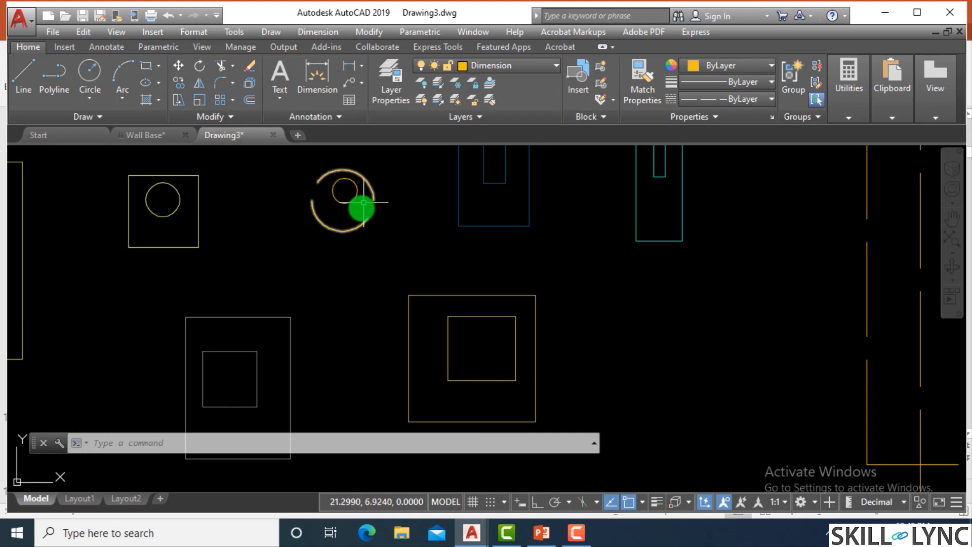
pyautogui.write('linetype s')
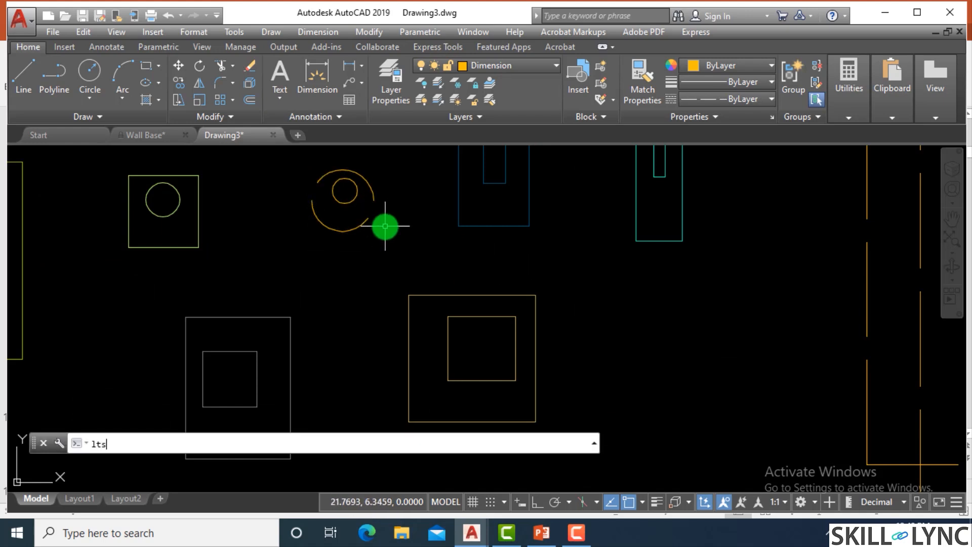
pyautogui.write('cale')
pyautogui.press('Return')
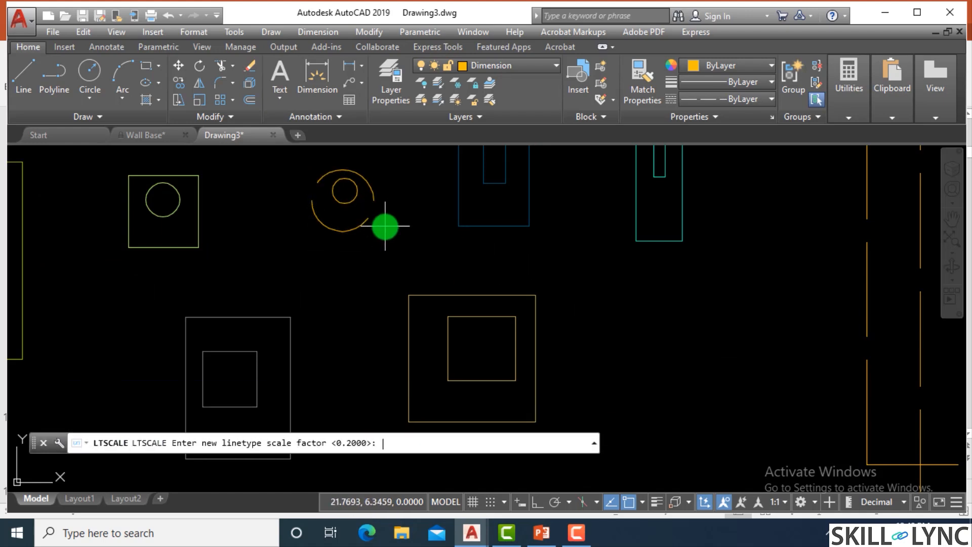
pyautogui.write('.1')
pyautogui.press('Return')
# - Reduce the linetype scale factor to 0.05 and inspect the dashes on the circles and the rectangles
pyautogui.press('Return')
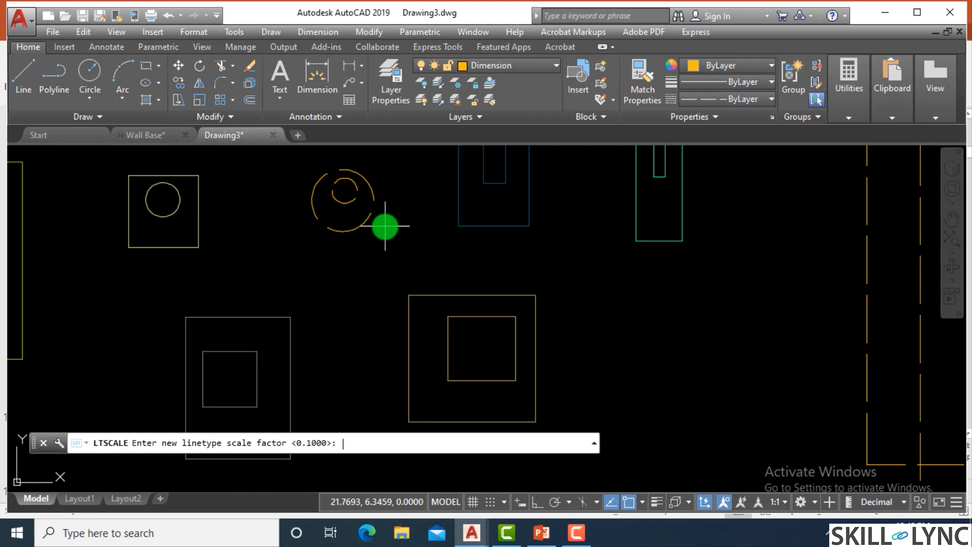
pyautogui.write('.05')
pyautogui.press('Return')
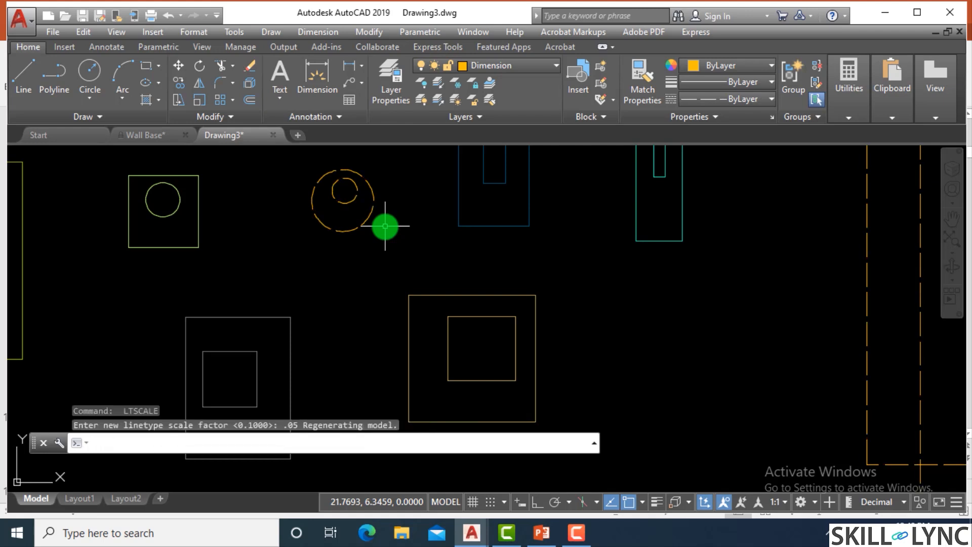
pyautogui.press('Escape')
pyautogui.press('Escape')
pyautogui.scroll(-5, 348, 267)
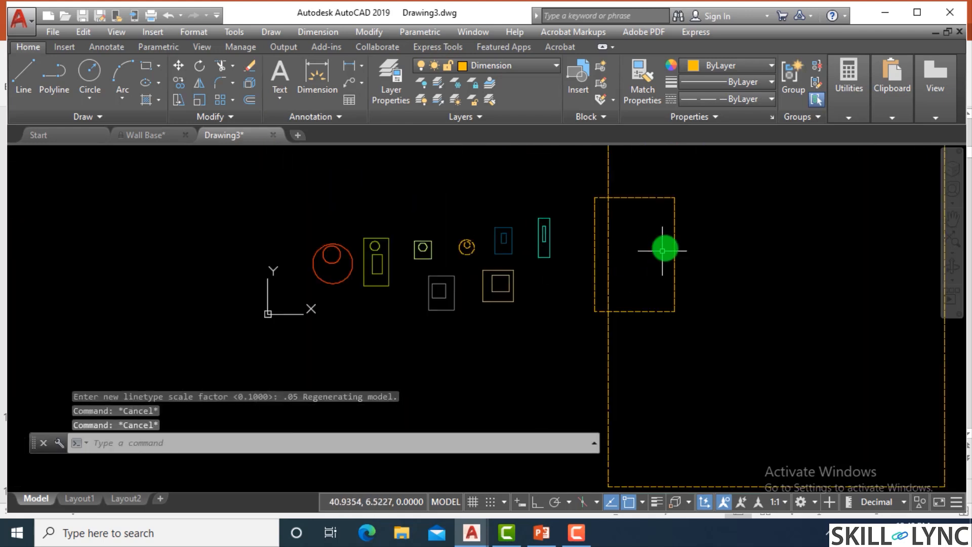
pyautogui.scroll(2, 662, 251)
pyautogui.scroll(-3, 436, 268)
pyautogui.scroll(2, 517, 254)
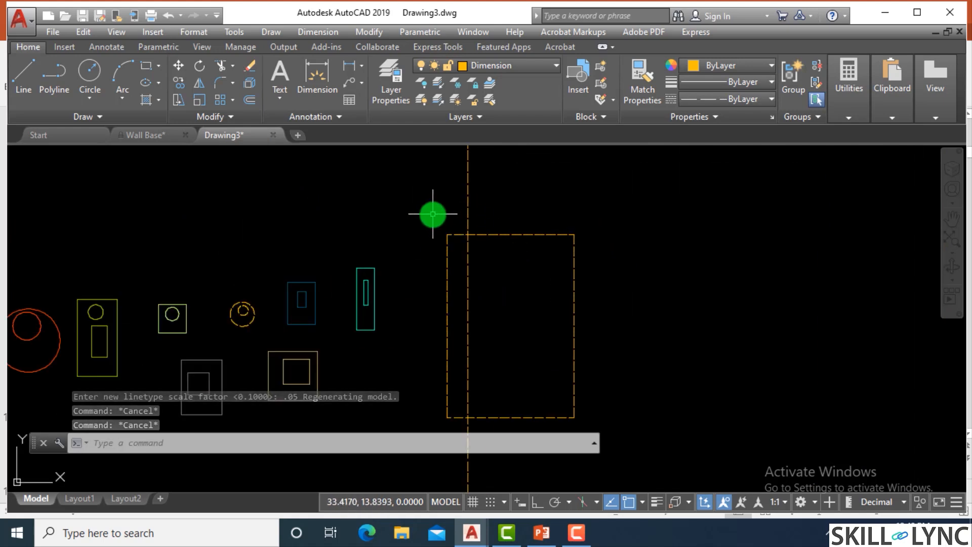
pyautogui.scroll(4, 486, 225)
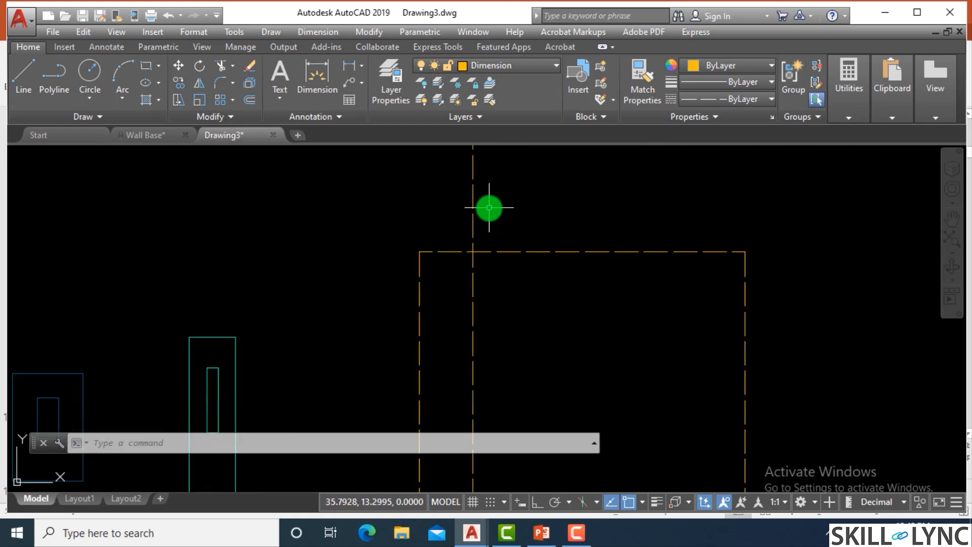
# - Assign the ACAD_ISO08W100 linetype to the Grids layer and close the layer properties
pyautogui.click(503, 66)
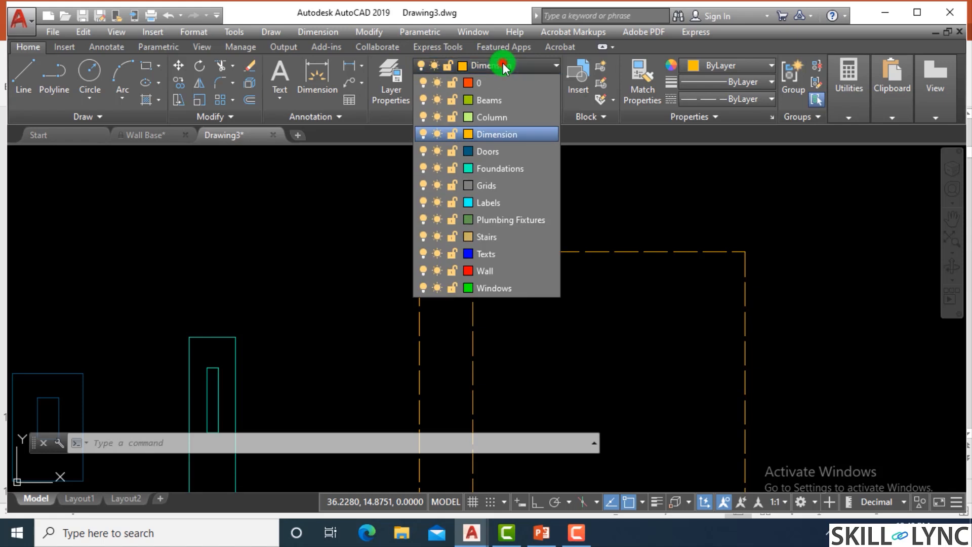
pyautogui.click(501, 66)
pyautogui.write('la')
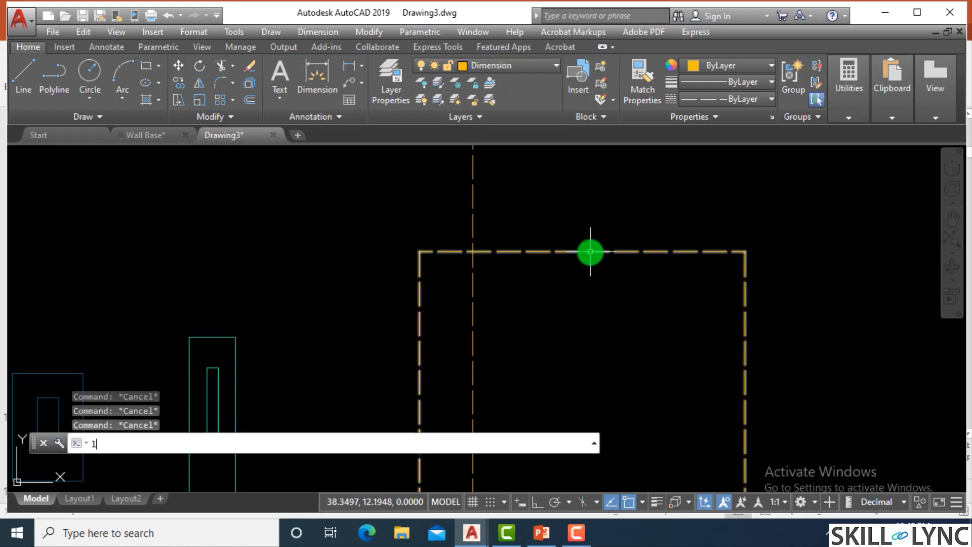
pyautogui.press('Return')
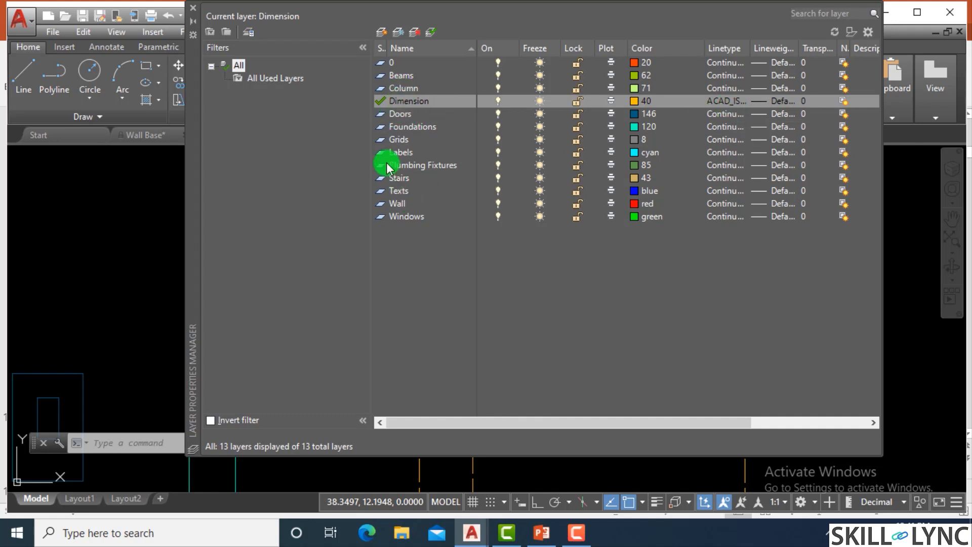
pyautogui.click(398, 139)
pyautogui.click(725, 143)
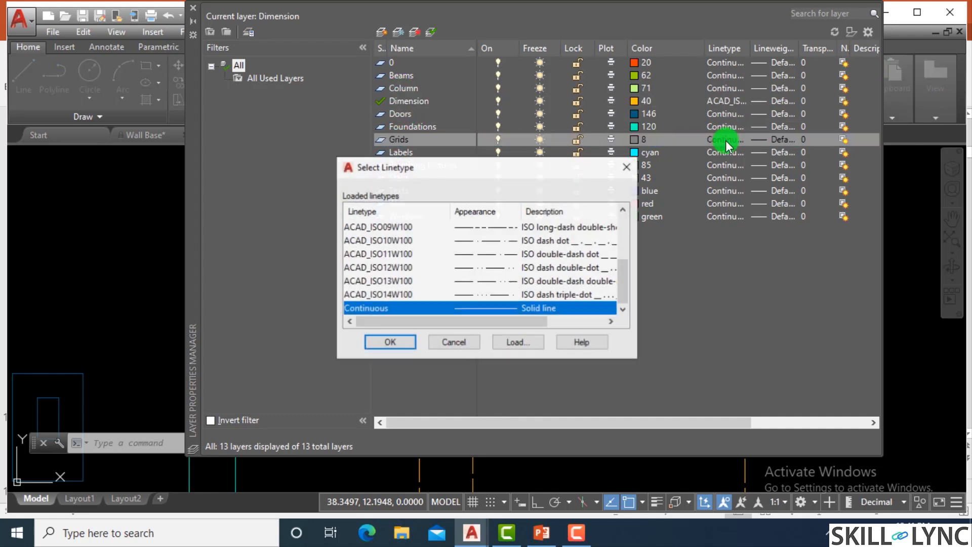
pyautogui.moveTo(623, 278); pyautogui.dragTo(624, 249)
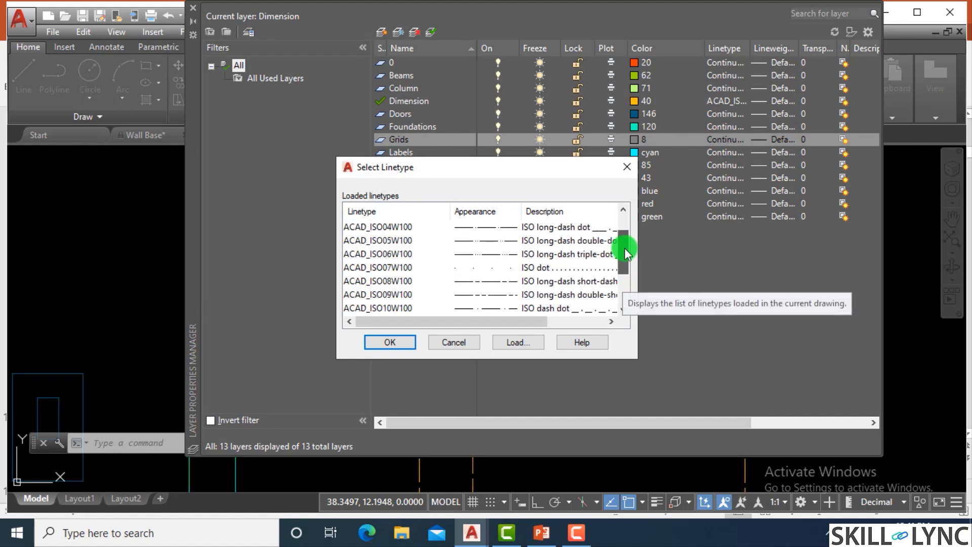
pyautogui.click(382, 281)
pyautogui.click(404, 347)
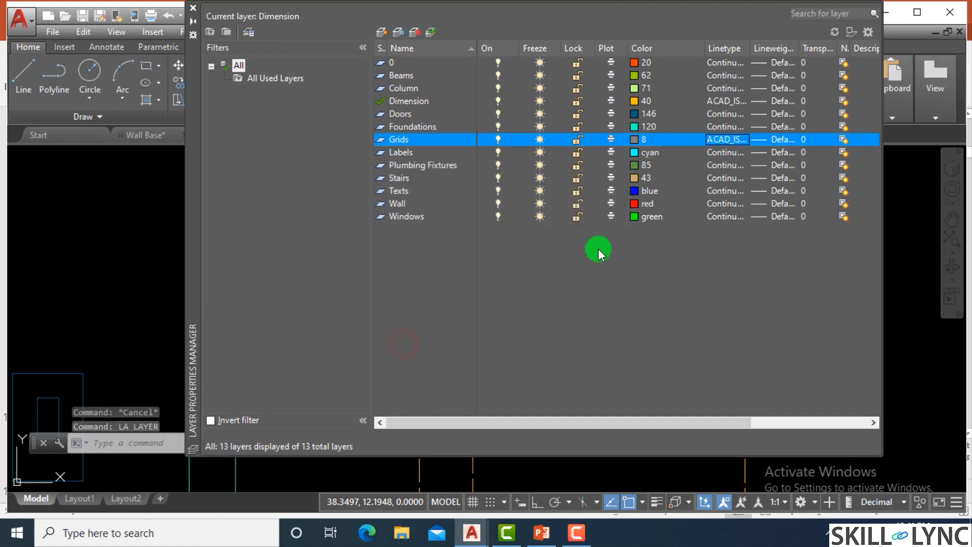
pyautogui.click(738, 138)
pyautogui.click(394, 310)
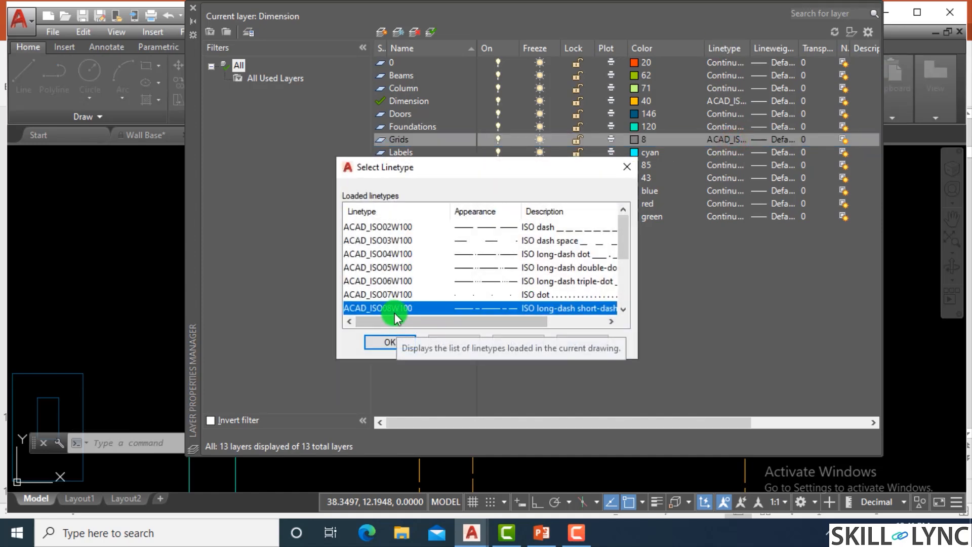
pyautogui.click(388, 342)
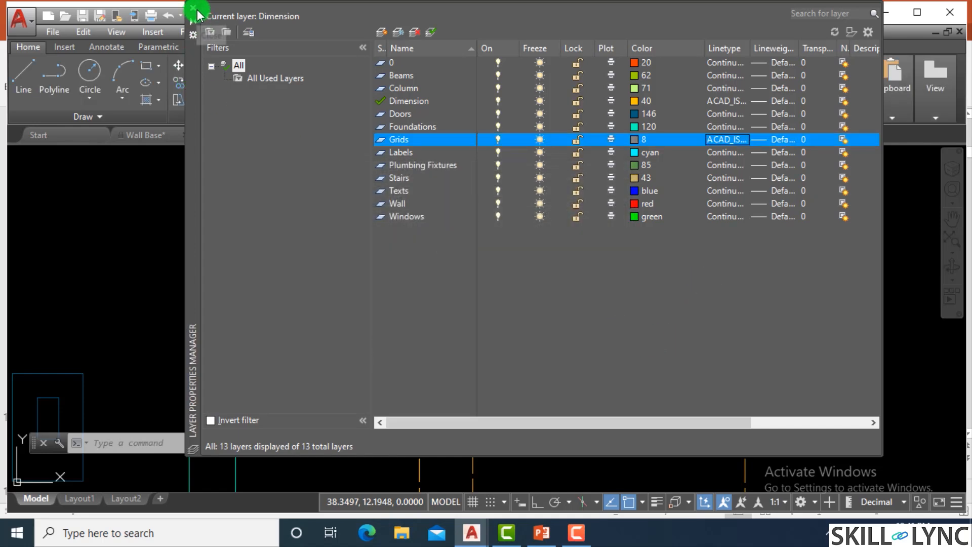
pyautogui.click(194, 11)
# - Inspect the line pattern on the two gray Grids-layer rectangles, selecting the inner one to check its layer properties
pyautogui.scroll(-2, 549, 271)
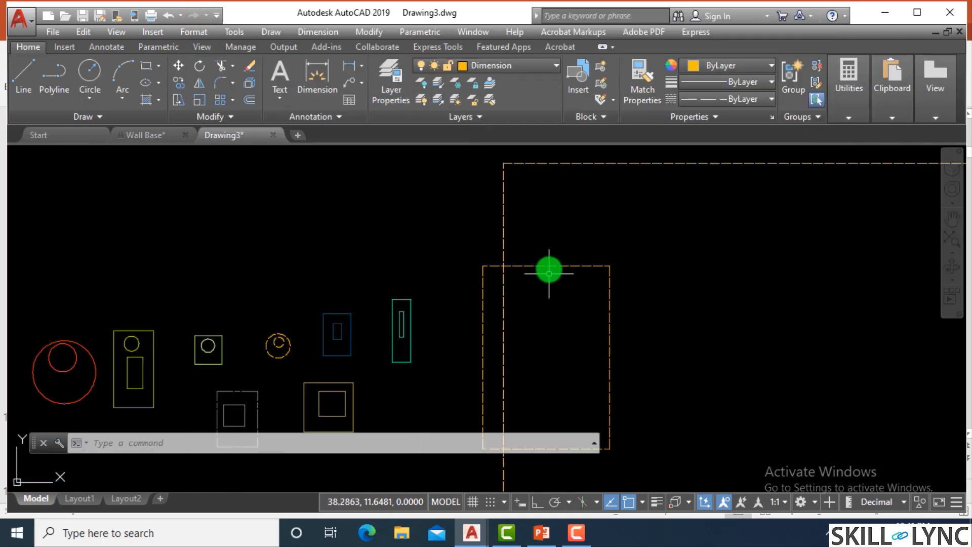
pyautogui.scroll(-2, 411, 320)
pyautogui.scroll(5, 411, 320)
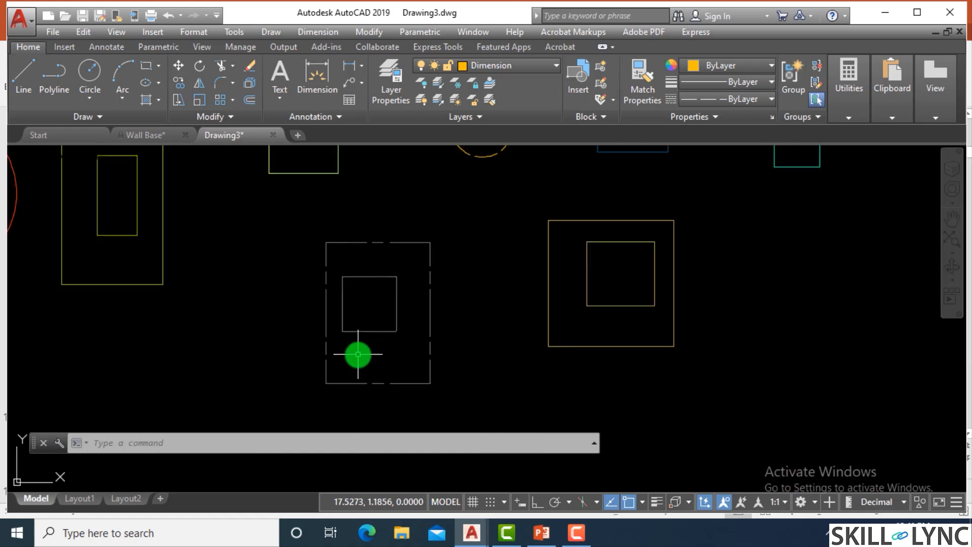
pyautogui.click(396, 279)
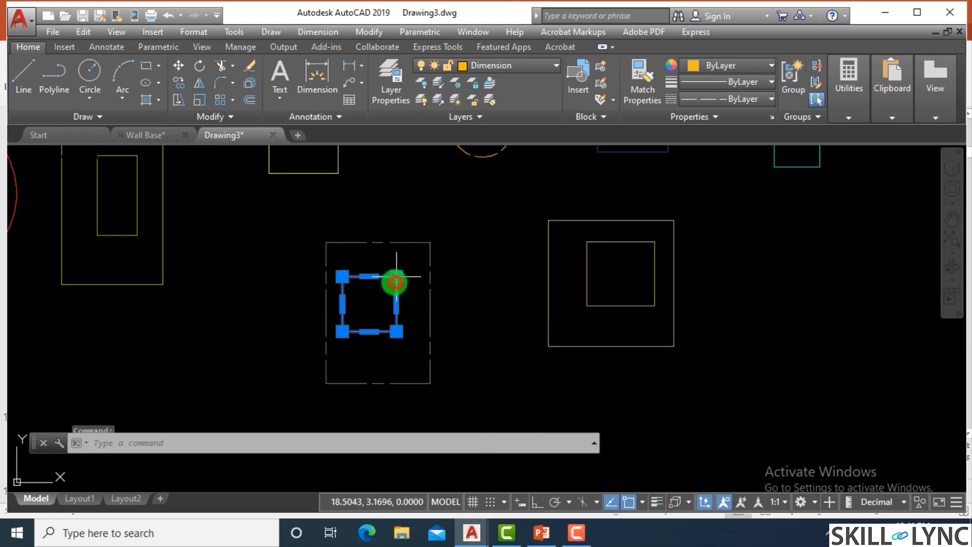
pyautogui.click(457, 282)
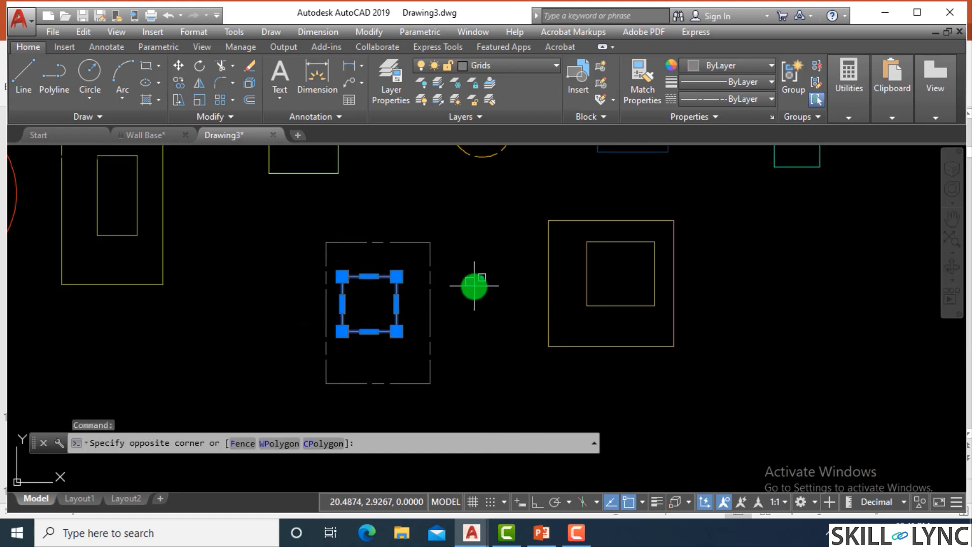
pyautogui.press('Escape')
pyautogui.press('Escape')
pyautogui.press('Escape')
pyautogui.scroll(-2, 341, 280)
pyautogui.scroll(-5, 349, 280)
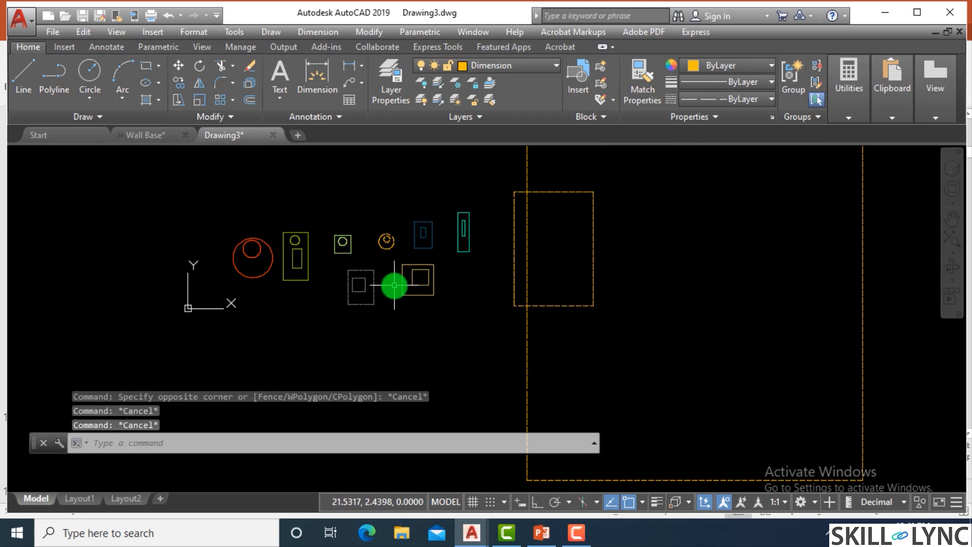
# - Compare how the dashed Grids and Dimension shapes and the continuous shapes appear at close and distant views
pyautogui.scroll(5, 332, 299)
pyautogui.scroll(-3, 326, 314)
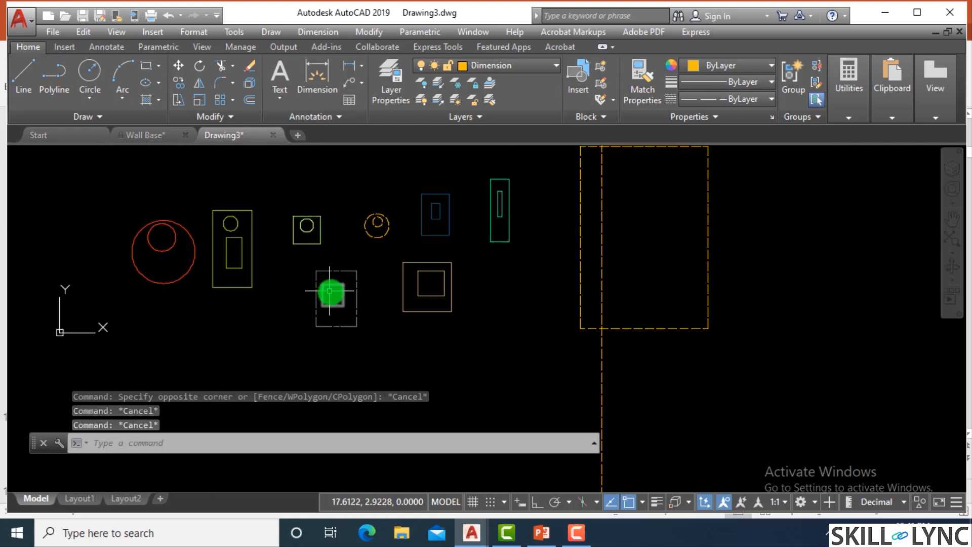
pyautogui.scroll(-3, 344, 301)
pyautogui.scroll(4, 364, 284)
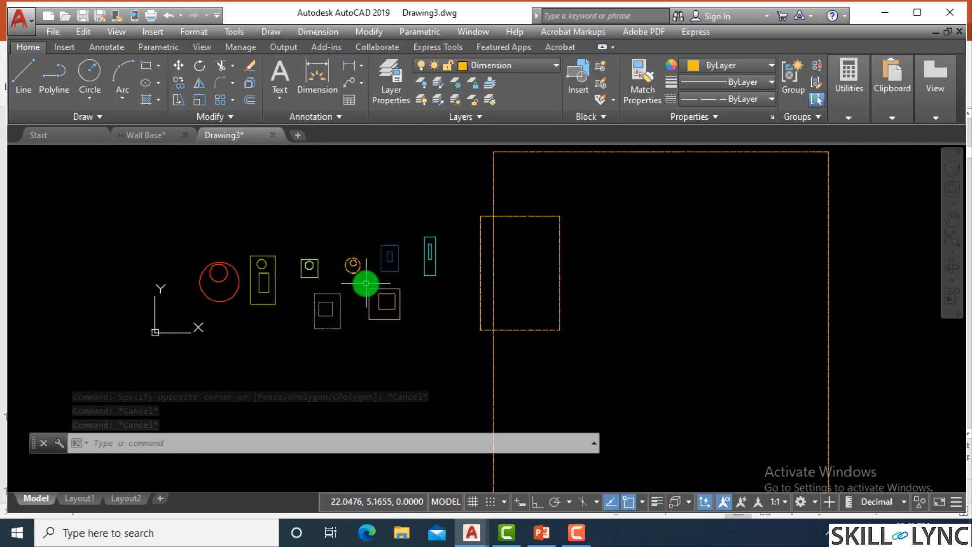
pyautogui.scroll(1, 365, 282)
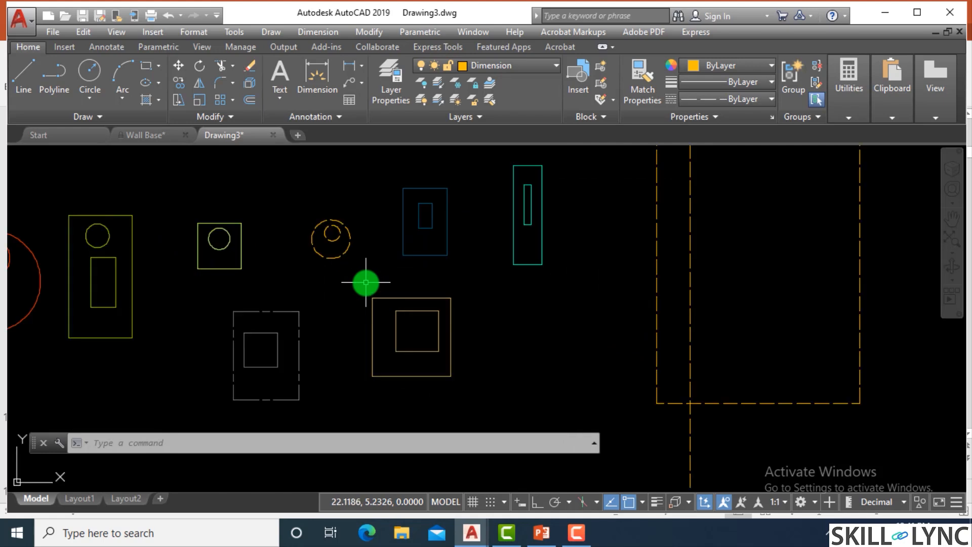
pyautogui.scroll(-3, 366, 282)
pyautogui.scroll(3, 365, 278)
pyautogui.scroll(-3, 371, 278)
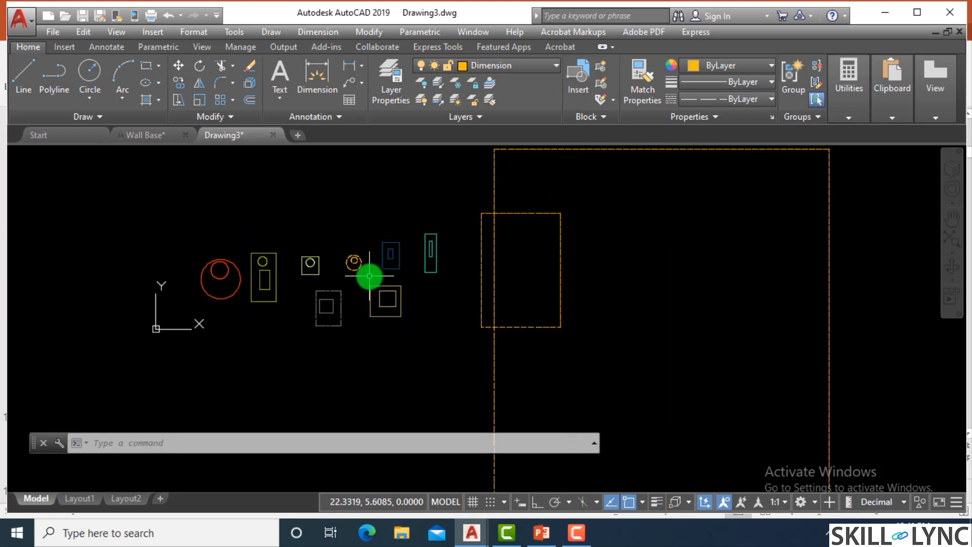
pyautogui.scroll(6, 294, 259)
pyautogui.scroll(-5, 299, 265)
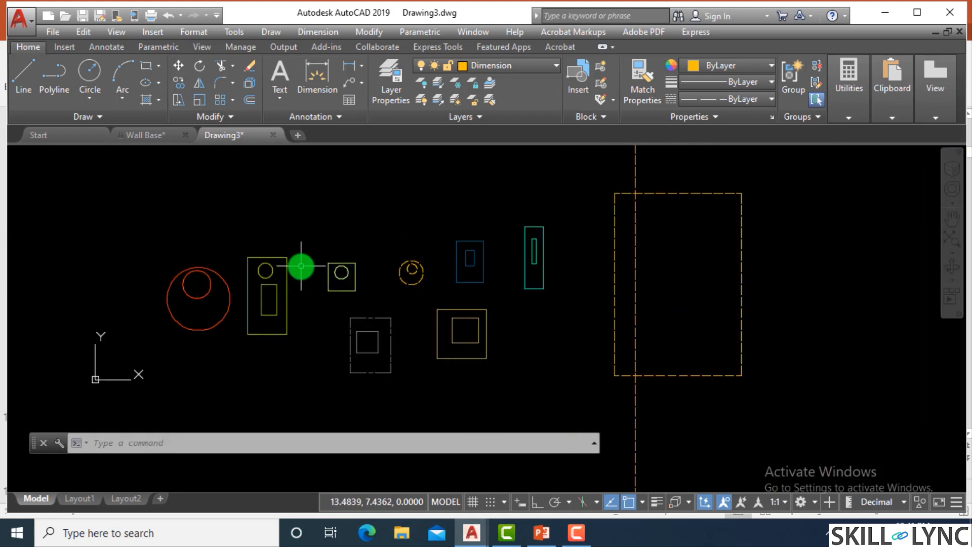
pyautogui.scroll(5, 436, 278)
pyautogui.scroll(-6, 412, 275)
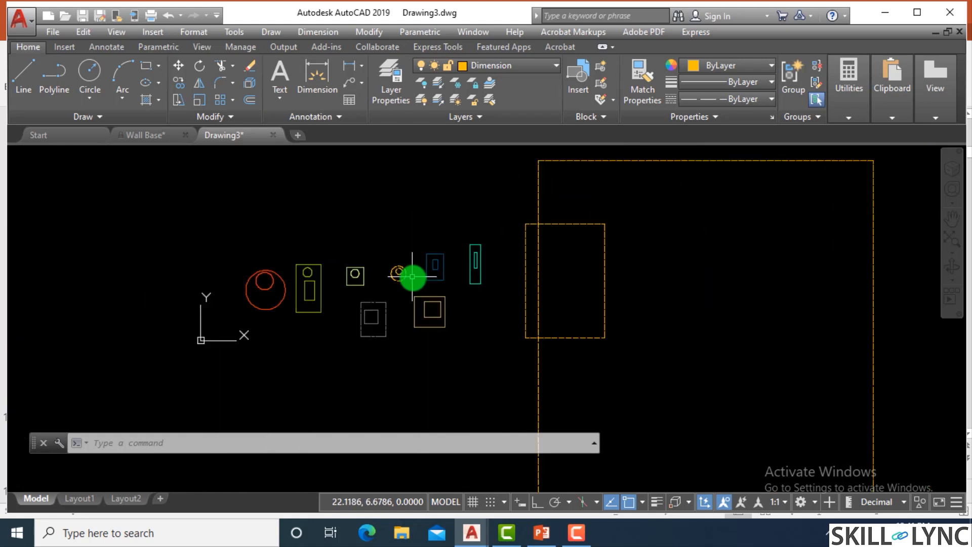
pyautogui.scroll(2, 419, 274)
pyautogui.scroll(2, 418, 274)
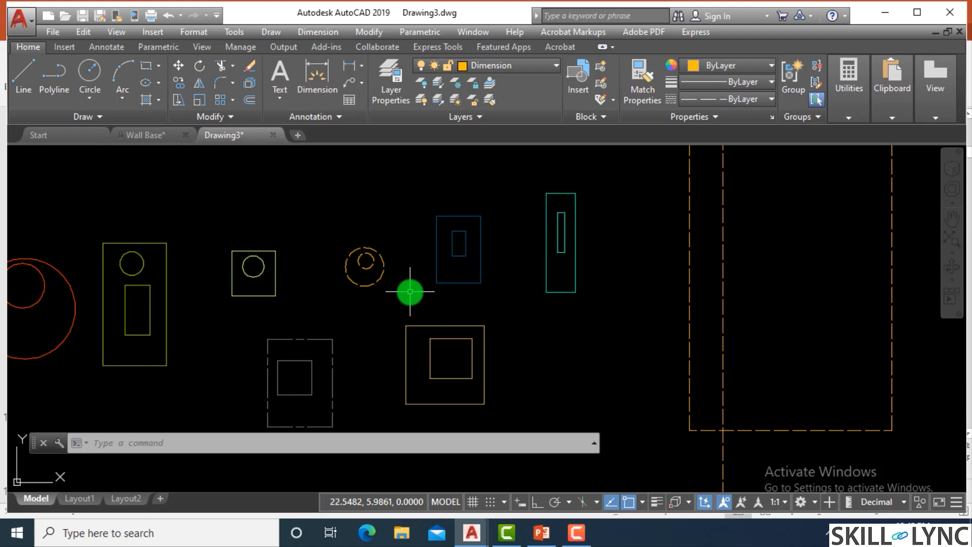
pyautogui.scroll(-5, 470, 223)
pyautogui.scroll(5, 400, 202)
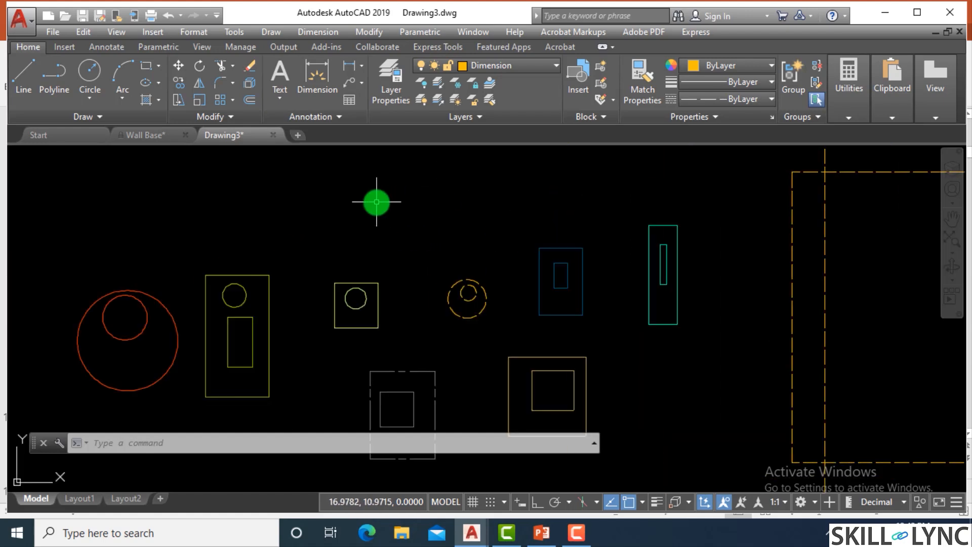
# - Set the Beams layer's lineweight to 0.30 mm and close the layer properties
pyautogui.write('la')
pyautogui.press('Return')
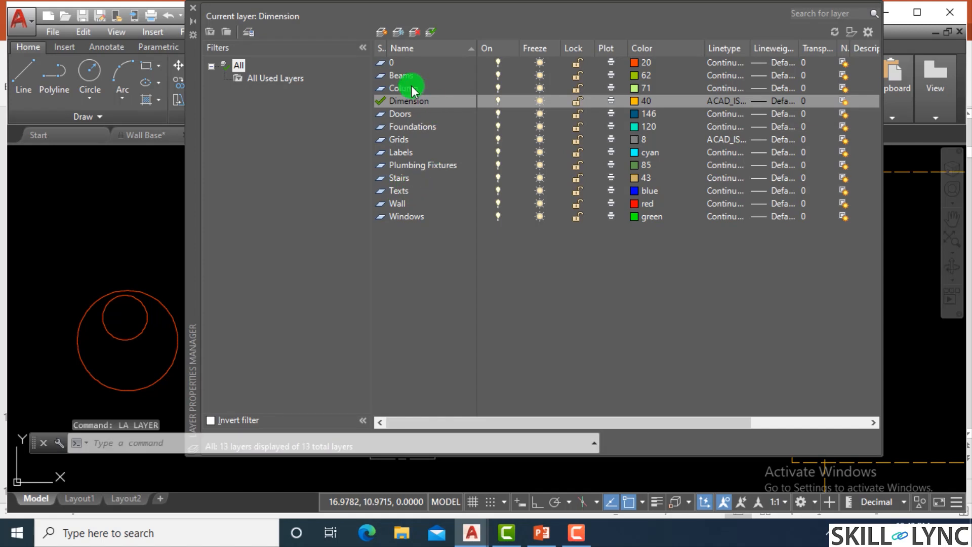
pyautogui.click(401, 76)
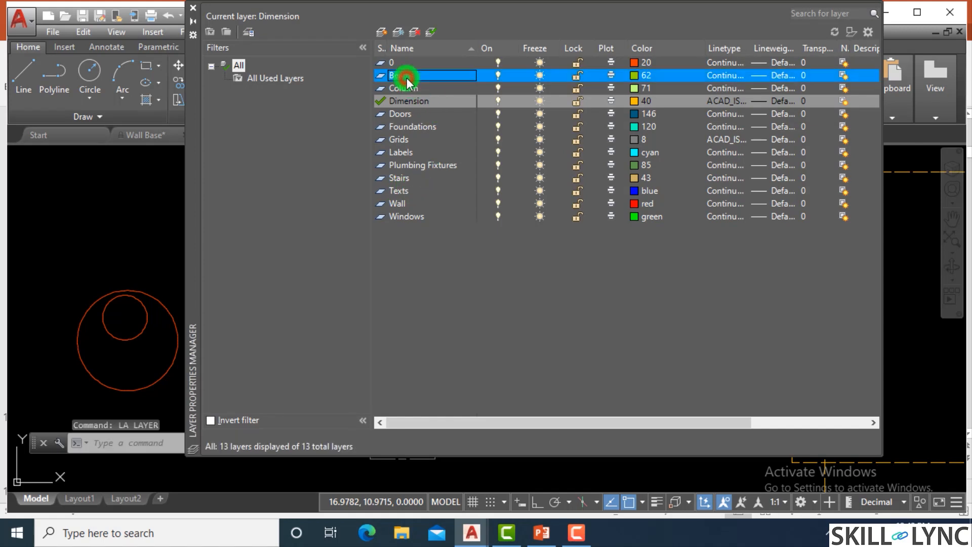
pyautogui.click(792, 77)
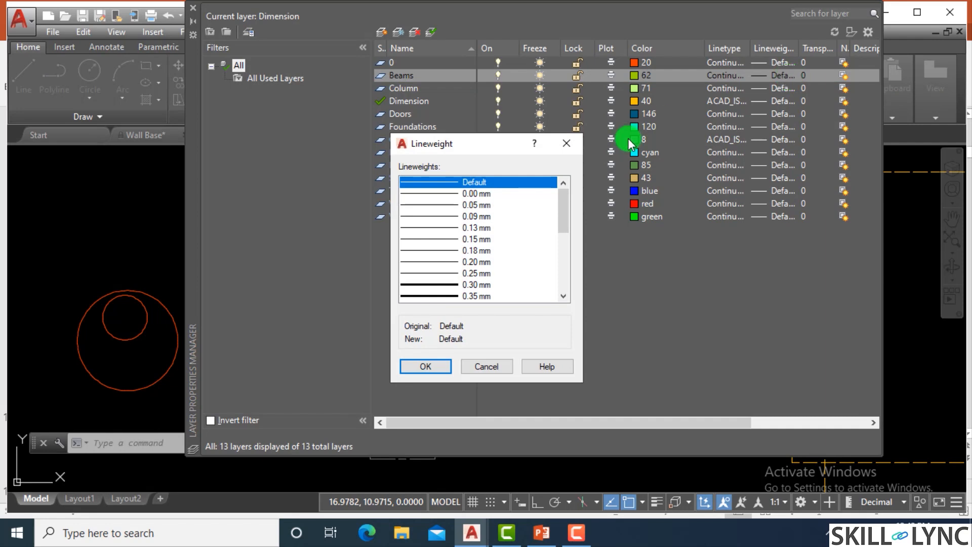
pyautogui.click(565, 145)
pyautogui.click(777, 74)
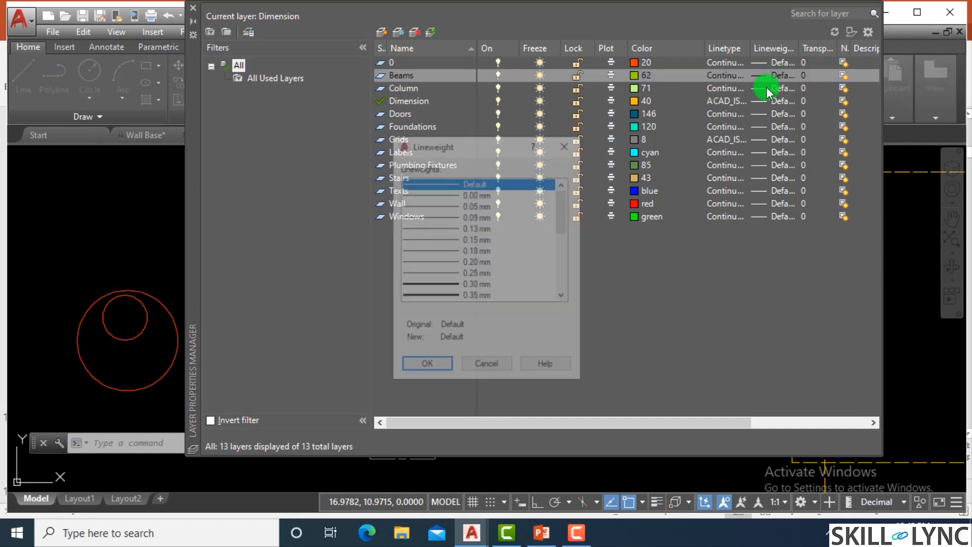
pyautogui.click(490, 182)
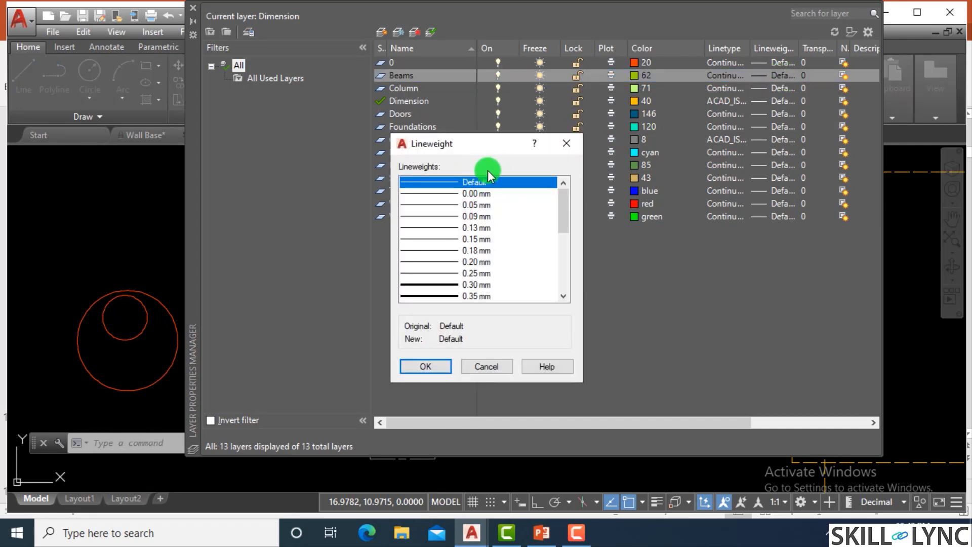
pyautogui.moveTo(562, 200); pyautogui.dragTo(563, 212)
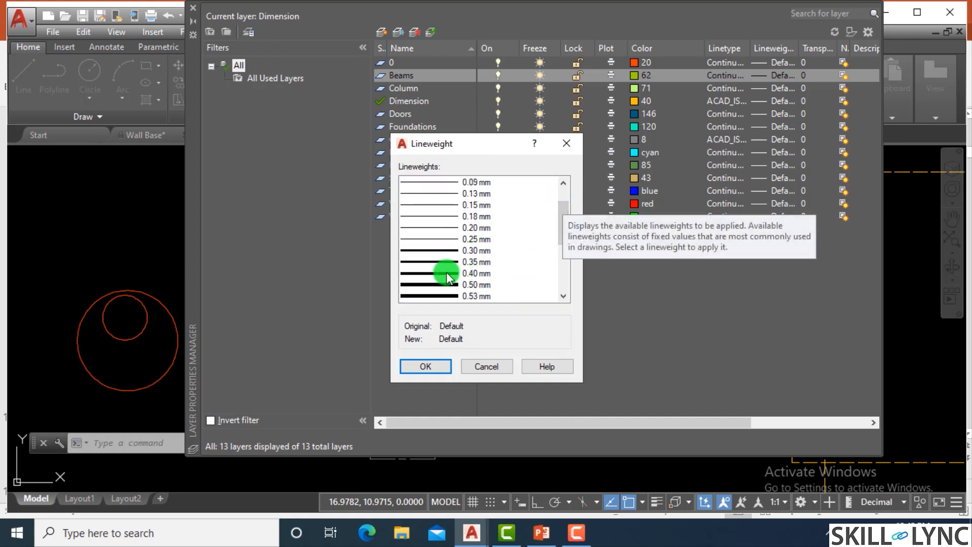
pyautogui.click(439, 250)
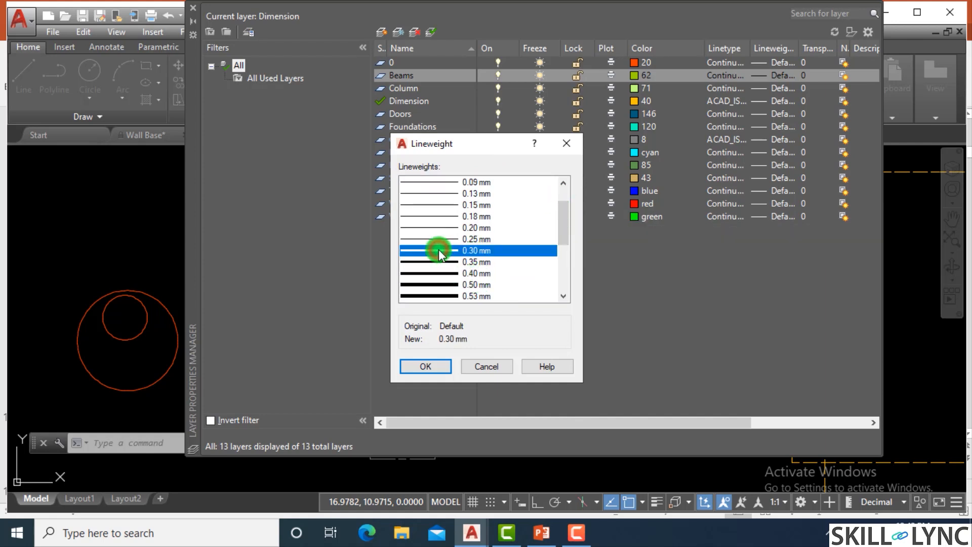
pyautogui.click(426, 365)
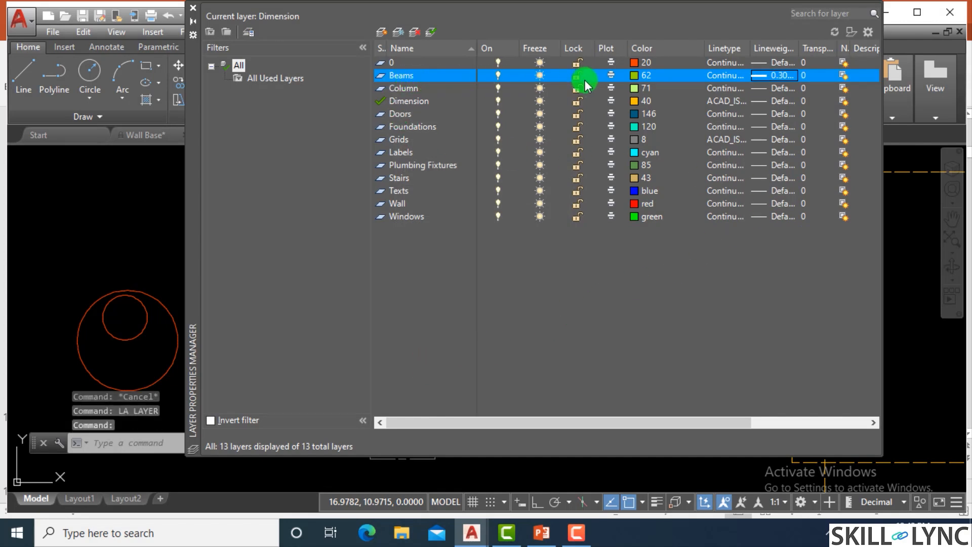
pyautogui.click(193, 11)
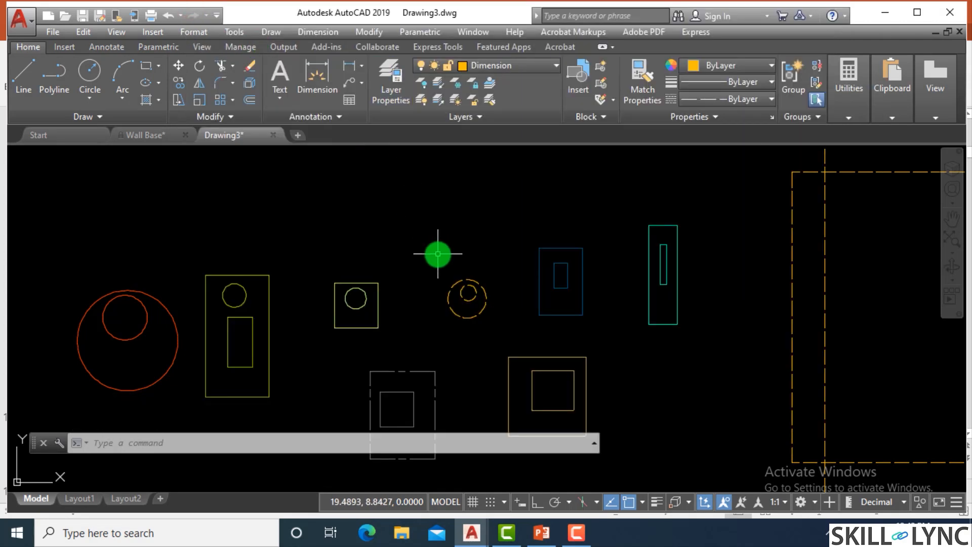
# - Turn on the display of lineweights for the drawing in the lineweight settings and apply the change
pyautogui.scroll(-4, 438, 254)
pyautogui.scroll(2, 536, 278)
pyautogui.scroll(2, 371, 278)
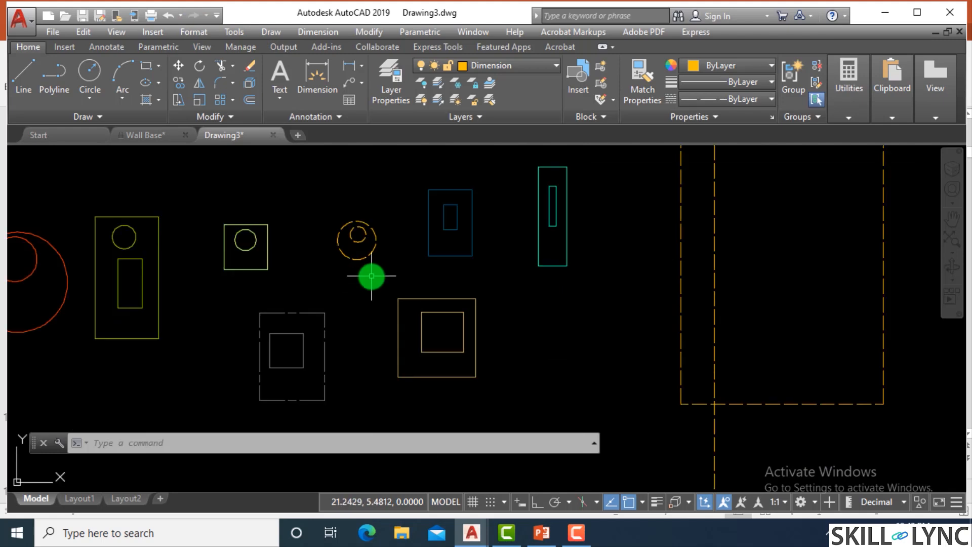
pyautogui.scroll(1, 352, 249)
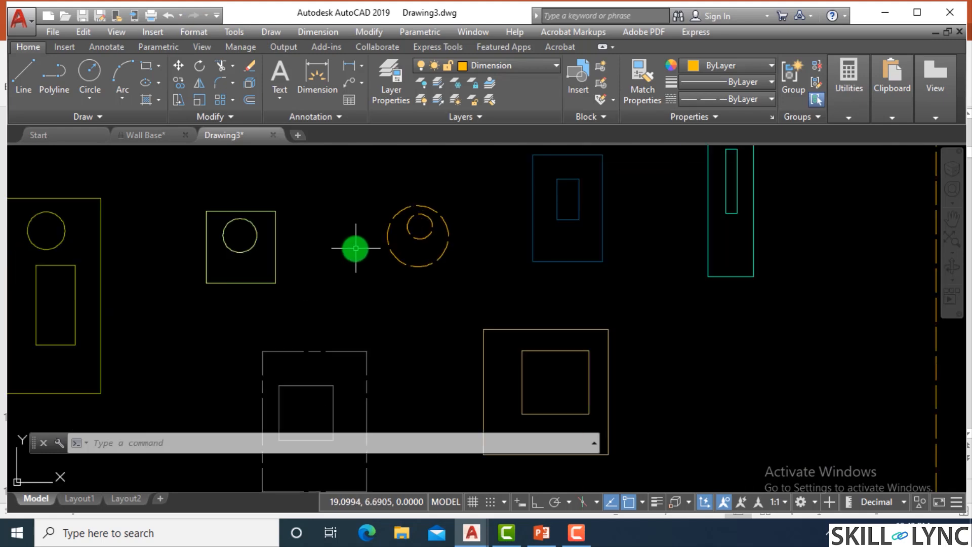
pyautogui.scroll(-1, 349, 238)
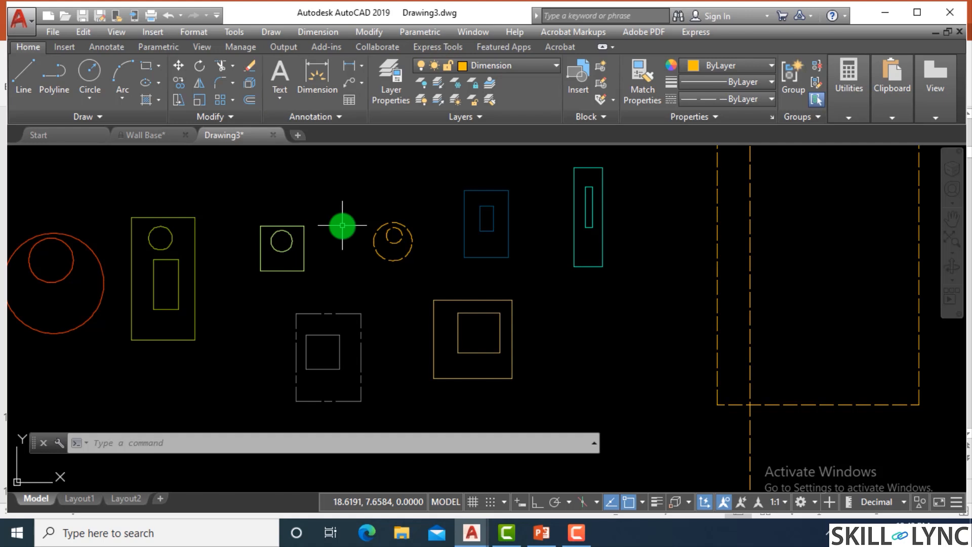
pyautogui.write('LW')
pyautogui.press('Return')
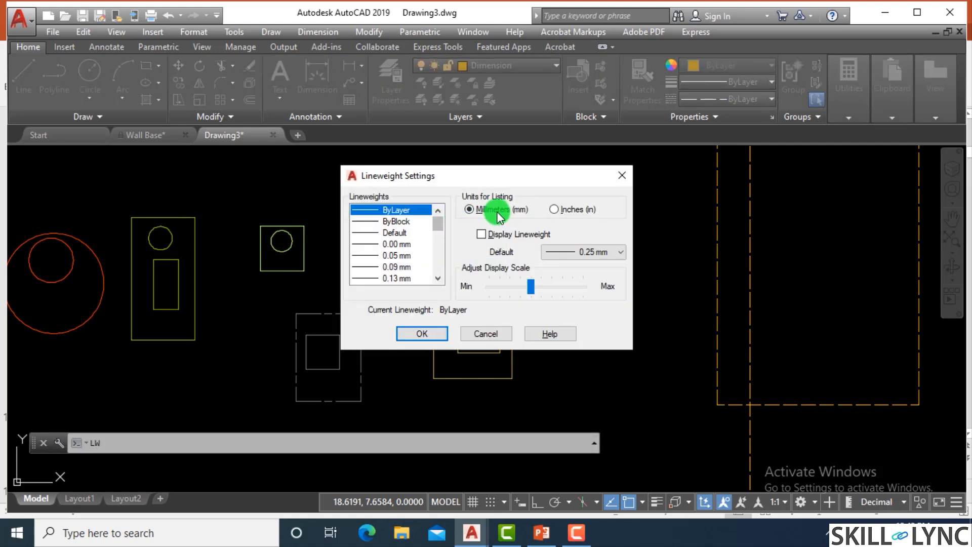
pyautogui.click(481, 234)
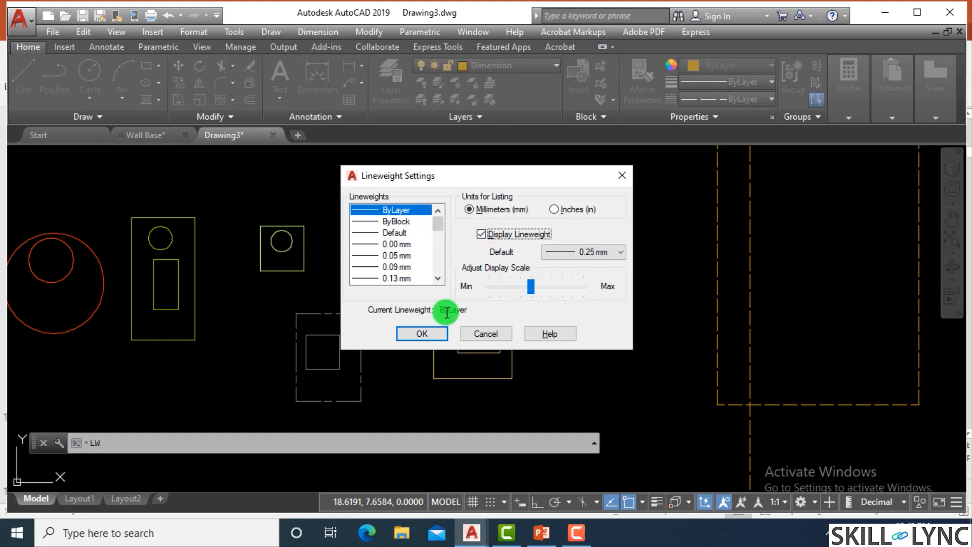
pyautogui.click(441, 335)
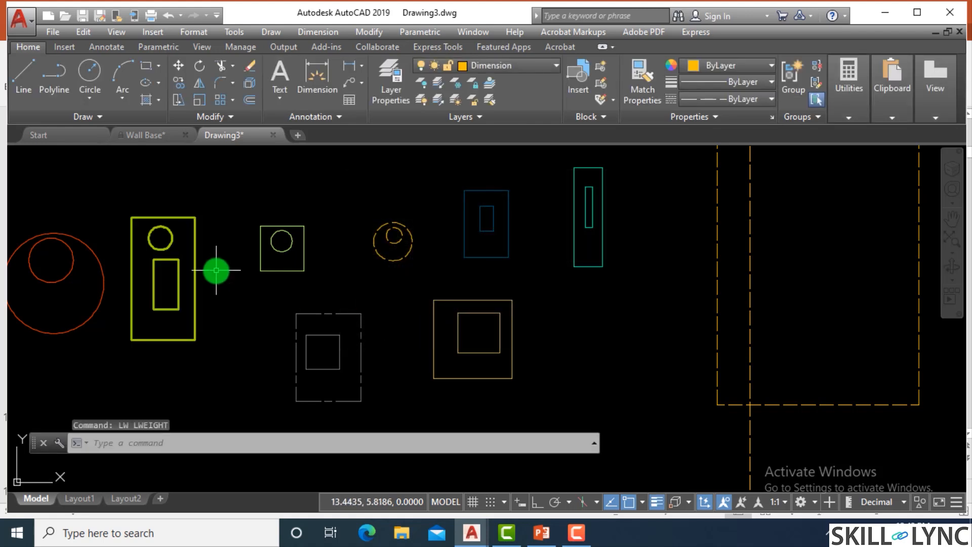
pyautogui.scroll(-1, 300, 265)
pyautogui.scroll(1, 186, 246)
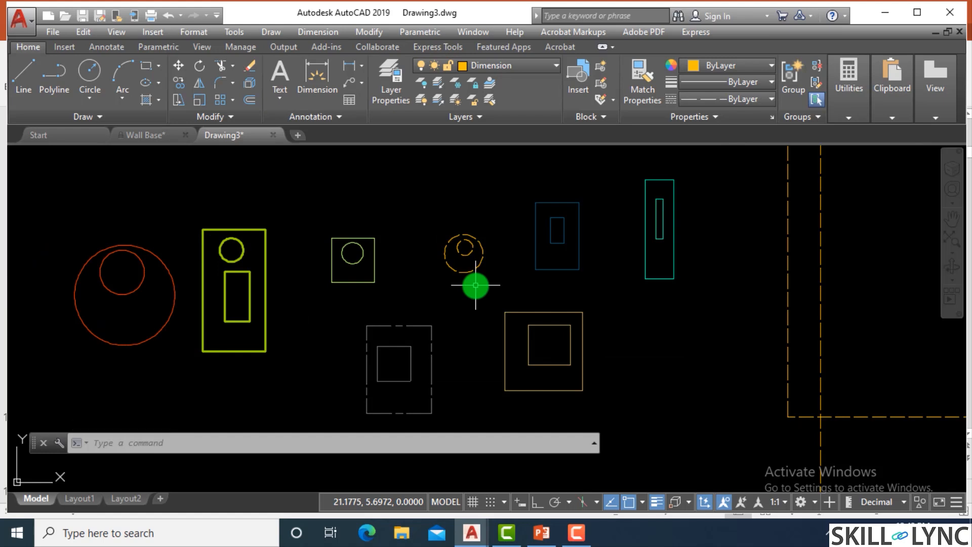
# - Set the Foundations layer's lineweight to 0.35 mm, keeping its Continuous linetype, and close the layer properties
pyautogui.write('la')
pyautogui.press('Return')
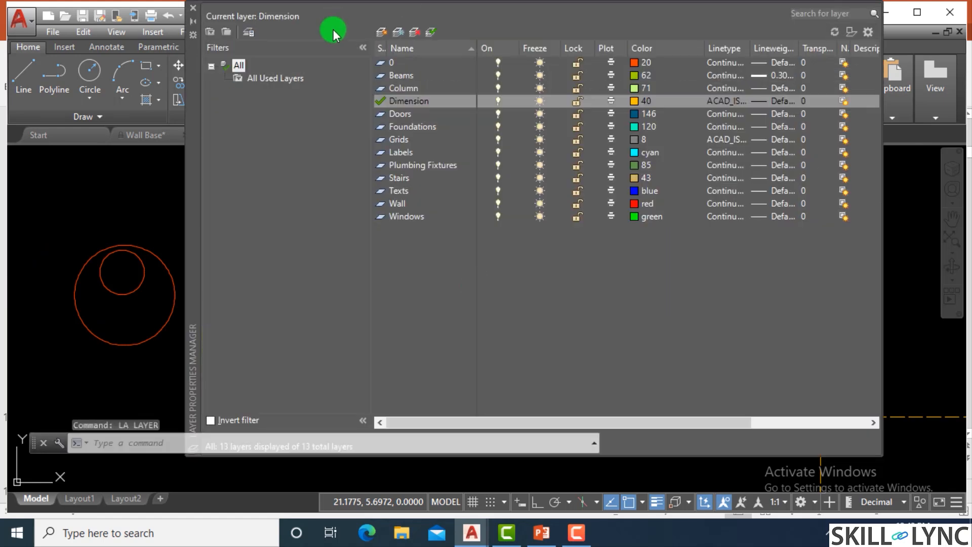
pyautogui.click(411, 134)
pyautogui.click(441, 129)
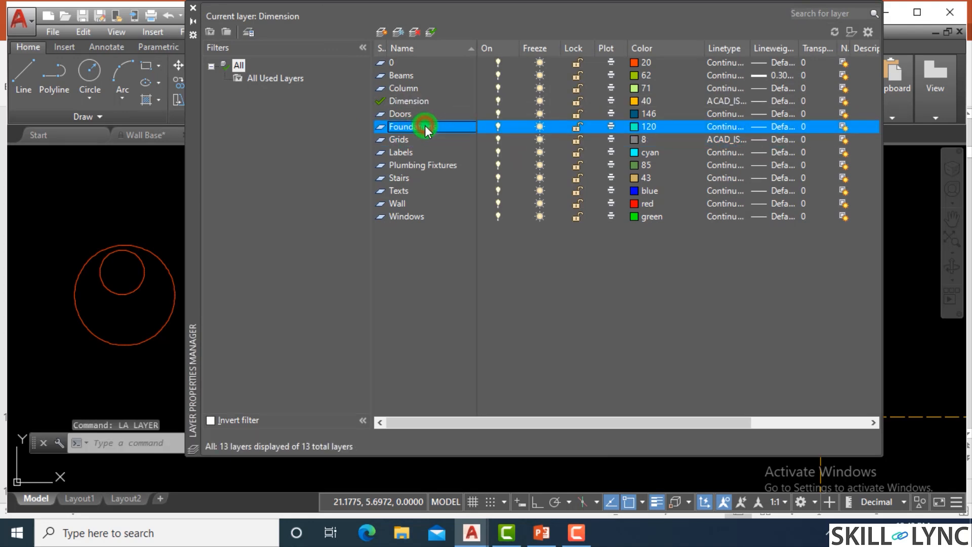
pyautogui.click(745, 127)
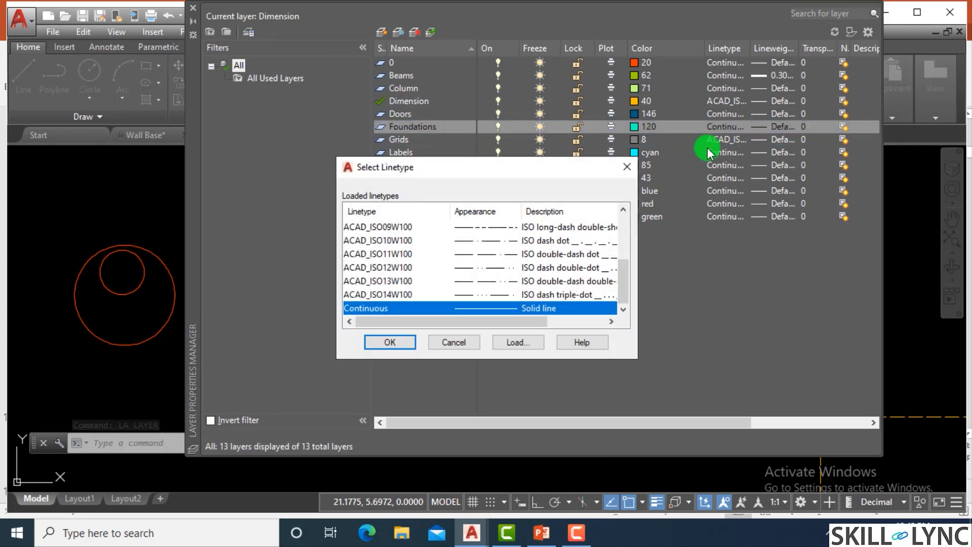
pyautogui.click(395, 342)
pyautogui.click(770, 126)
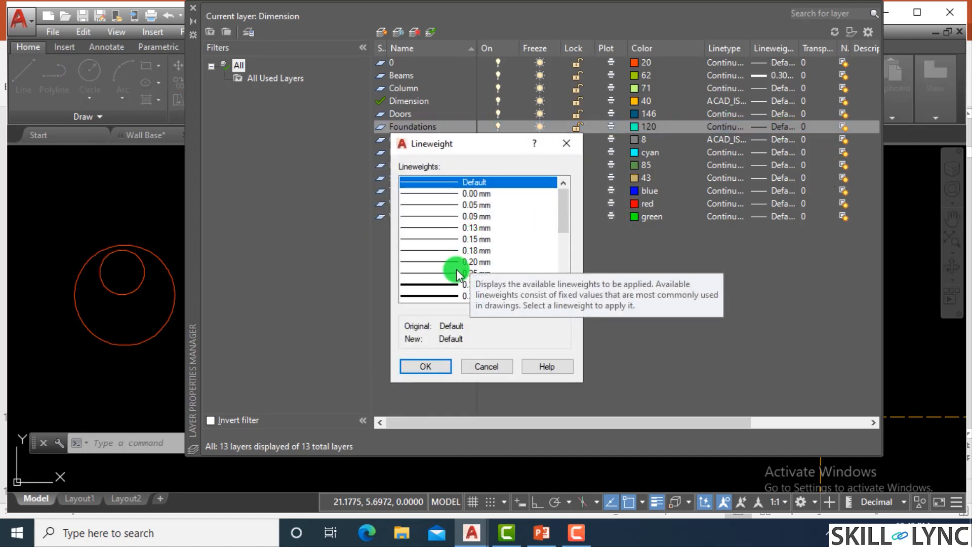
pyautogui.click(458, 265)
pyautogui.click(458, 271)
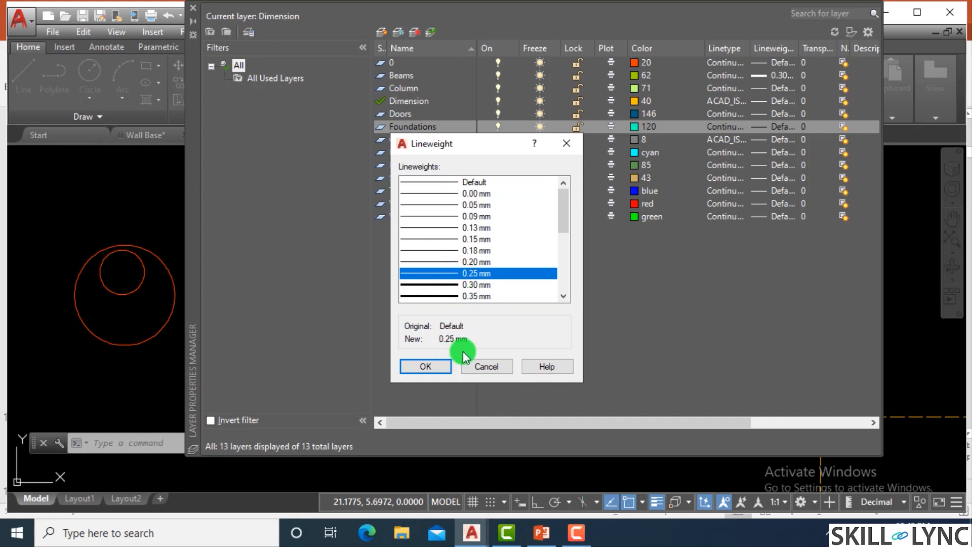
pyautogui.click(448, 286)
pyautogui.click(448, 297)
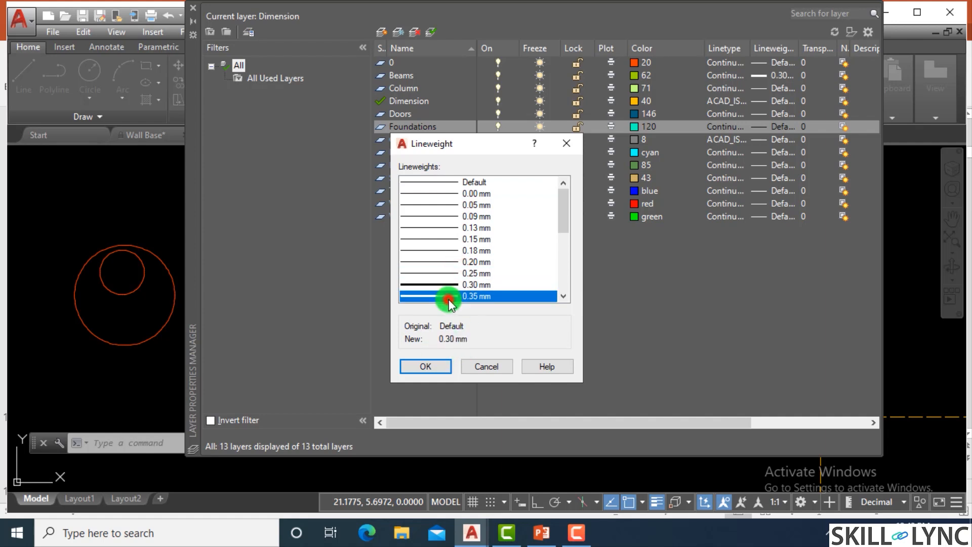
pyautogui.click(438, 365)
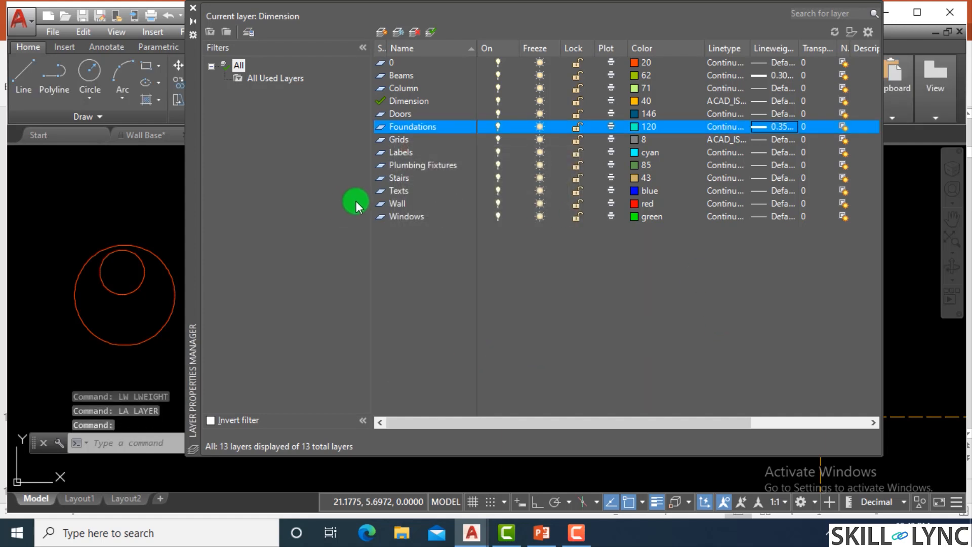
pyautogui.click(193, 8)
pyautogui.scroll(3, 732, 222)
pyautogui.scroll(-3, 651, 221)
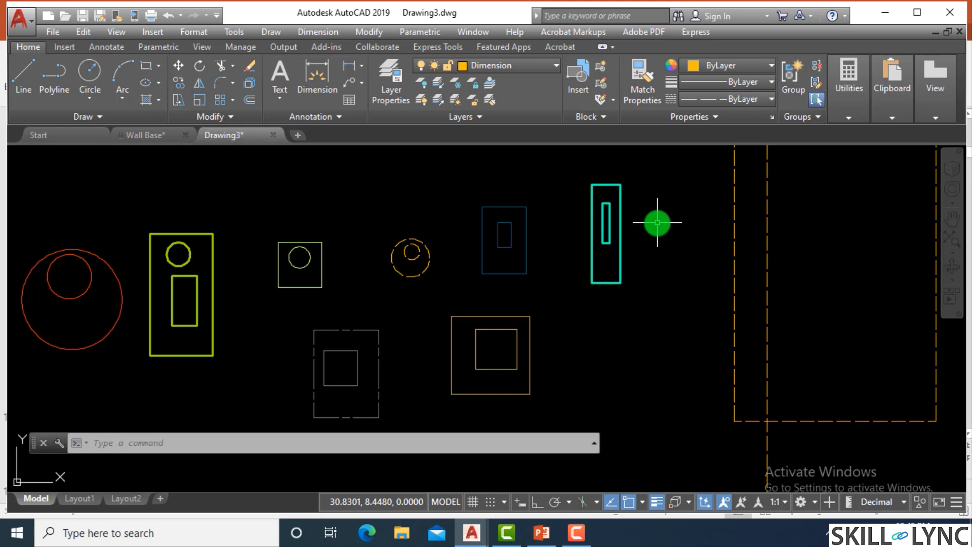
# - Turn off the display of lineweights for the drawing in the lineweight settings and apply the change
pyautogui.write('lw')
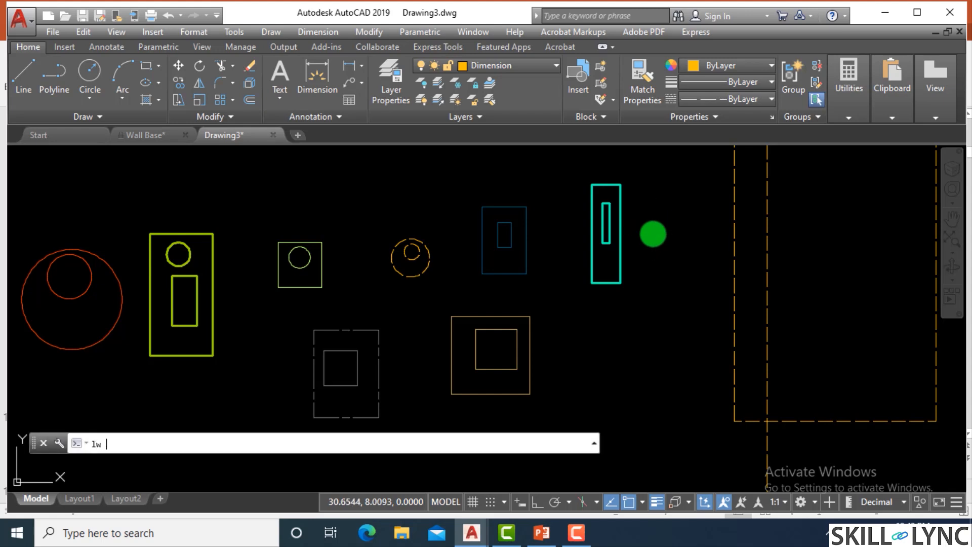
pyautogui.press('Return')
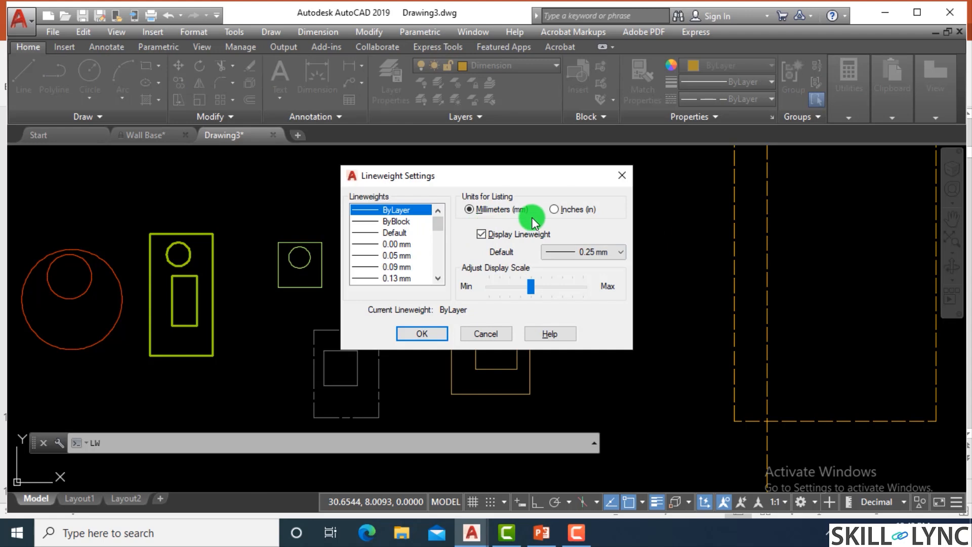
pyautogui.click(481, 235)
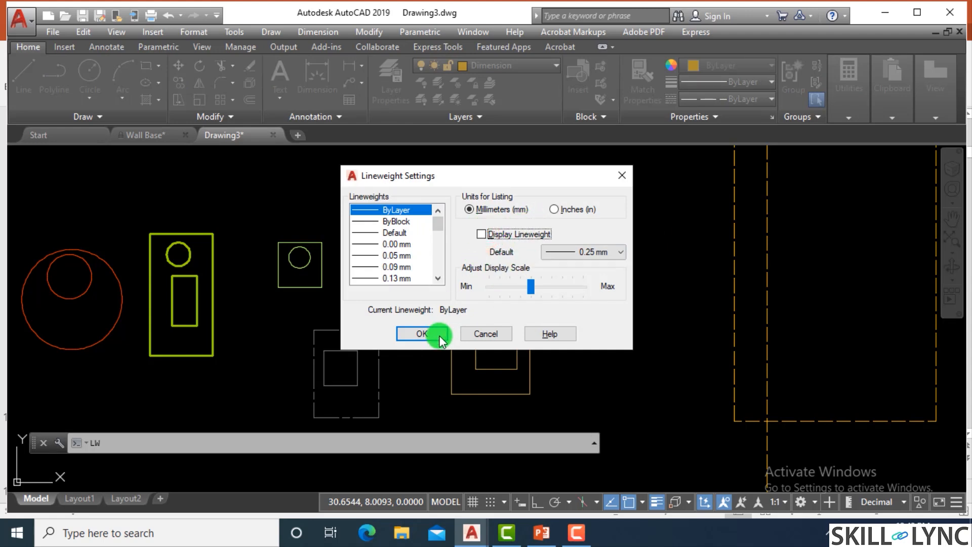
pyautogui.click(435, 331)
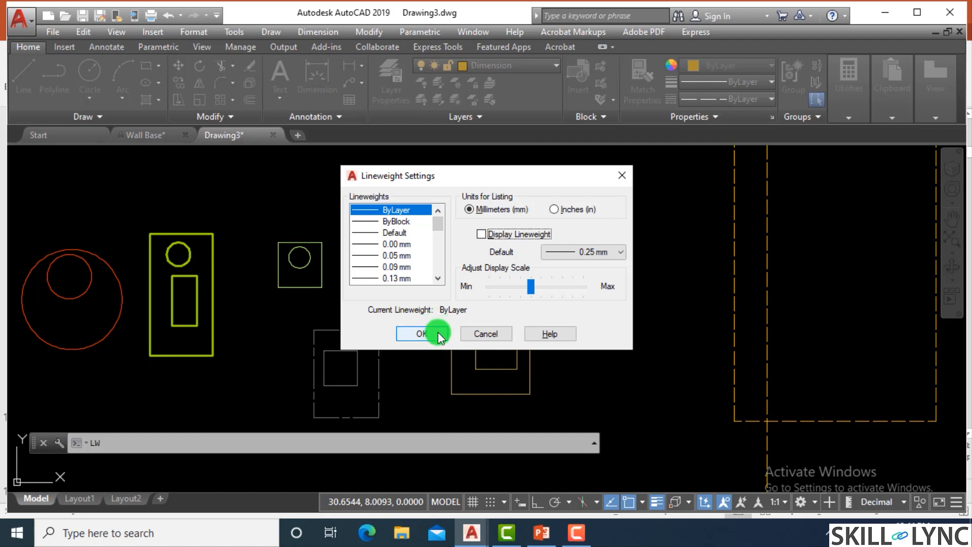
pyautogui.click(422, 334)
pyautogui.scroll(-4, 517, 286)
pyautogui.scroll(2, 518, 286)
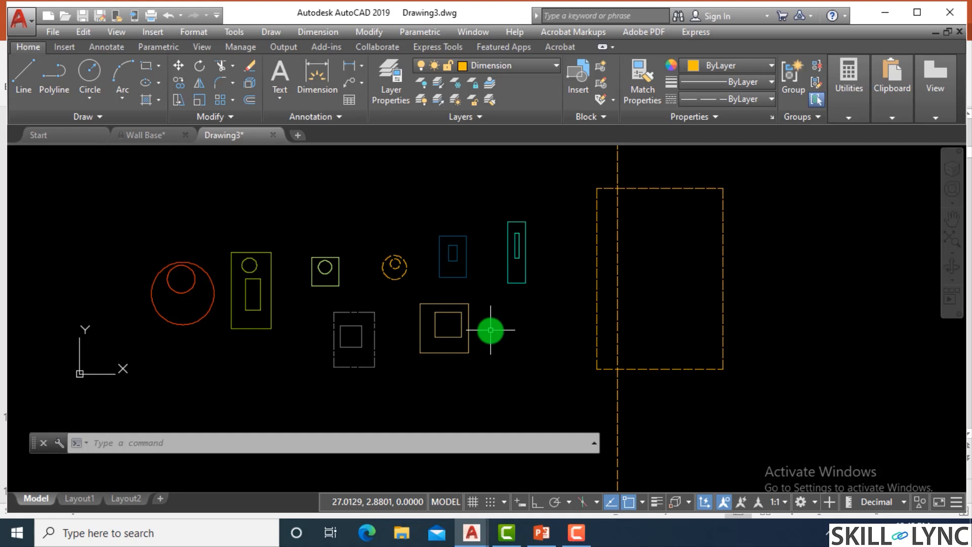
# - Add the description "Walls of all types are defined in the layer" to the Wall layer and close the layer properties
pyautogui.write('la')
pyautogui.press('Return')
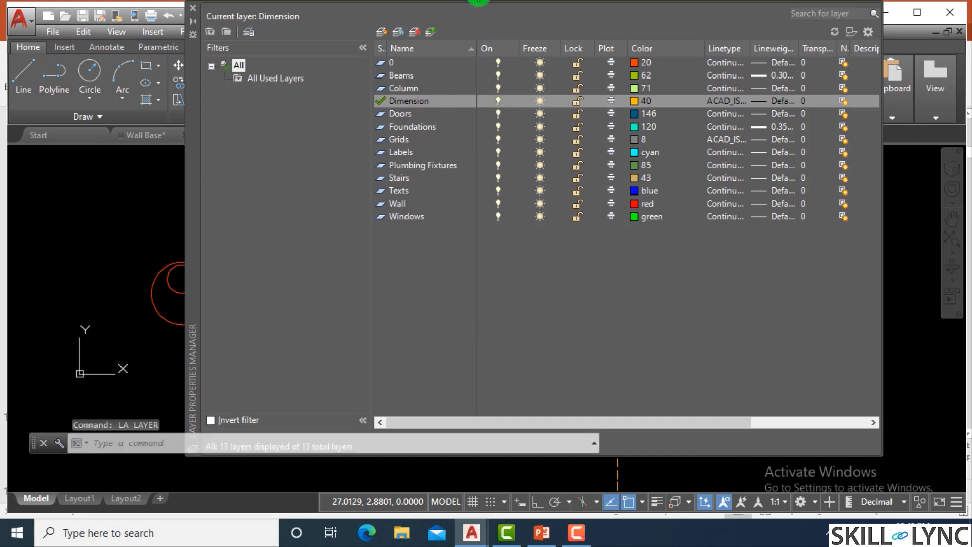
pyautogui.moveTo(600, 421); pyautogui.dragTo(708, 422)
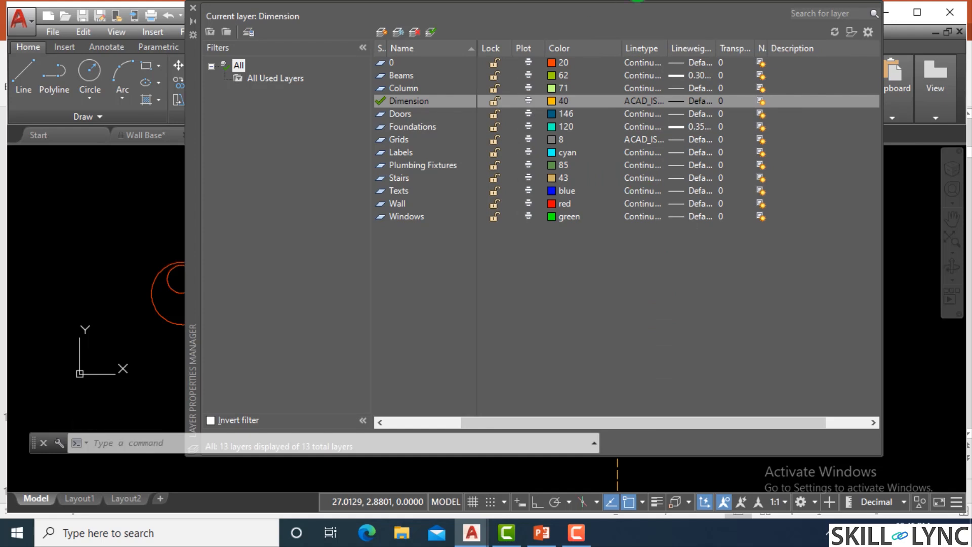
pyautogui.moveTo(620, 420); pyautogui.dragTo(548, 421)
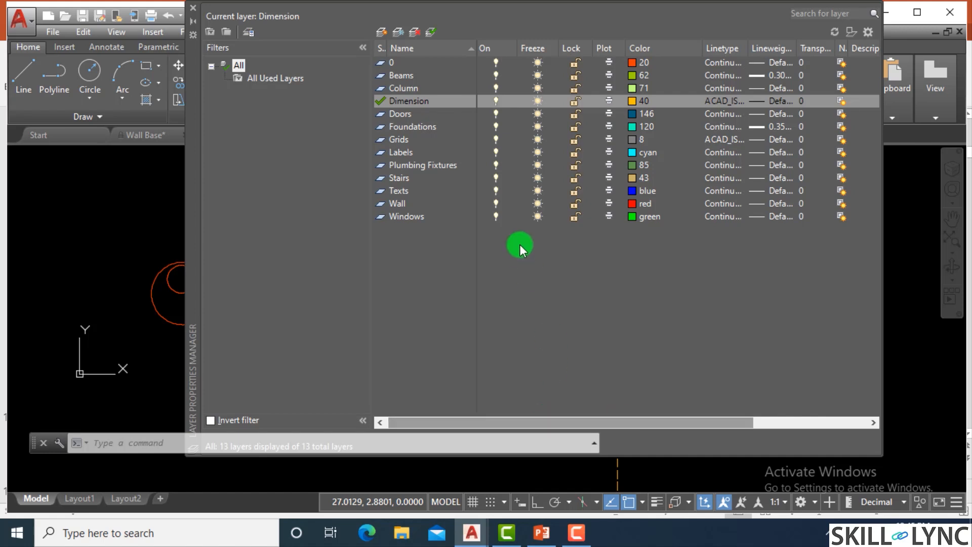
pyautogui.click(898, 84)
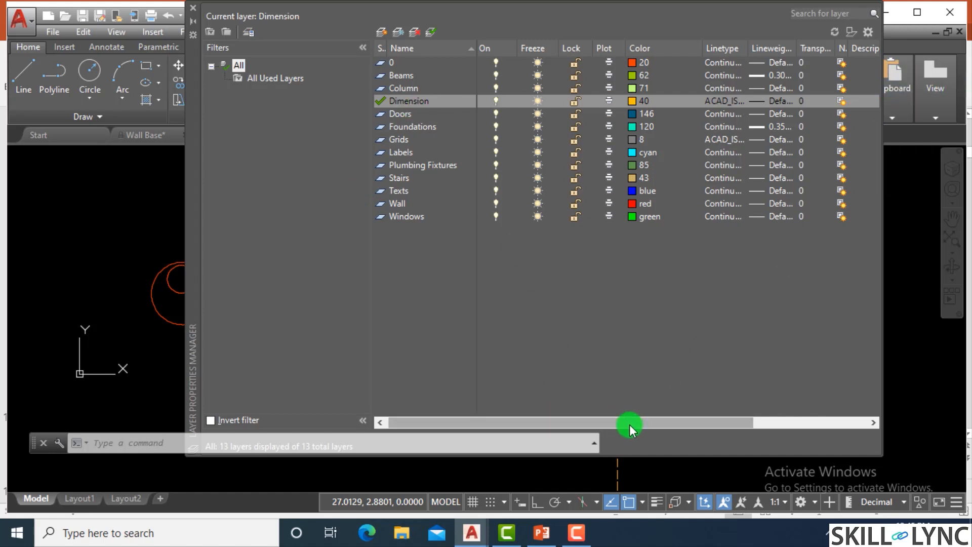
pyautogui.moveTo(627, 421); pyautogui.dragTo(651, 421)
pyautogui.click(400, 203)
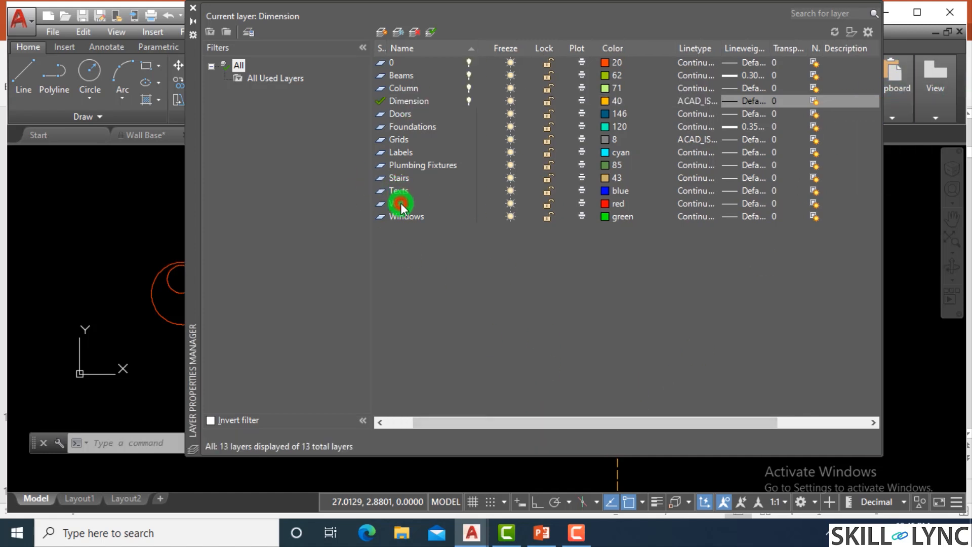
pyautogui.click(845, 205)
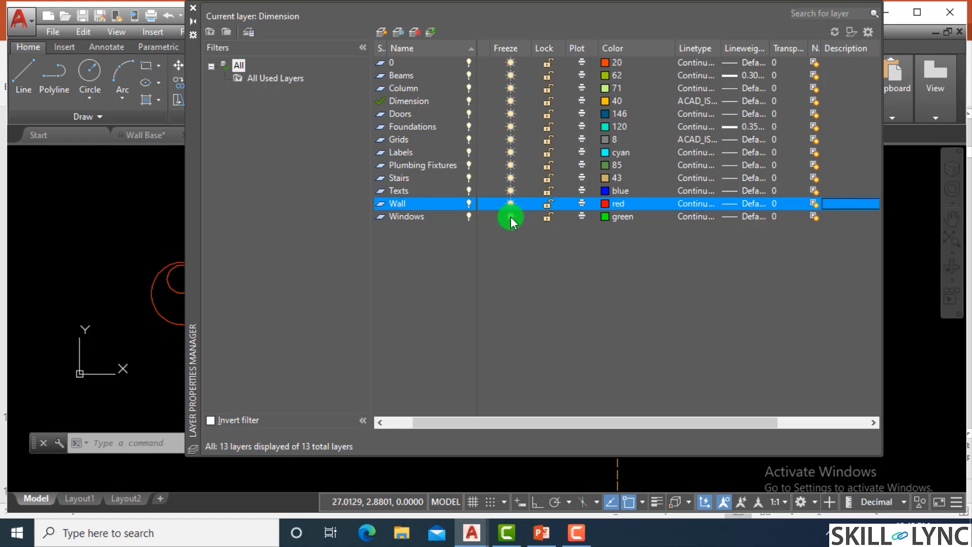
pyautogui.rightClick(428, 203)
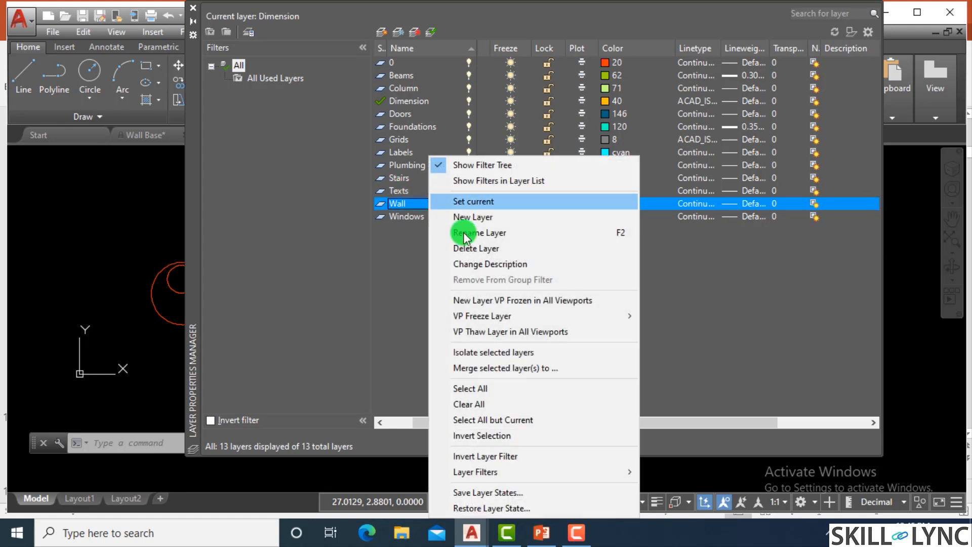
pyautogui.click(482, 263)
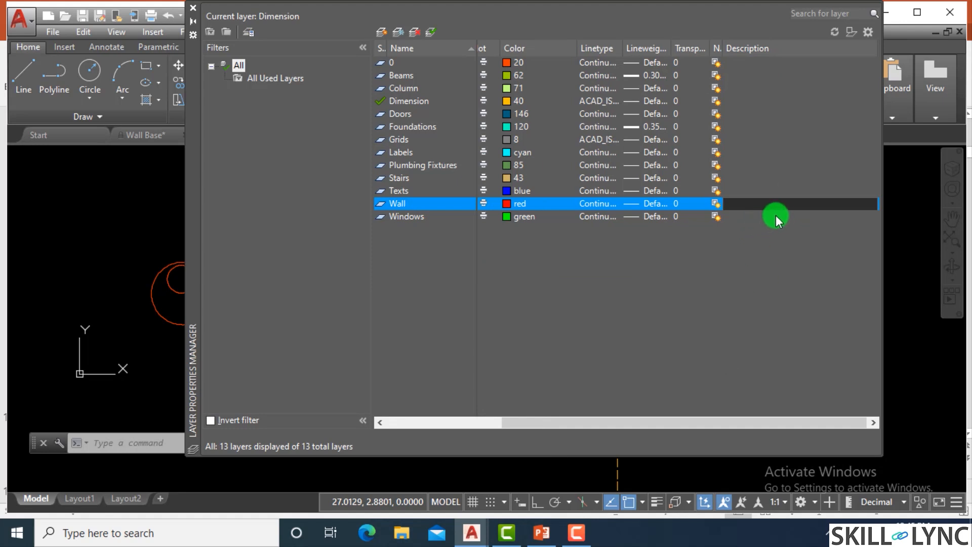
pyautogui.write('Walls')
pyautogui.write('of all types are defined ')
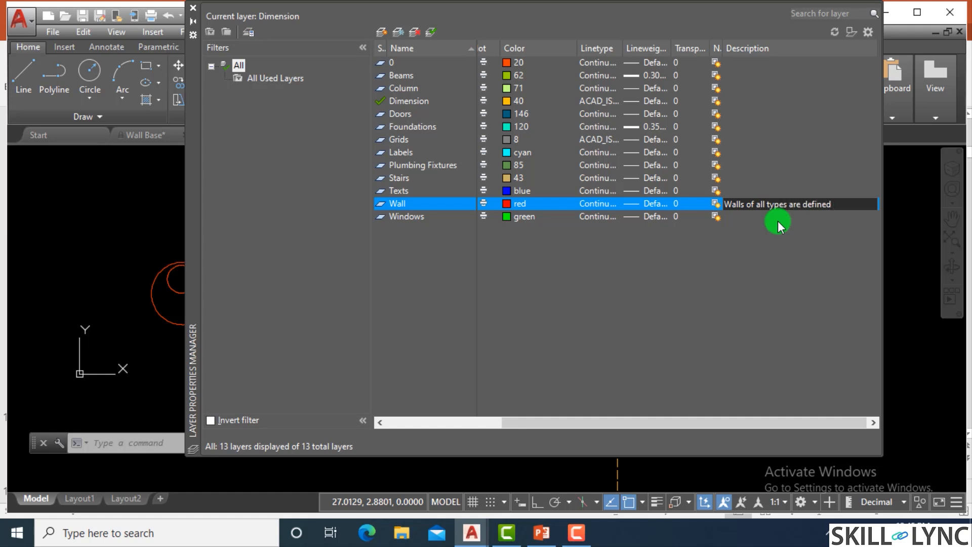
pyautogui.write('in the layer')
pyautogui.press('Return')
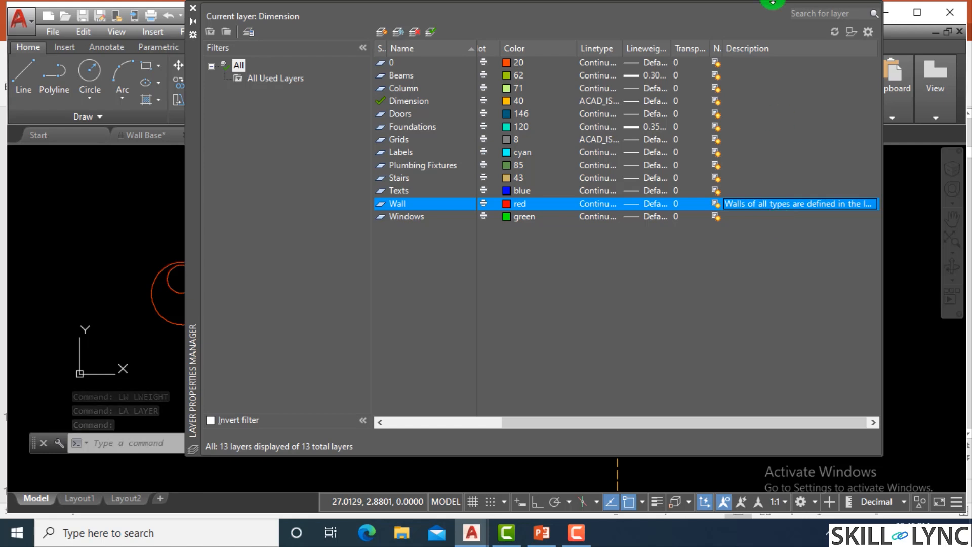
pyautogui.click(193, 9)
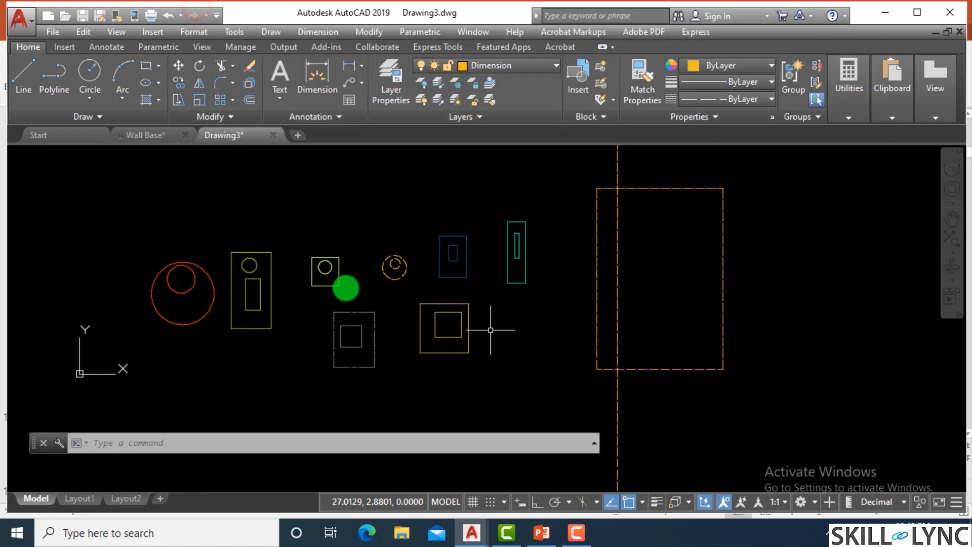
# - Try to delete the current Dimension layer in the layer properties, dismiss the message and close the layer properties
pyautogui.moveTo(391, 278)
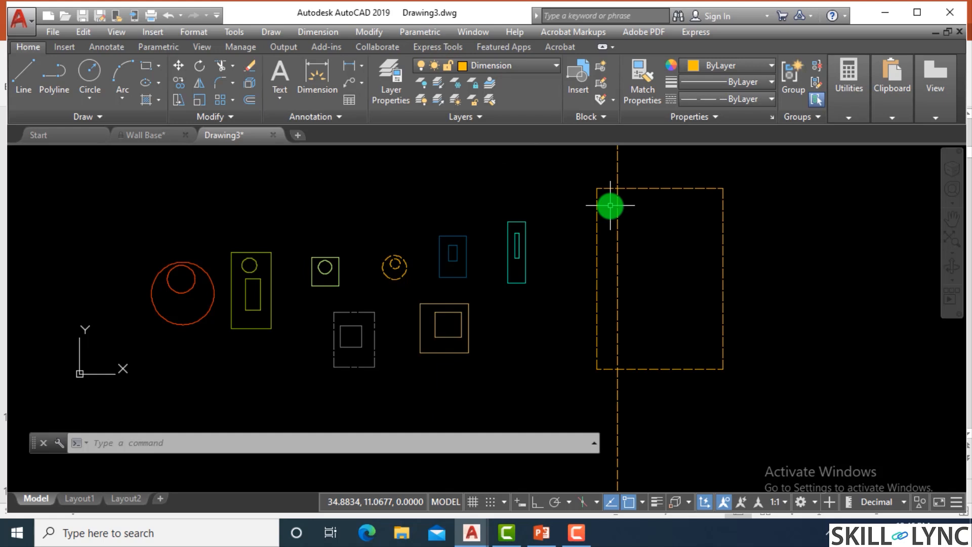
pyautogui.write('la')
pyautogui.press('Return')
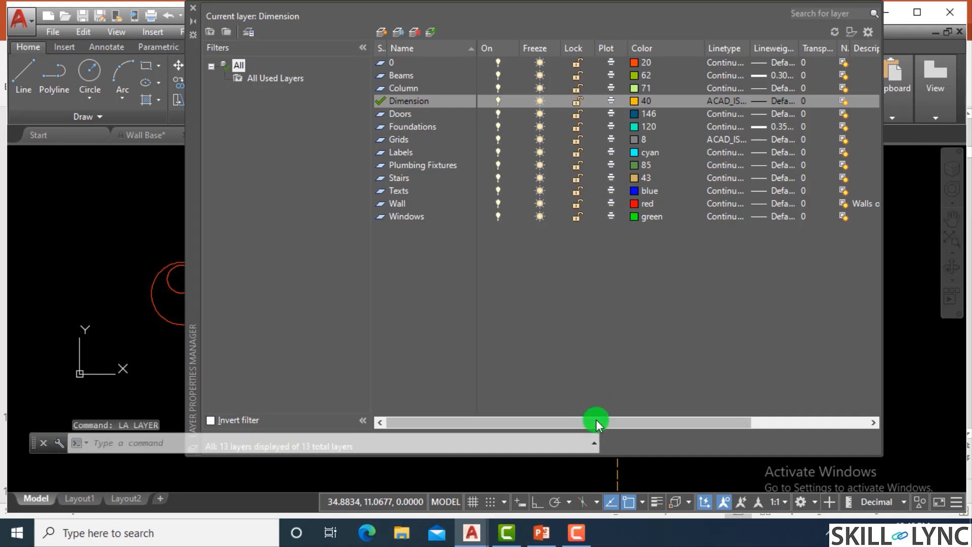
pyautogui.moveTo(621, 422); pyautogui.dragTo(586, 424)
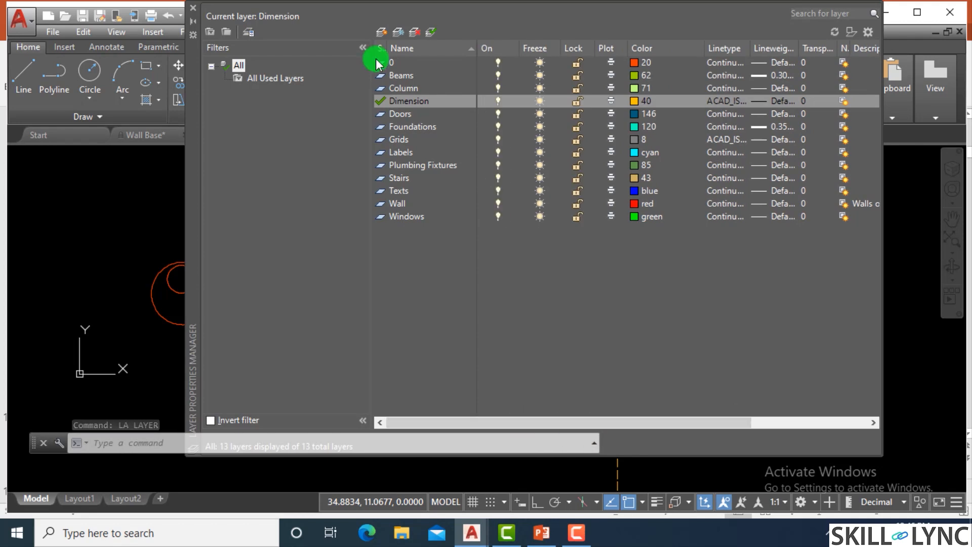
pyautogui.click(416, 33)
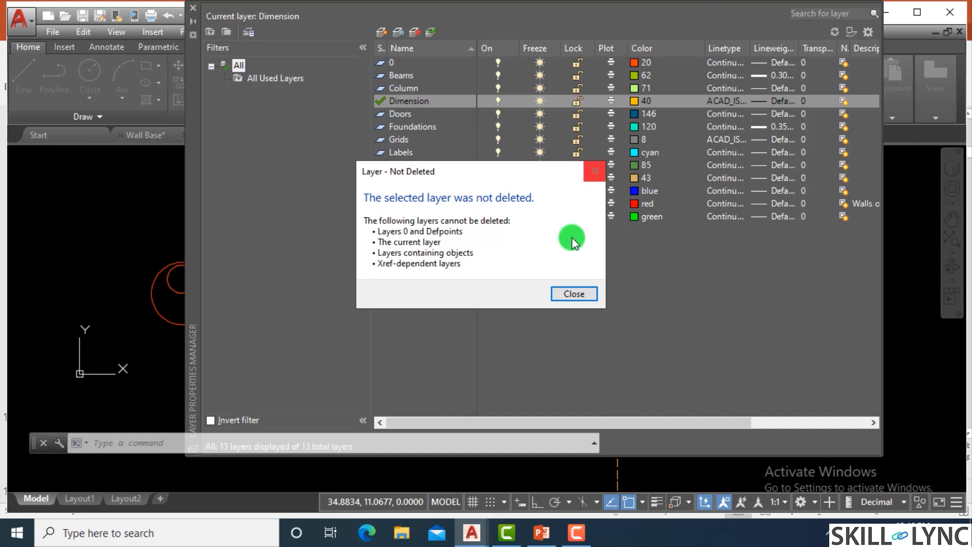
pyautogui.click(575, 294)
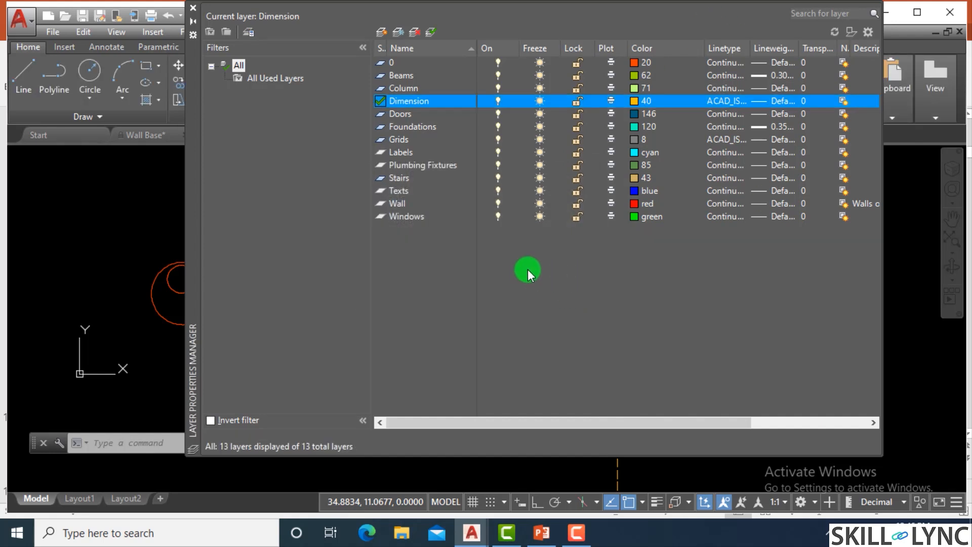
pyautogui.click(193, 8)
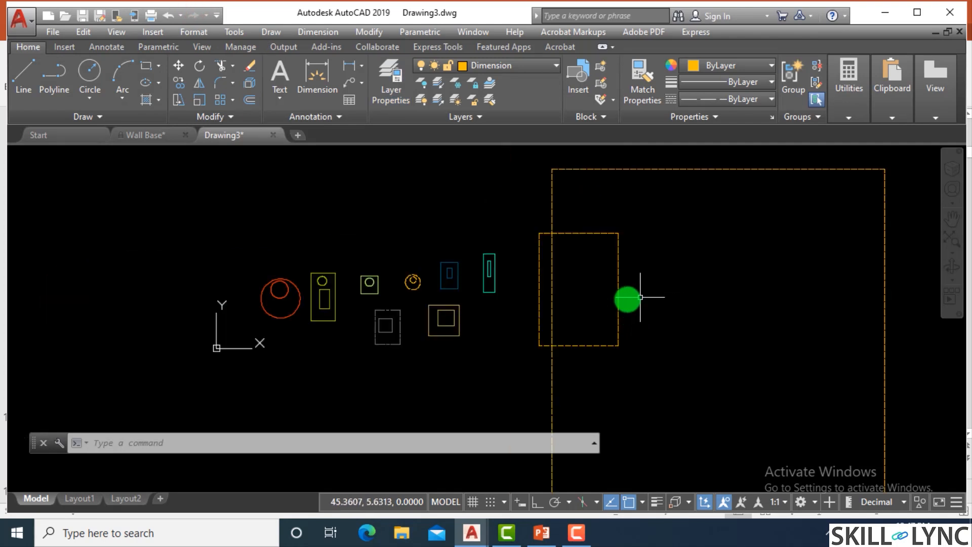
# - Try to move the two nested circles and the adjacent rectangle group to the Labels layer, confirming cyan as that layer's color
pyautogui.scroll(4, 253, 304)
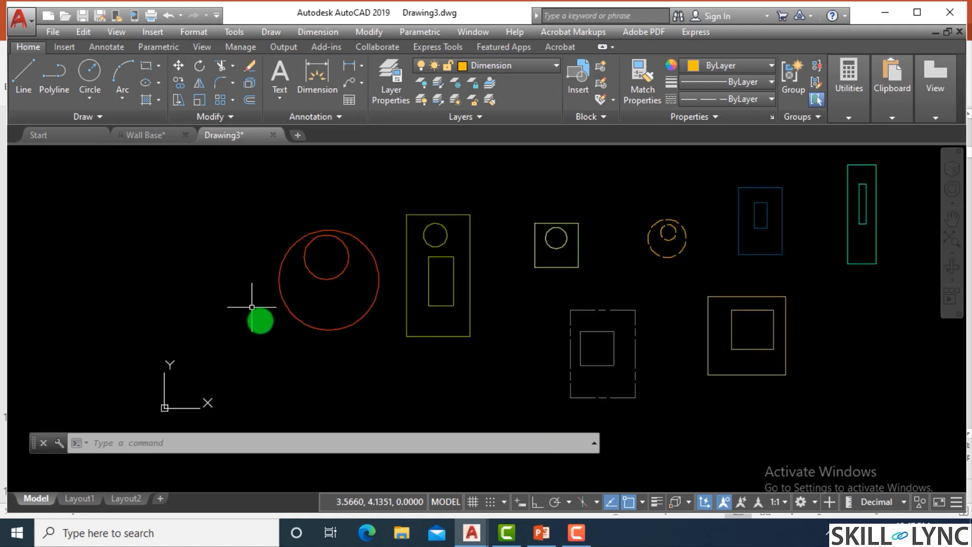
pyautogui.click(324, 339)
pyautogui.click(270, 303)
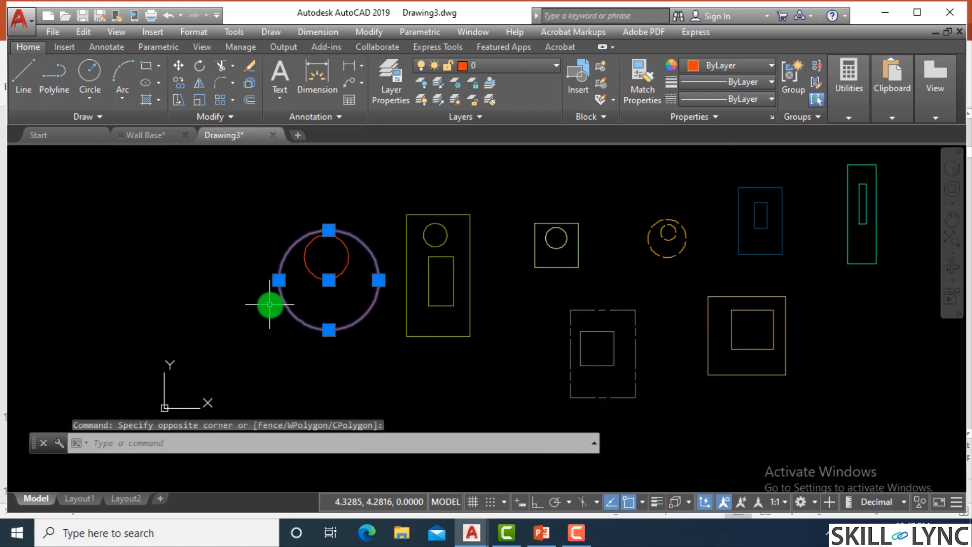
pyautogui.click(323, 276)
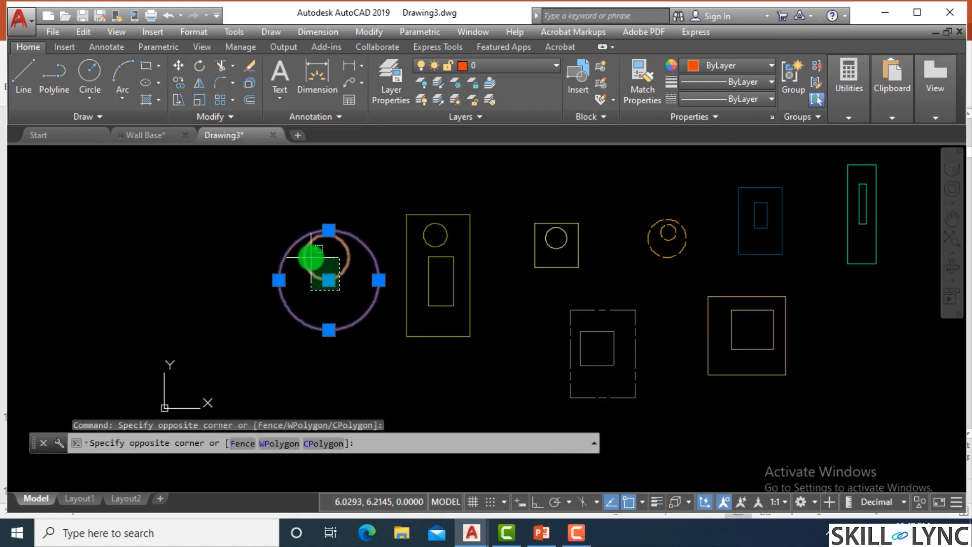
pyautogui.click(327, 257)
pyautogui.click(482, 364)
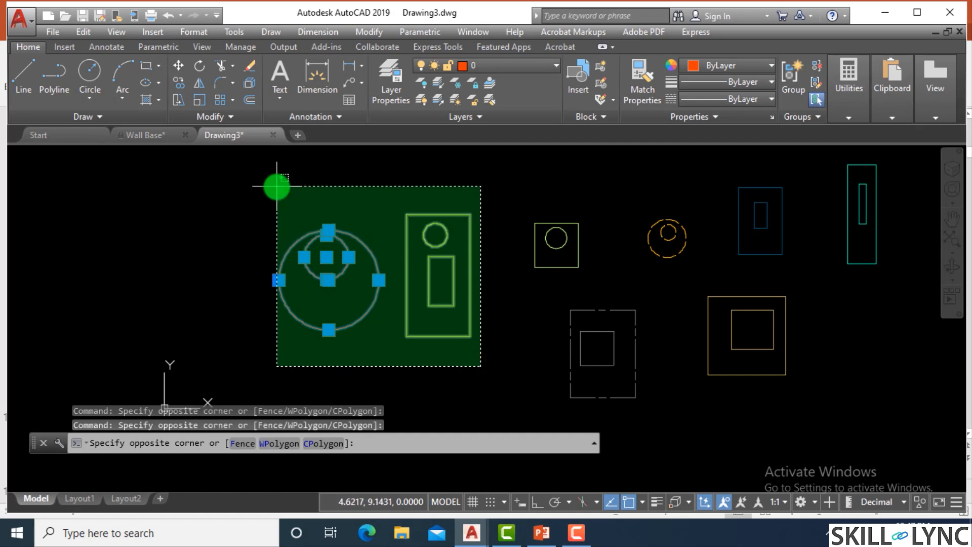
pyautogui.click(277, 186)
pyautogui.click(450, 97)
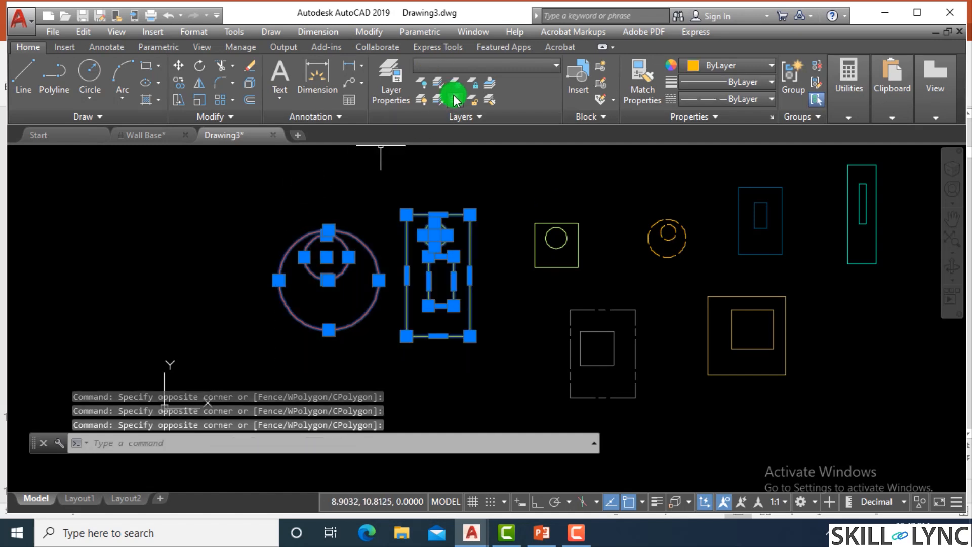
pyautogui.click(455, 69)
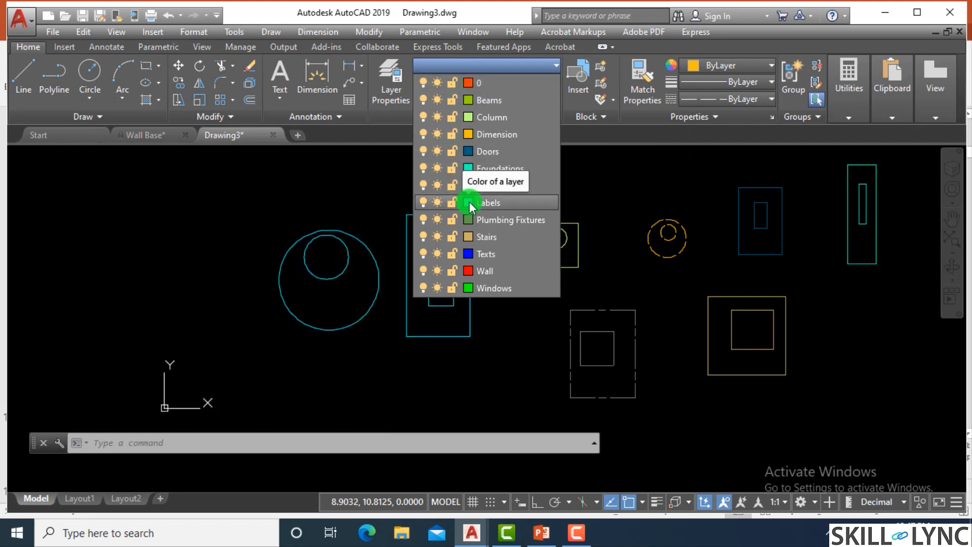
pyautogui.click(468, 203)
pyautogui.click(469, 378)
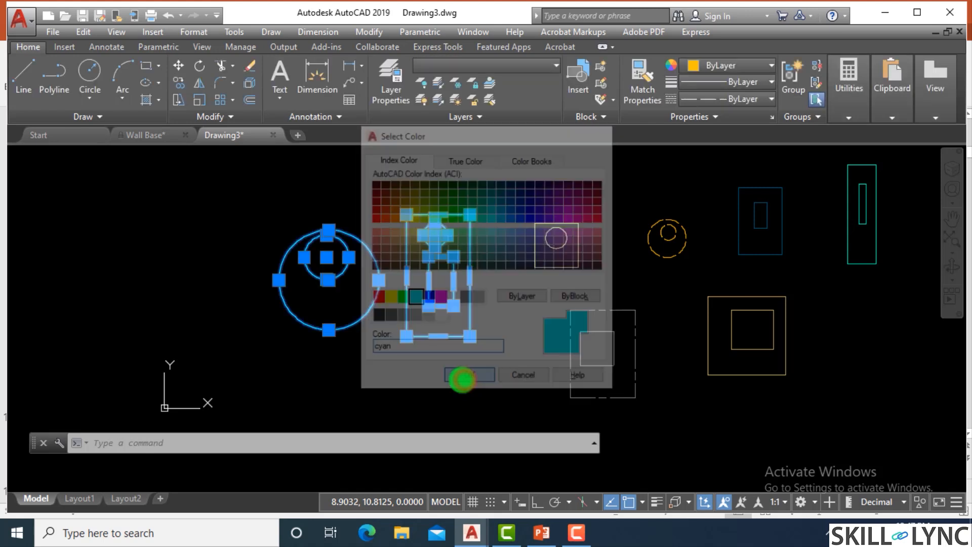
pyautogui.press('Escape')
pyautogui.press('Escape')
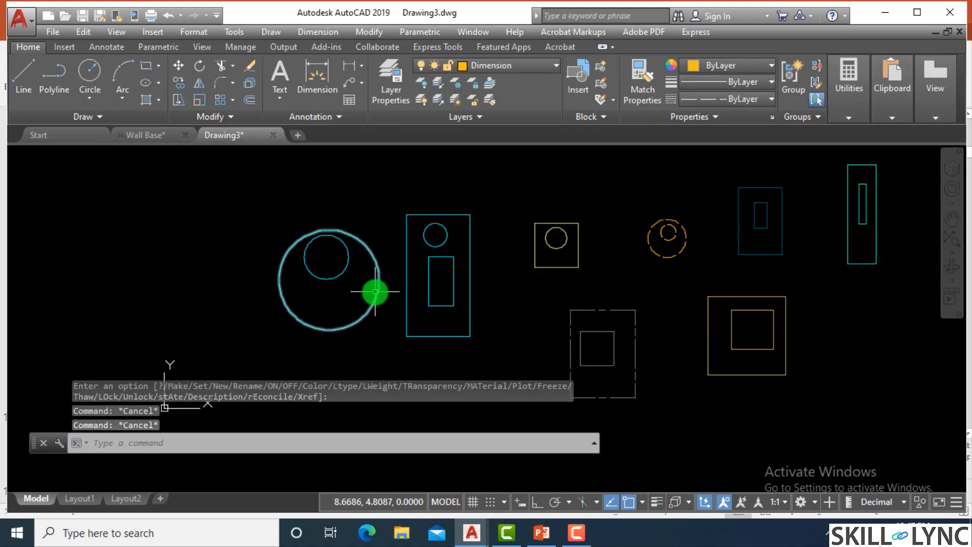
# - Check which layer the large circle is assigned to, and clear the selection
pyautogui.click(378, 289)
pyautogui.press('Escape')
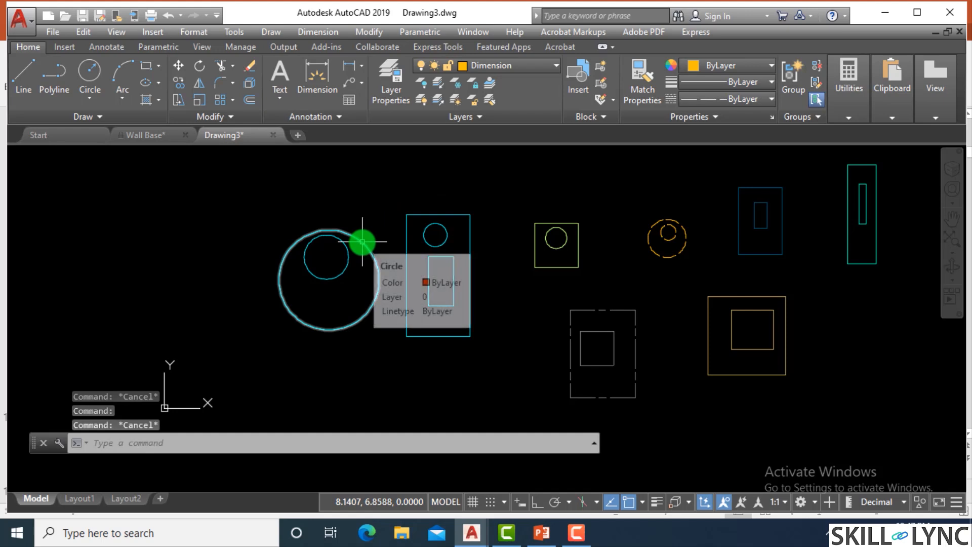
pyautogui.click(362, 242)
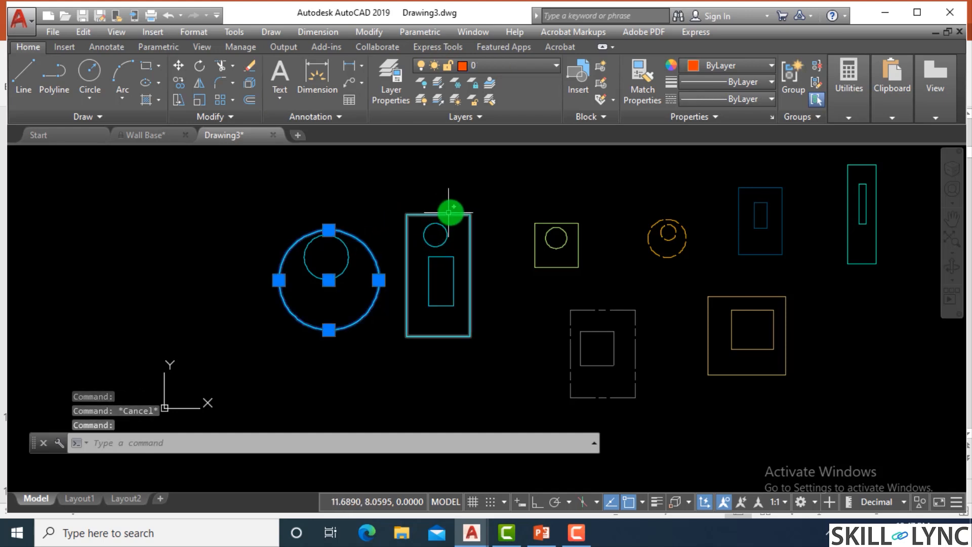
pyautogui.press('Escape')
# - Assign the two nested circles and the adjacent rectangle group to the Labels layer and clear the selection
pyautogui.click(483, 373)
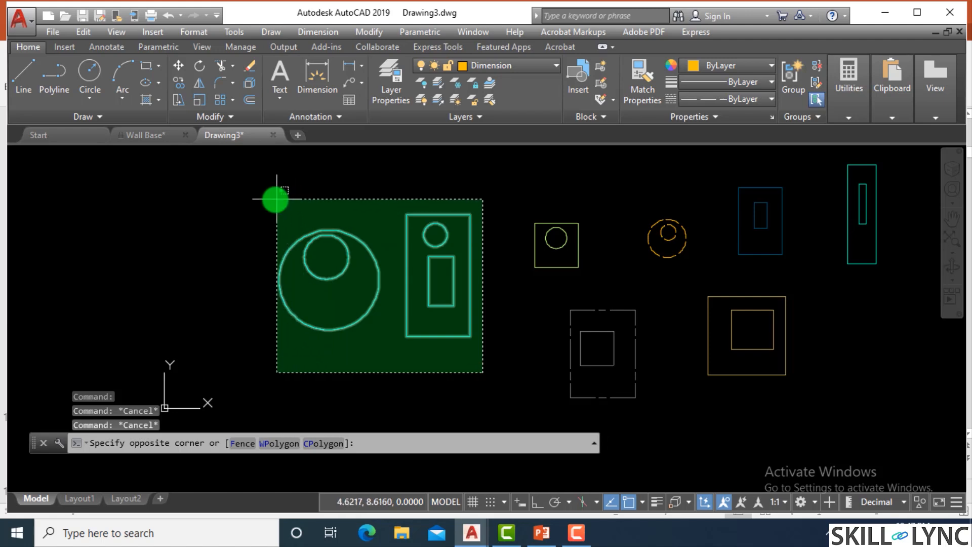
pyautogui.click(226, 174)
pyautogui.click(462, 64)
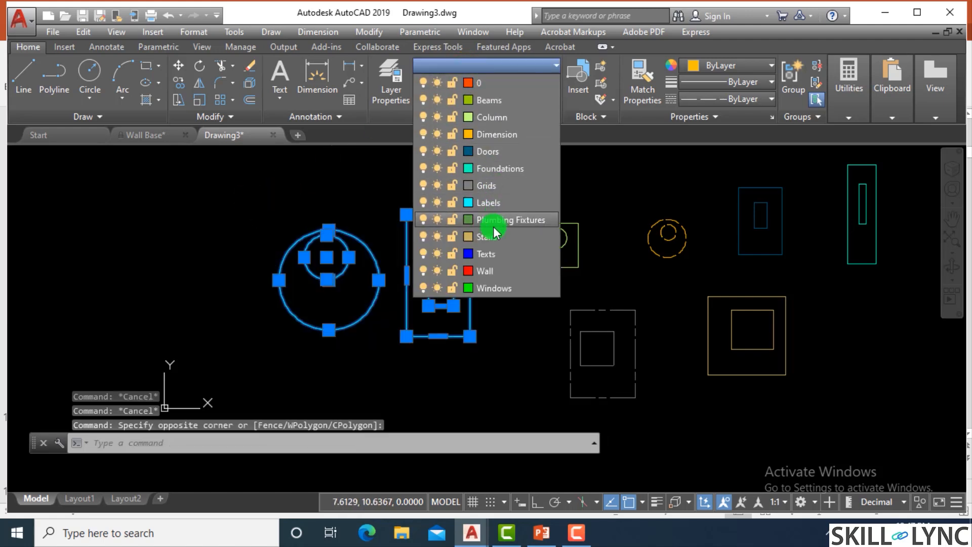
pyautogui.click(495, 203)
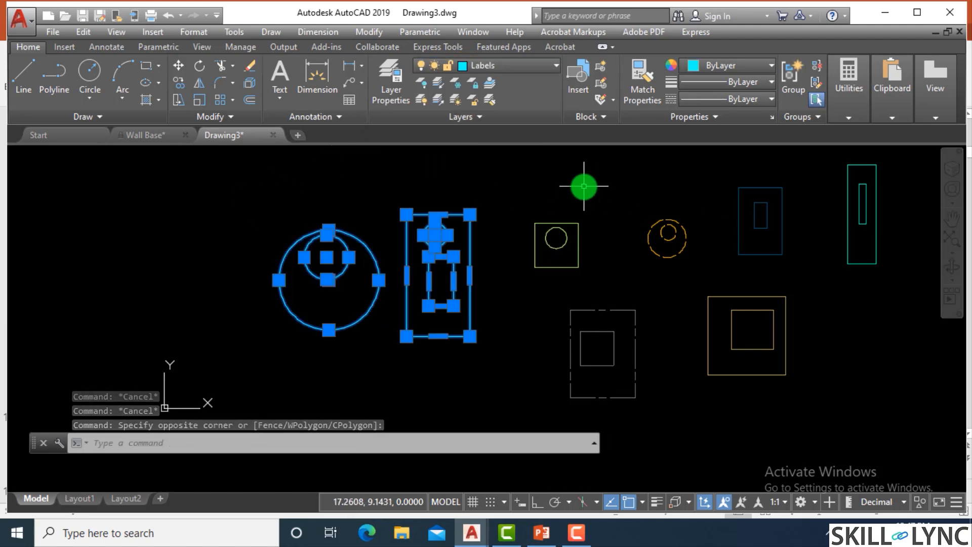
pyautogui.press('Escape')
pyautogui.press('Escape')
pyautogui.press('Escape')
# - Examine the shapes assigned to Labels by selecting the outer rectangle and then both shape groups, clearing each selection
pyautogui.click(466, 216)
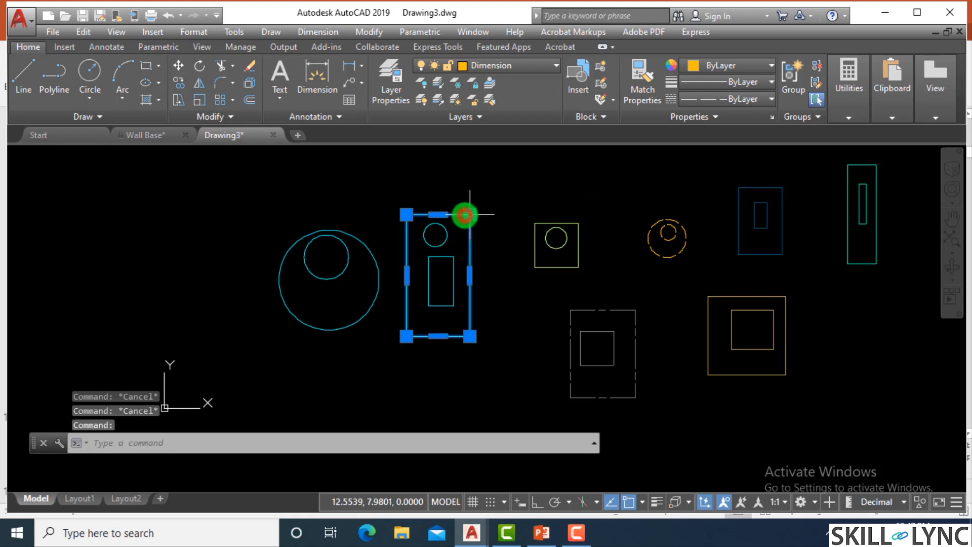
pyautogui.press('Escape')
pyautogui.click(243, 203)
pyautogui.click(499, 386)
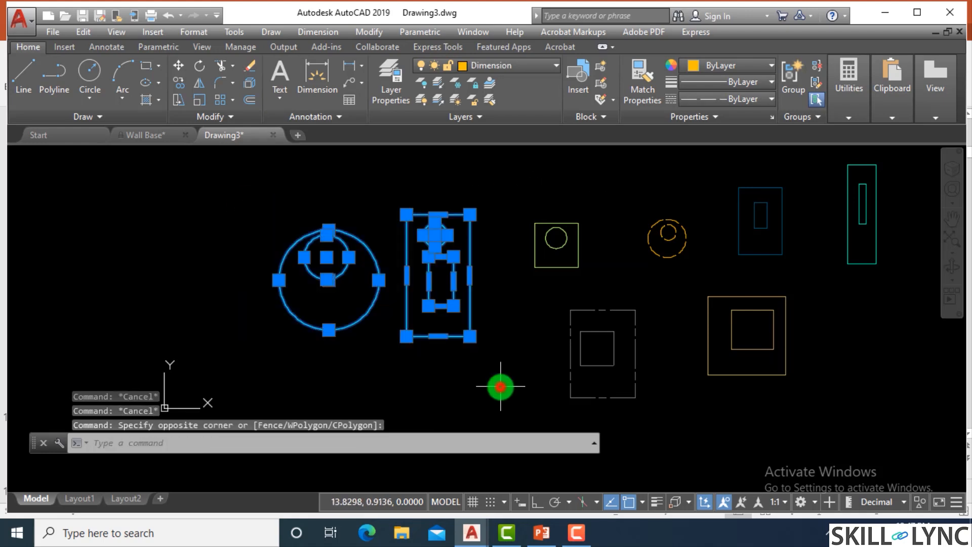
pyautogui.press('Escape')
pyautogui.press('Escape')
pyautogui.click(502, 371)
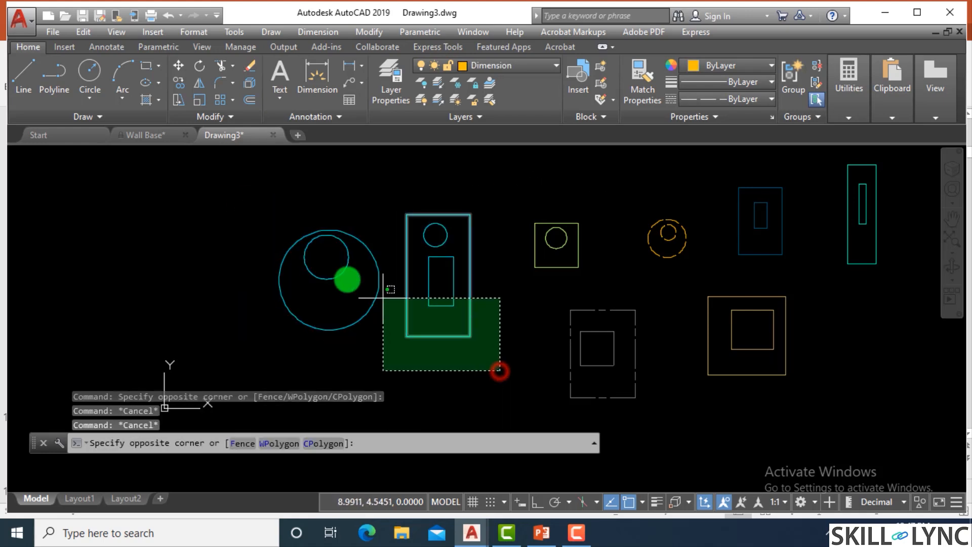
pyautogui.click(267, 201)
pyautogui.press('Escape')
pyautogui.press('Escape')
pyautogui.press('Escape')
pyautogui.scroll(-4, 419, 239)
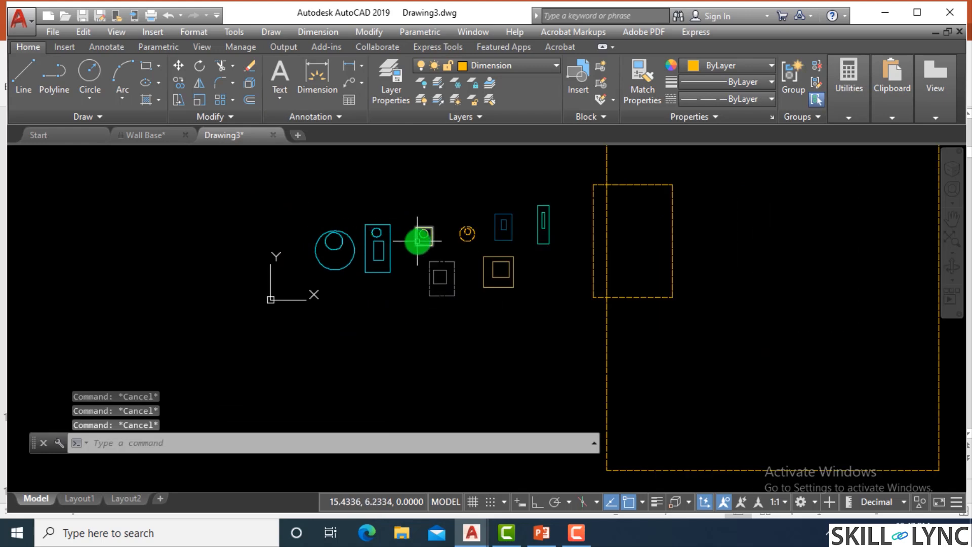
pyautogui.scroll(3, 340, 232)
pyautogui.scroll(1, 353, 219)
pyautogui.scroll(-2, 368, 229)
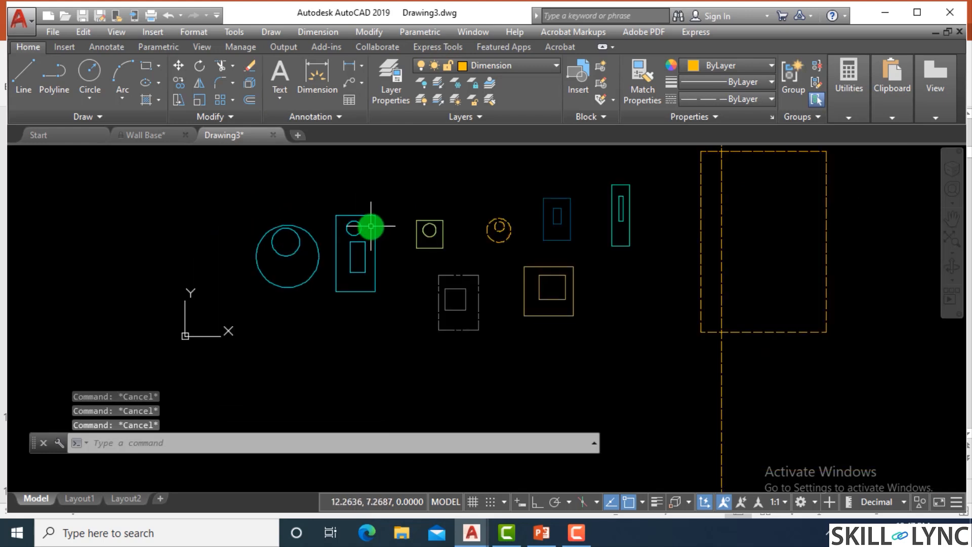
pyautogui.scroll(2, 362, 201)
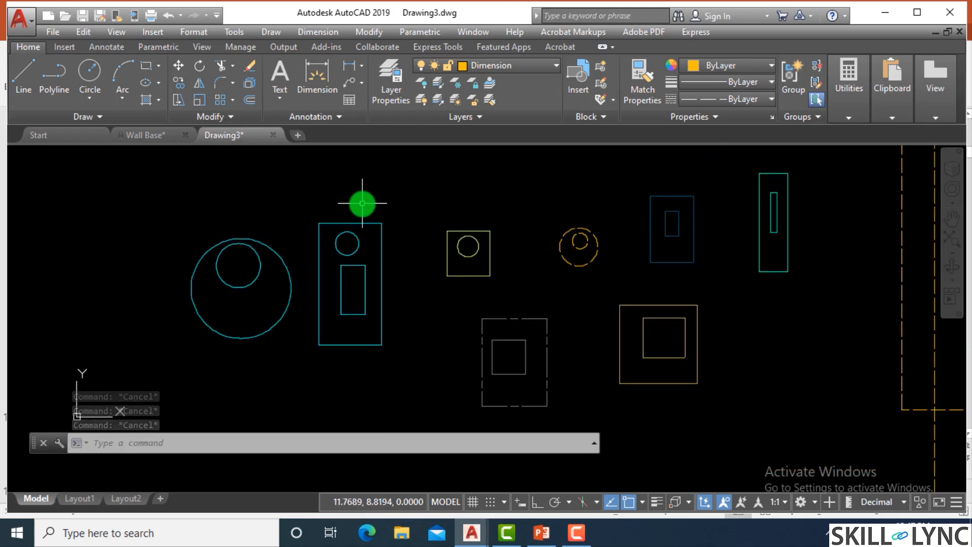
pyautogui.scroll(-2, 386, 213)
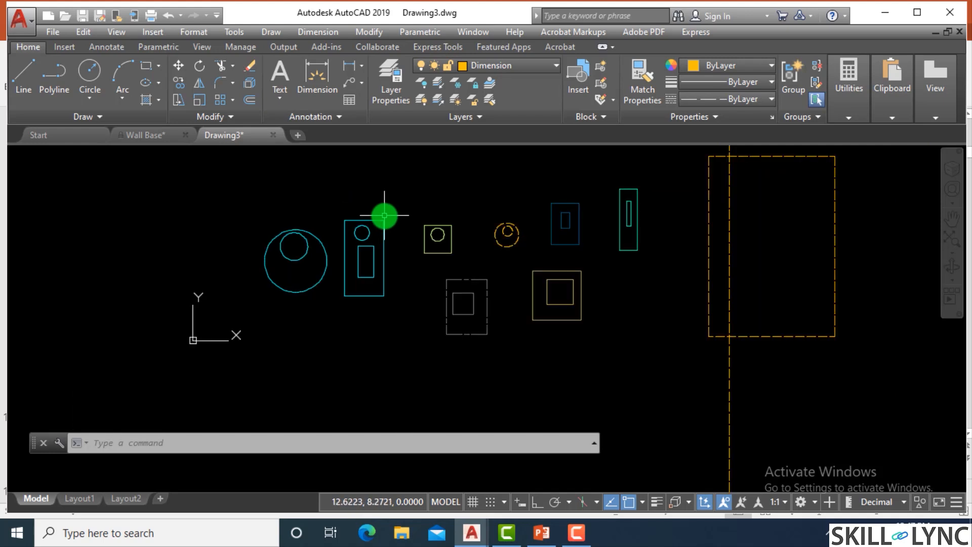
pyautogui.scroll(1, 400, 214)
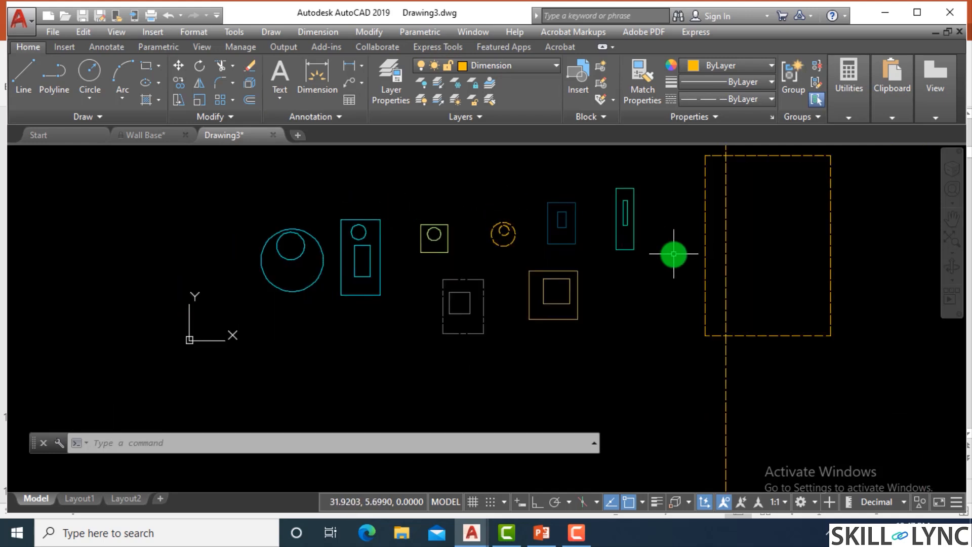
pyautogui.scroll(1, 690, 254)
pyautogui.scroll(-1, 630, 264)
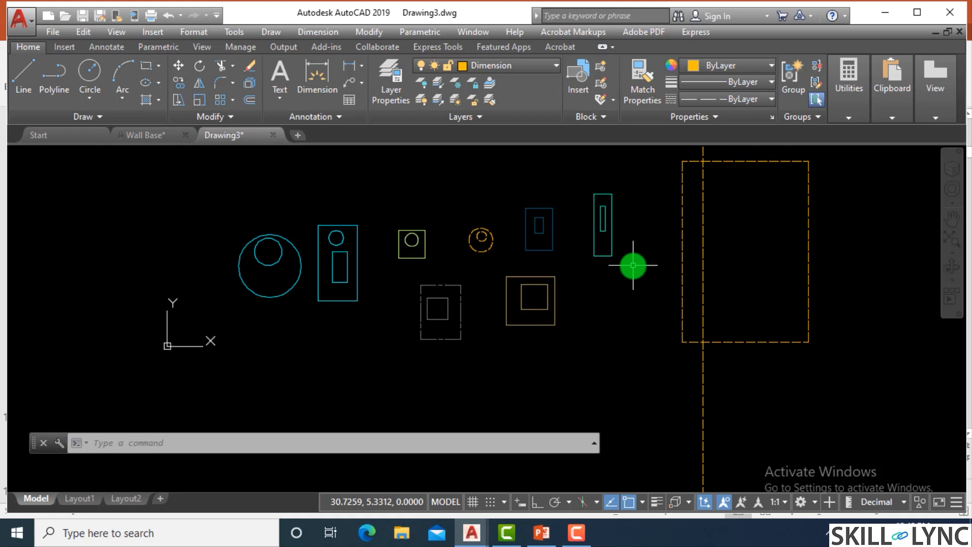
# - Review the layer list in the layer properties, close it, and inspect the layer of the dashed circle
pyautogui.write('la')
pyautogui.press('Return')
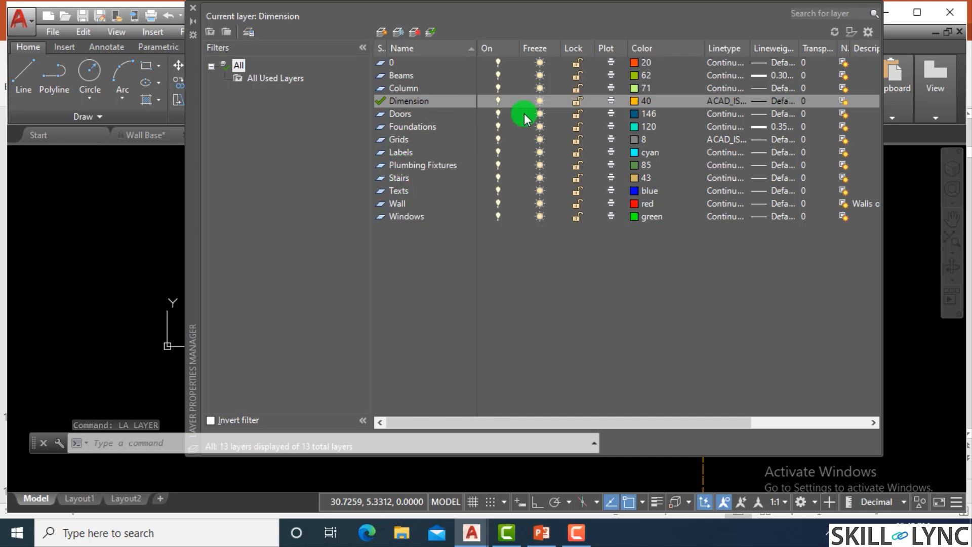
pyautogui.click(193, 8)
pyautogui.scroll(4, 491, 240)
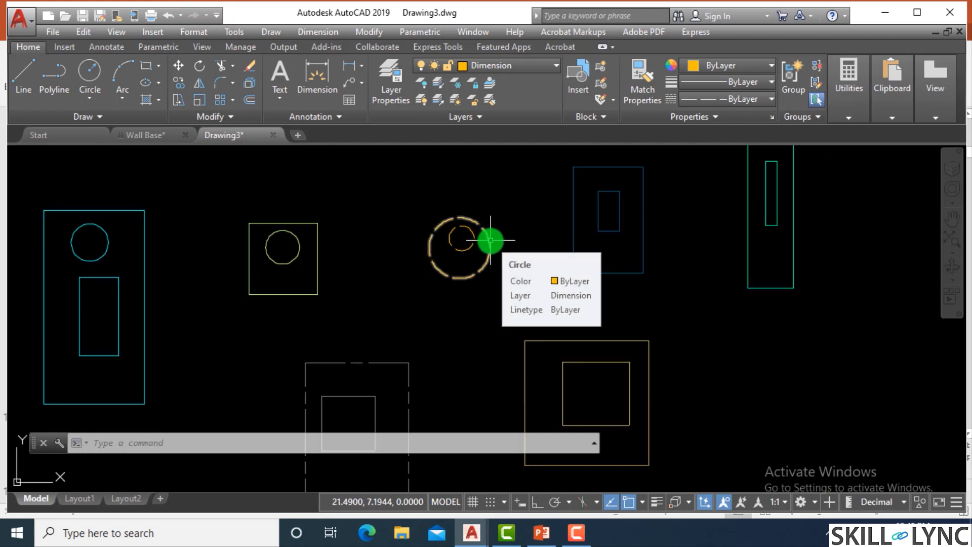
pyautogui.press('Escape')
pyautogui.press('Escape')
# - Open the layer properties, turn off the current Dimension layer, and turn it back on
pyautogui.write('la')
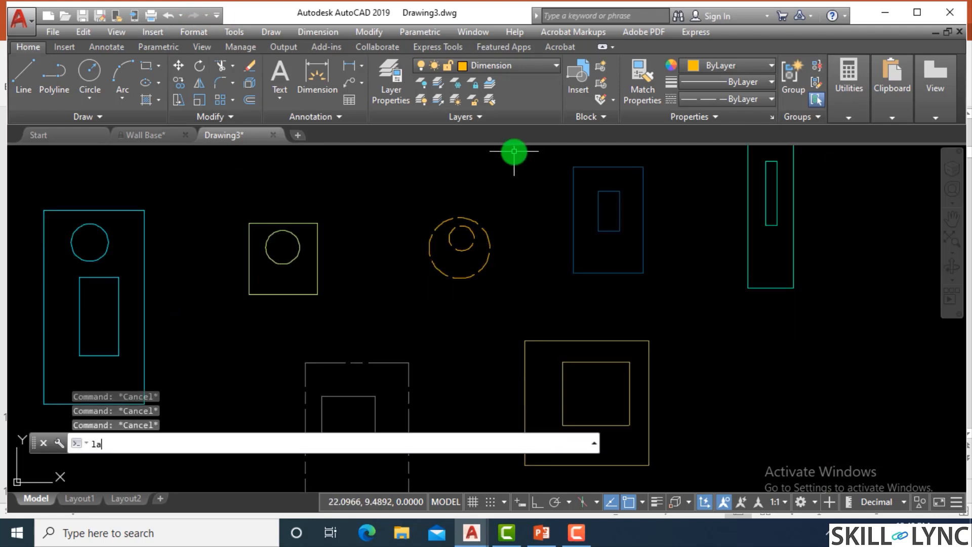
pyautogui.press('Return')
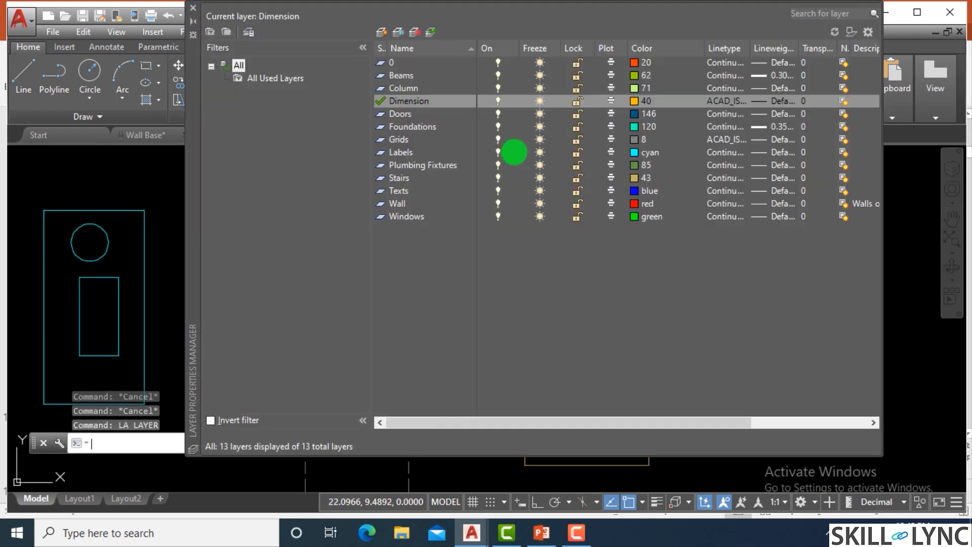
pyautogui.click(499, 100)
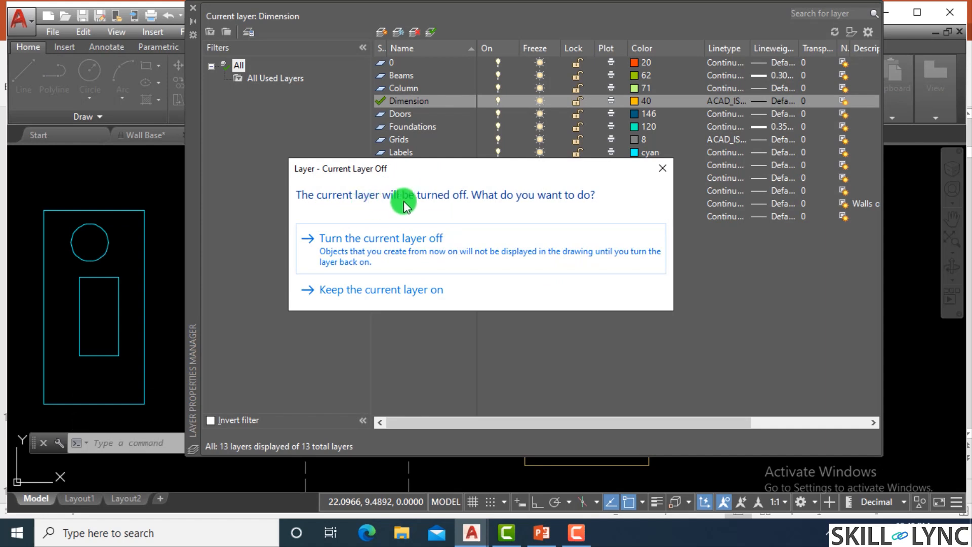
pyautogui.click(666, 172)
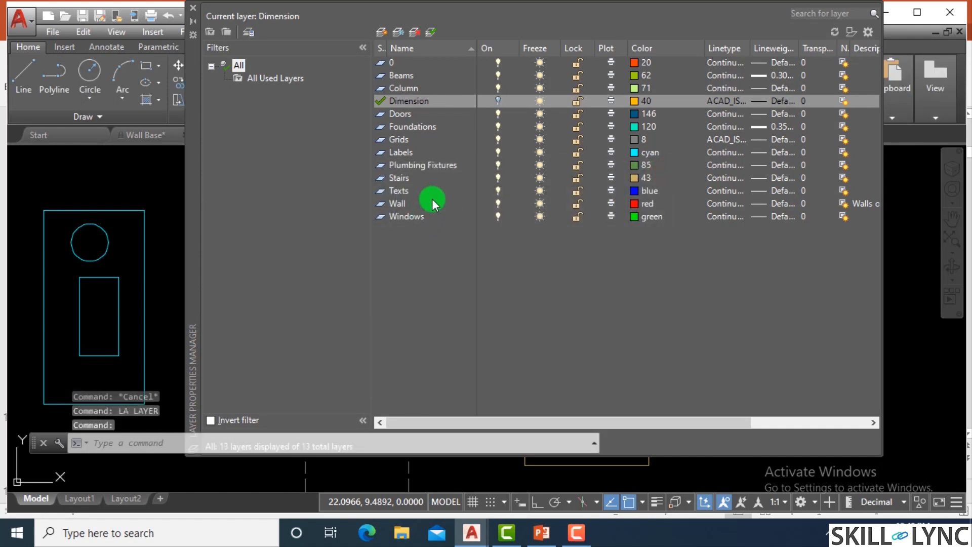
pyautogui.click(496, 100)
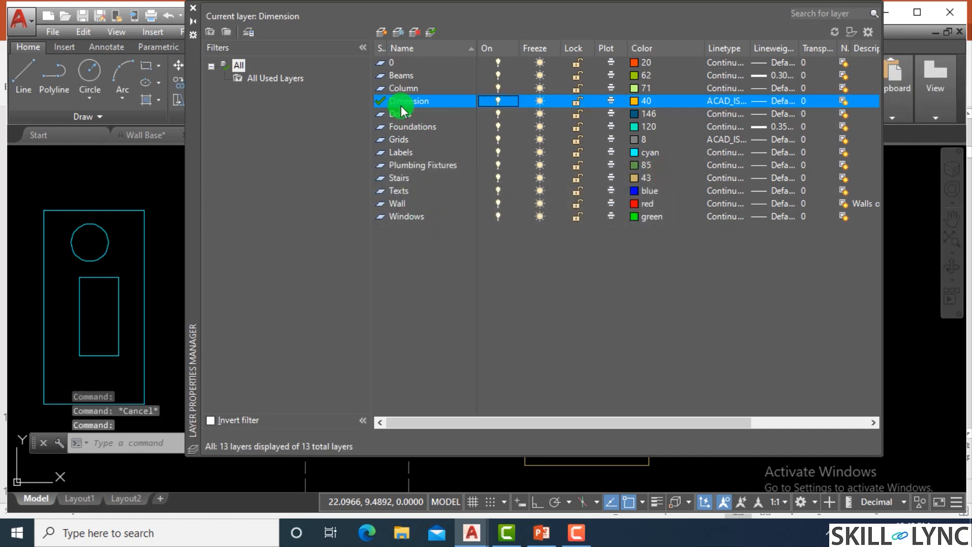
# - Make the Beams layer the current layer
pyautogui.click(403, 75)
pyautogui.rightClick(410, 75)
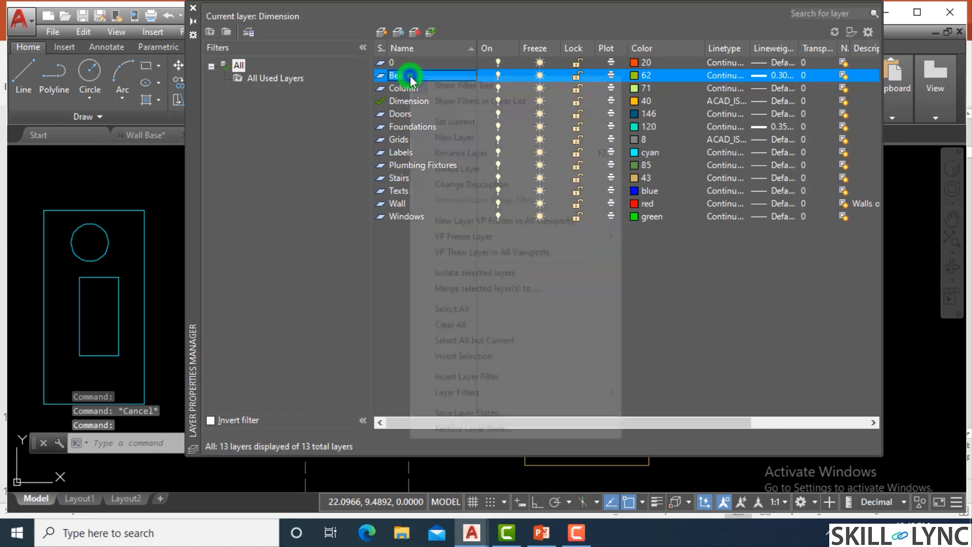
pyautogui.click(454, 122)
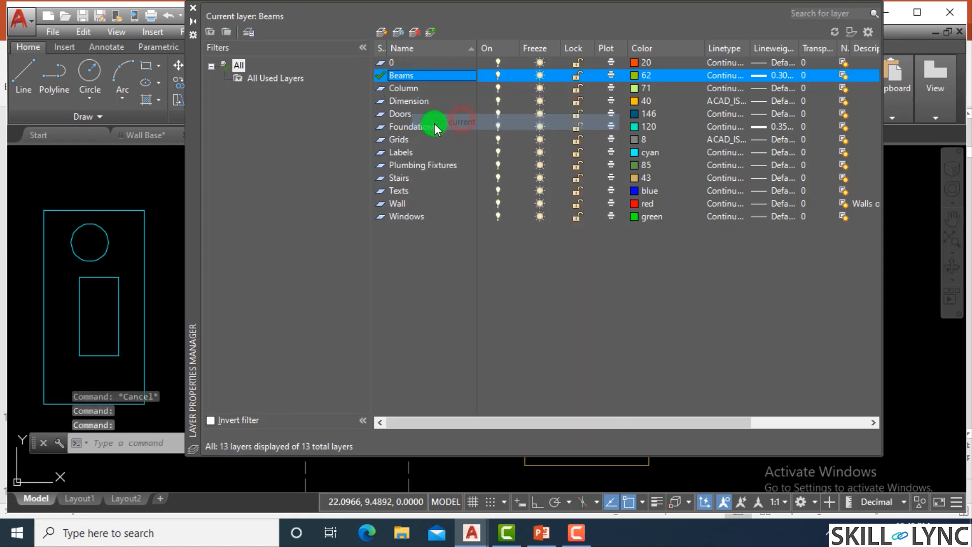
# - Turn off the Dimension layer and close the layer properties
pyautogui.click(417, 103)
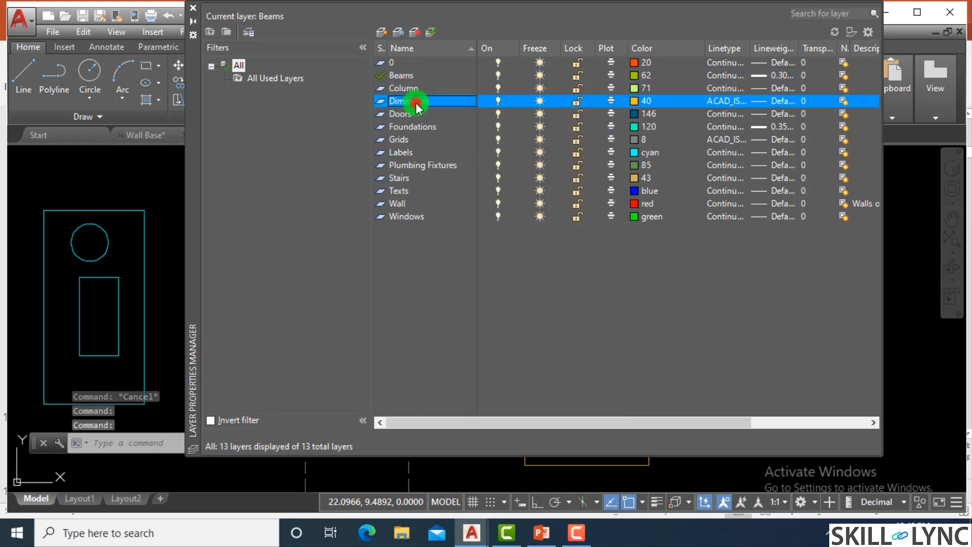
pyautogui.click(497, 101)
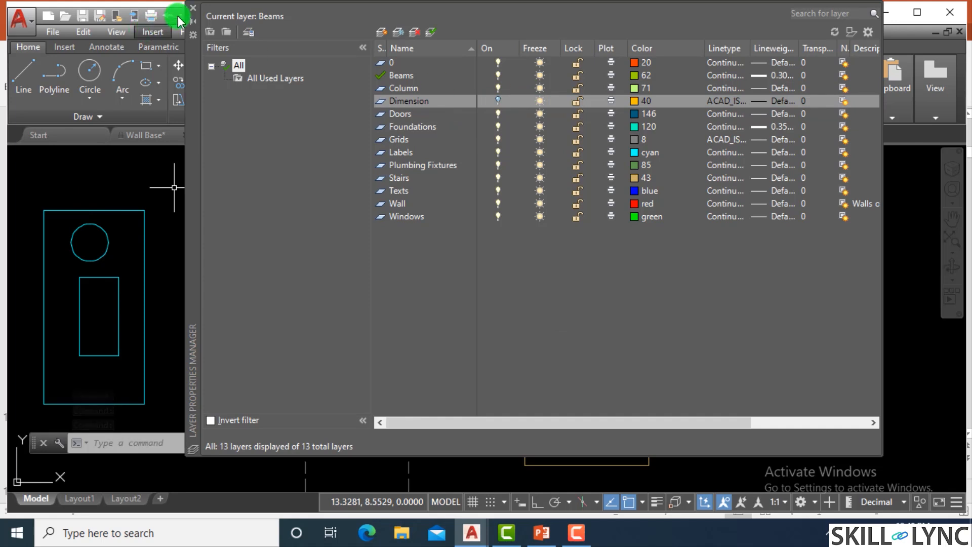
pyautogui.click(192, 8)
pyautogui.scroll(-3, 466, 271)
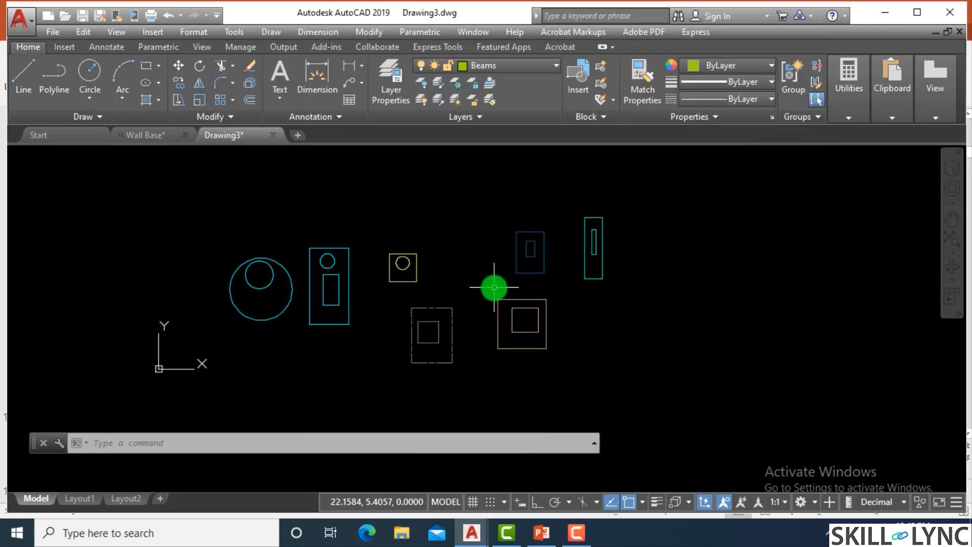
# - Make the Dimension layer current and choose to turn the current layer off
pyautogui.scroll(2, 494, 287)
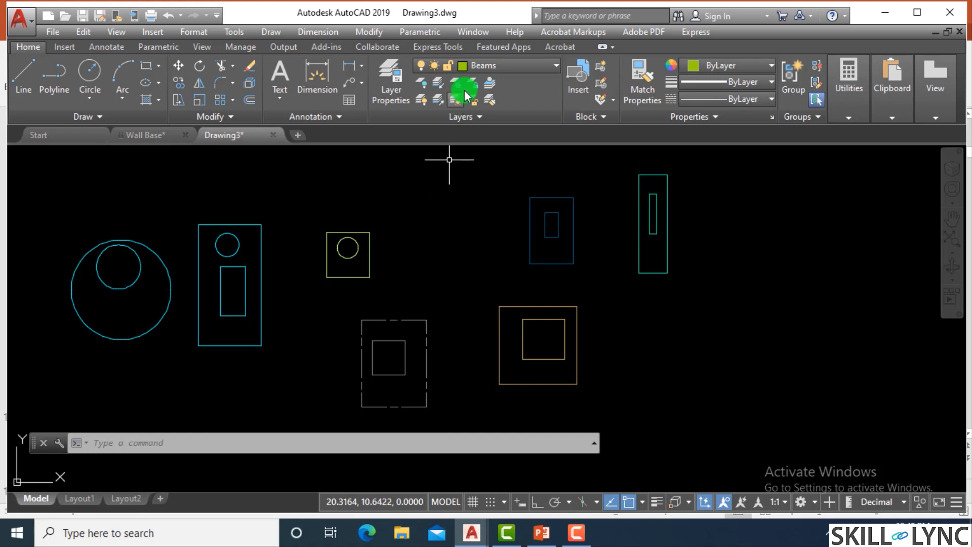
pyautogui.click(501, 66)
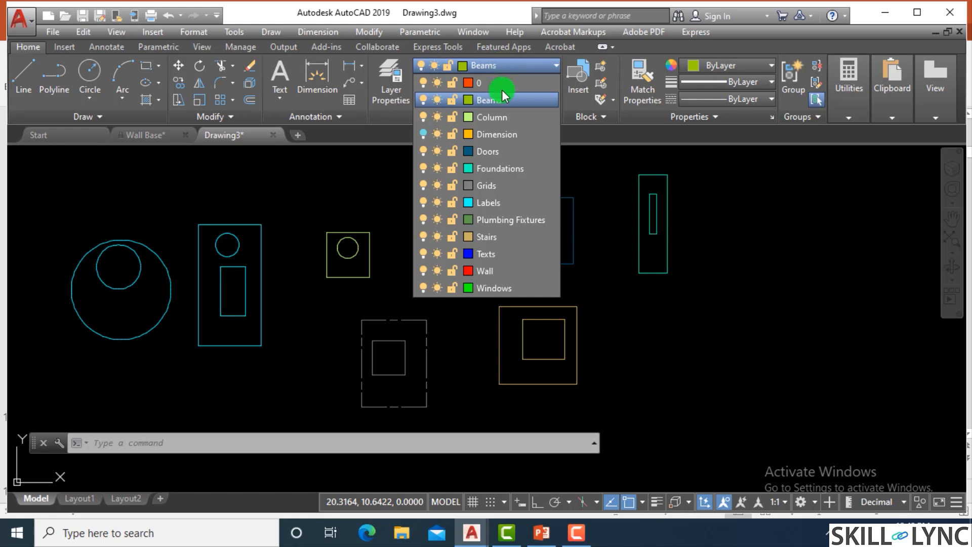
pyautogui.click(502, 135)
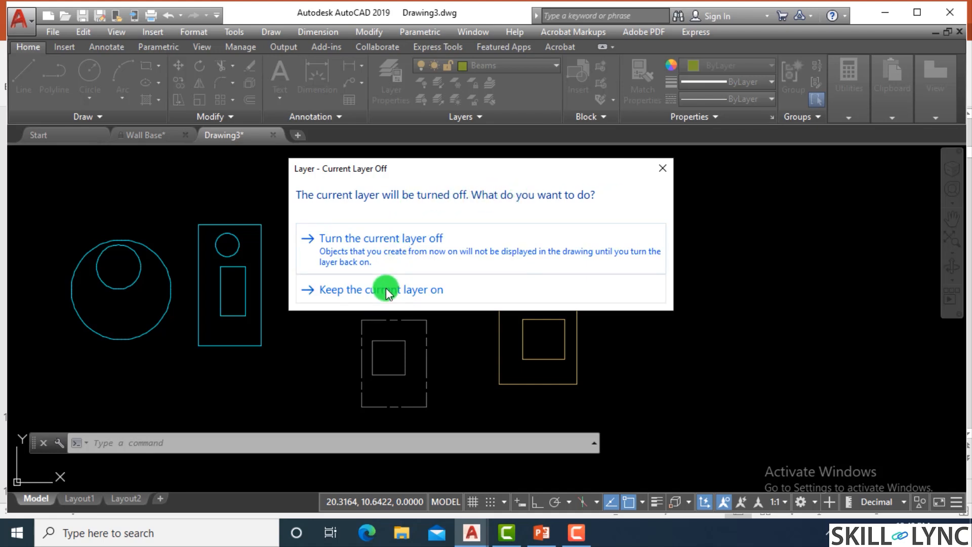
pyautogui.click(386, 245)
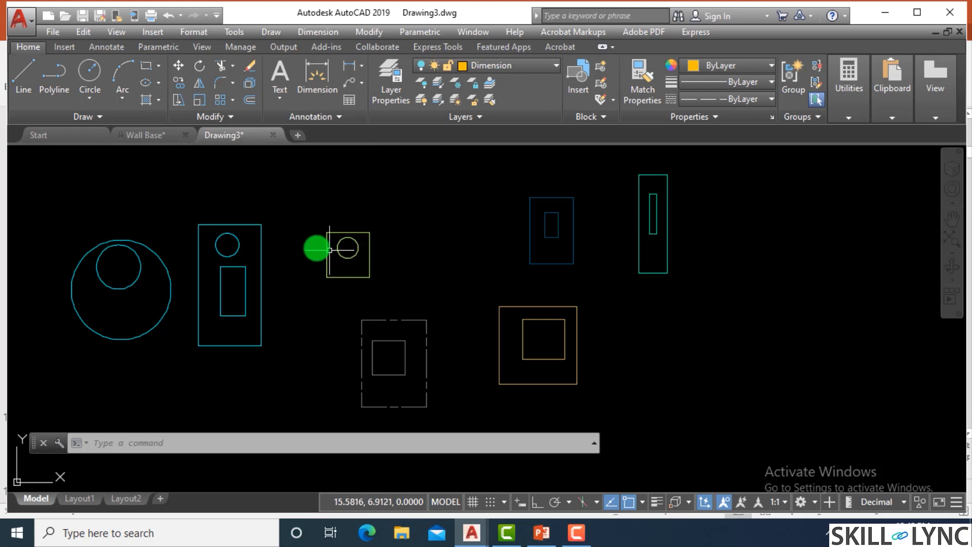
# - Draw three circles on the hidden Dimension layer above the existing shapes, with radii about 1.74, 3.04 and 3.03
pyautogui.scroll(-2, 332, 246)
pyautogui.scroll(2, 410, 203)
pyautogui.write('c')
pyautogui.press('Return')
pyautogui.click(385, 251)
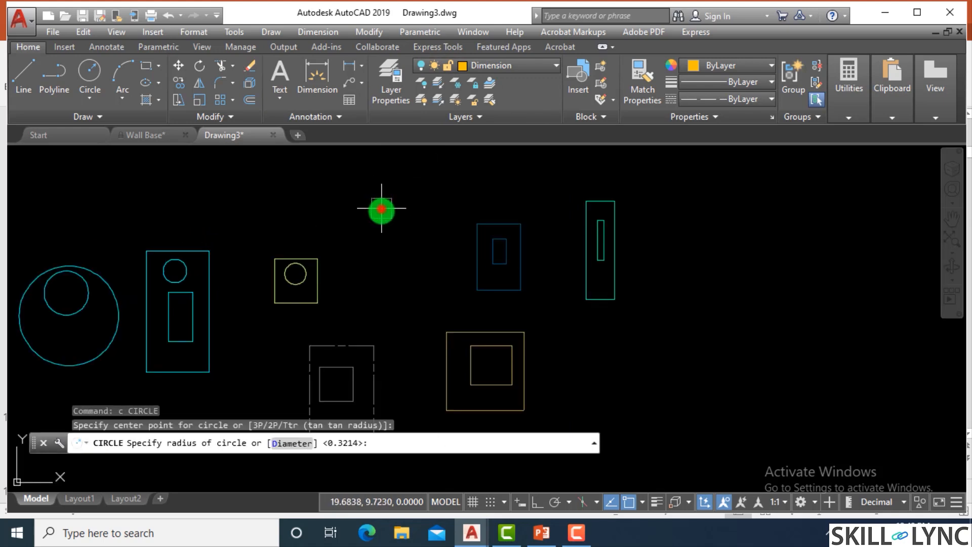
pyautogui.press('Return')
pyautogui.click(466, 178)
pyautogui.click(414, 230)
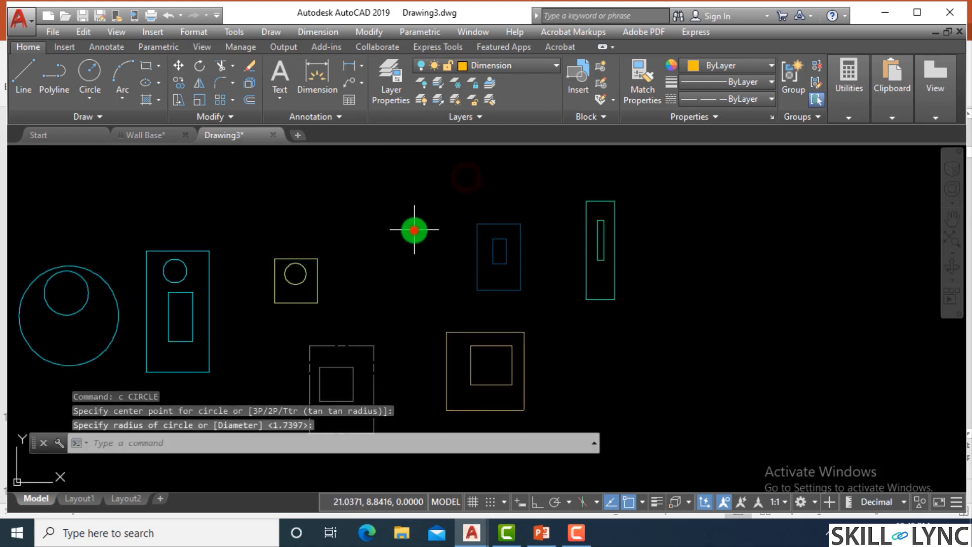
pyautogui.press('Return')
pyautogui.click(345, 186)
pyautogui.click(355, 259)
# - Turn the Dimension layer on to view its circles and turn it off again
pyautogui.click(484, 66)
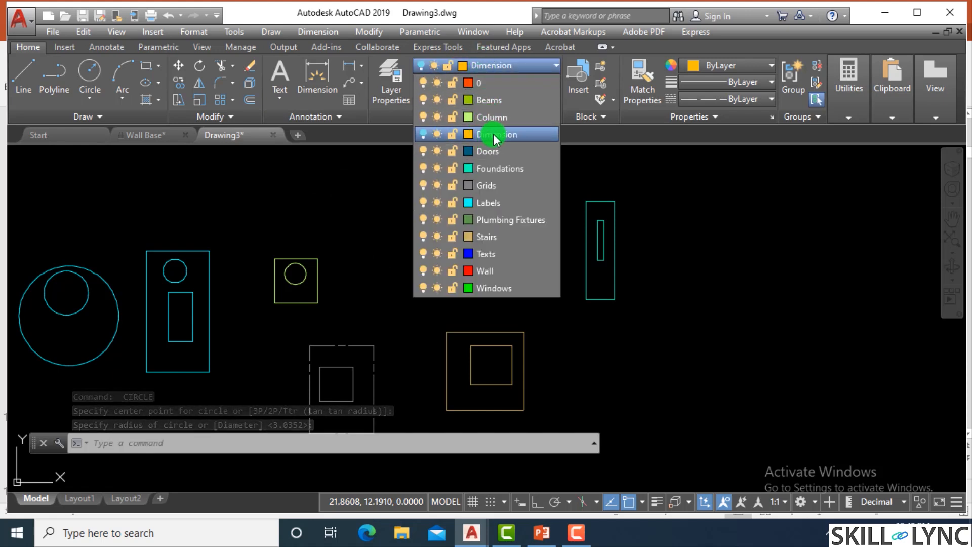
pyautogui.click(423, 134)
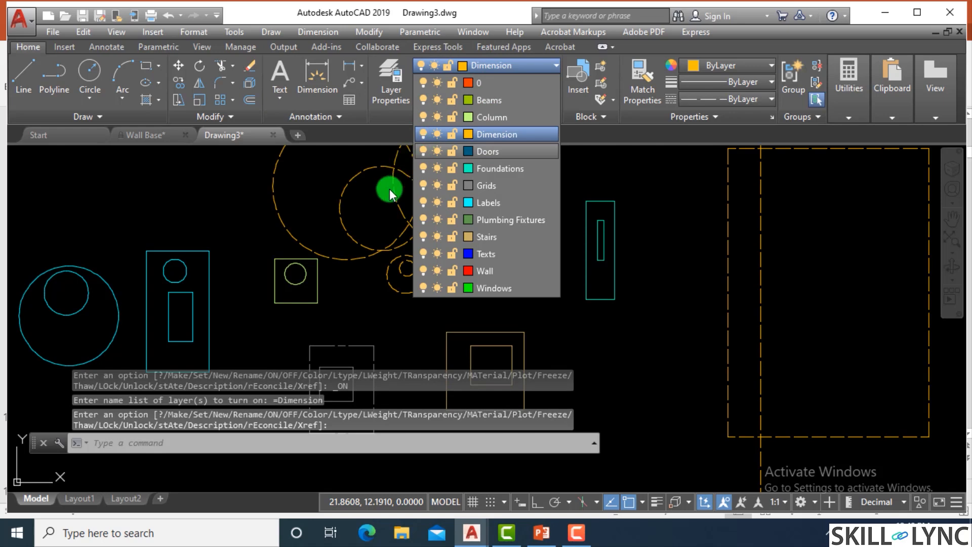
pyautogui.click(423, 135)
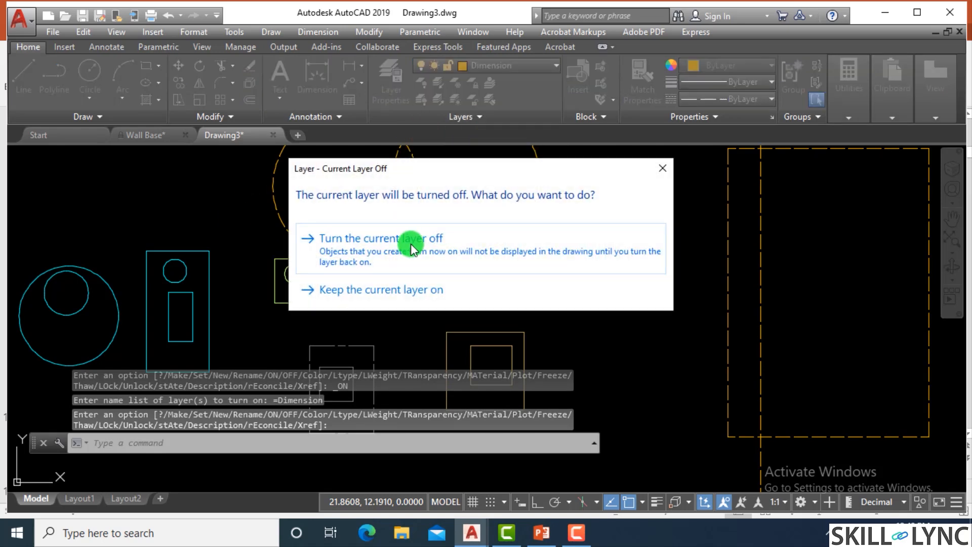
pyautogui.click(412, 246)
pyautogui.press('Escape')
pyautogui.press('Escape')
# - Turn the Dimension layer on in the Layer Properties Manager and close the manager
pyautogui.write('la')
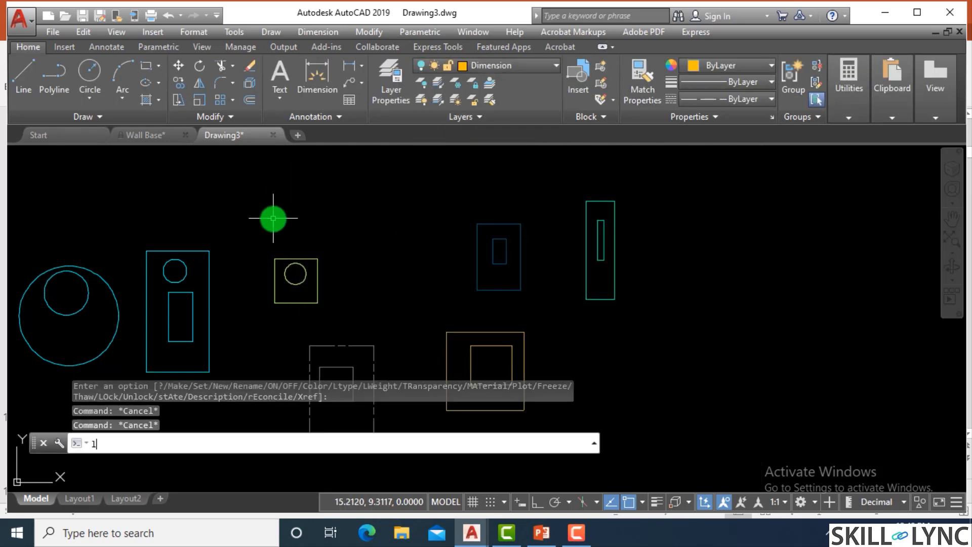
pyautogui.press('Return')
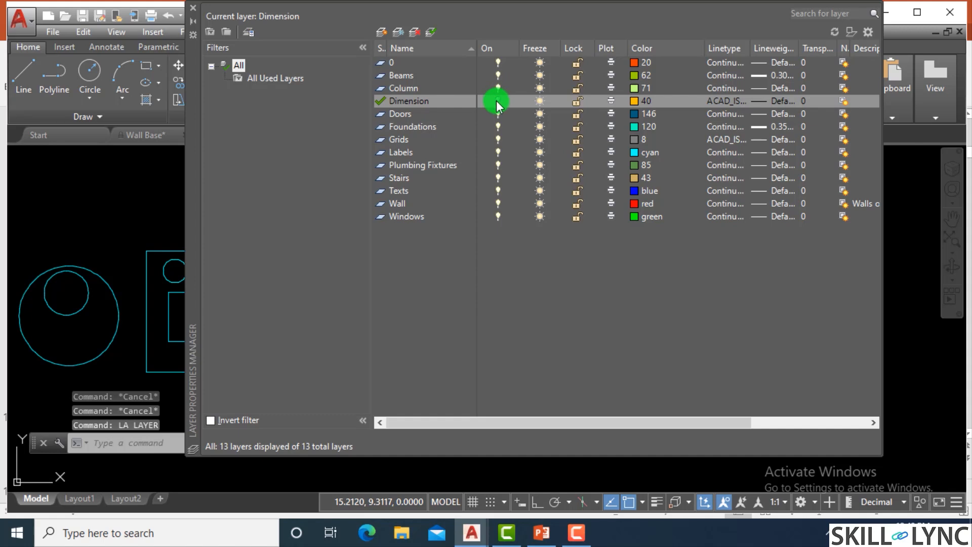
pyautogui.click(496, 103)
pyautogui.click(193, 8)
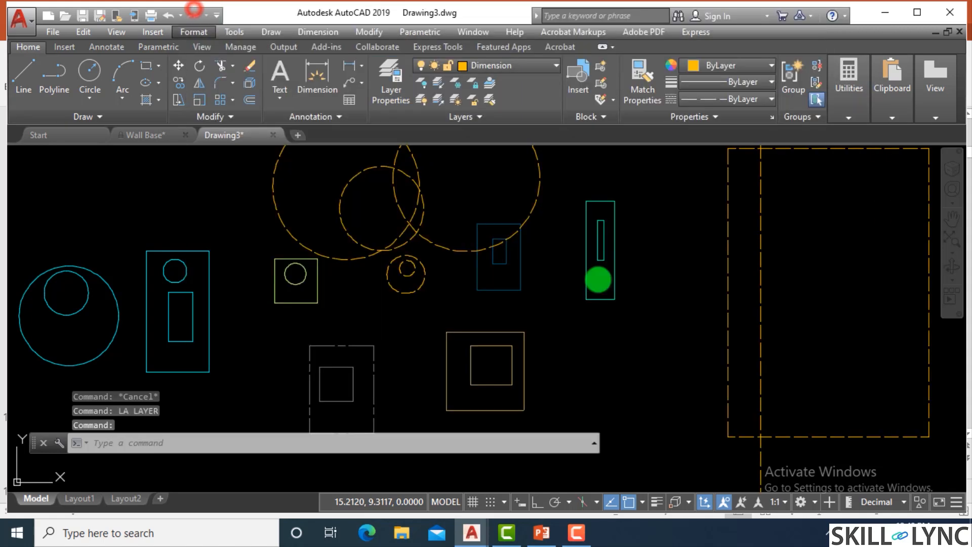
pyautogui.press('Escape')
pyautogui.press('Escape')
pyautogui.scroll(-2, 466, 299)
pyautogui.scroll(2, 468, 278)
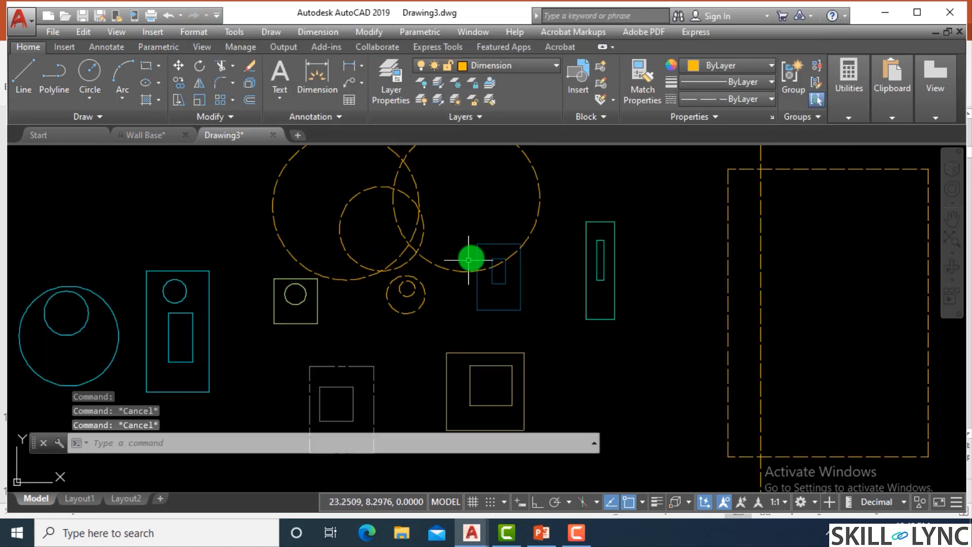
pyautogui.click(494, 67)
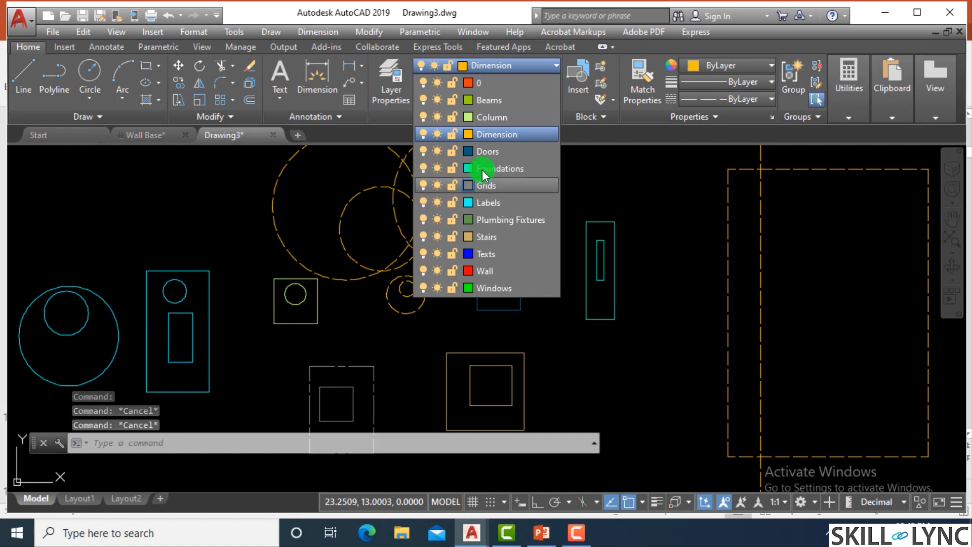
pyautogui.press('Escape')
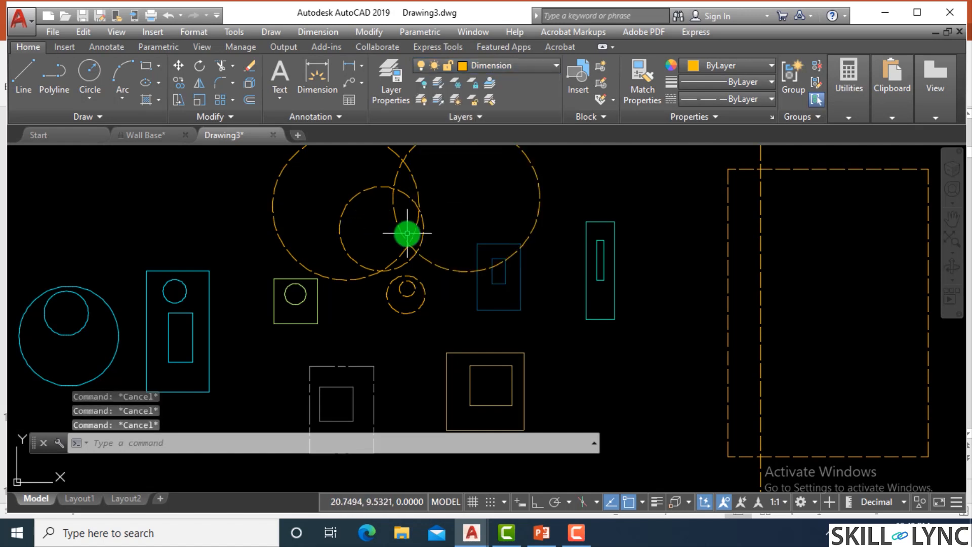
# - Turn off the Dimension layer while it is the current layer
pyautogui.scroll(-3, 440, 258)
pyautogui.scroll(2, 445, 219)
pyautogui.scroll(-2, 410, 219)
pyautogui.scroll(2, 426, 208)
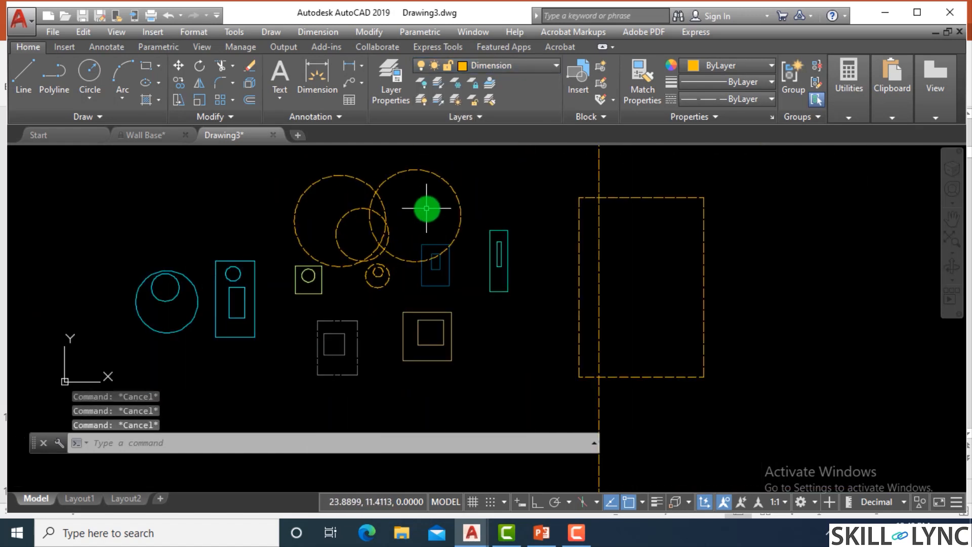
pyautogui.click(470, 73)
pyautogui.click(424, 132)
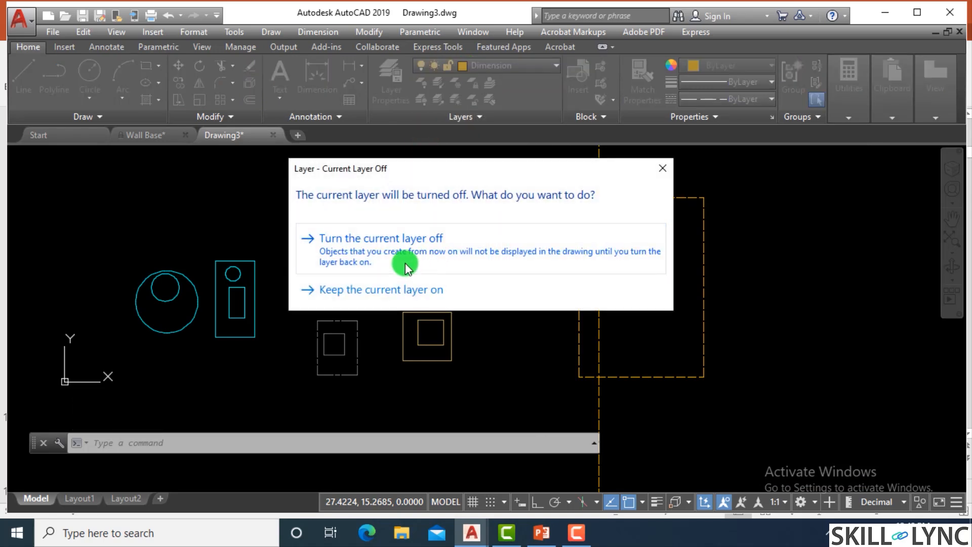
pyautogui.click(392, 247)
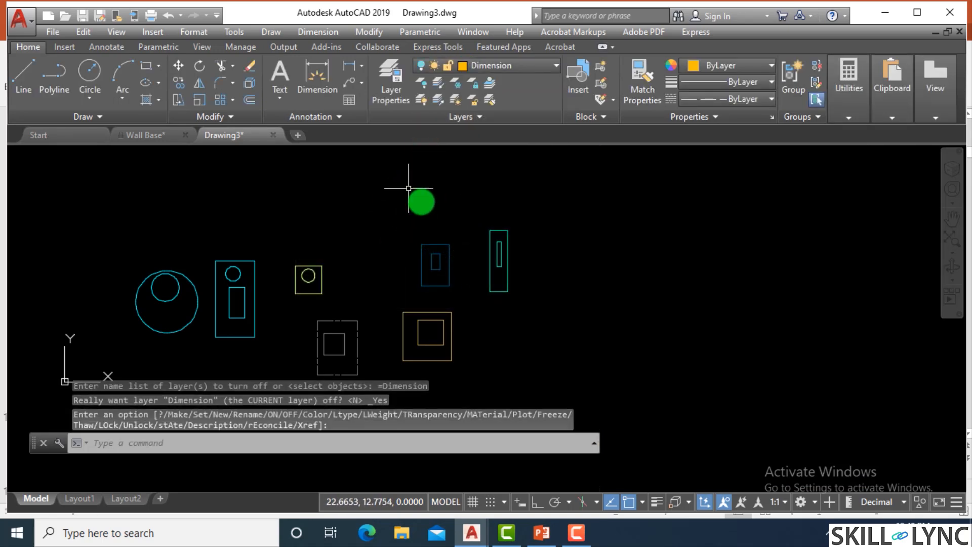
# - Draw one more circle above the small square on the hidden Dimension layer
pyautogui.write('c')
pyautogui.press('Return')
pyautogui.click(320, 197)
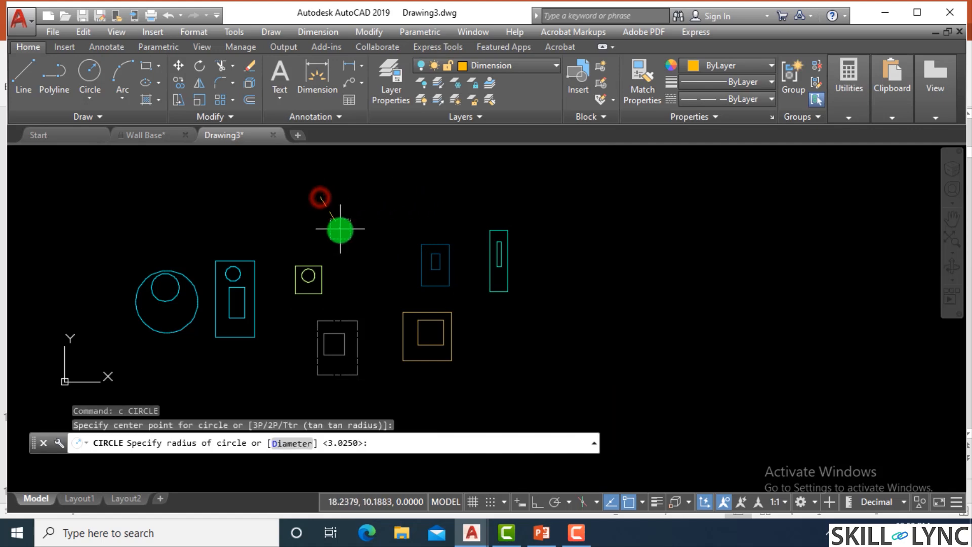
pyautogui.click(341, 232)
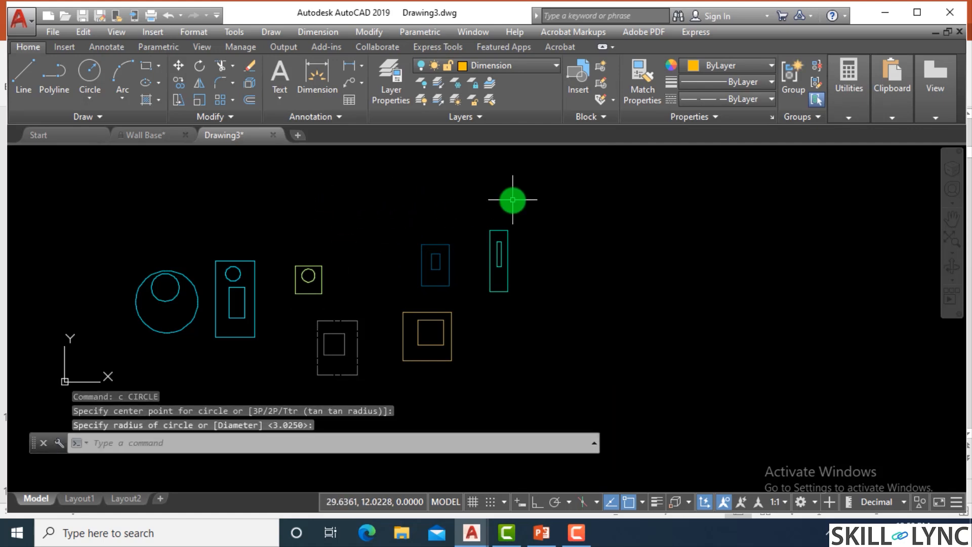
# - Erase all objects in the drawing, including those on the hidden layer, with the all selection option
pyautogui.write('e')
pyautogui.press('Return')
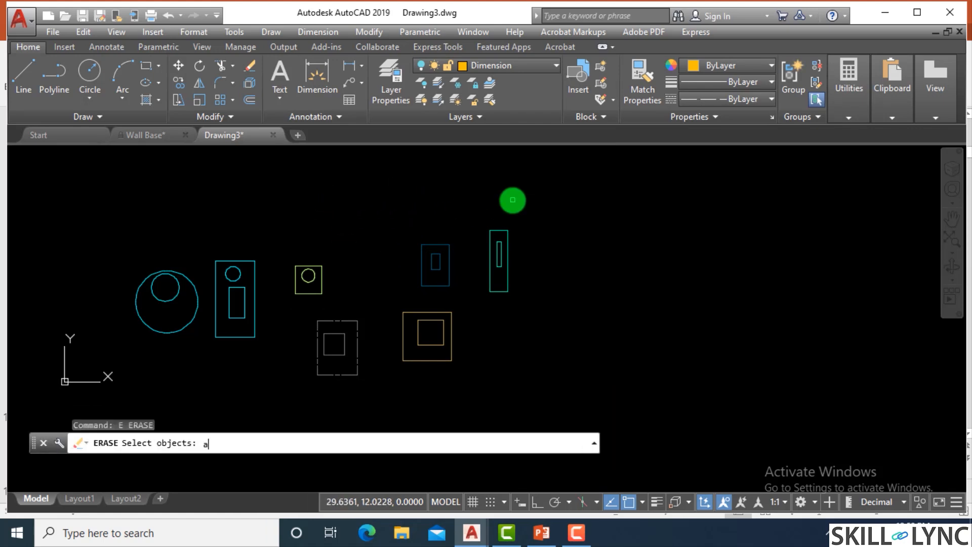
pyautogui.press('Return')
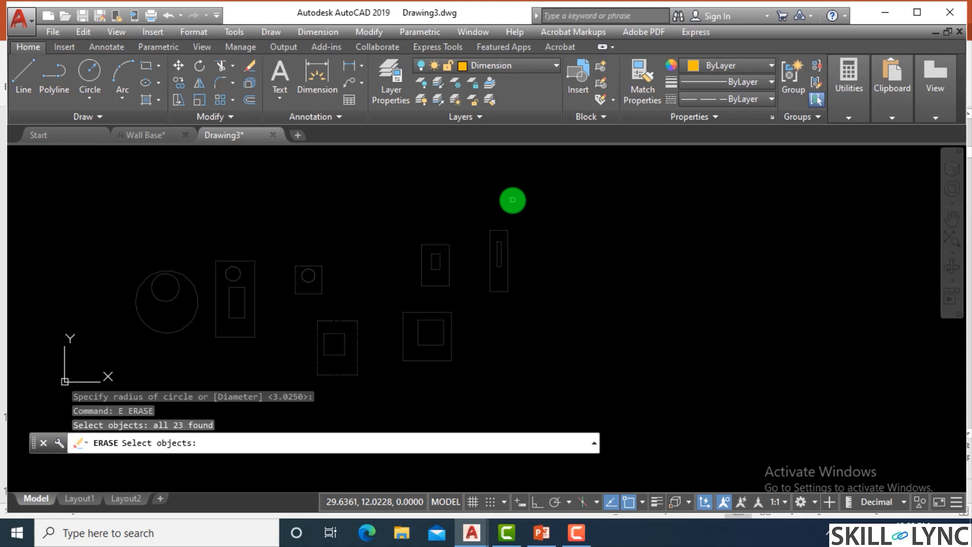
pyautogui.press('Return')
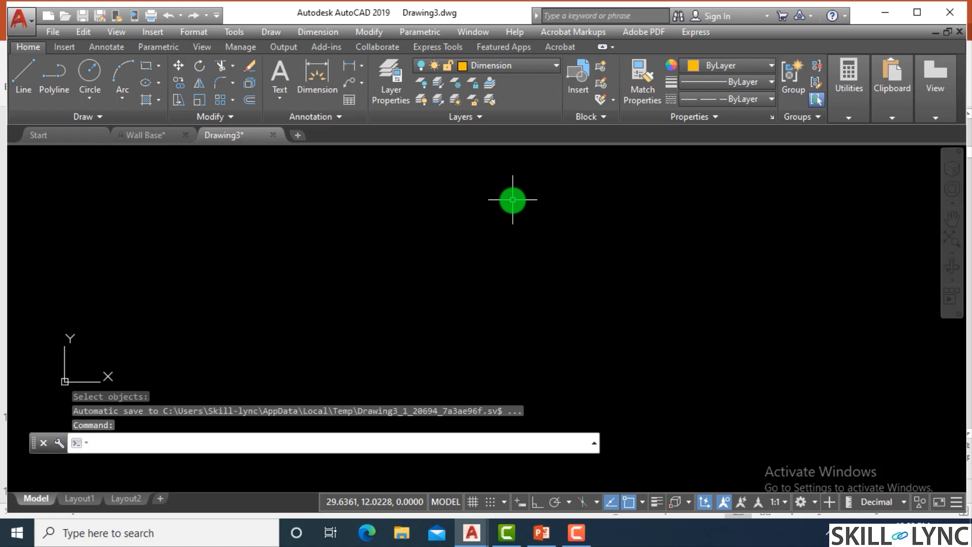
# - Turn the Dimension layer on to check whether its hidden objects were erased too
pyautogui.click(486, 66)
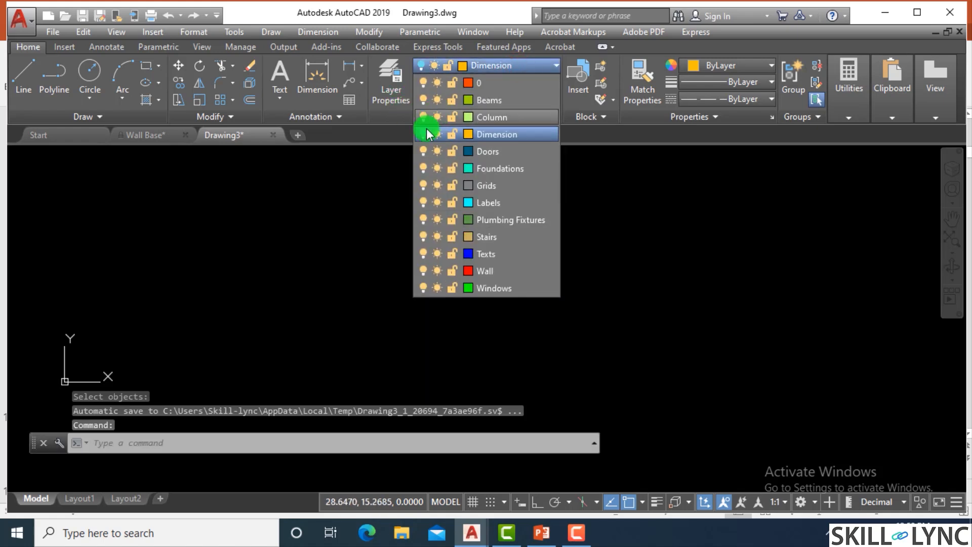
pyautogui.click(423, 132)
pyautogui.click(311, 221)
pyautogui.scroll(-1, 554, 253)
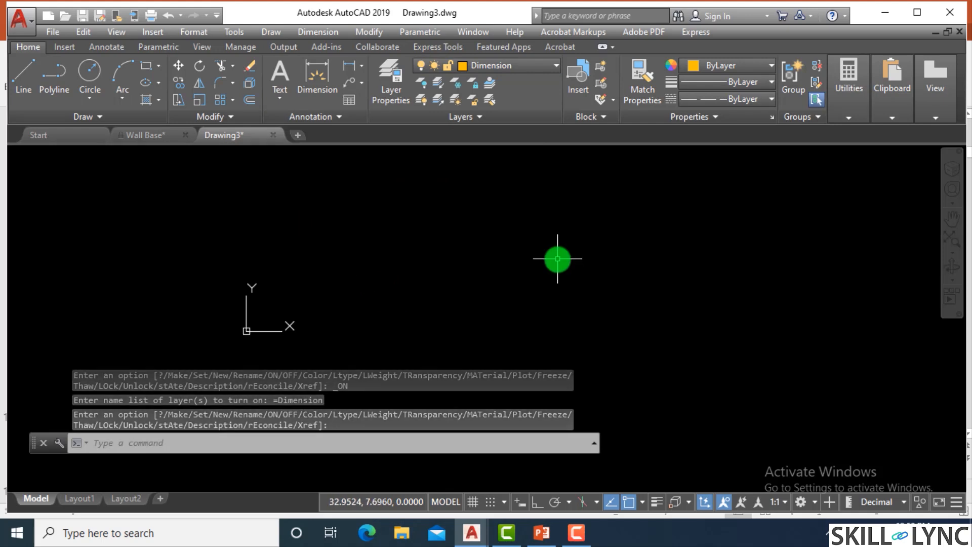
pyautogui.scroll(-2, 557, 259)
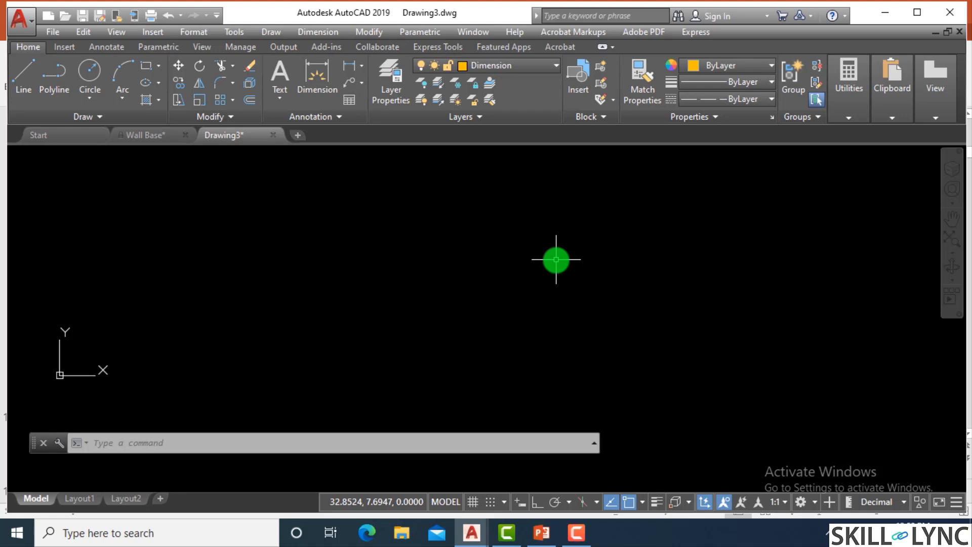
# - Undo the latest layer changes, the erase of all objects and the last circle
pyautogui.moveTo(556, 259)
pyautogui.mouseDown()
pyautogui.moveTo(564, 200)
pyautogui.moveTo(487, 282)
pyautogui.mouseUp()
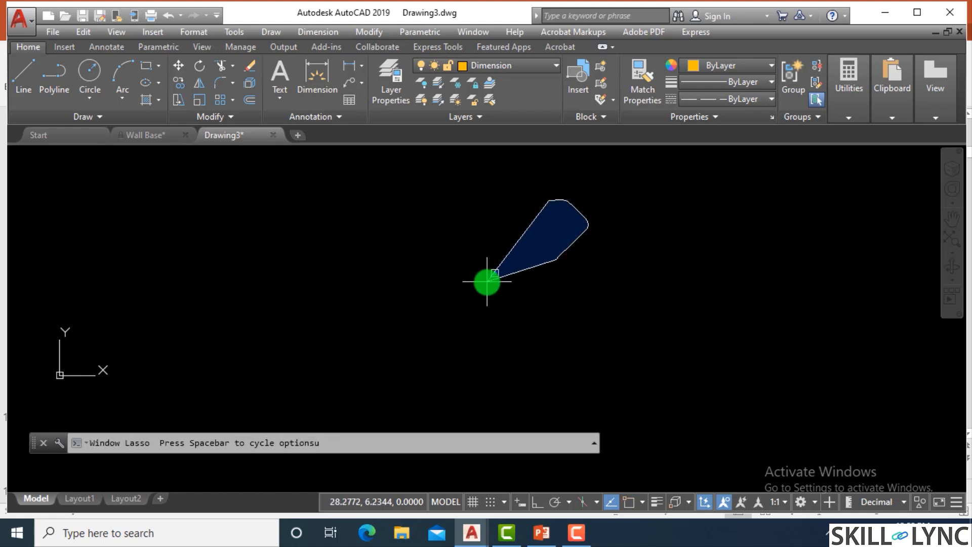
pyautogui.press('Escape')
pyautogui.write('u')
pyautogui.press('Return')
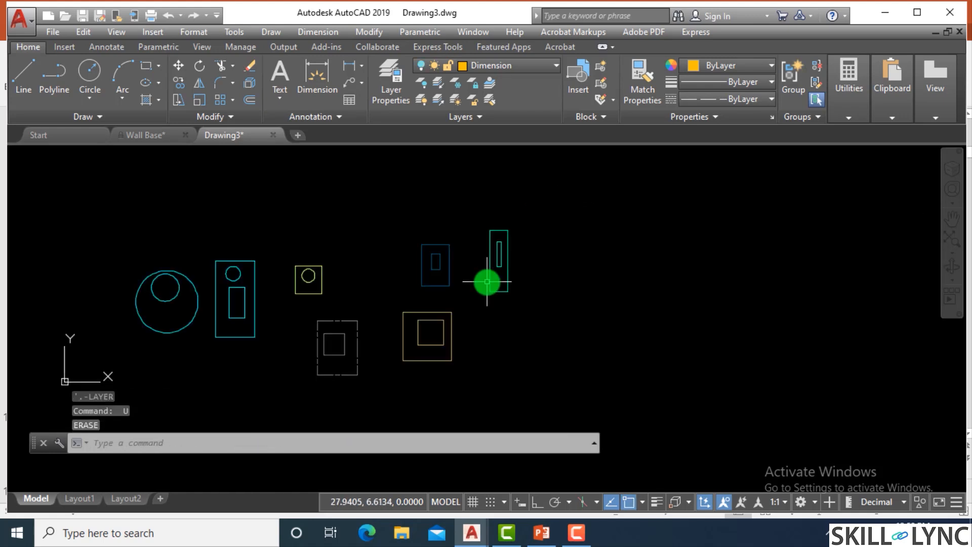
pyautogui.write('u')
pyautogui.press('Return')
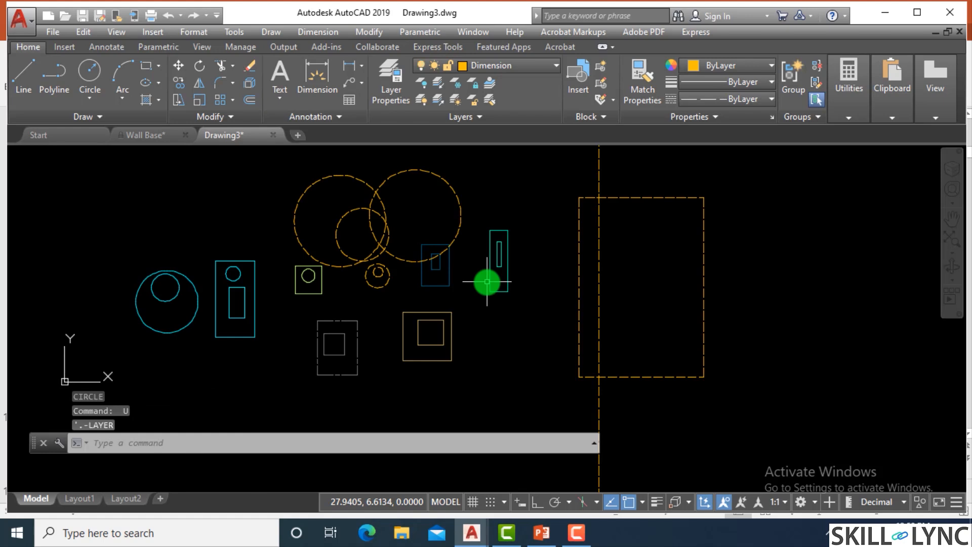
# - Review the layer list and its property columns in Drawing3, and switch to the Wall Base drawing
pyautogui.click(395, 101)
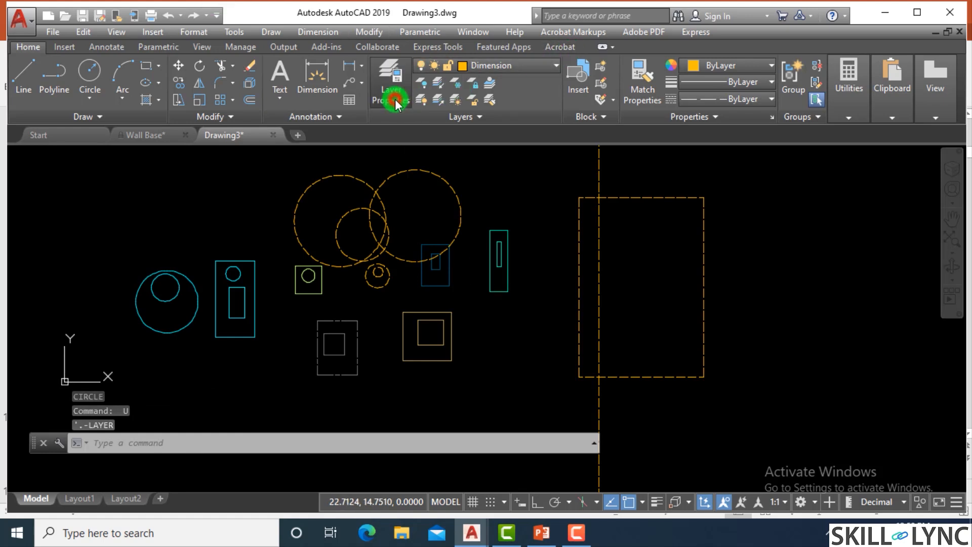
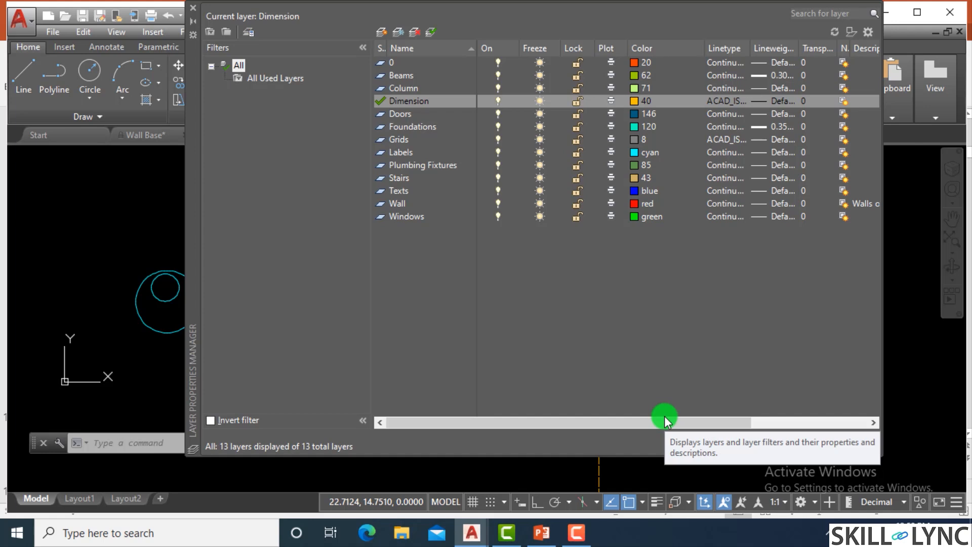
pyautogui.click(194, 11)
pyautogui.click(145, 134)
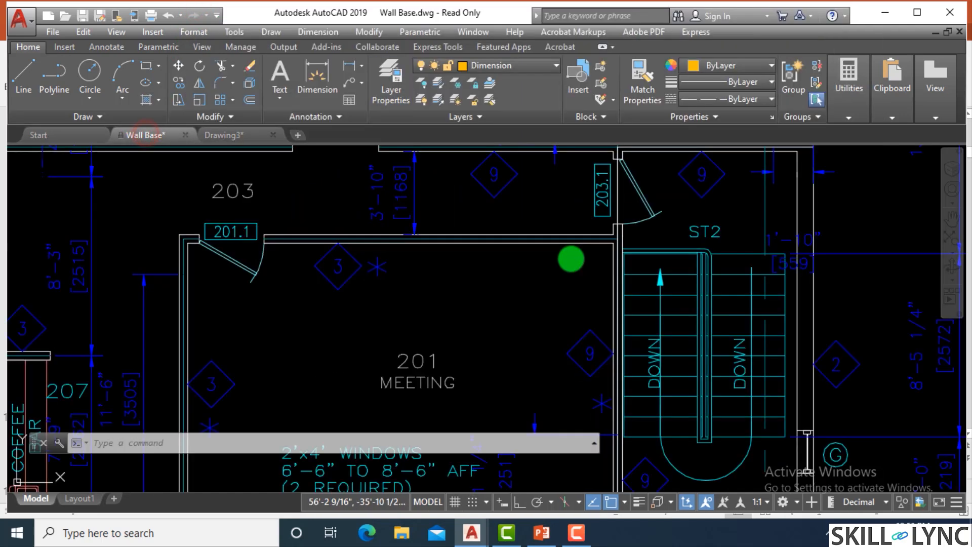
# - Turn off the 2_Arch_Plan_Dim layer using a selected dimension beside room 207 to identify it
pyautogui.scroll(-2, 517, 276)
pyautogui.scroll(2, 408, 319)
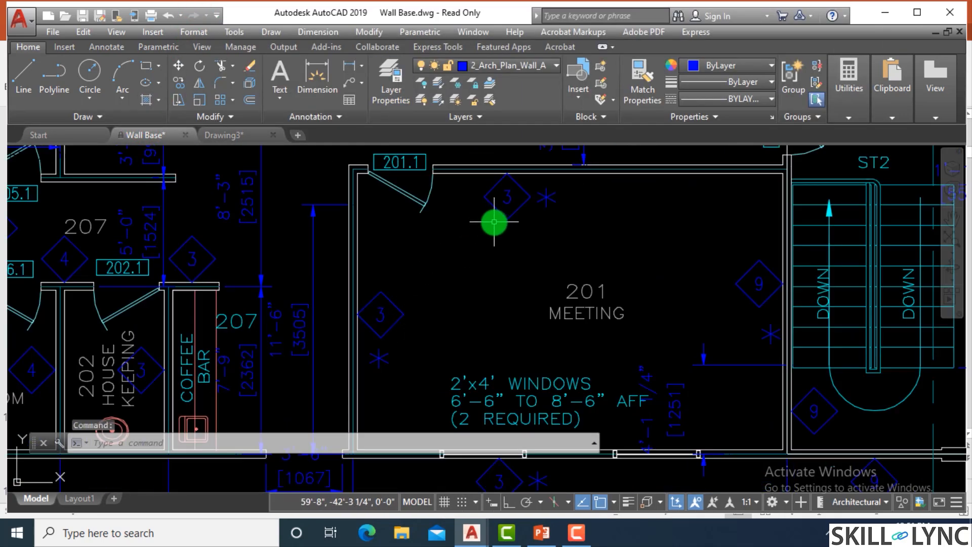
pyautogui.click(260, 207)
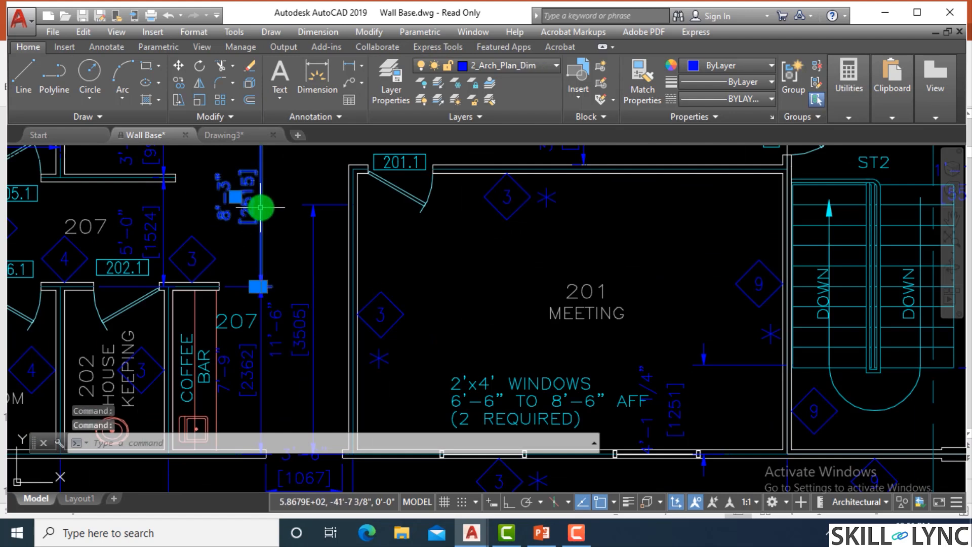
pyautogui.click(477, 83)
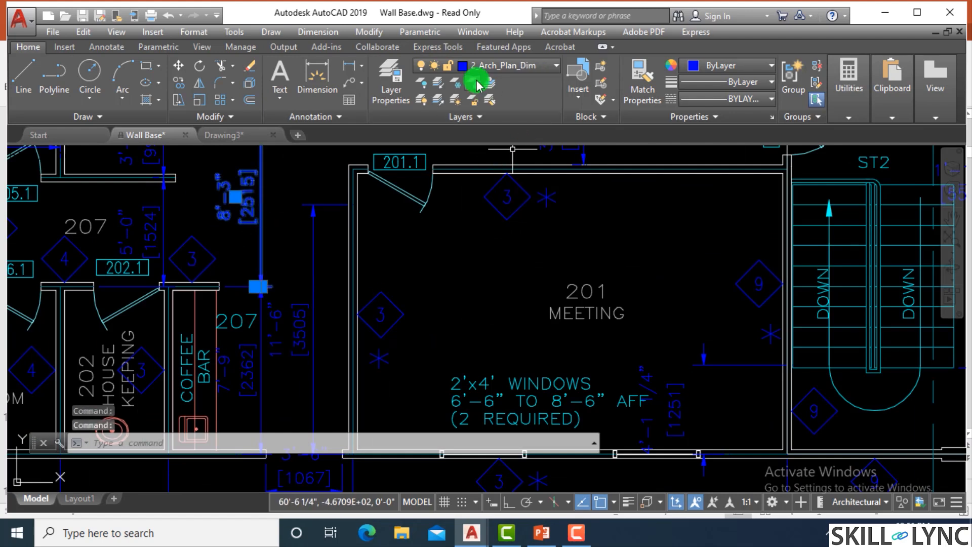
pyautogui.click(526, 67)
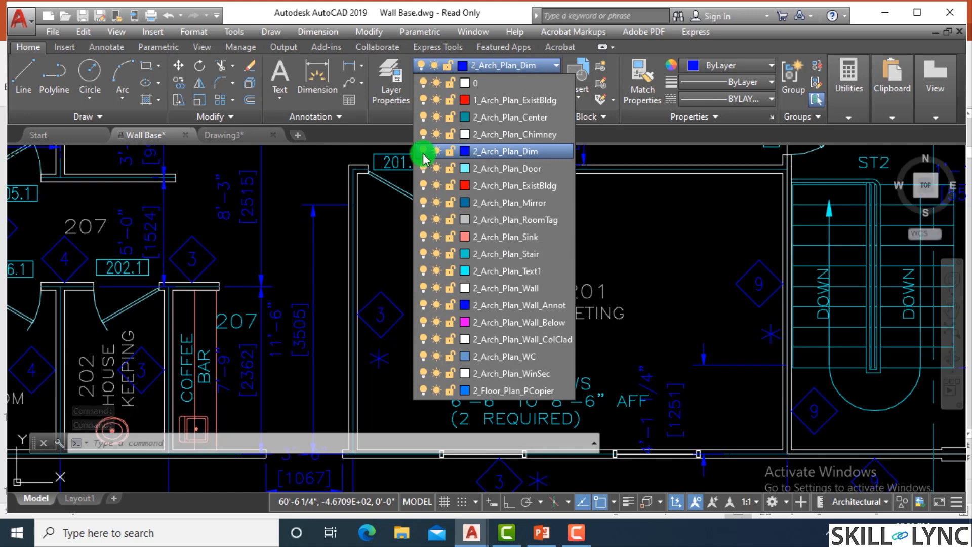
pyautogui.click(423, 152)
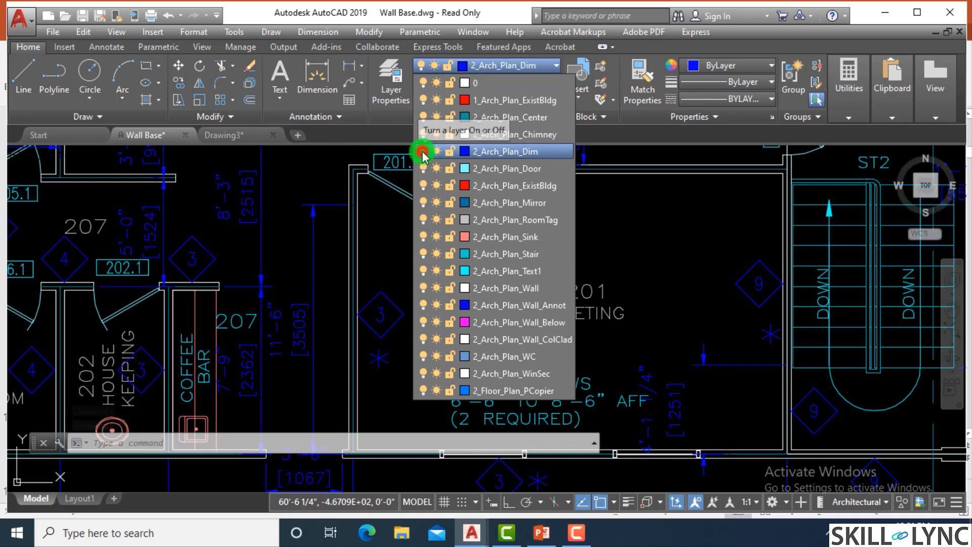
pyautogui.click(296, 190)
pyautogui.click(271, 217)
pyautogui.scroll(-5, 463, 219)
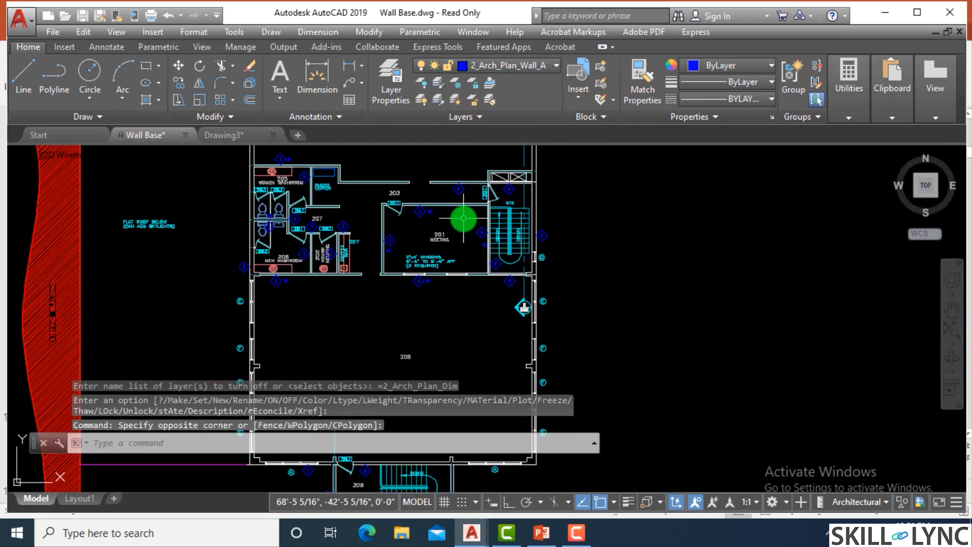
# - Turn off the current layer, 2_Arch_Plan_Wall_Annot, identified by selecting a diamond wall tag beside the meeting room
pyautogui.scroll(10, 463, 219)
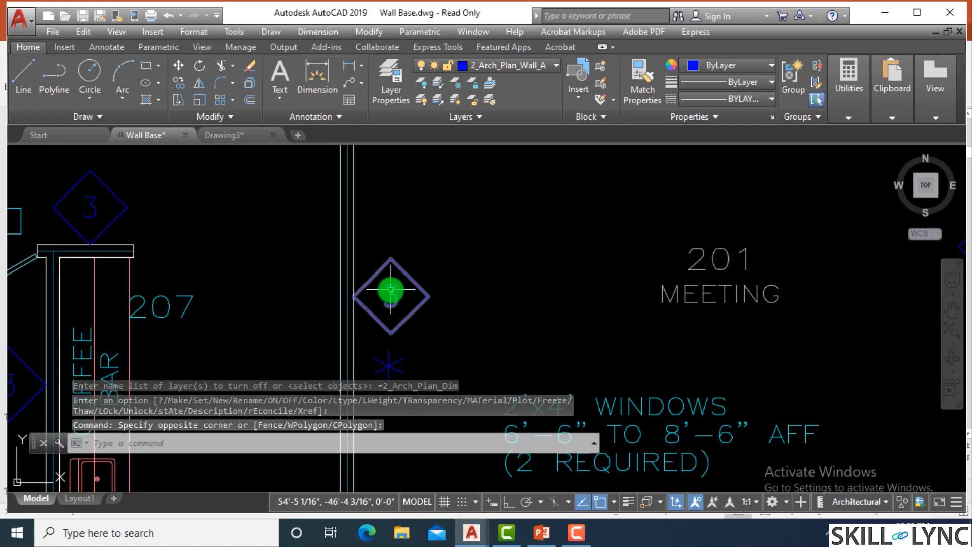
pyautogui.click(413, 313)
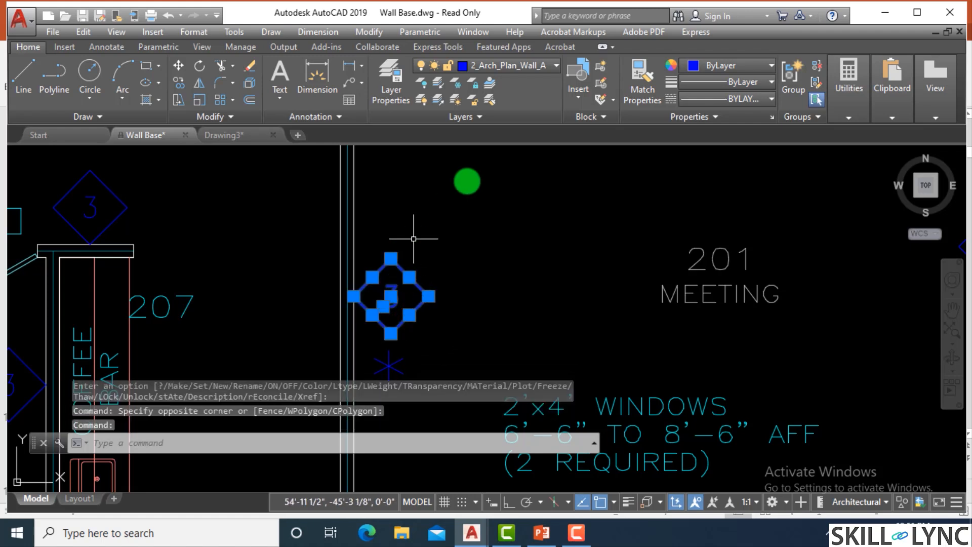
pyautogui.click(526, 65)
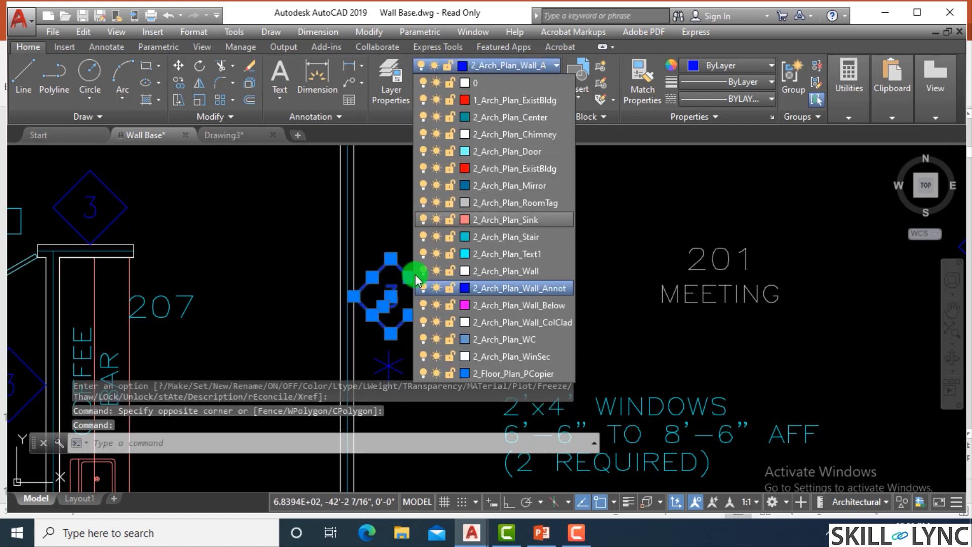
pyautogui.click(423, 286)
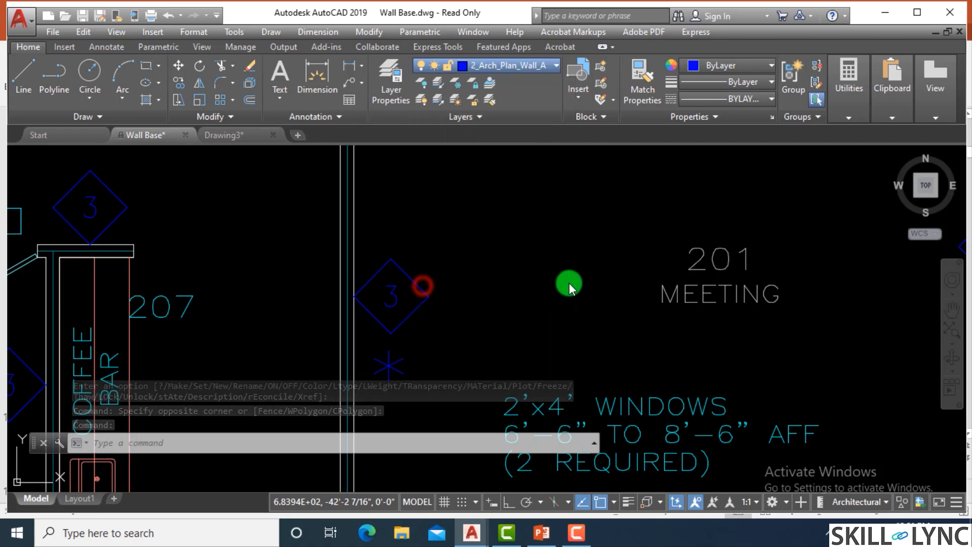
pyautogui.click(457, 191)
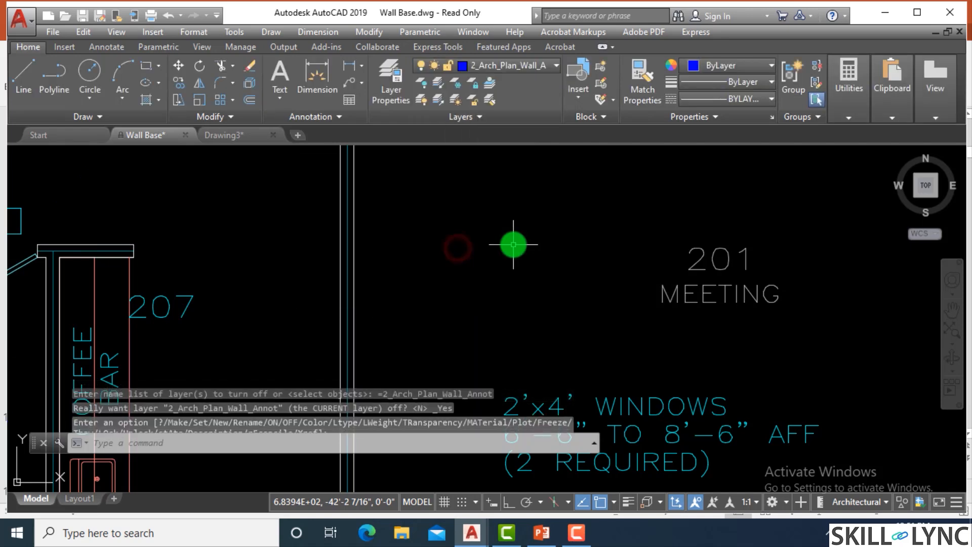
# - Make 1_Arch_Plan_ExistBldg the current layer and inspect the floor plan without its dimensions and wall tags
pyautogui.click(473, 66)
pyautogui.click(481, 96)
pyautogui.scroll(-4, 493, 245)
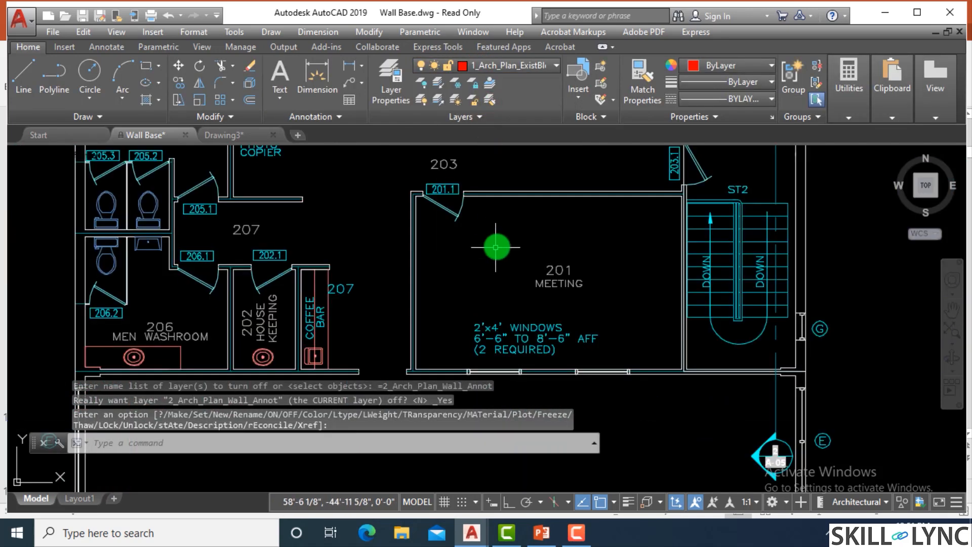
pyautogui.scroll(-6, 495, 247)
pyautogui.scroll(7, 416, 238)
pyautogui.scroll(-2, 506, 274)
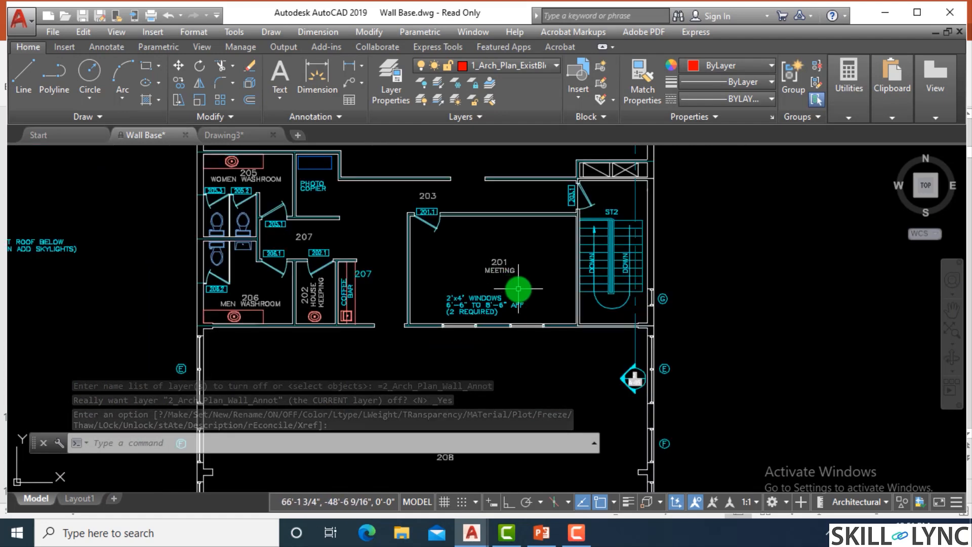
pyautogui.scroll(2, 518, 289)
# - Review the drawing's layers in the layer list and the Layer Properties Manager
pyautogui.click(496, 66)
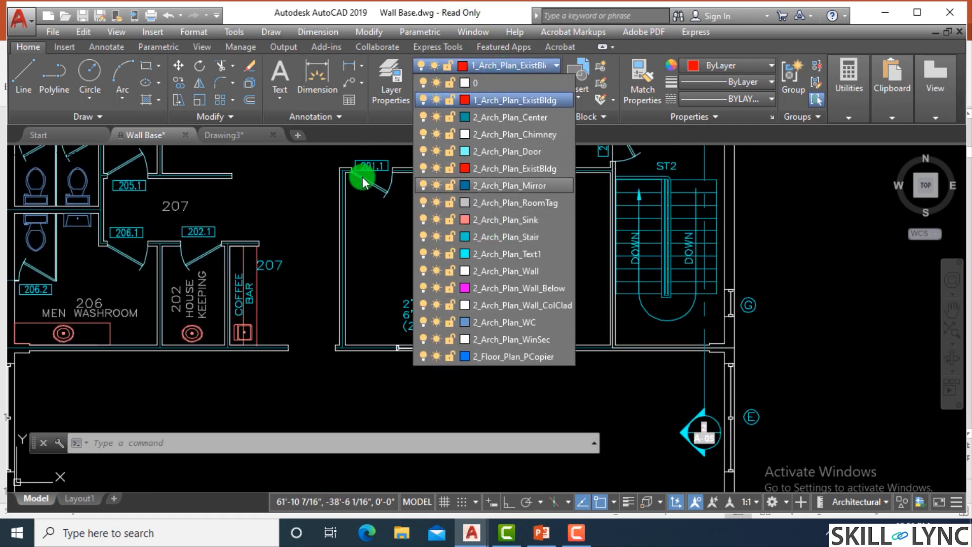
pyautogui.click(385, 86)
pyautogui.click(385, 87)
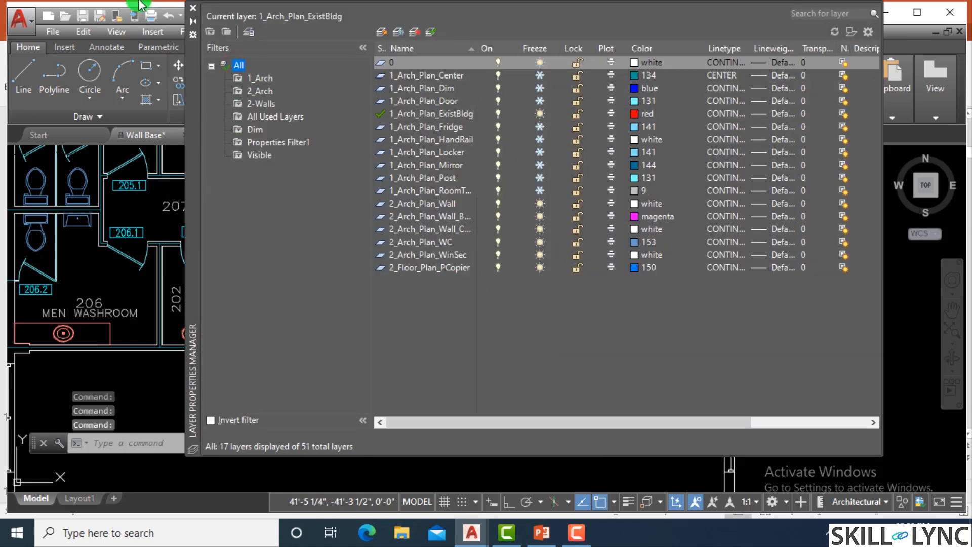
pyautogui.click(192, 7)
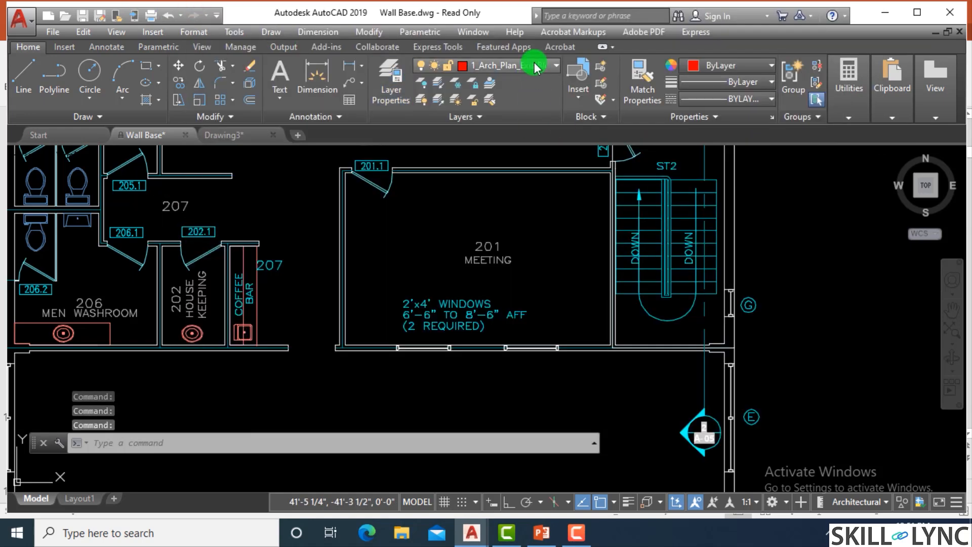
# - Make the hidden 2_Arch_Plan_Dim layer current and keep it turned off
pyautogui.click(535, 67)
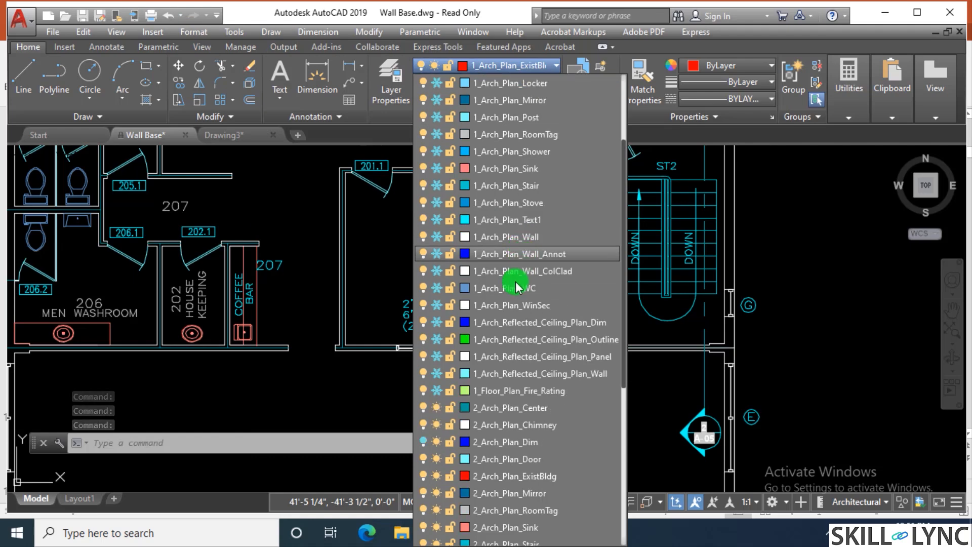
pyautogui.click(505, 443)
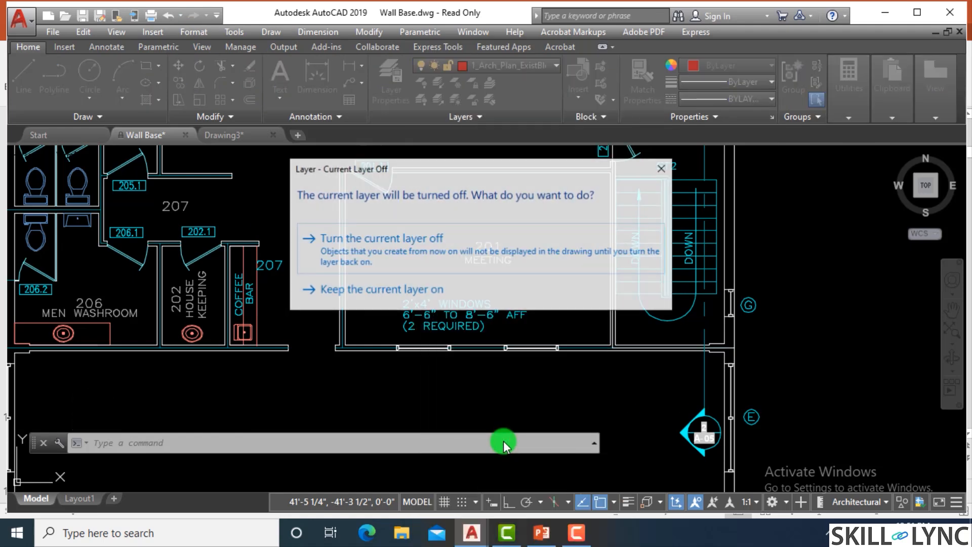
pyautogui.click(410, 260)
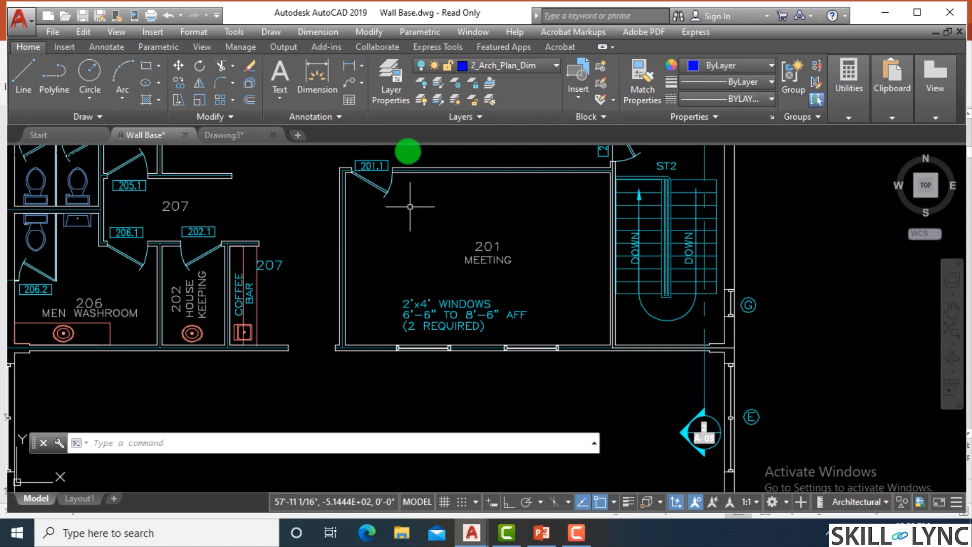
# - Try to make the frozen 1_Floor_Plan_Fire_Rating layer current, and make 2_Arch_Plan_Center current instead
pyautogui.click(506, 66)
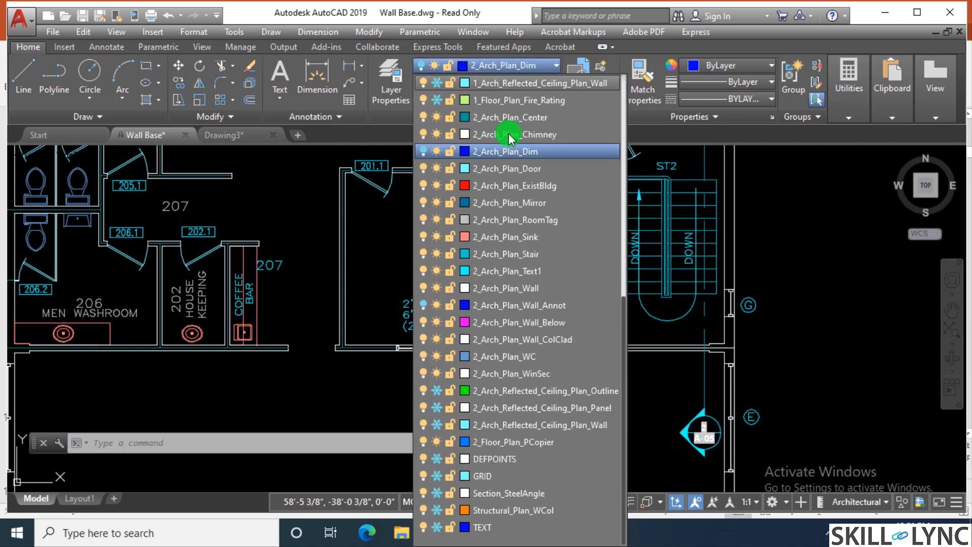
pyautogui.click(507, 95)
pyautogui.click(573, 297)
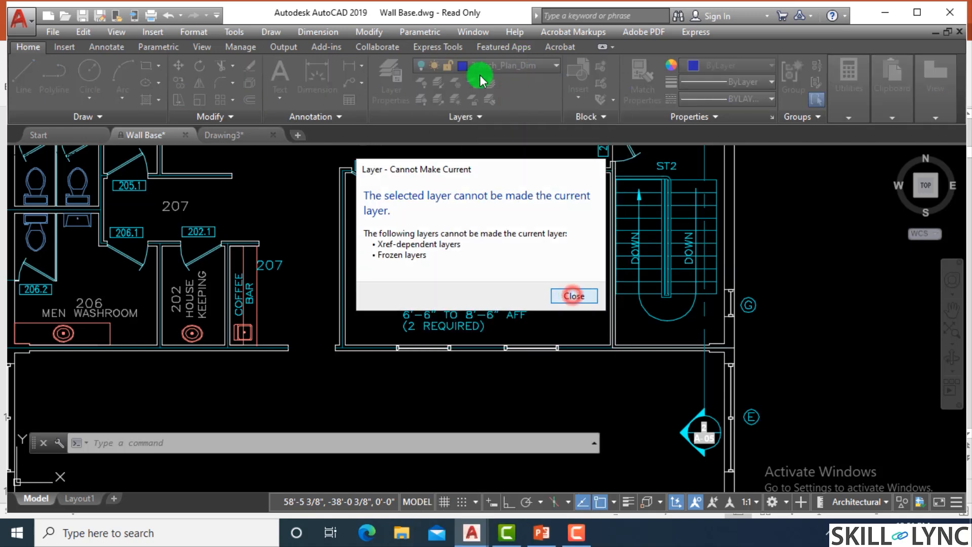
pyautogui.click(496, 65)
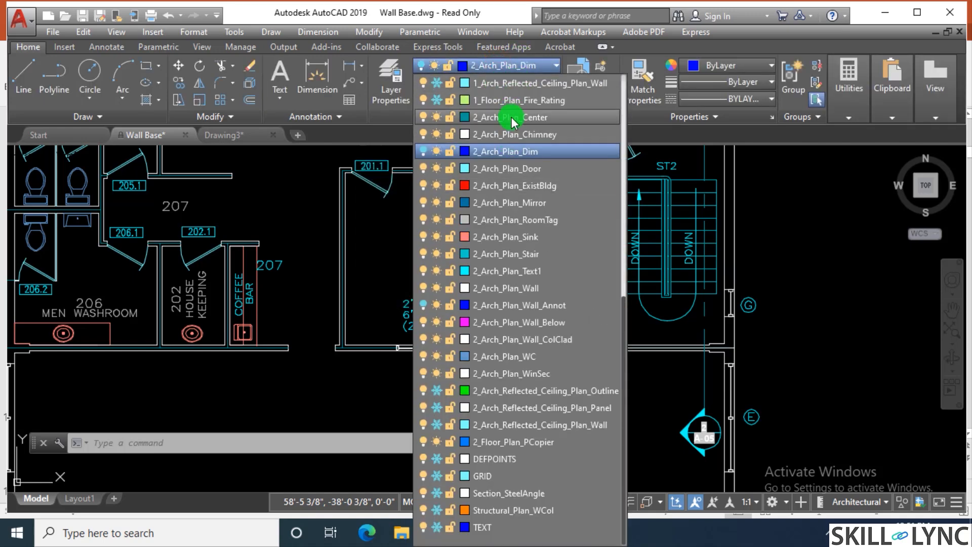
pyautogui.click(513, 118)
pyautogui.scroll(-5, 499, 239)
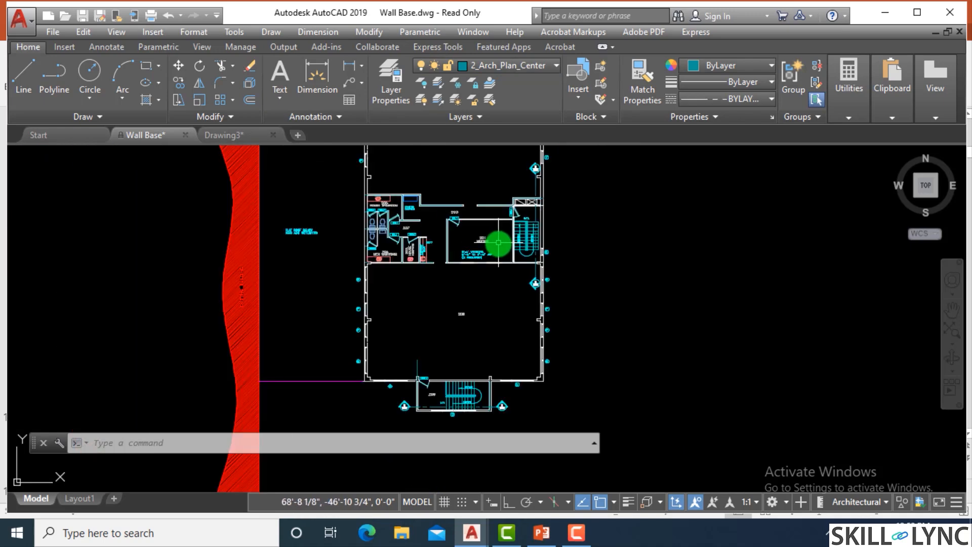
pyautogui.scroll(3, 491, 219)
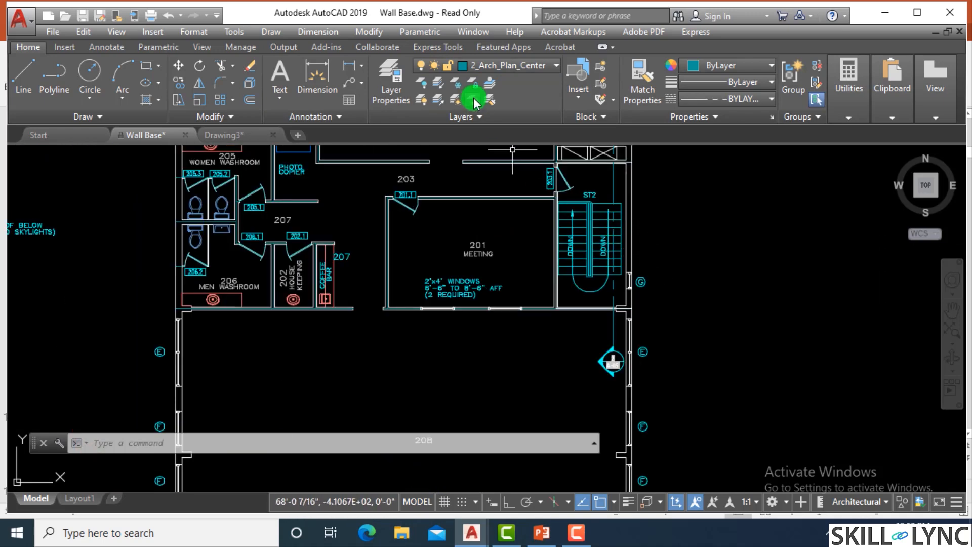
# - Turn the 2_Arch_Plan_Wall_Annot layer back on individually, and undo that change
pyautogui.click(499, 66)
pyautogui.scroll(7, 505, 488)
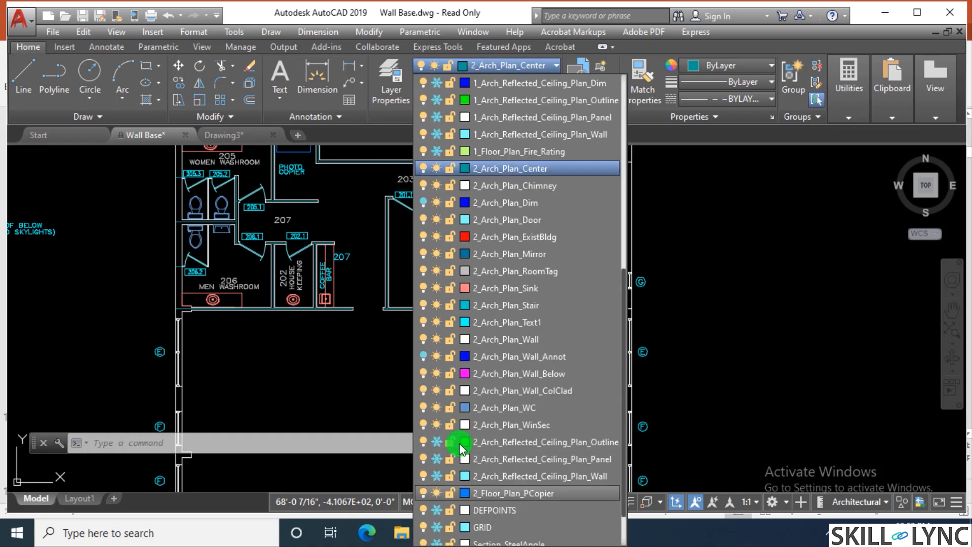
pyautogui.scroll(1, 462, 422)
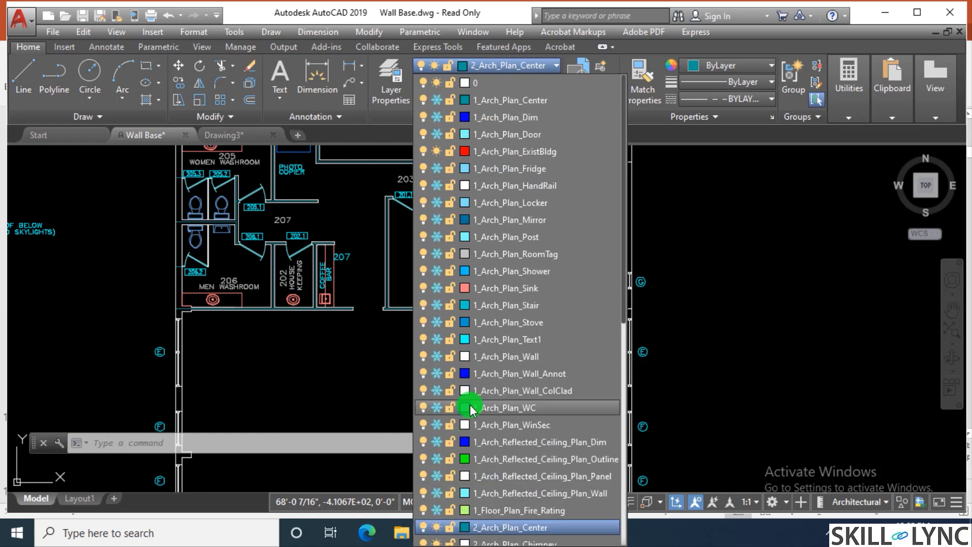
pyautogui.scroll(-7, 456, 375)
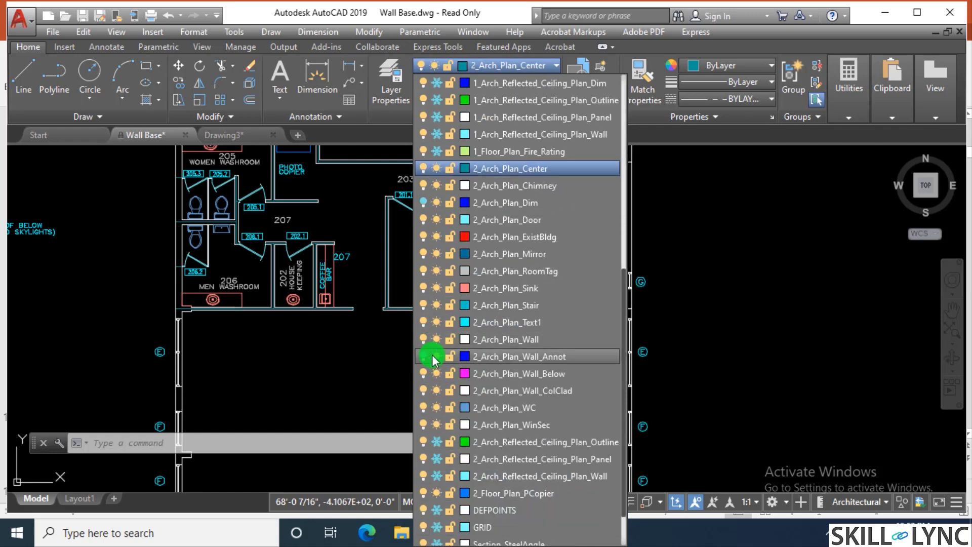
pyautogui.click(423, 356)
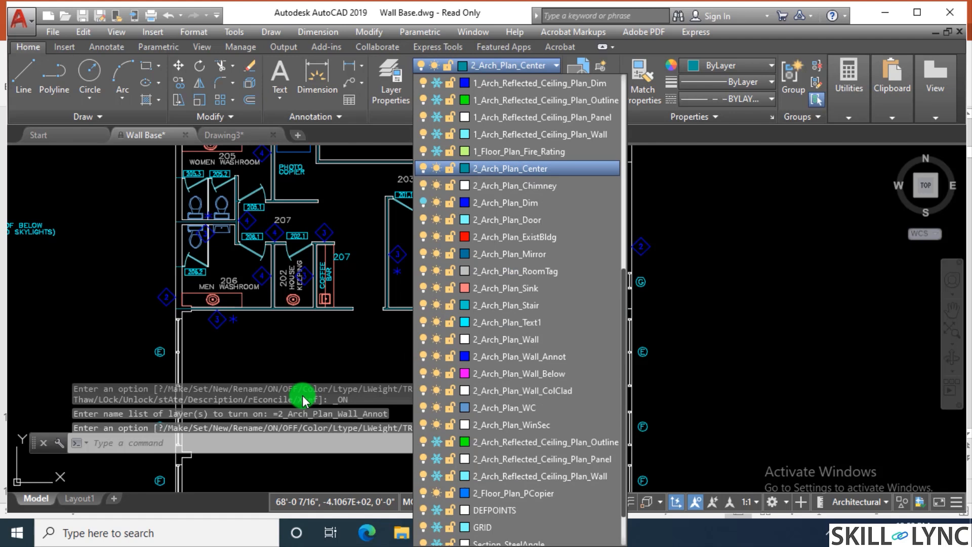
pyautogui.click(331, 365)
pyautogui.click(358, 368)
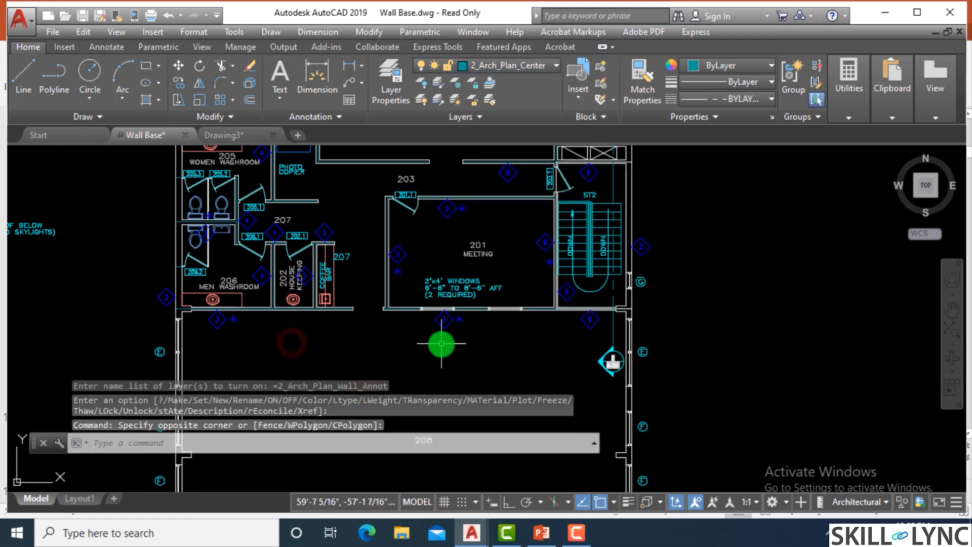
pyautogui.hotkey('ctrl', 'z')
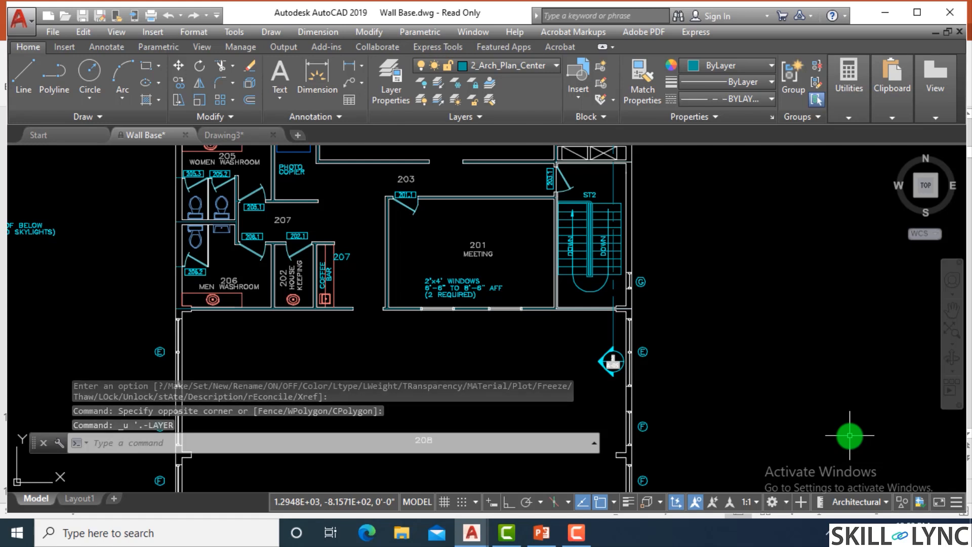
# - Turn on all layers at once with the LAYON command and check a restored dimension outside the plan
pyautogui.write('la')
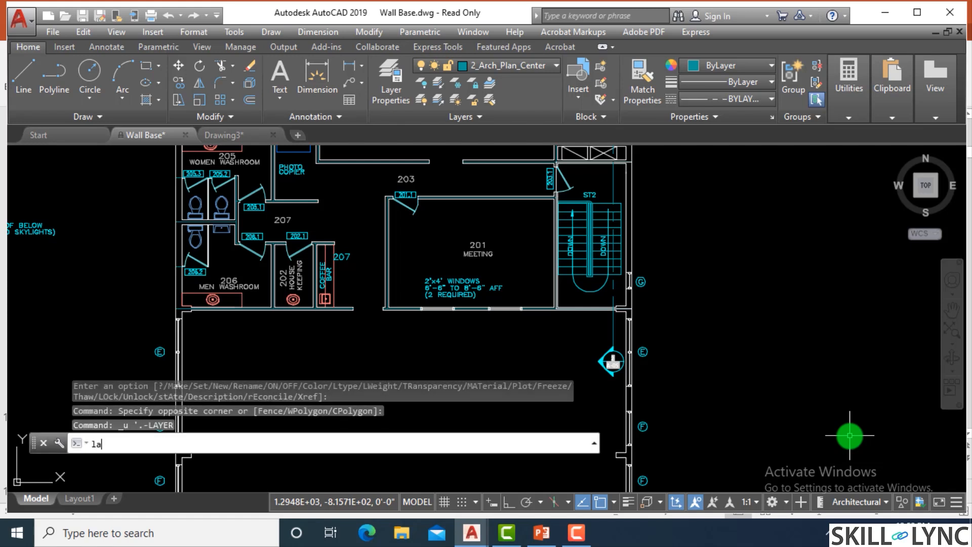
pyautogui.write('yon')
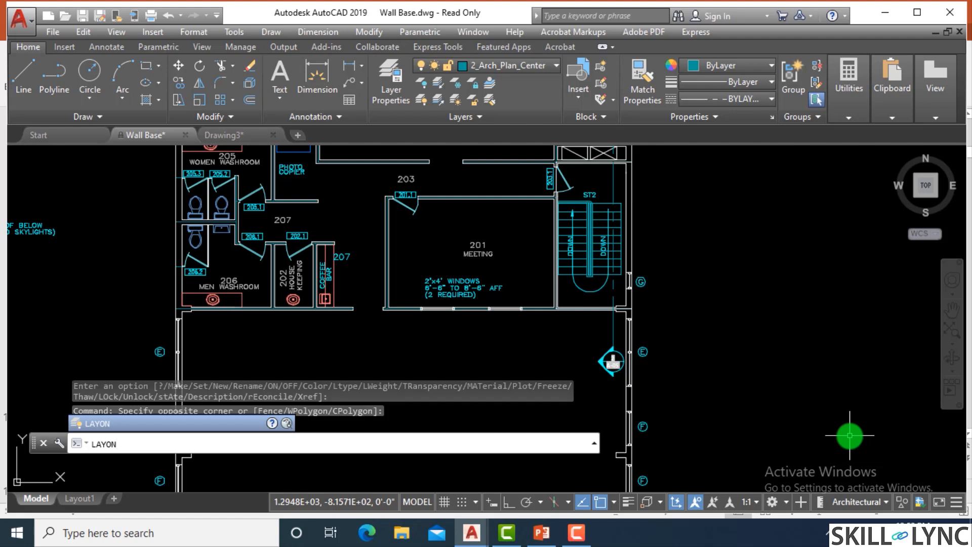
pyautogui.press('Return')
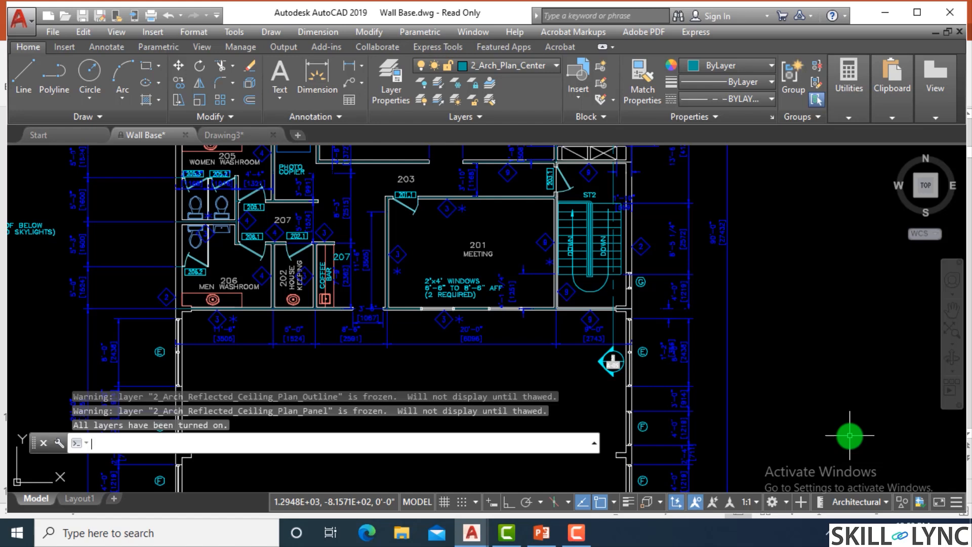
pyautogui.click(715, 290)
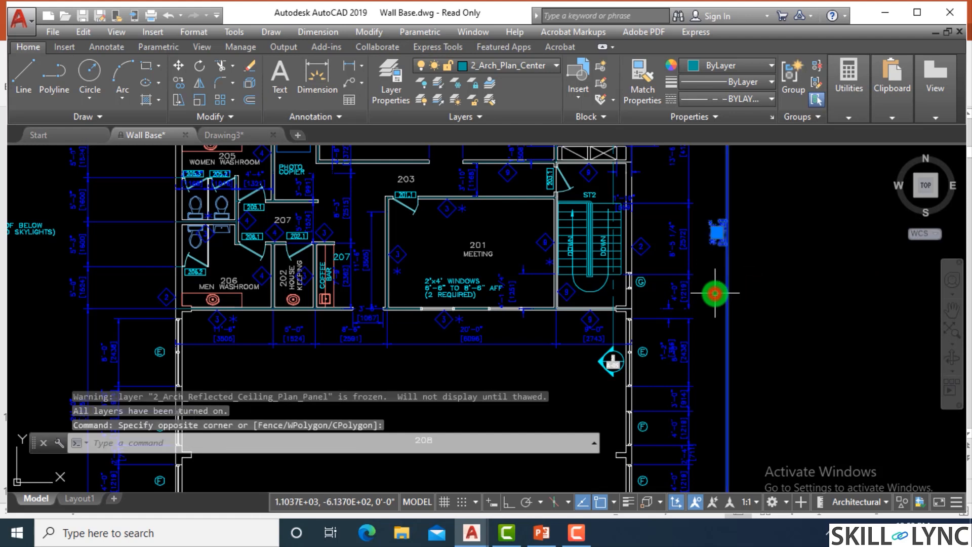
pyautogui.press('Escape')
pyautogui.press('Escape')
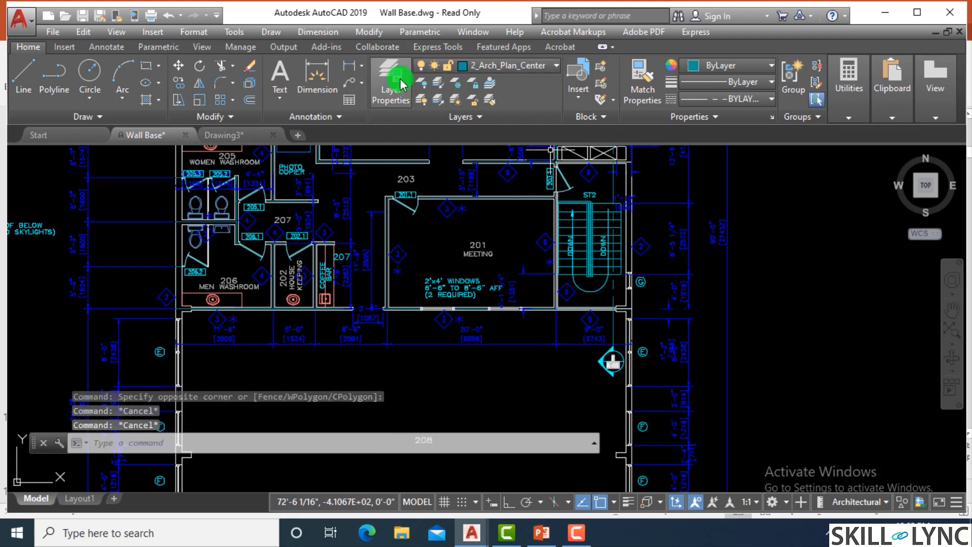
# - Use LAYOFF to turn off the layers of the plan's dimensions, the MEETING room tag and the window note in room 201
pyautogui.write('layo')
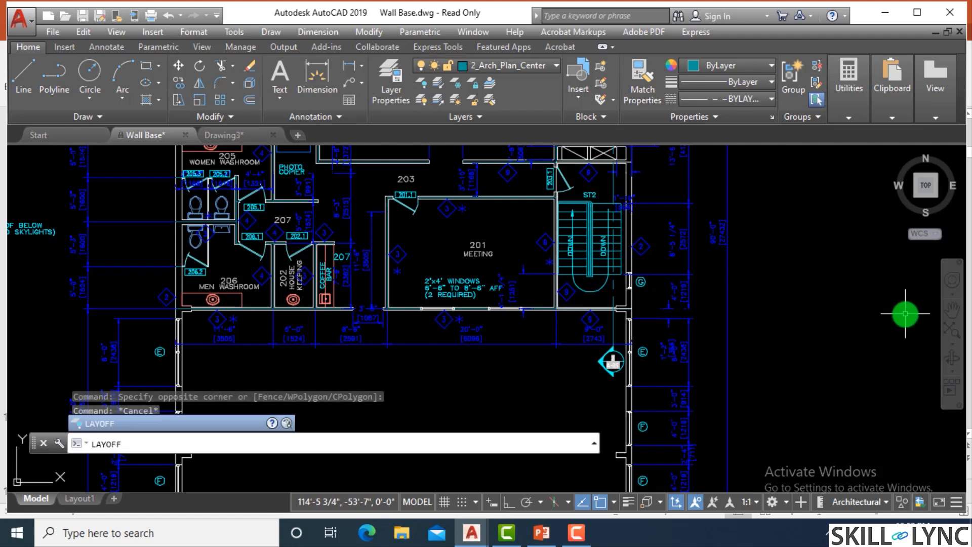
pyautogui.press('Return')
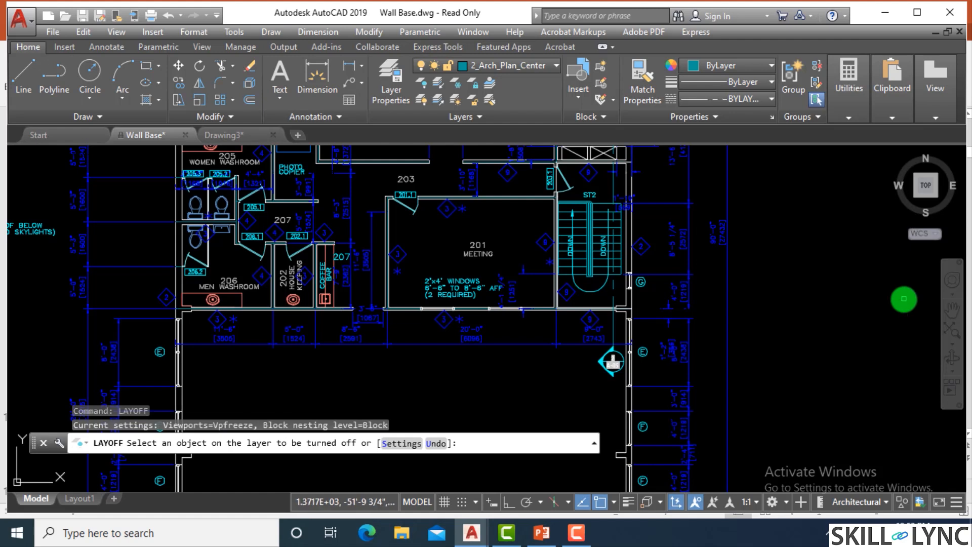
pyautogui.click(727, 302)
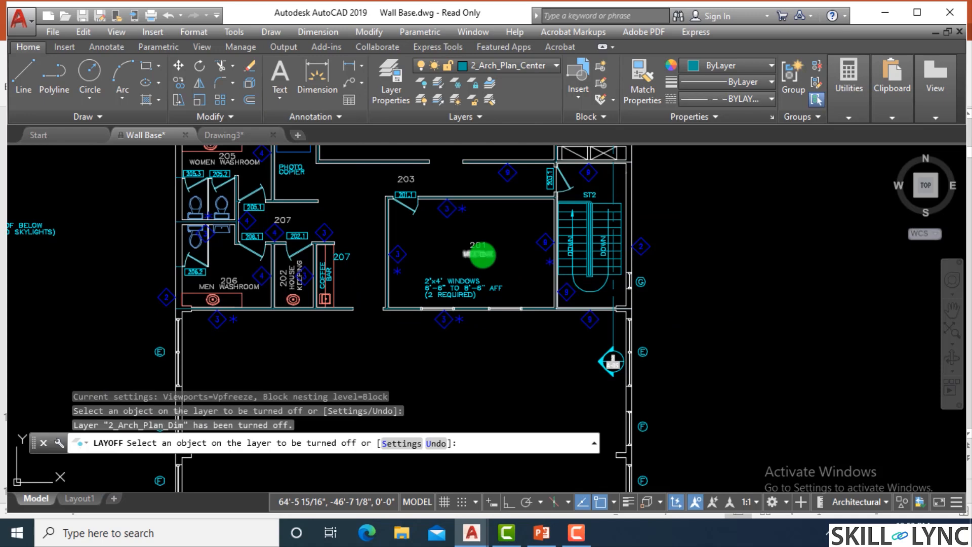
pyautogui.scroll(3, 482, 254)
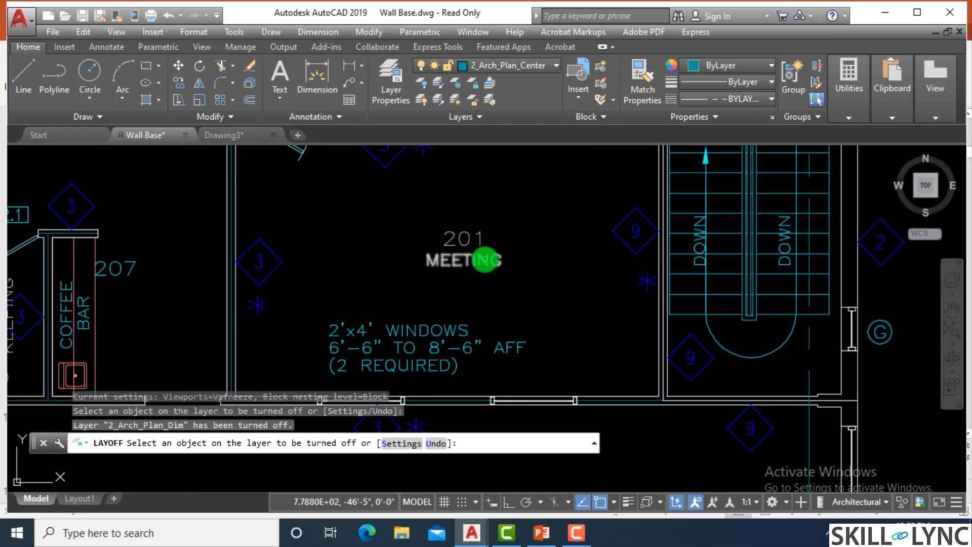
pyautogui.click(484, 260)
pyautogui.scroll(-6, 486, 257)
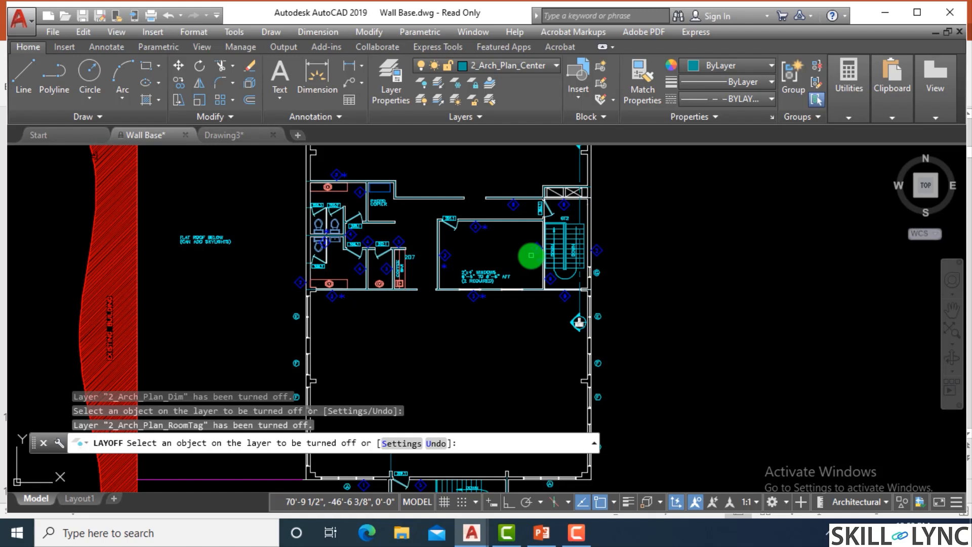
pyautogui.scroll(2, 477, 220)
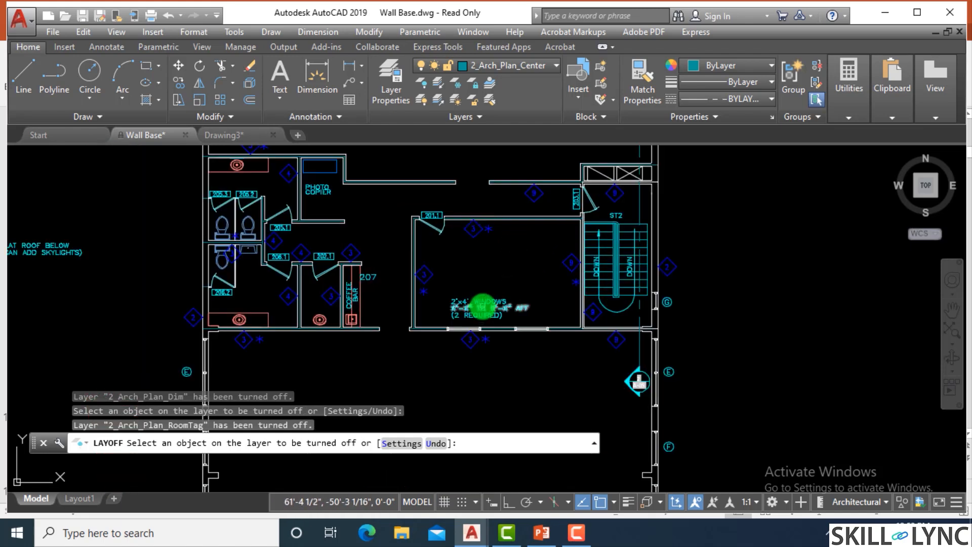
pyautogui.click(482, 304)
pyautogui.press('Escape')
pyautogui.press('Escape')
pyautogui.press('Escape')
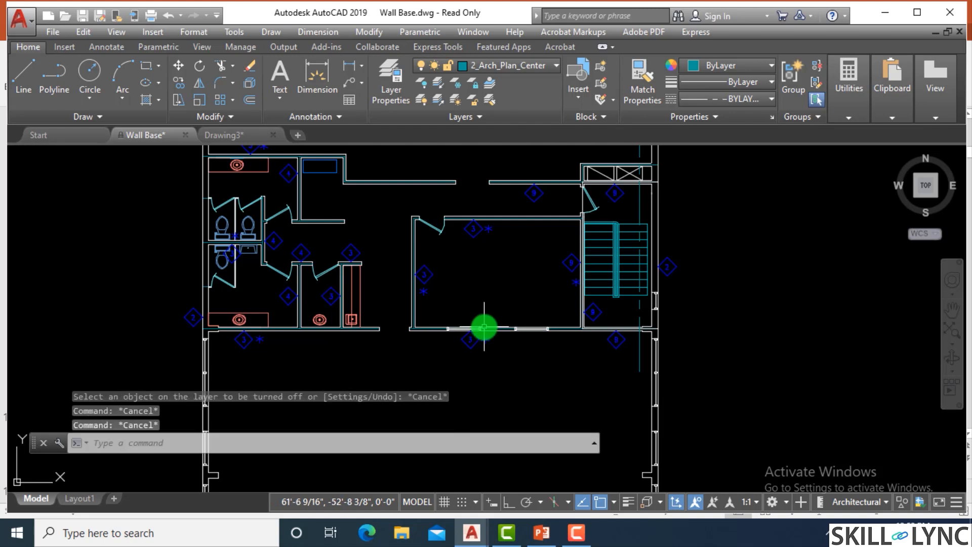
# - Turn off the 2_Arch_Plan_Wall_Annot layer with LAYOFF by picking a blue wall tag near the coffee bar
pyautogui.write('layo')
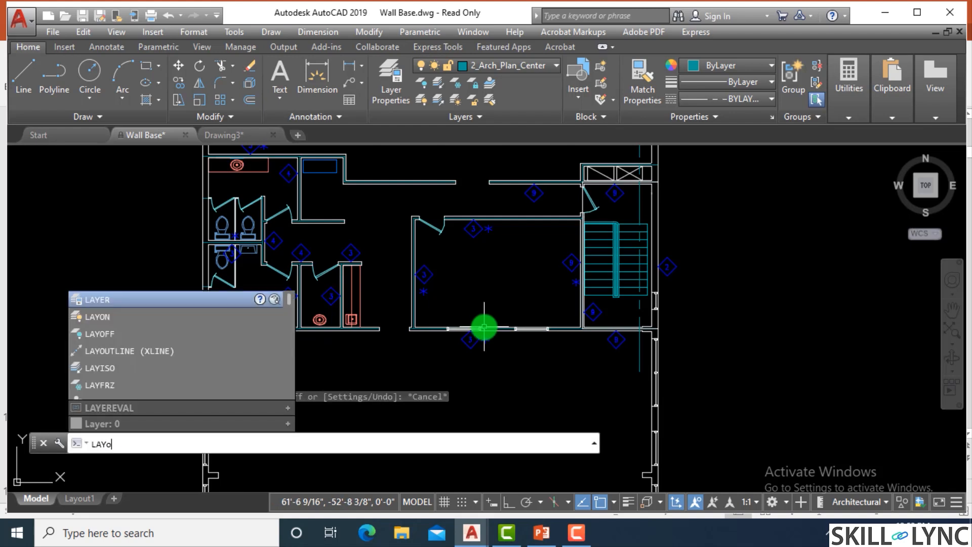
pyautogui.write('ff')
pyautogui.press('Return')
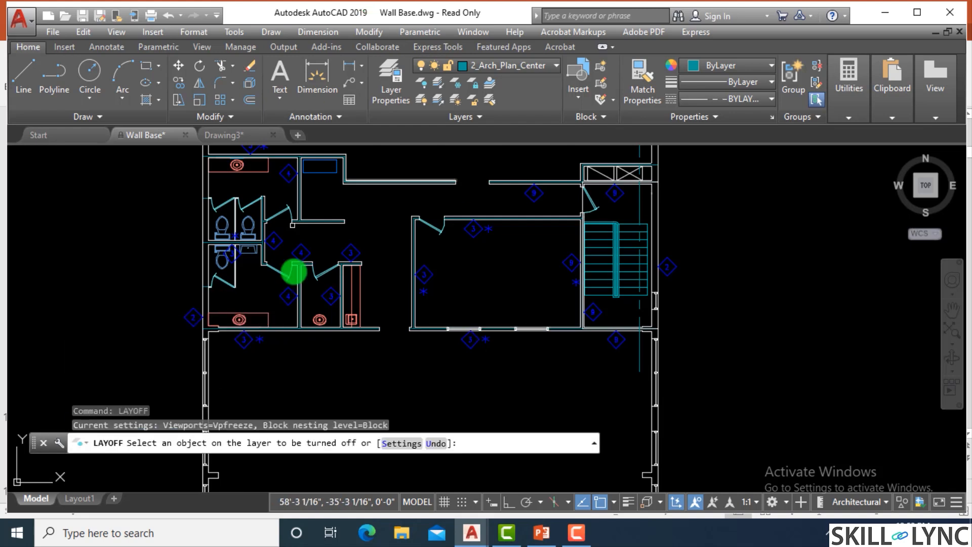
pyautogui.click(354, 248)
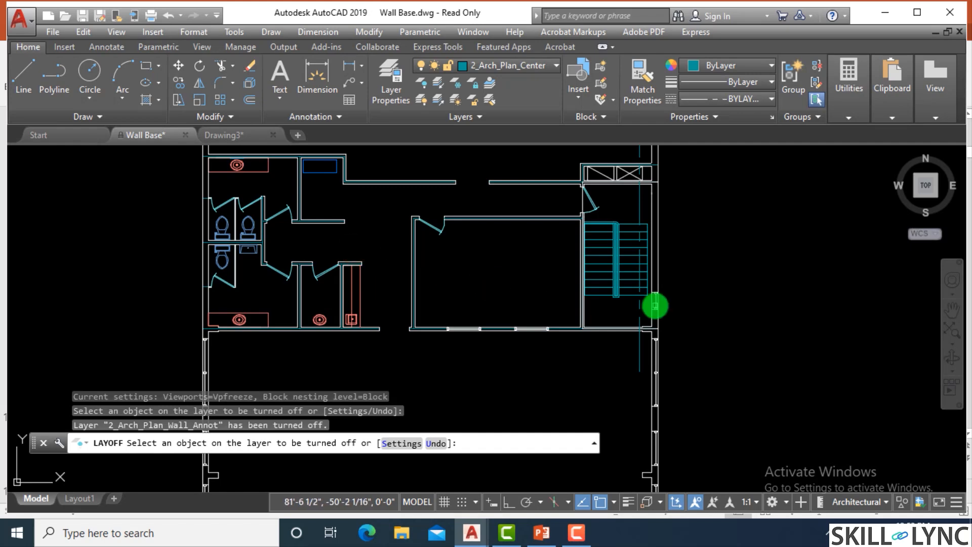
pyautogui.press('Escape')
pyautogui.scroll(-2, 647, 304)
pyautogui.scroll(-1, 647, 304)
pyautogui.scroll(1, 647, 304)
pyautogui.press('Escape')
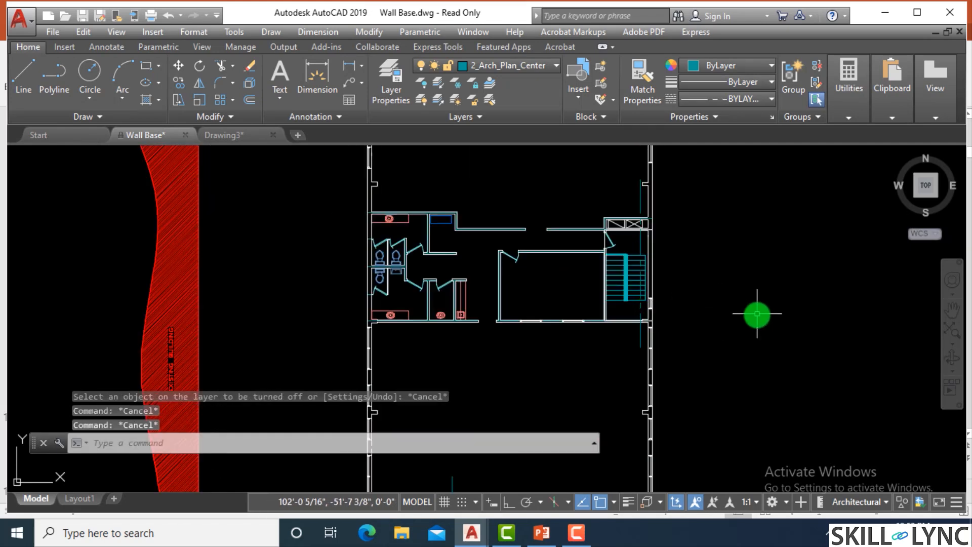
pyautogui.press('Escape')
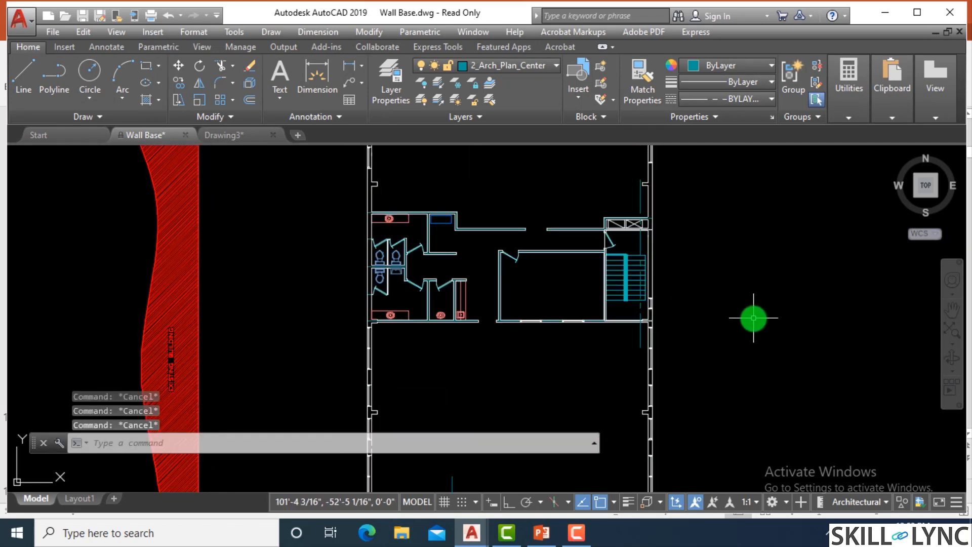
# - Turn all floor plan layers back on with LAYON and check their states in the layer properties
pyautogui.write('layon')
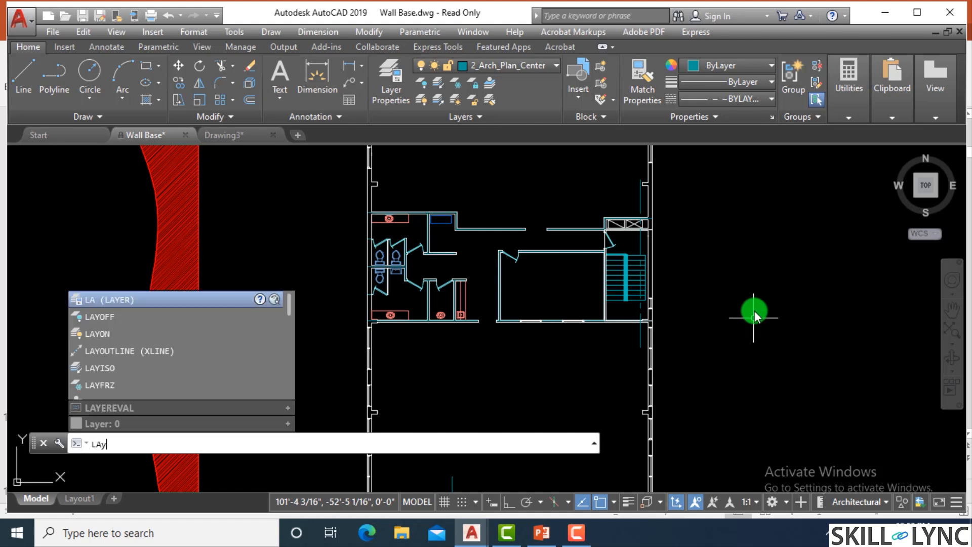
pyautogui.press('Return')
pyautogui.press('Return')
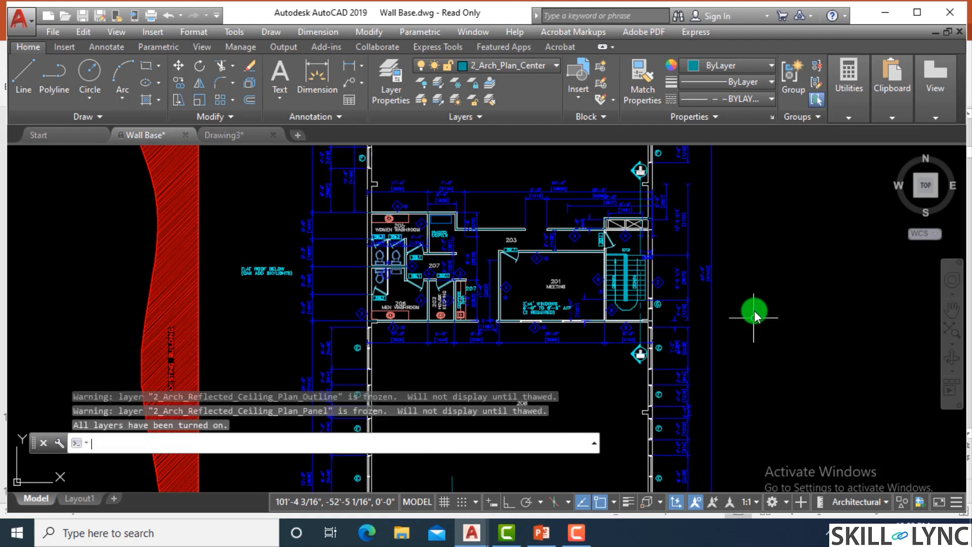
pyautogui.click(402, 94)
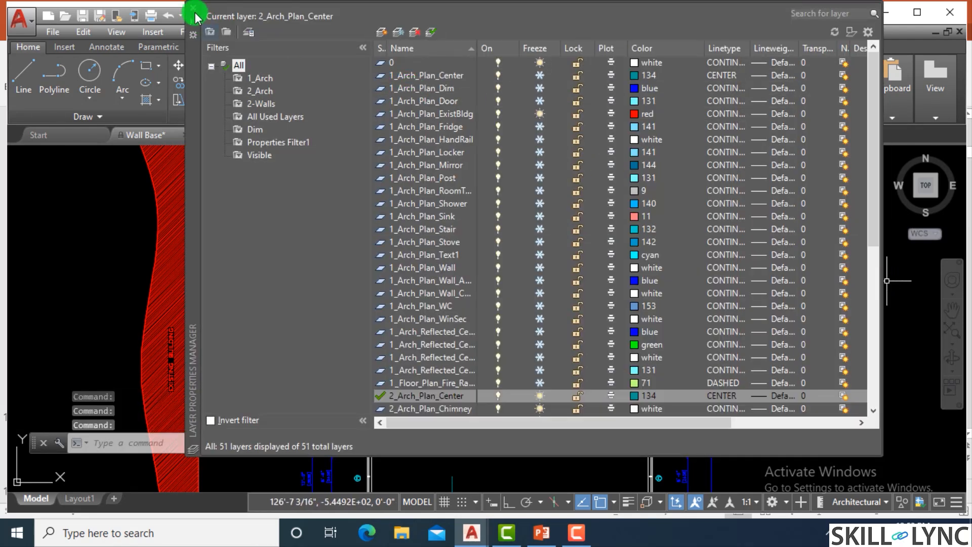
pyautogui.click(192, 8)
# - Switch to Drawing3 and turn off its current Dimension layer with LAYOFF by picking the large dashed rectangle
pyautogui.click(237, 135)
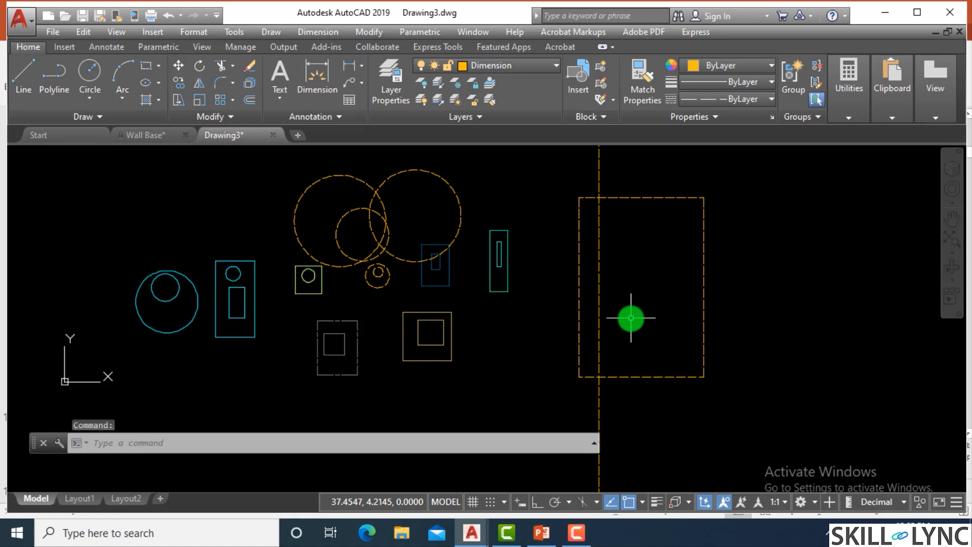
pyautogui.write('l')
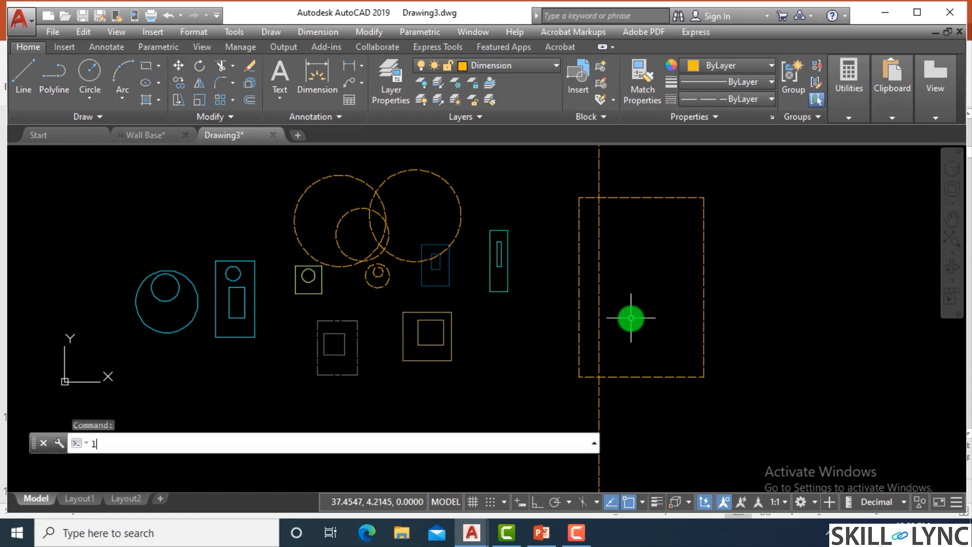
pyautogui.write('ayo')
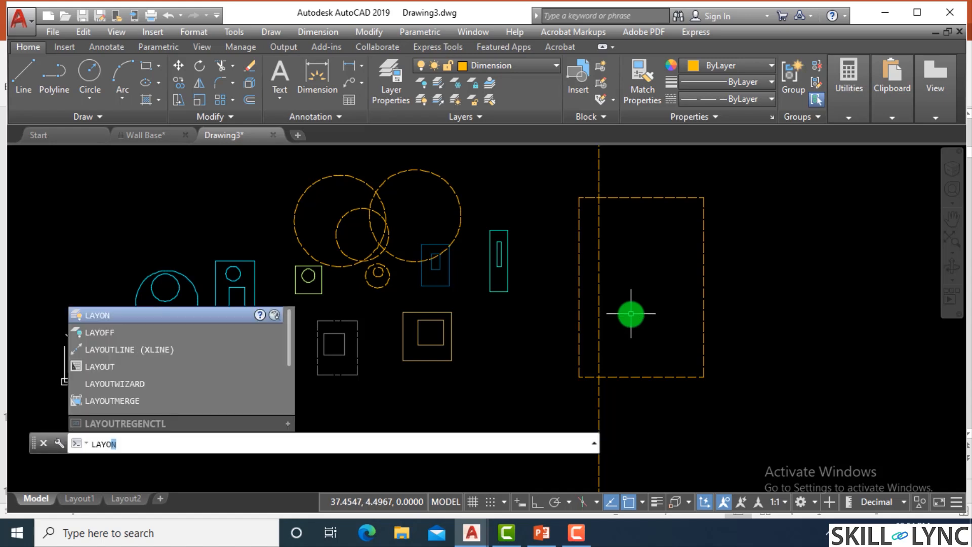
pyautogui.write('ff')
pyautogui.press('Return')
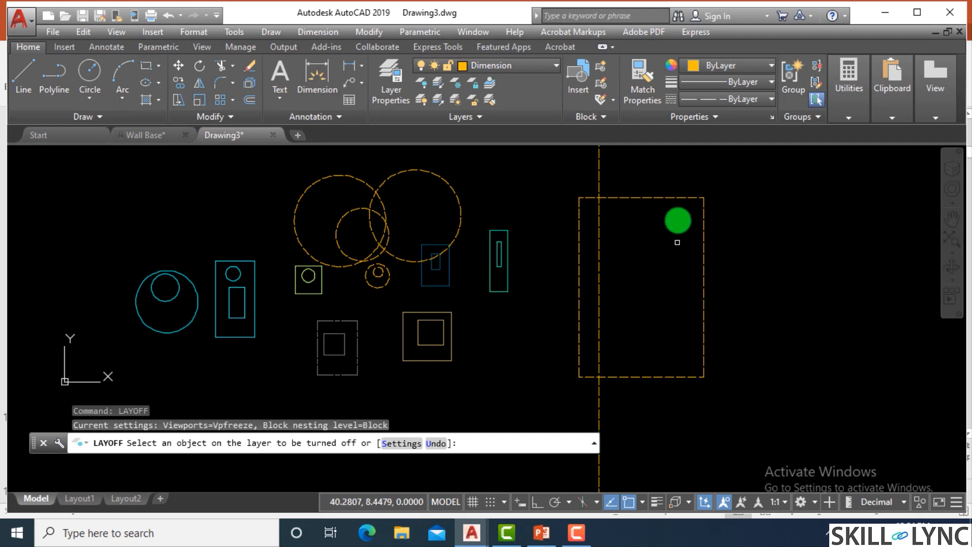
pyautogui.click(673, 198)
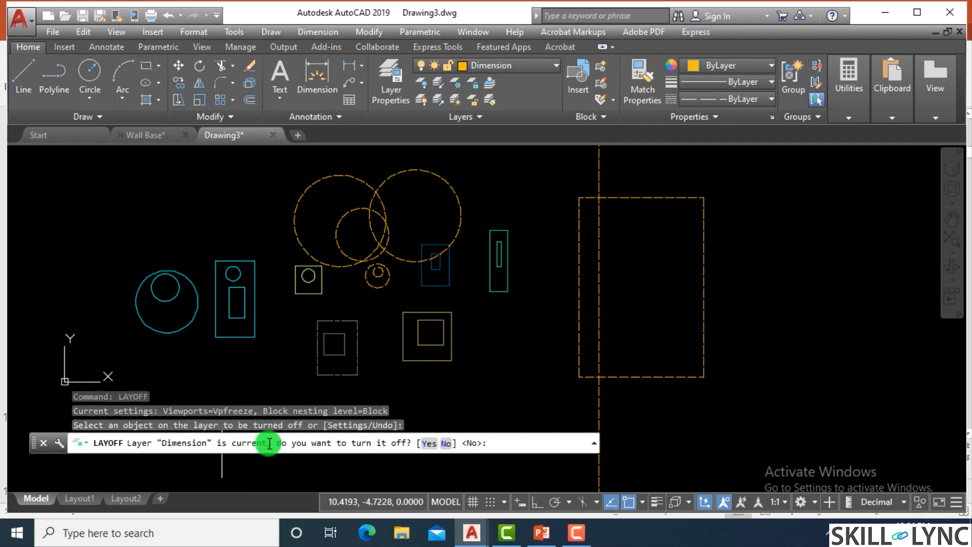
pyautogui.click(426, 444)
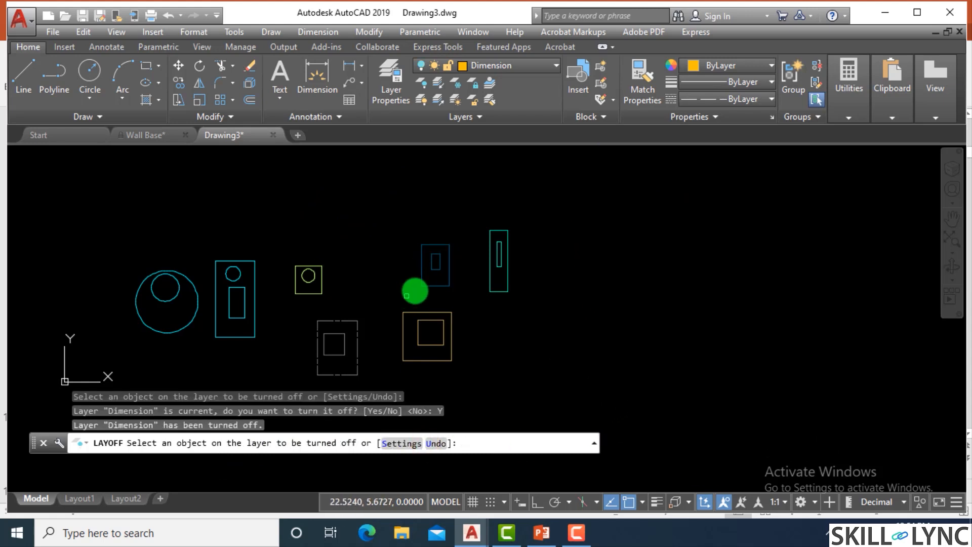
# - Turn off the Doors, Foundations, Column and Labels layers by picking an object on each one
pyautogui.click(421, 286)
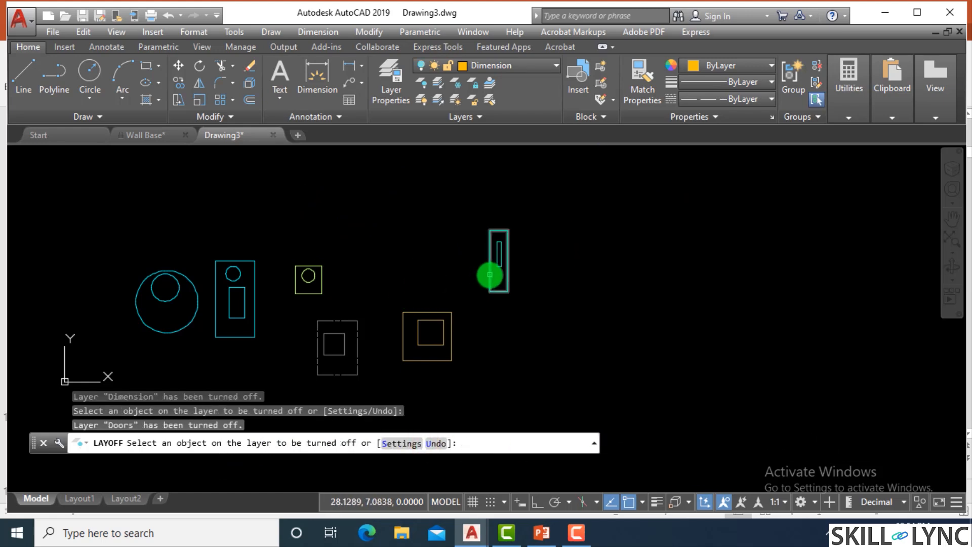
pyautogui.click(490, 273)
pyautogui.click(305, 279)
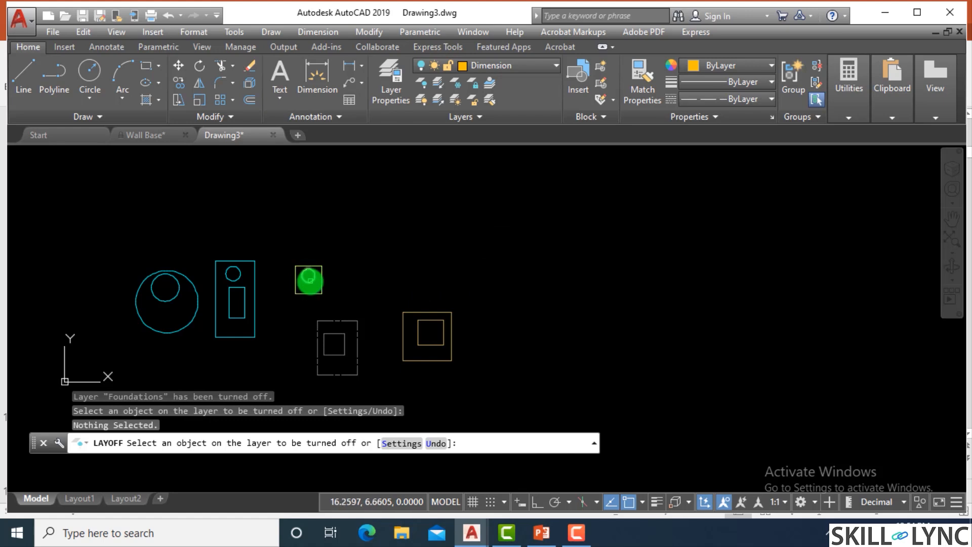
pyautogui.click(309, 282)
pyautogui.click(251, 288)
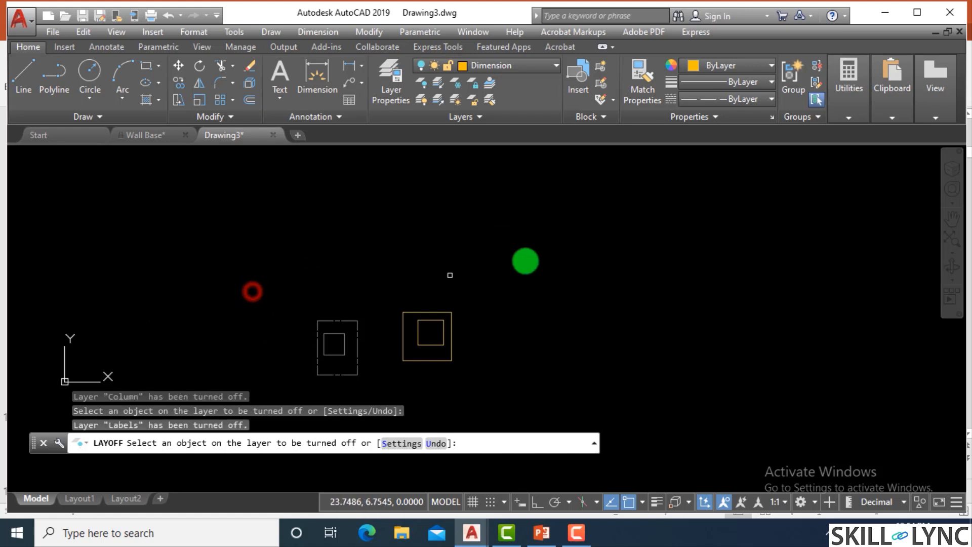
pyautogui.press('Escape')
pyautogui.press('Escape')
pyautogui.press('Escape')
pyautogui.press('Escape')
# - Restore every layer in Drawing3 with the LAYON command
pyautogui.write('l')
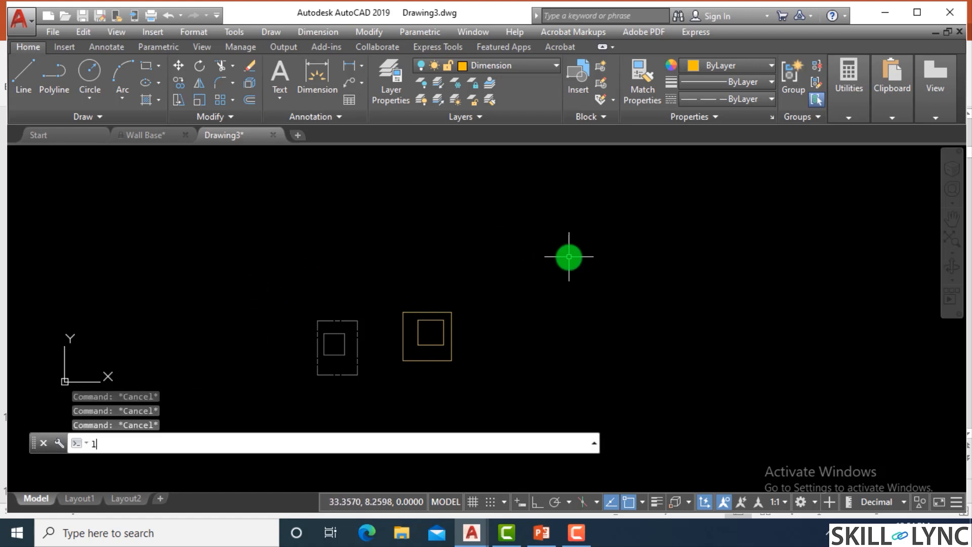
pyautogui.write('ayo')
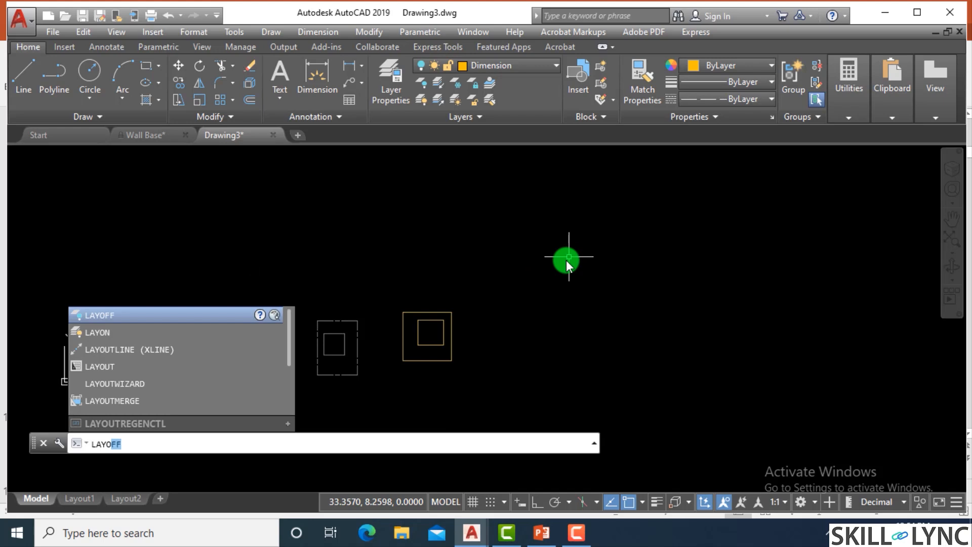
pyautogui.write('n')
pyautogui.press('Return')
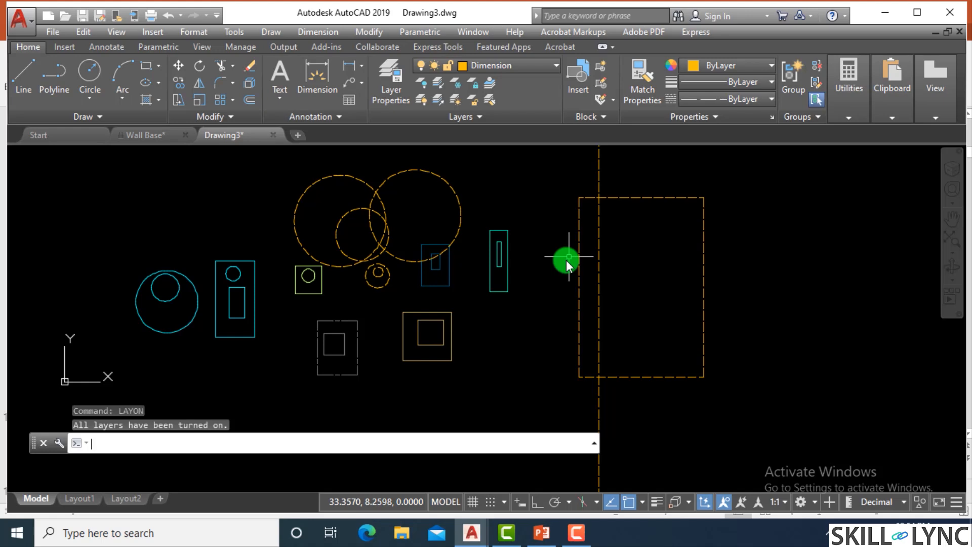
# - Lock the Doors layer in the layer properties and compare its objects with those on unlocked layers
pyautogui.press('Return')
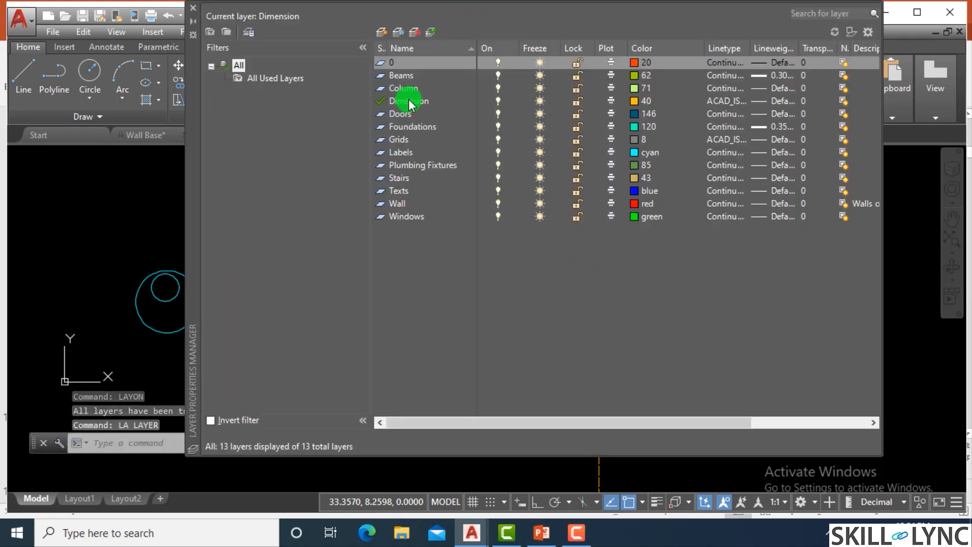
pyautogui.click(403, 113)
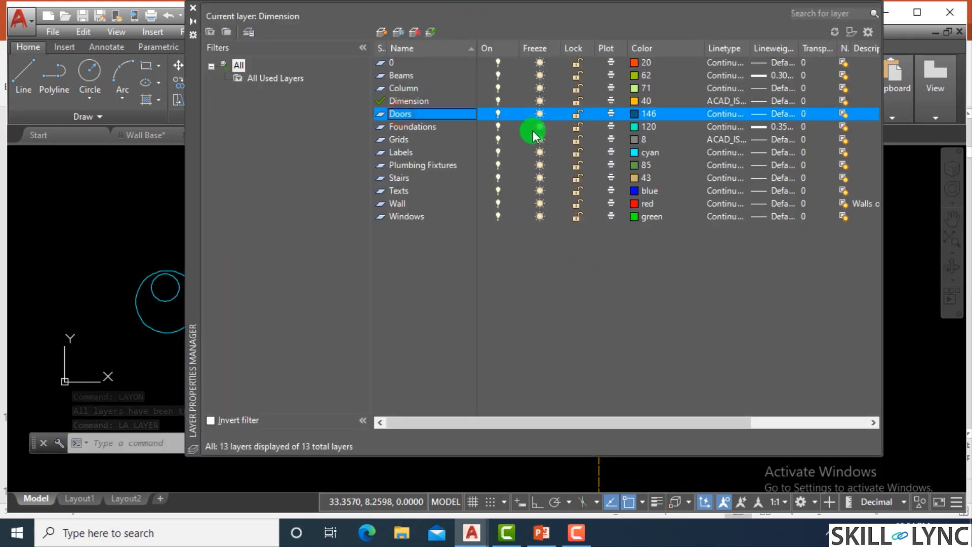
pyautogui.click(575, 120)
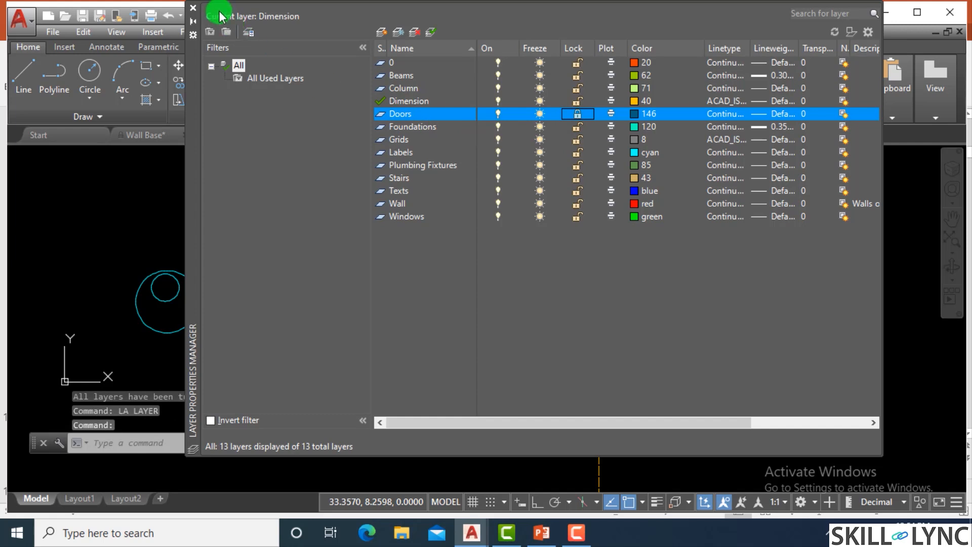
pyautogui.click(576, 115)
pyautogui.click(576, 115)
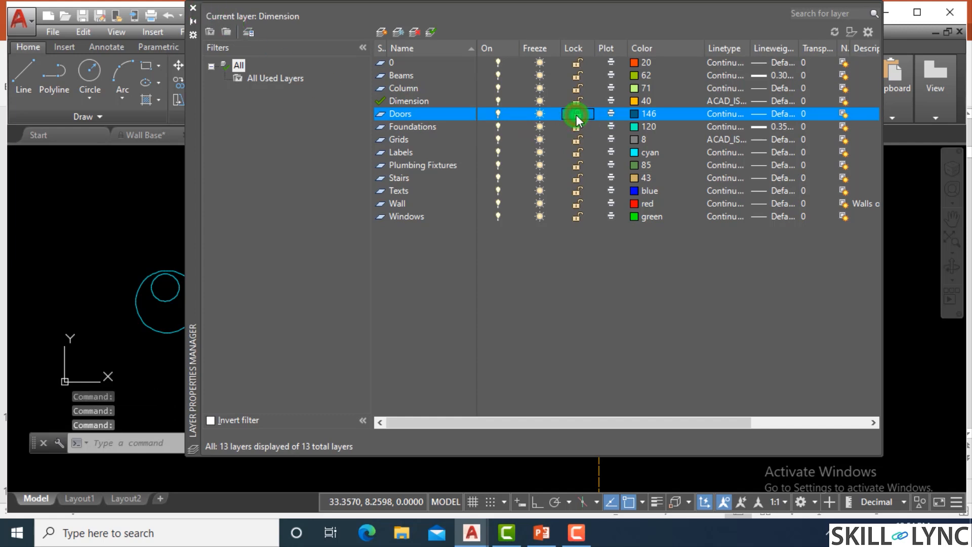
pyautogui.click(576, 116)
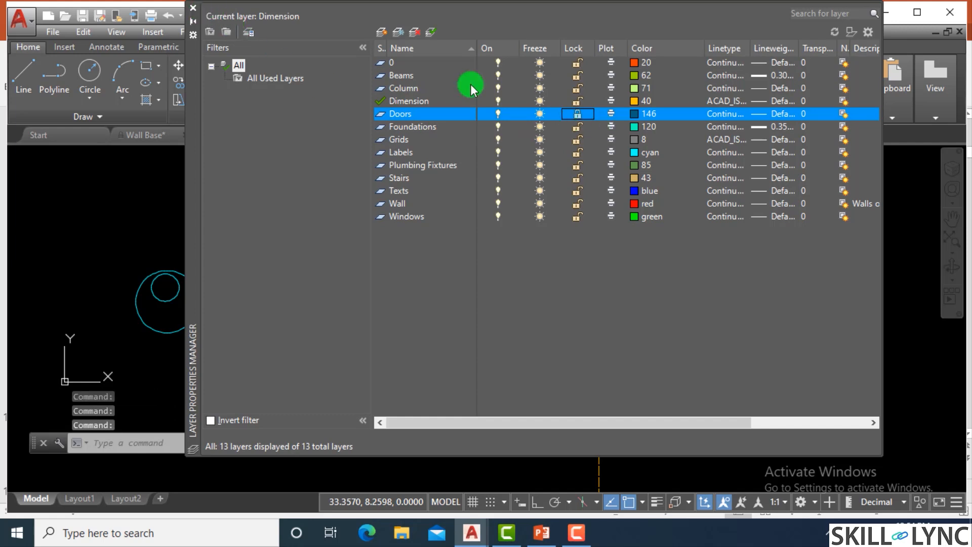
pyautogui.click(195, 9)
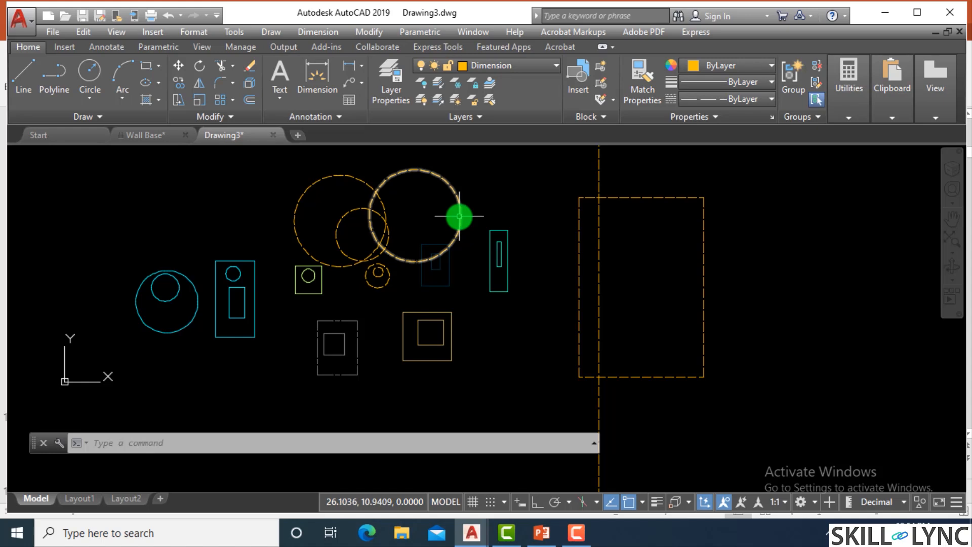
pyautogui.moveTo(458, 216)
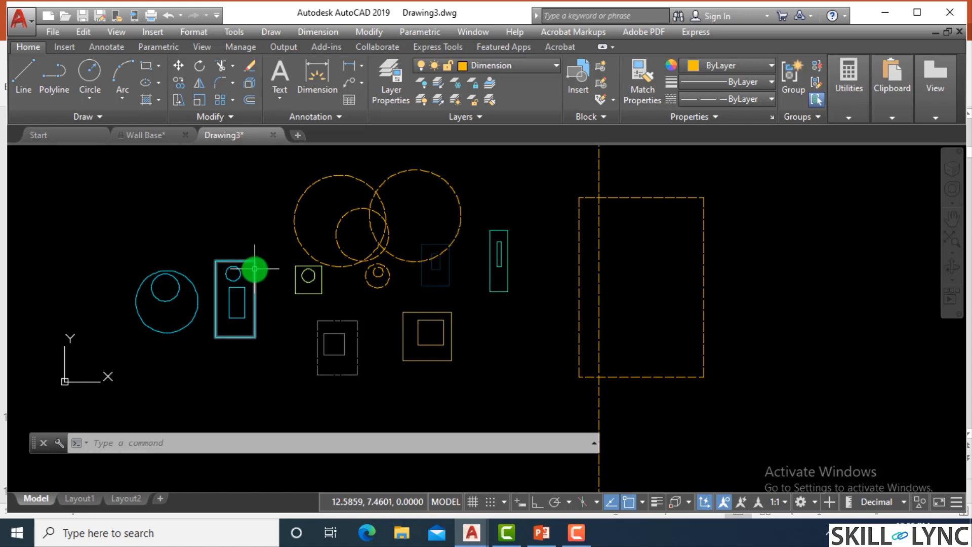
pyautogui.moveTo(254, 269)
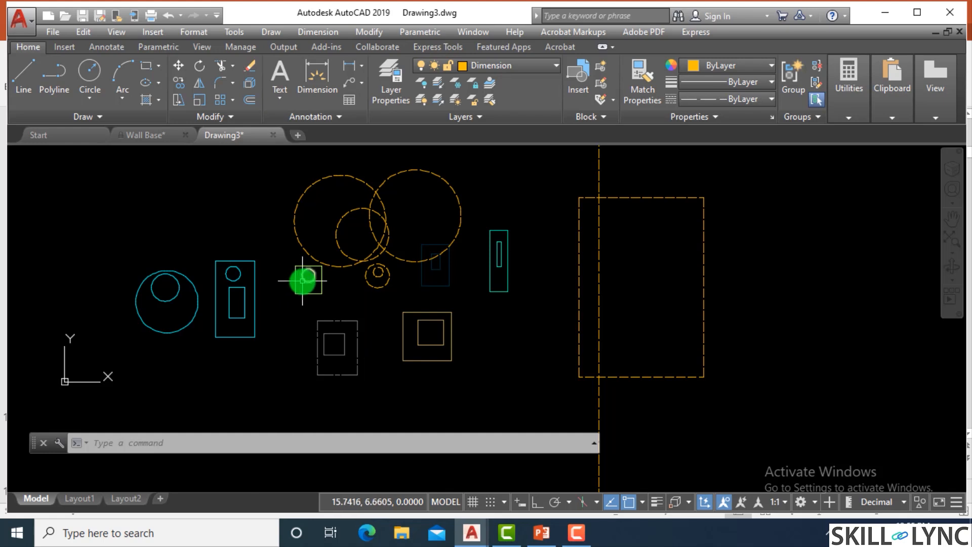
# - Start a Move and try to select the rectangle on the locked Doors layer with a crossing window
pyautogui.moveTo(302, 280)
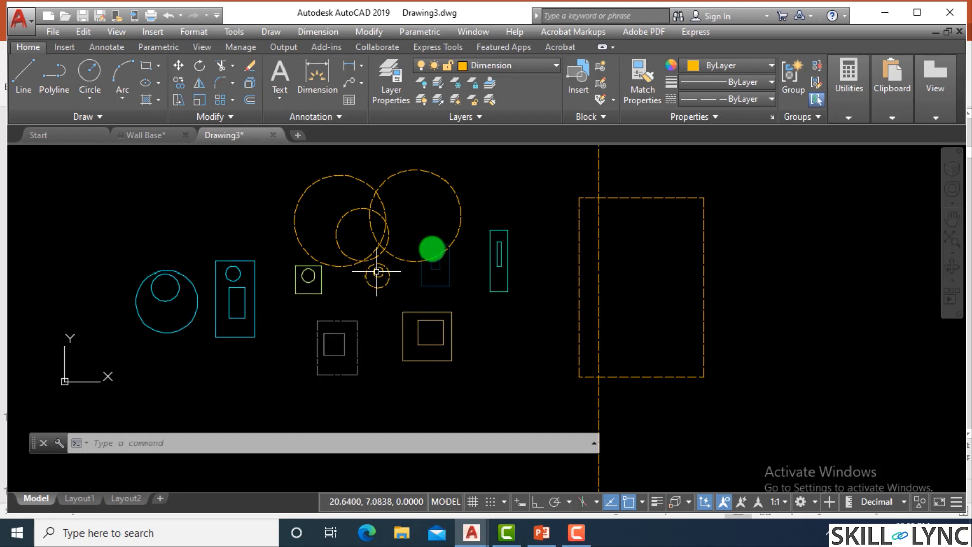
pyautogui.scroll(4, 458, 272)
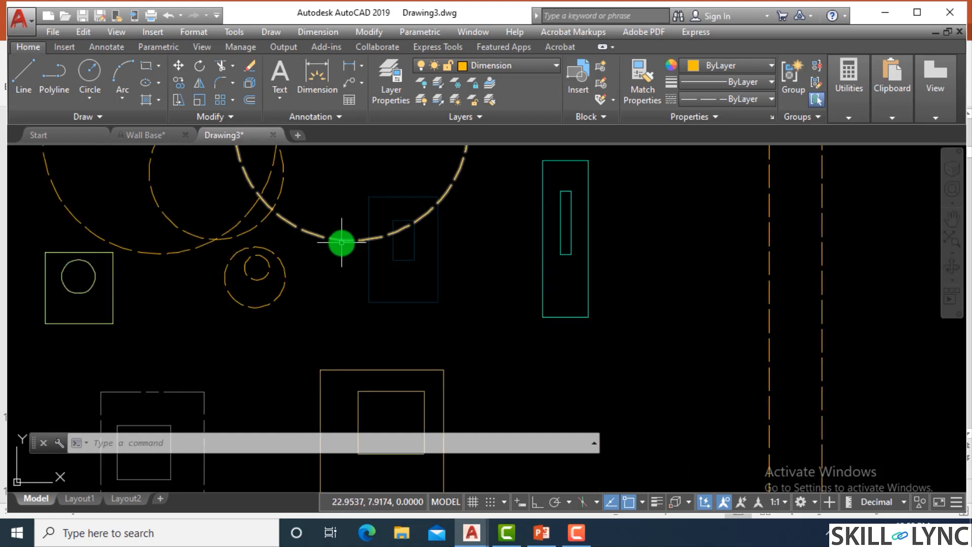
pyautogui.click(435, 250)
pyautogui.press('Escape')
pyautogui.press('Escape')
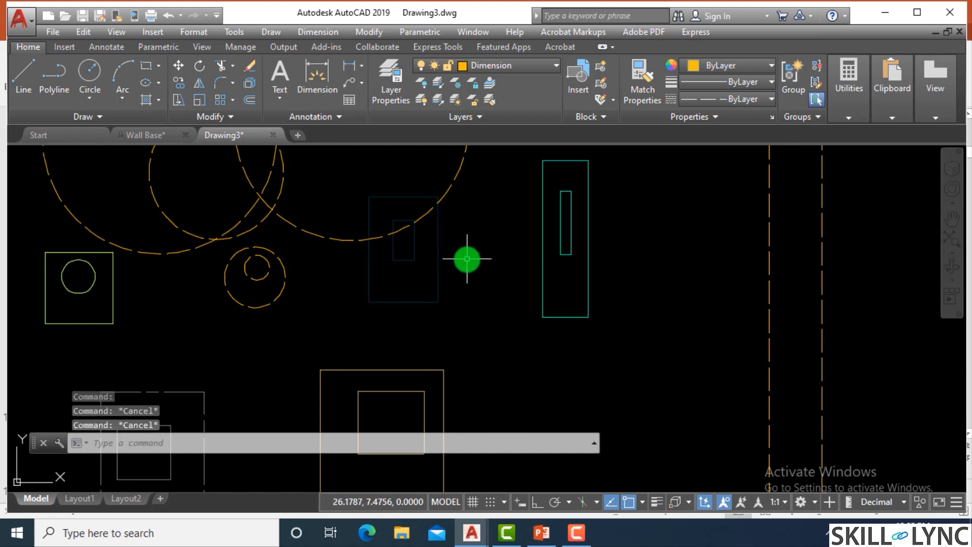
pyautogui.write('m')
pyautogui.press('Return')
pyautogui.click(443, 299)
pyautogui.click(338, 269)
# - Select the overlapping large dashed circle together with the locked Doors rectangles and move the selection to the right, past the green rectangle
pyautogui.click(469, 317)
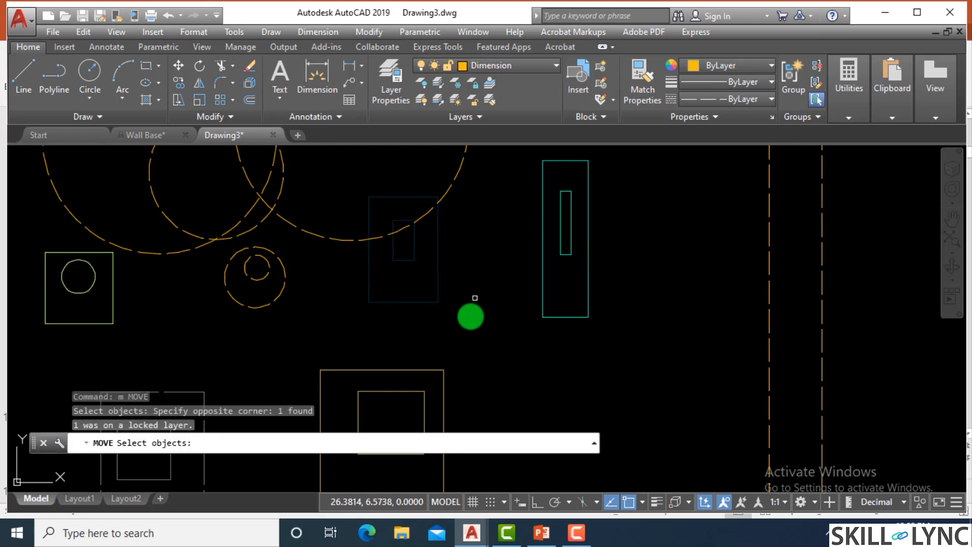
pyautogui.click(296, 187)
pyautogui.press('Return')
pyautogui.click(329, 217)
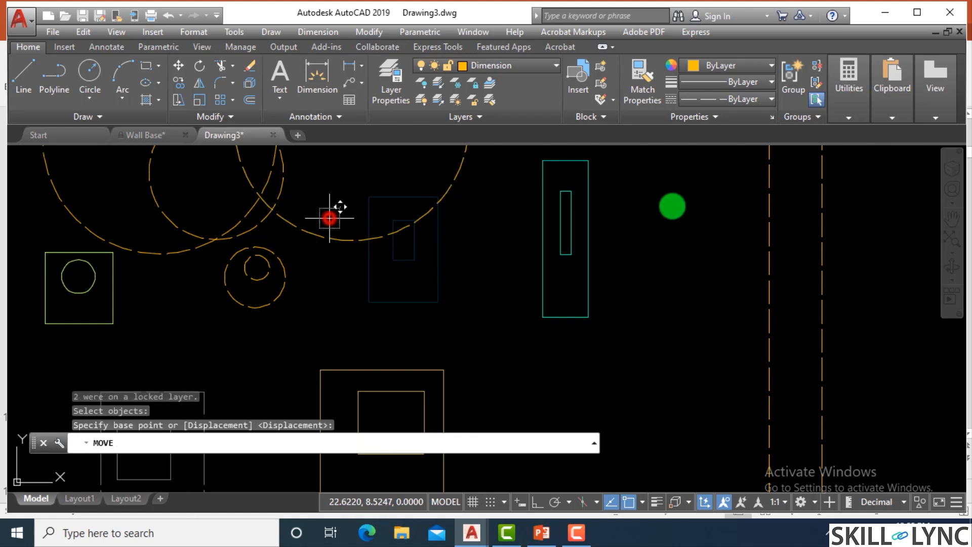
pyautogui.click(703, 207)
pyautogui.press('Return')
pyautogui.press('Escape')
pyautogui.press('Escape')
pyautogui.click(445, 263)
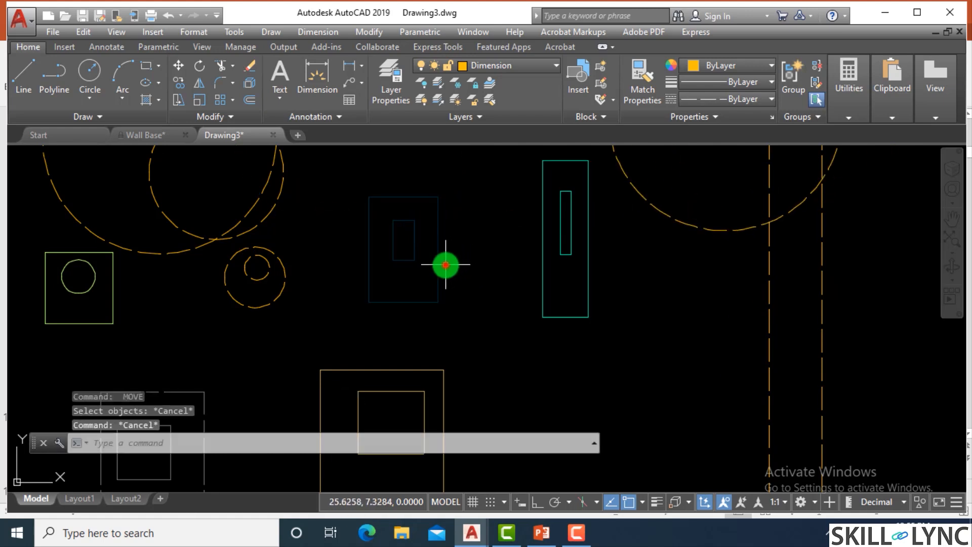
pyautogui.click(412, 257)
pyautogui.press('Escape')
# - Erase all objects in Drawing3 while the Doors layer is locked
pyautogui.scroll(-3, 447, 259)
pyautogui.scroll(1, 459, 275)
pyautogui.press('Escape')
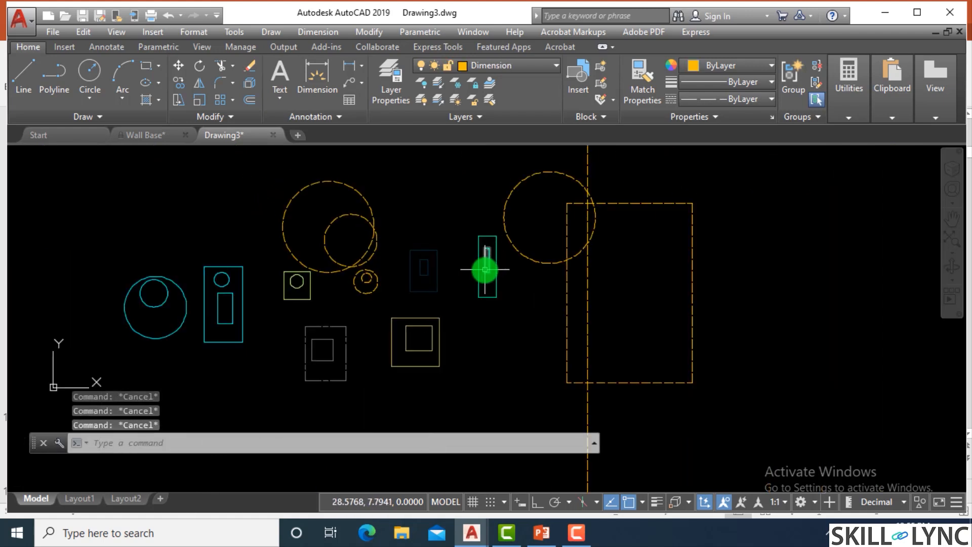
pyautogui.write('e')
pyautogui.press('Return')
pyautogui.write('all')
pyautogui.press('Return')
pyautogui.press('Return')
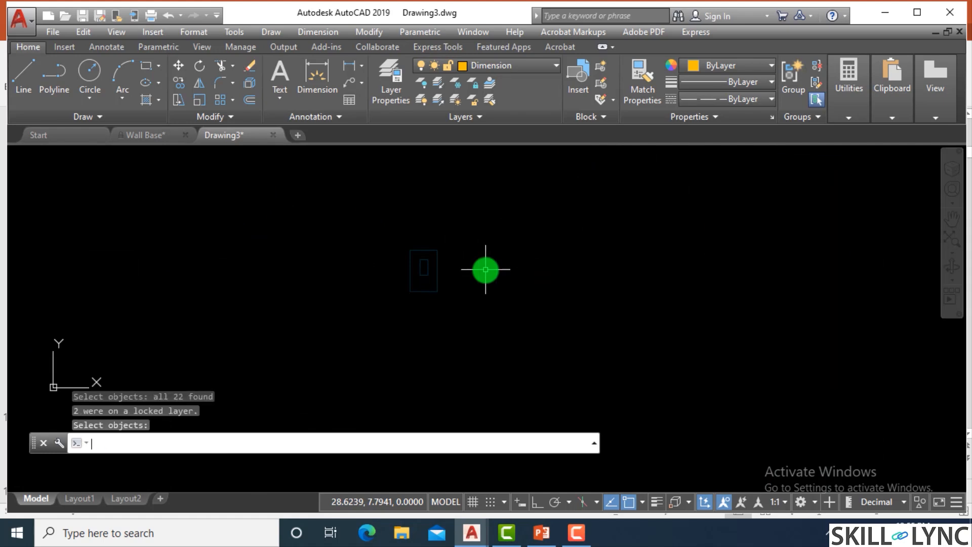
# - Undo the erasing of all objects
pyautogui.press('Escape')
pyautogui.press('Escape')
pyautogui.write('u')
pyautogui.press('Return')
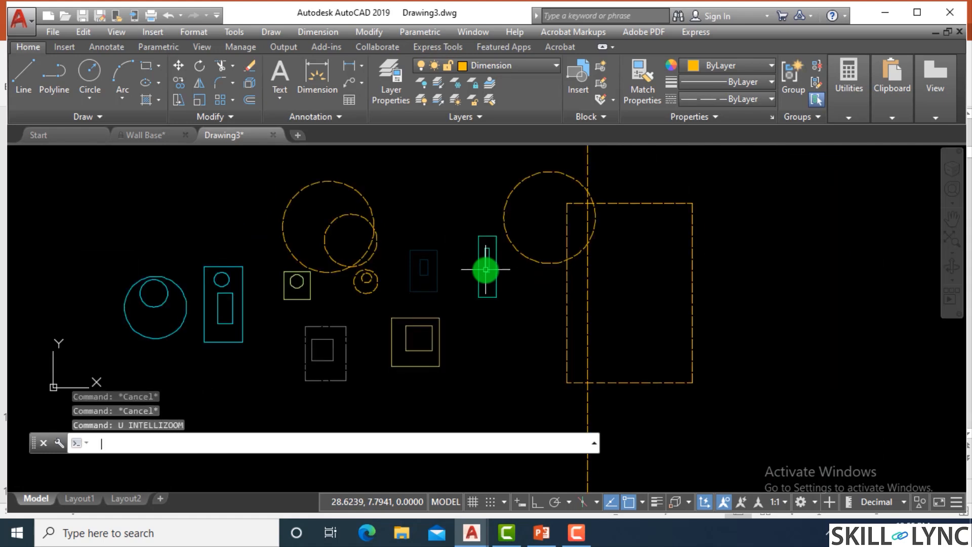
pyautogui.press('Escape')
pyautogui.press('Escape')
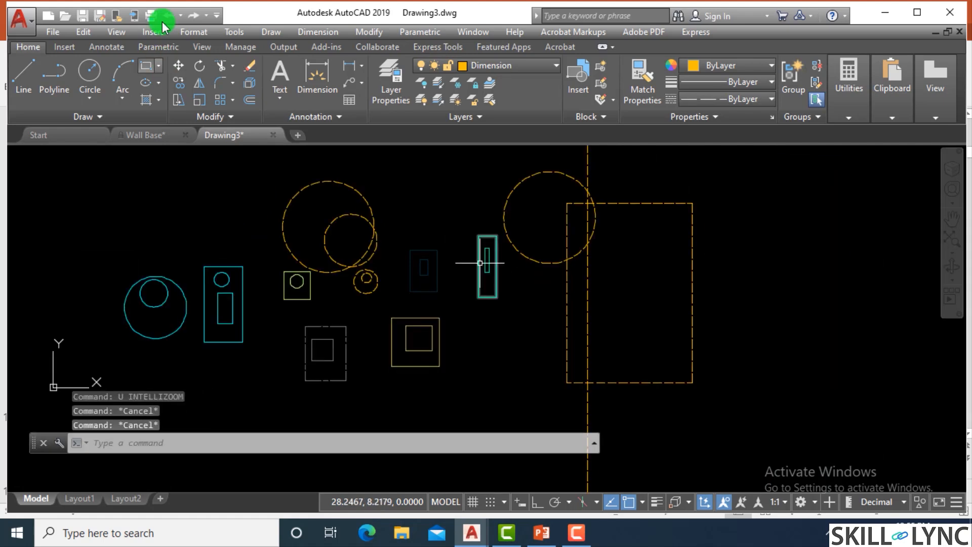
# - Make the locked Doors layer current and draw a circle on it above the two Doors rectangles
pyautogui.click(493, 68)
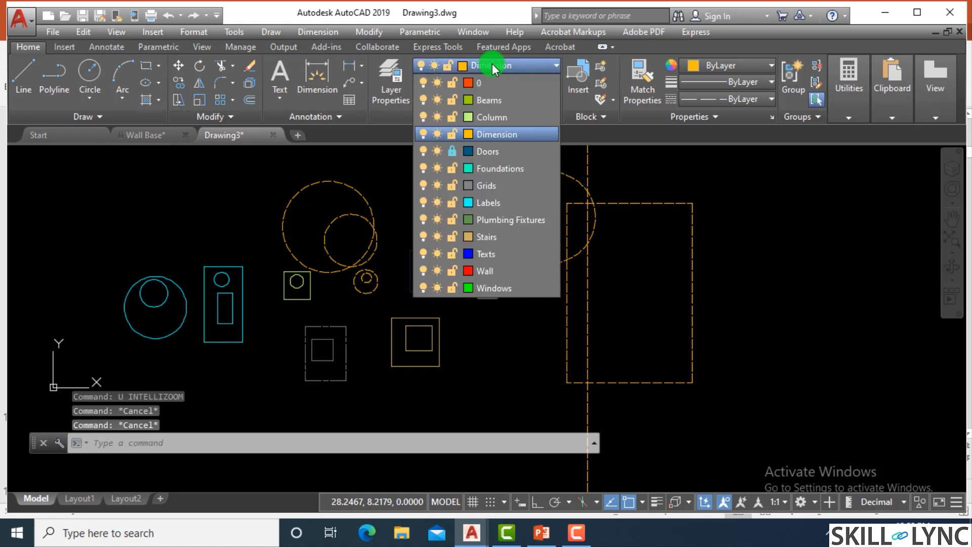
pyautogui.click(483, 151)
pyautogui.write('c')
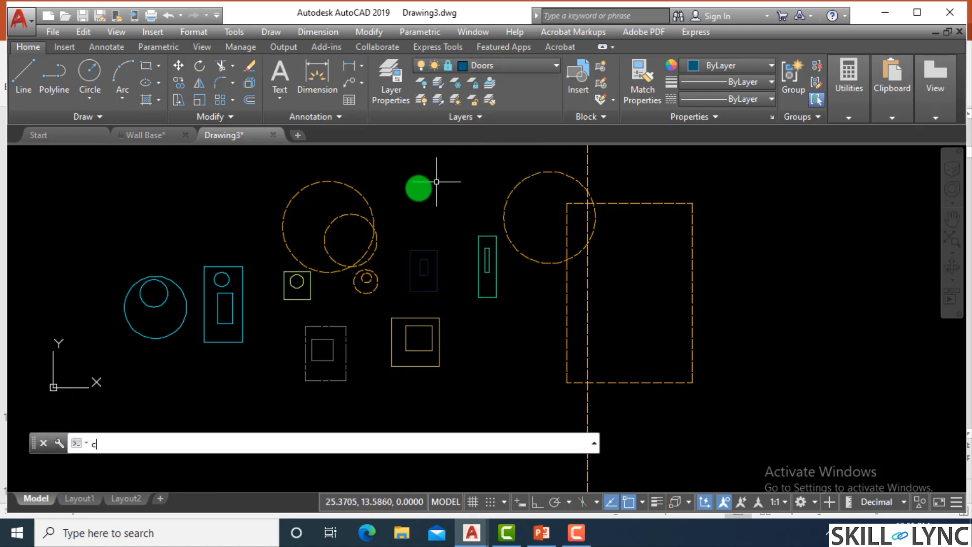
pyautogui.press('Return')
pyautogui.click(419, 182)
pyautogui.click(421, 220)
# - Try to erase the new circle on the locked Doors layer
pyautogui.click(476, 199)
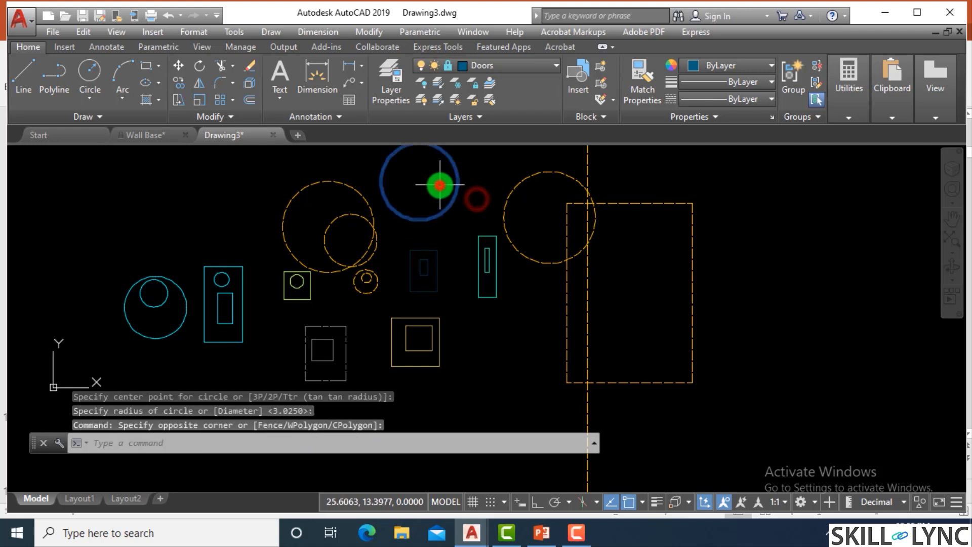
pyautogui.write('e')
pyautogui.press('Return')
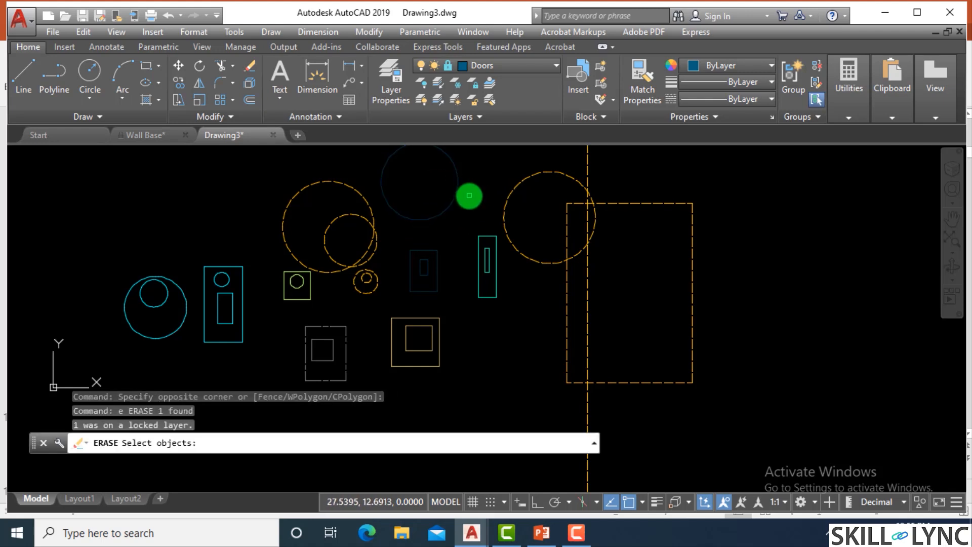
pyautogui.press('Escape')
pyautogui.press('Escape')
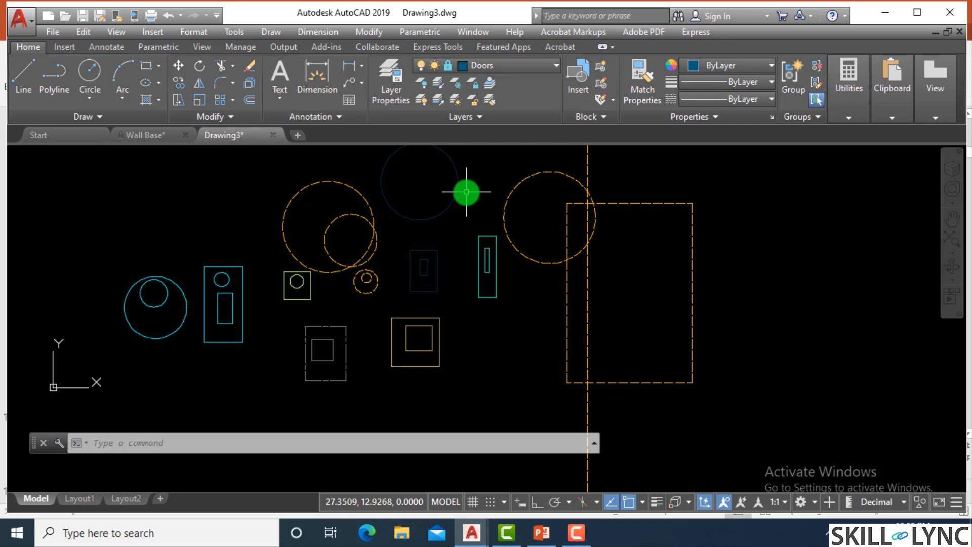
# - Switch to the Wall Base drawing and select the Meeting room's 201 number to check its layer
pyautogui.click(150, 134)
pyautogui.scroll(3, 462, 266)
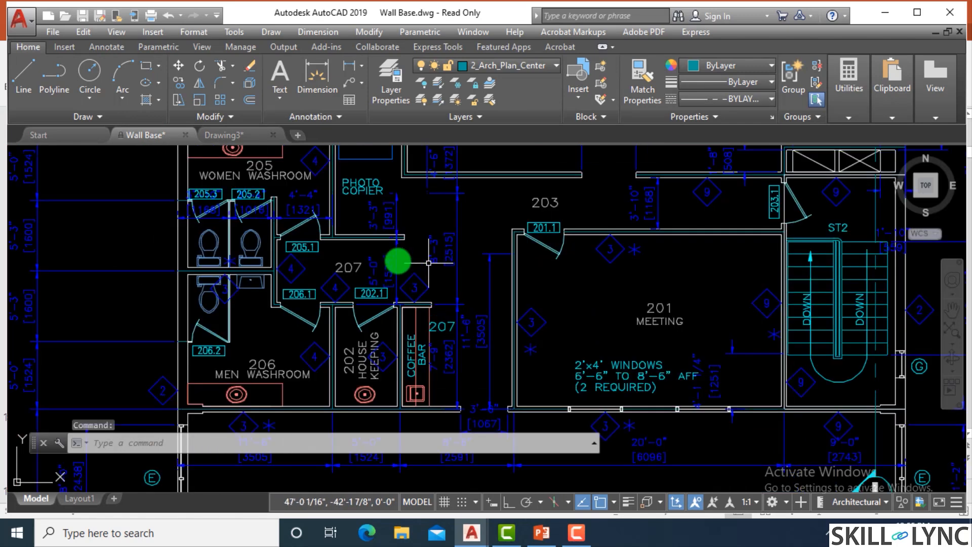
pyautogui.scroll(-3, 404, 261)
pyautogui.scroll(3, 486, 284)
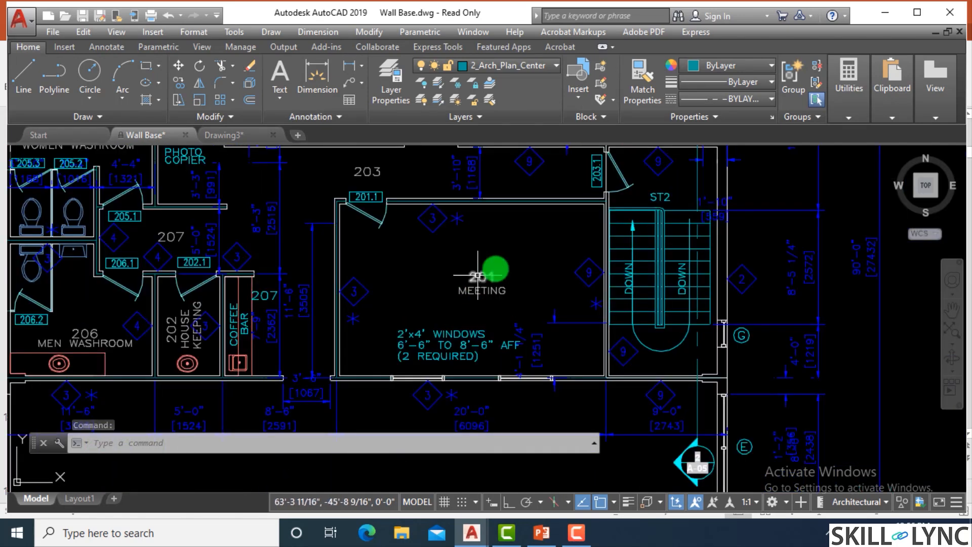
pyautogui.click(486, 274)
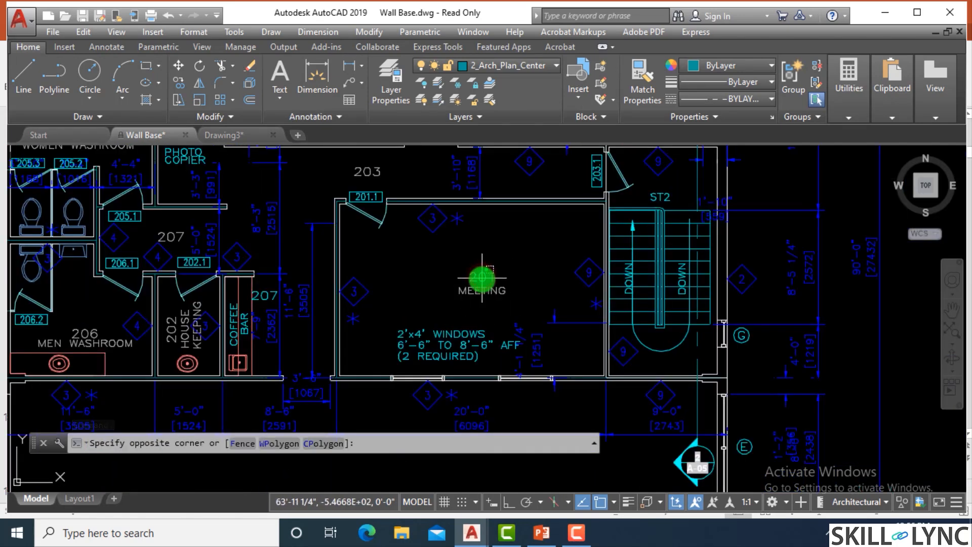
pyautogui.click(482, 277)
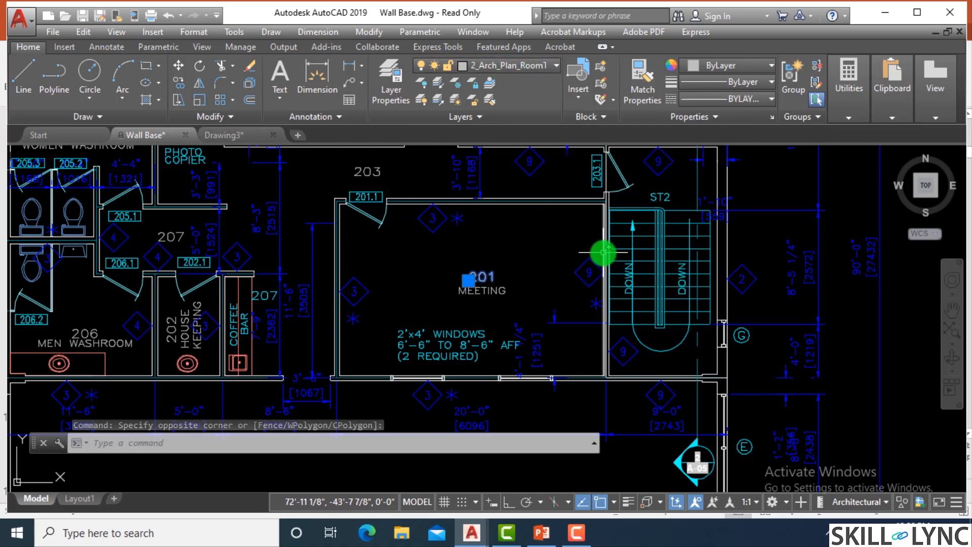
pyautogui.press('Escape')
pyautogui.press('Escape')
pyautogui.press('Escape')
# - Widen the Name column in the layer properties to show full layer names and review the whole layer list
pyautogui.write('la')
pyautogui.press('Return')
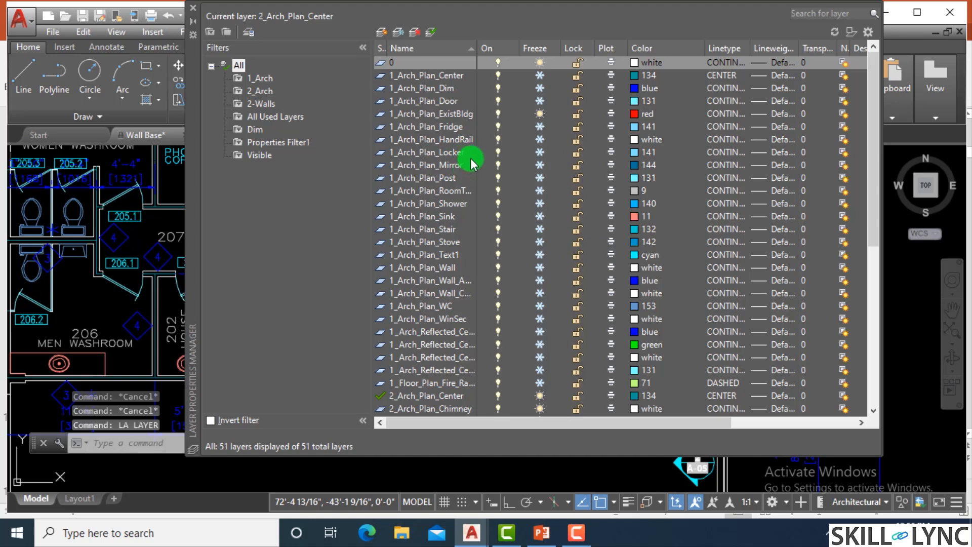
pyautogui.scroll(-4, 475, 147)
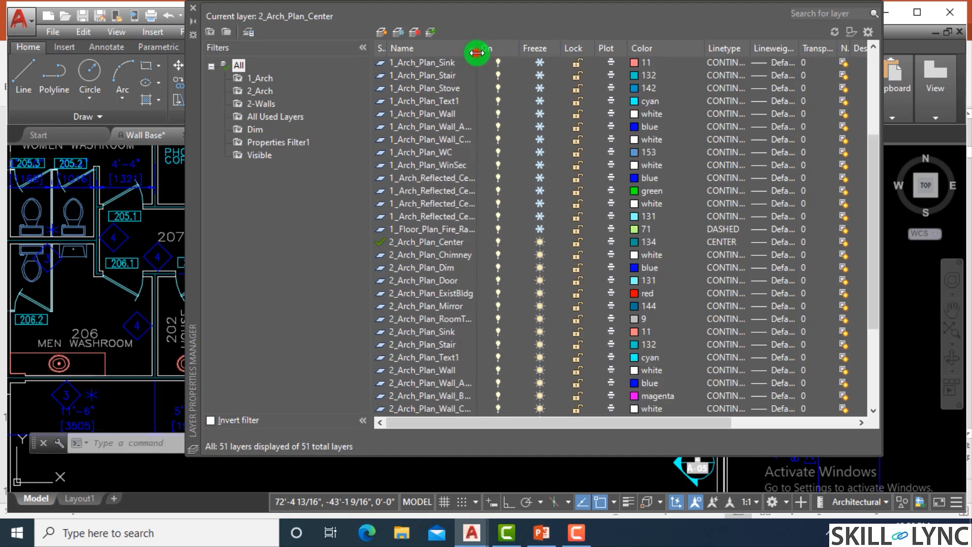
pyautogui.moveTo(476, 53); pyautogui.dragTo(537, 48)
pyautogui.scroll(-1, 570, 126)
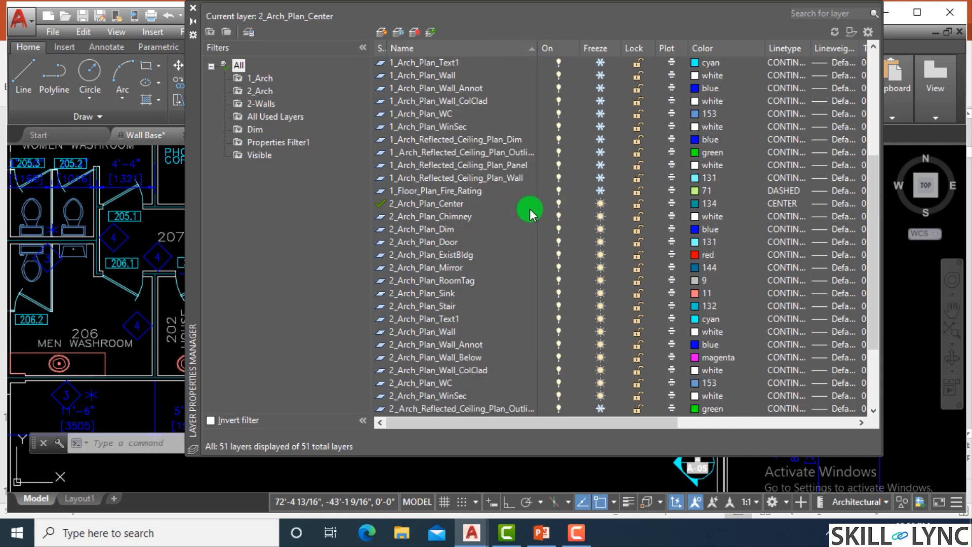
pyautogui.scroll(-3, 529, 213)
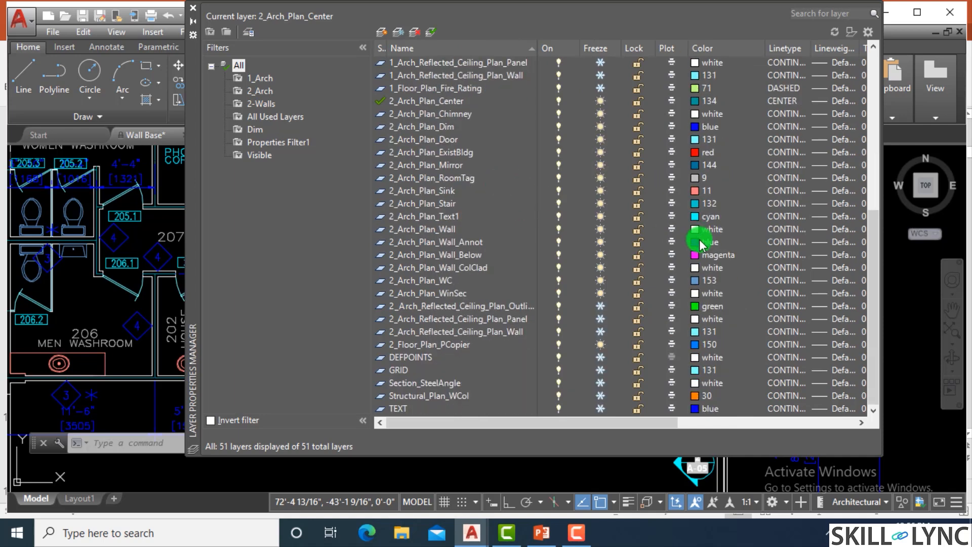
pyautogui.scroll(9, 704, 246)
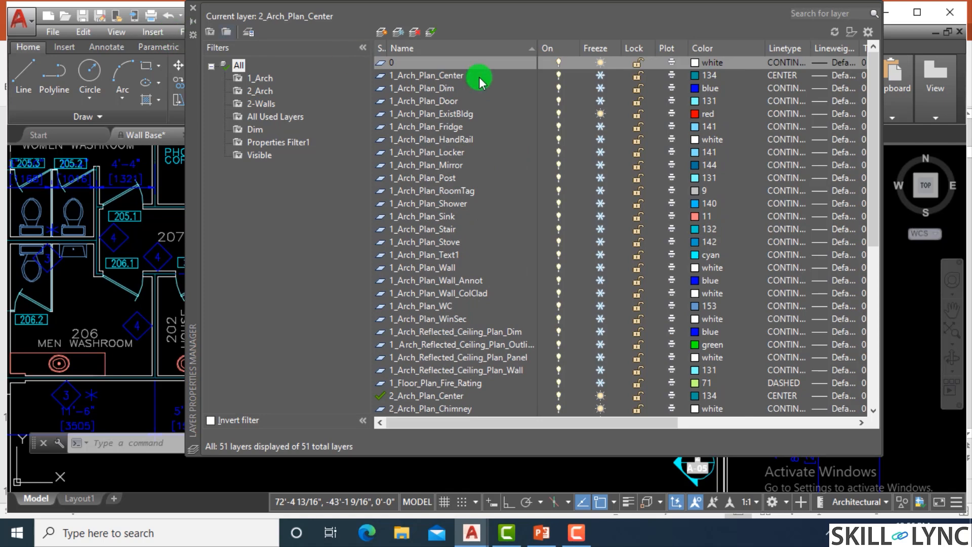
pyautogui.click(842, 13)
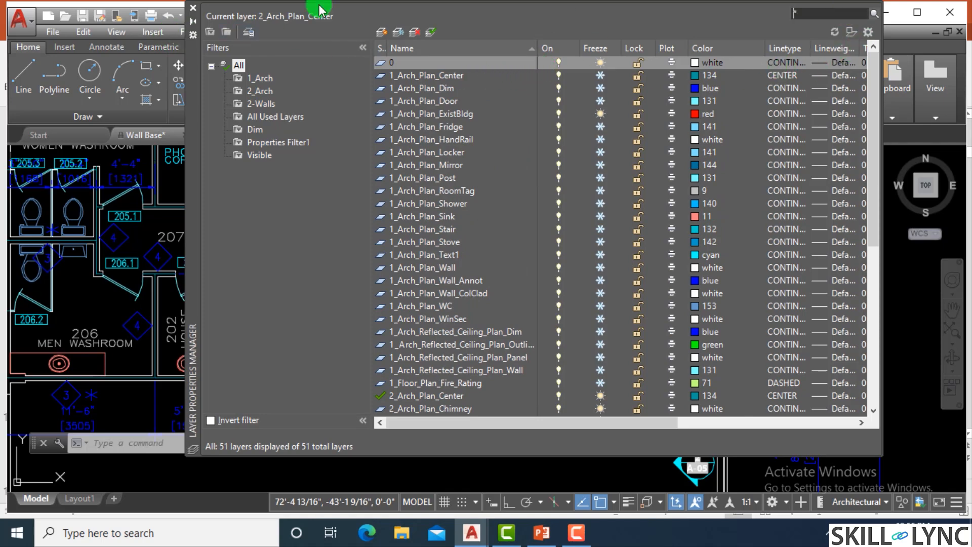
pyautogui.click(192, 12)
# - Select the 201 room number again to recheck which layer it is on
pyautogui.scroll(2, 520, 277)
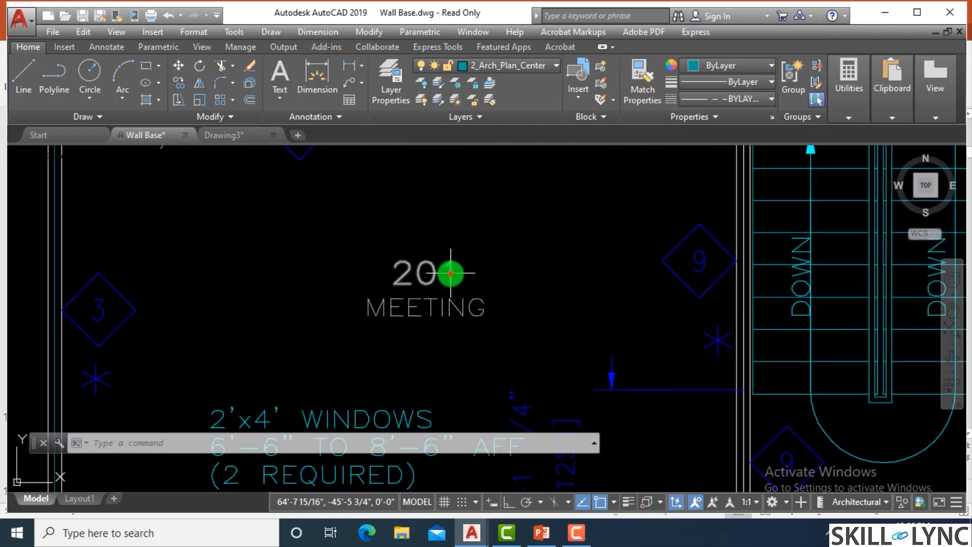
pyautogui.click(450, 273)
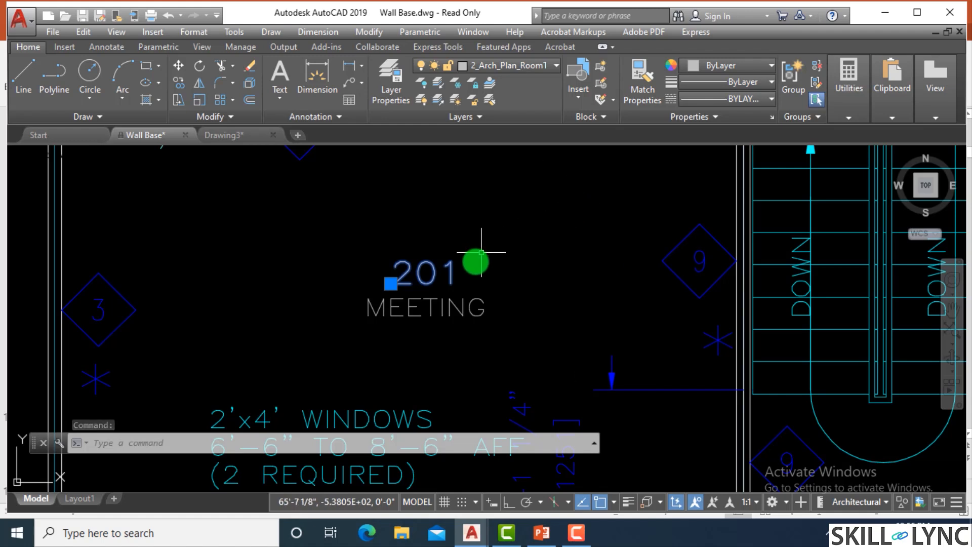
pyautogui.press('Escape')
# - Search the layer list for "room" and for "Arc"
pyautogui.press('Return')
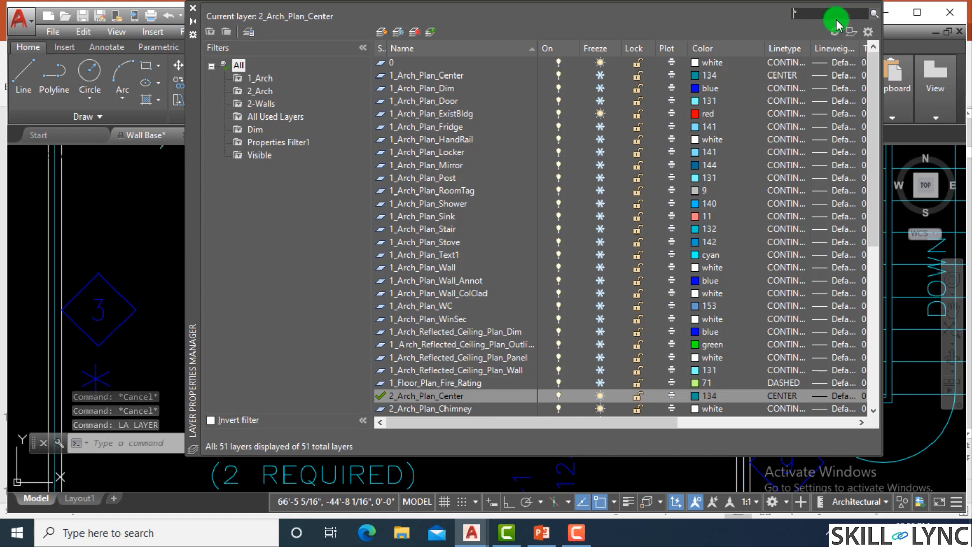
pyautogui.write('roon')
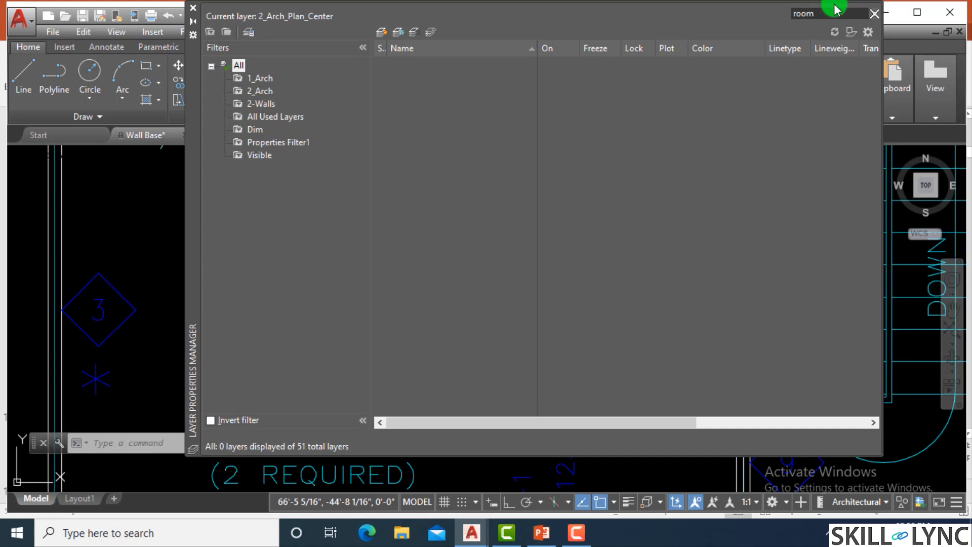
pyautogui.doubleClick(820, 13)
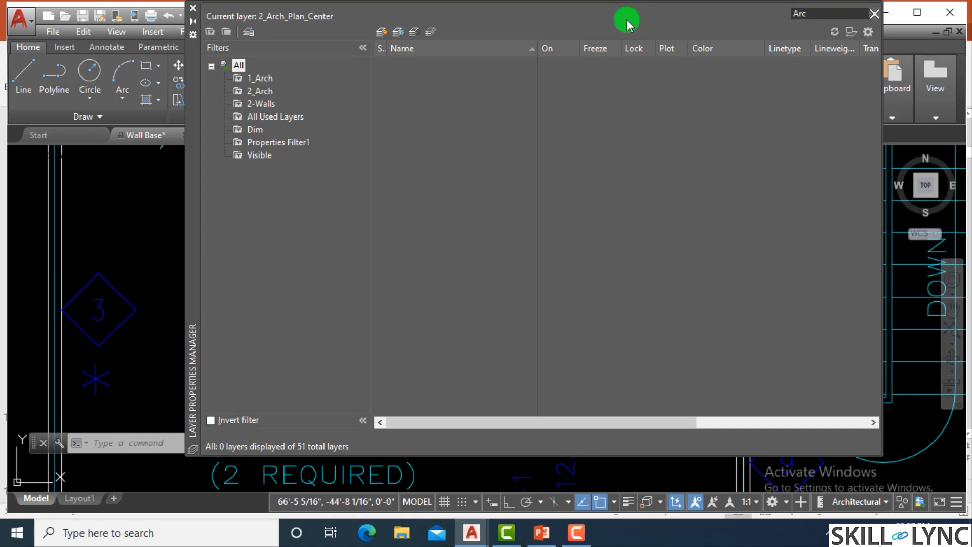
pyautogui.doubleClick(828, 14)
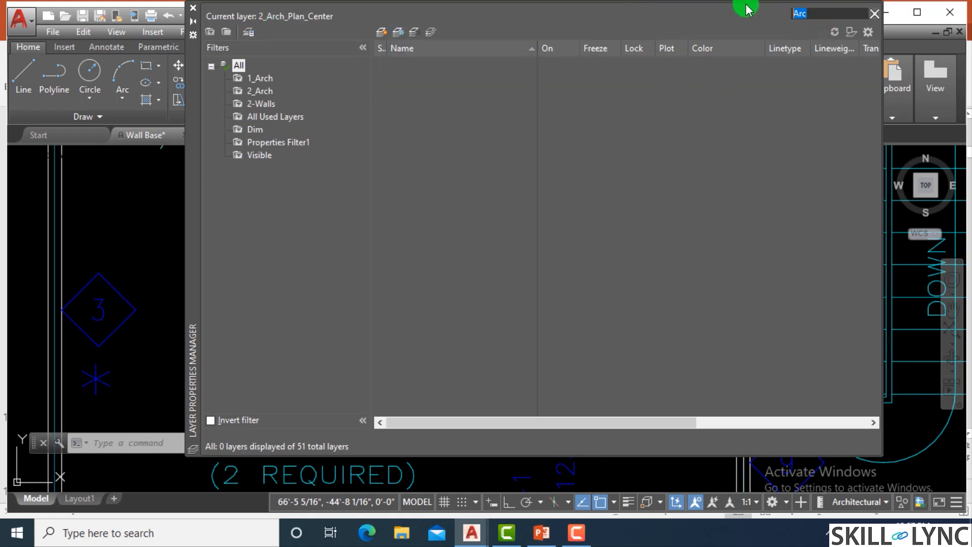
# - Find 1_Arch_Plan_RoomTag using the 1_Arch filter with names in descending order, and list all layers again
pyautogui.click(260, 80)
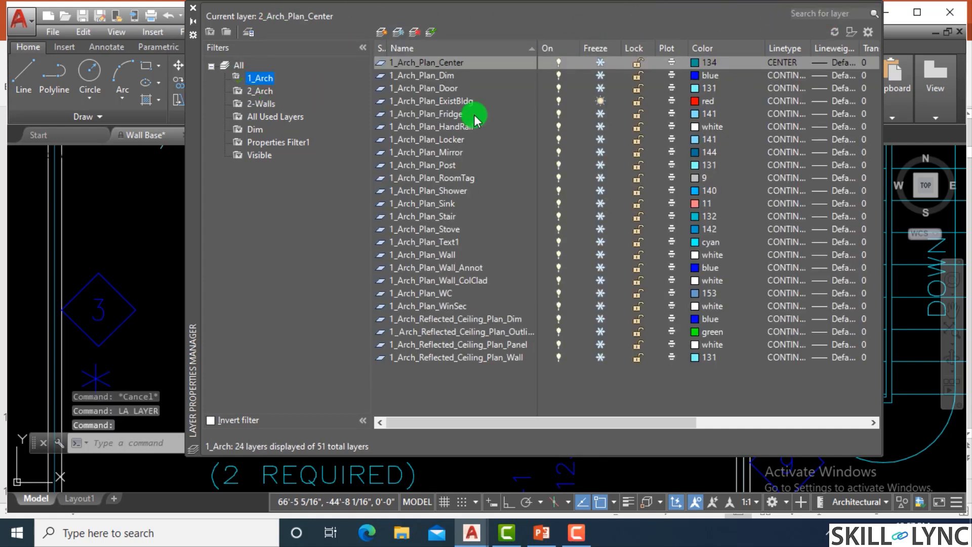
pyautogui.click(530, 48)
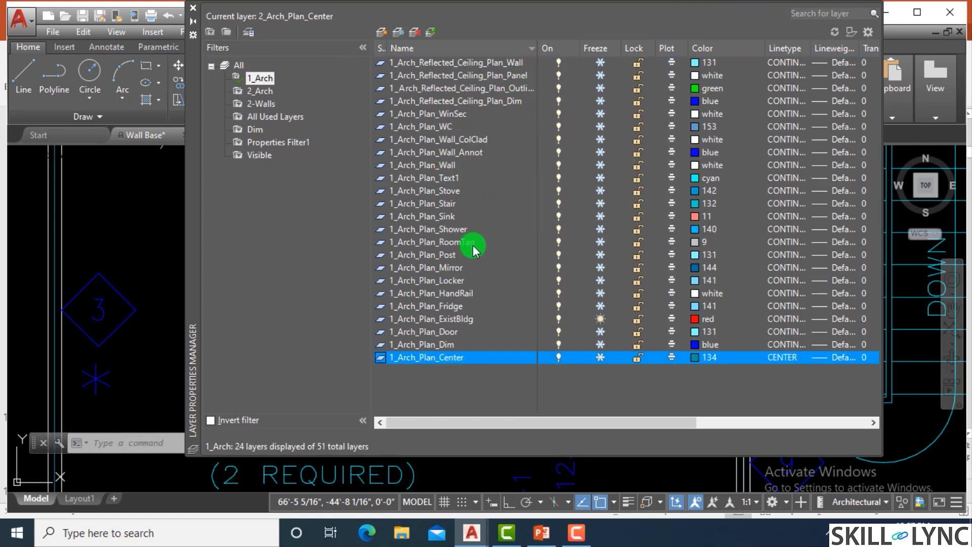
pyautogui.click(446, 242)
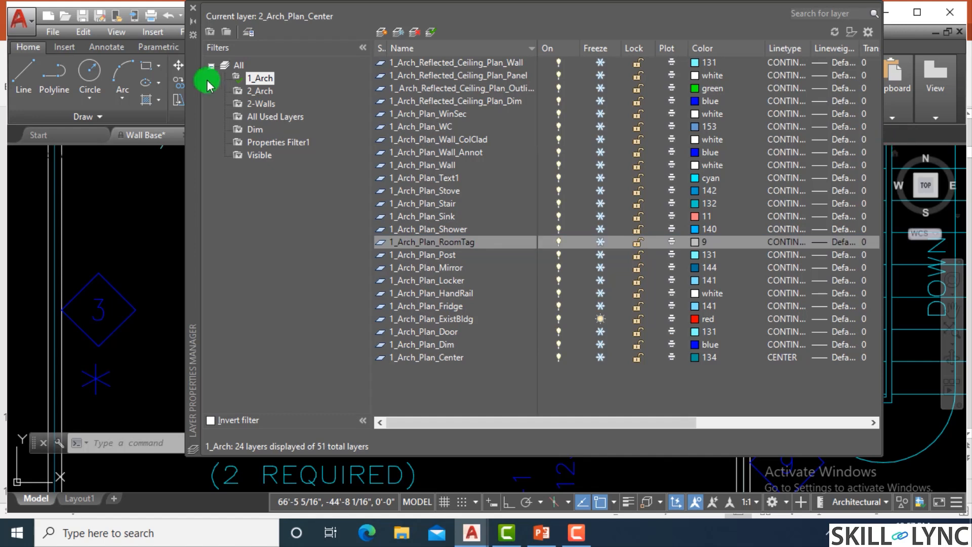
pyautogui.click(240, 66)
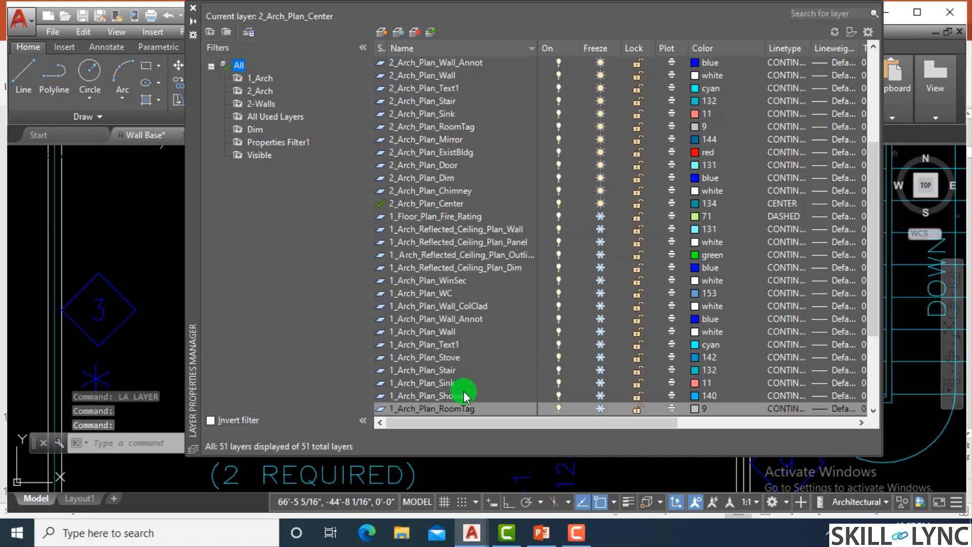
# - Thaw the GRID layer in the full layer list and close the layer properties
pyautogui.scroll(-3, 505, 407)
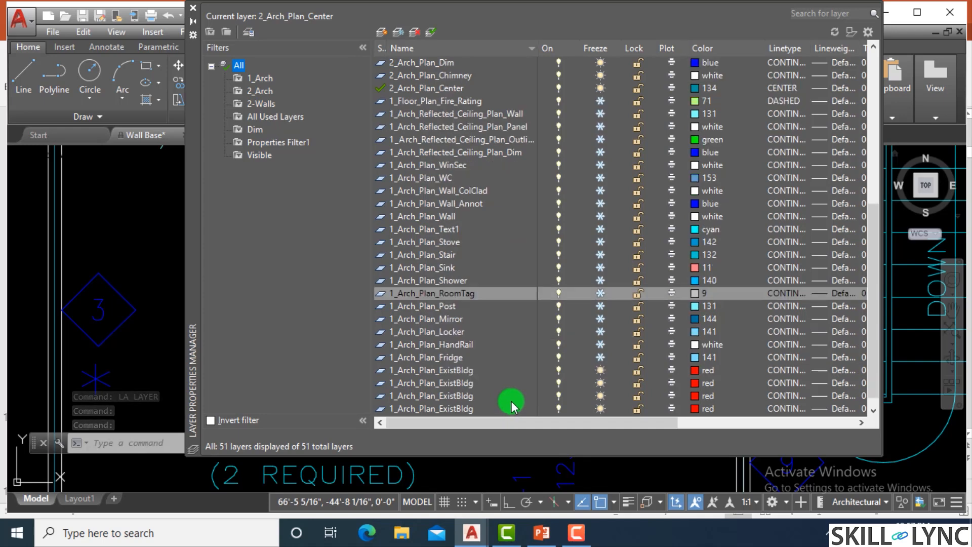
pyautogui.scroll(-1, 511, 406)
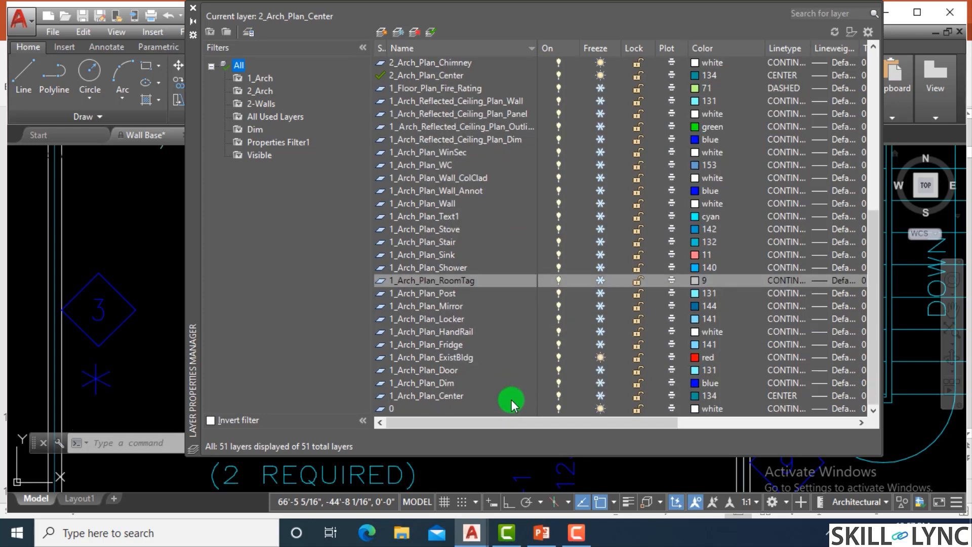
pyautogui.scroll(6, 463, 372)
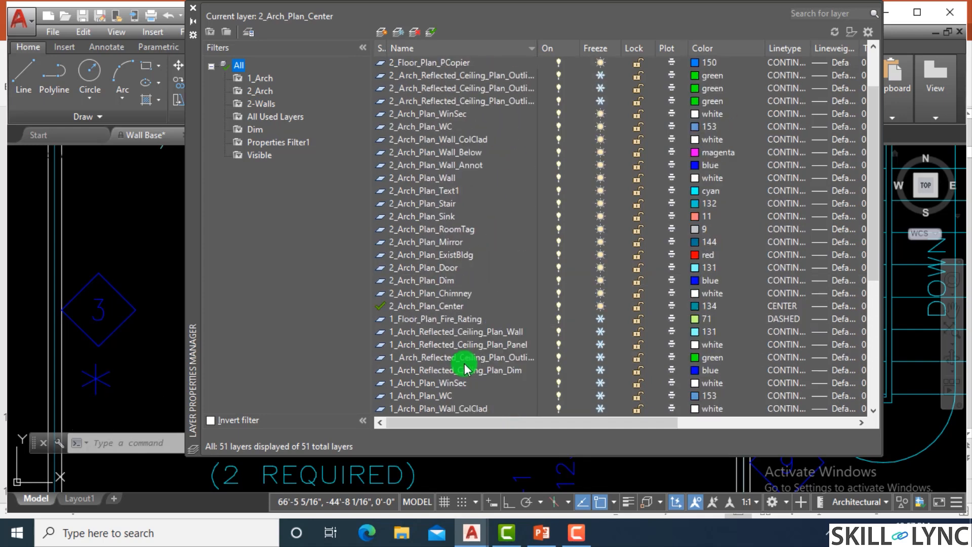
pyautogui.scroll(2, 465, 370)
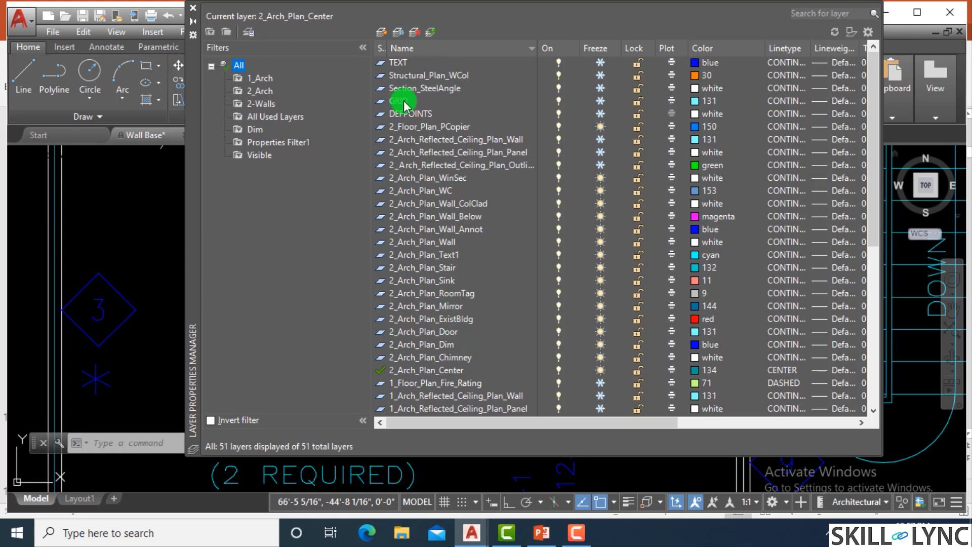
pyautogui.click(600, 101)
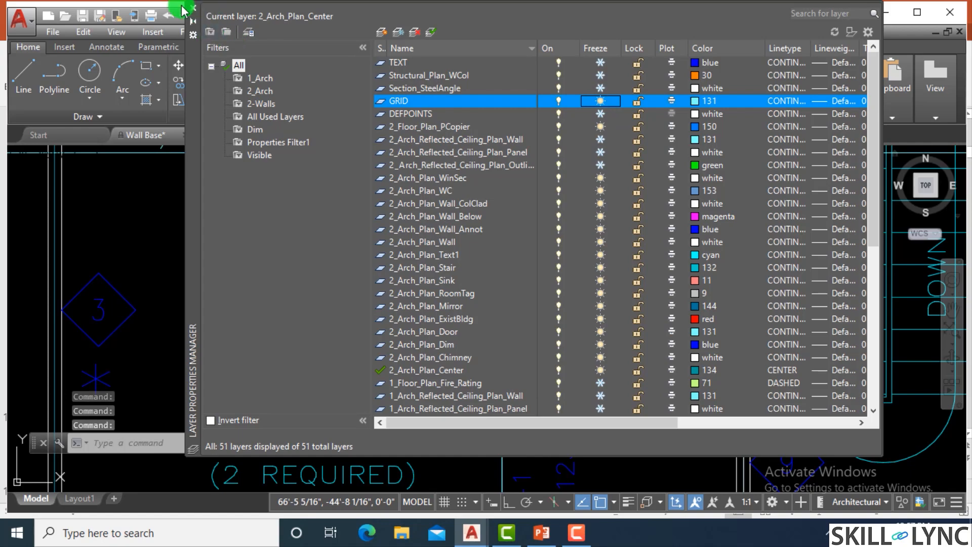
pyautogui.click(193, 22)
# - Select grid lines outside the plan, beside stair ST2, with a crossing window and clear the selection
pyautogui.scroll(-6, 525, 304)
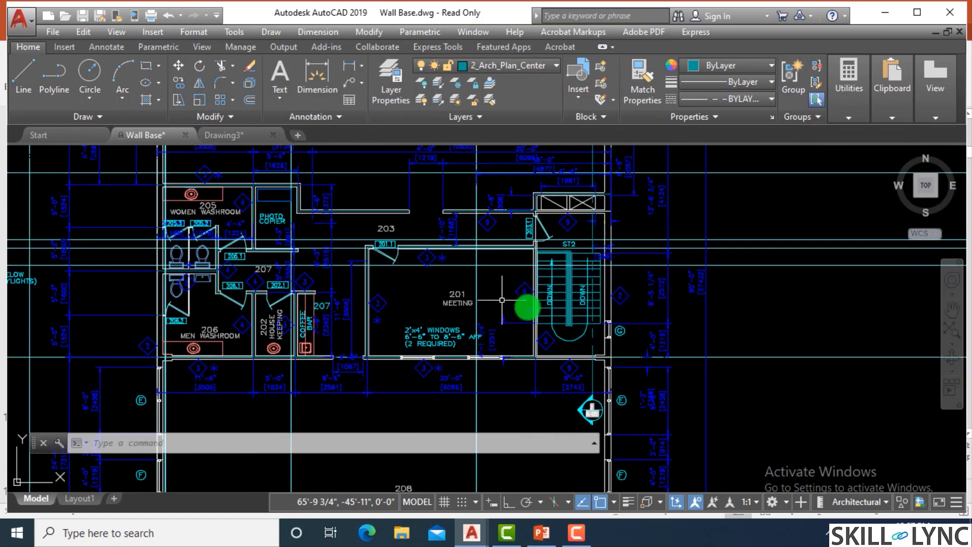
pyautogui.scroll(-1, 686, 299)
pyautogui.scroll(8, 686, 299)
pyautogui.click(522, 262)
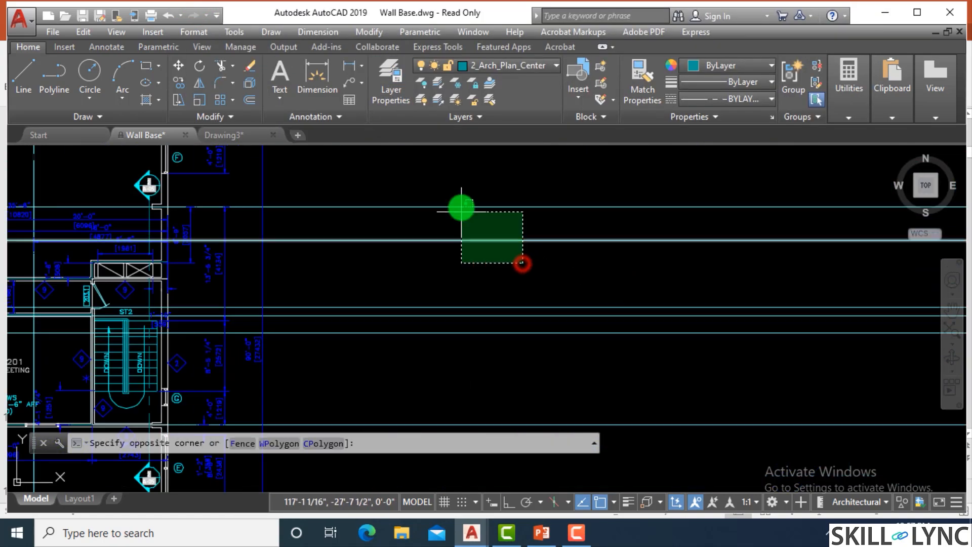
pyautogui.click(457, 192)
pyautogui.press('Escape')
pyautogui.press('Escape')
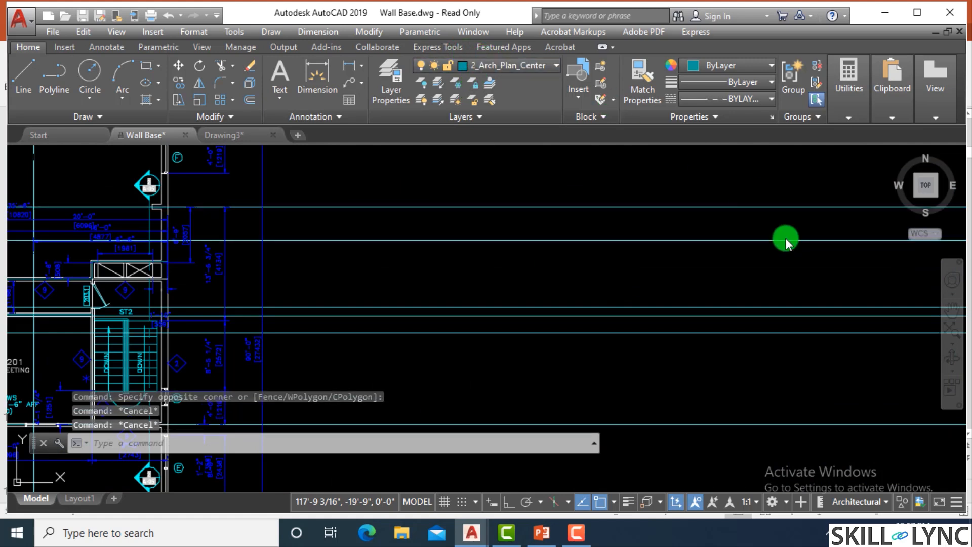
# - Lock the GRID layer in the layer properties and close them
pyautogui.press('Escape')
pyautogui.write('la')
pyautogui.press('Return')
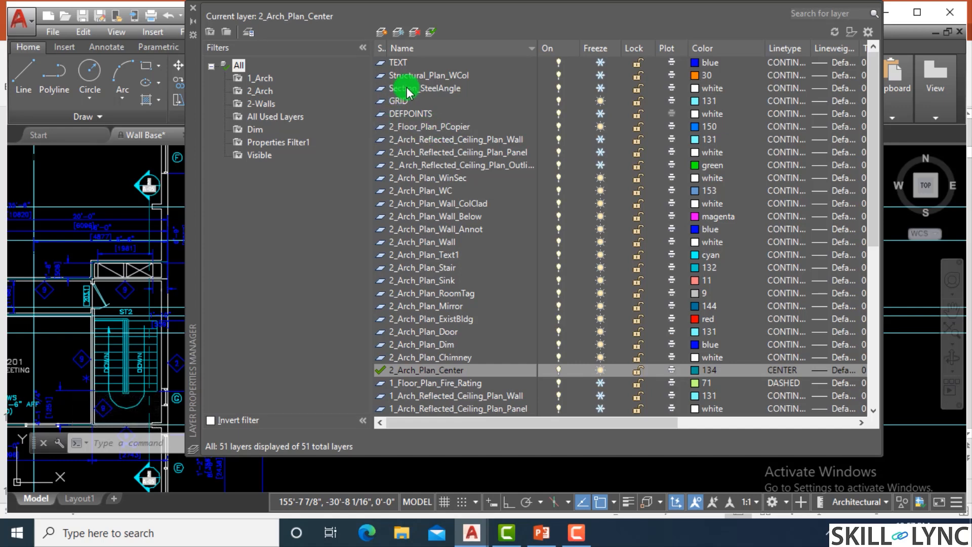
pyautogui.click(401, 101)
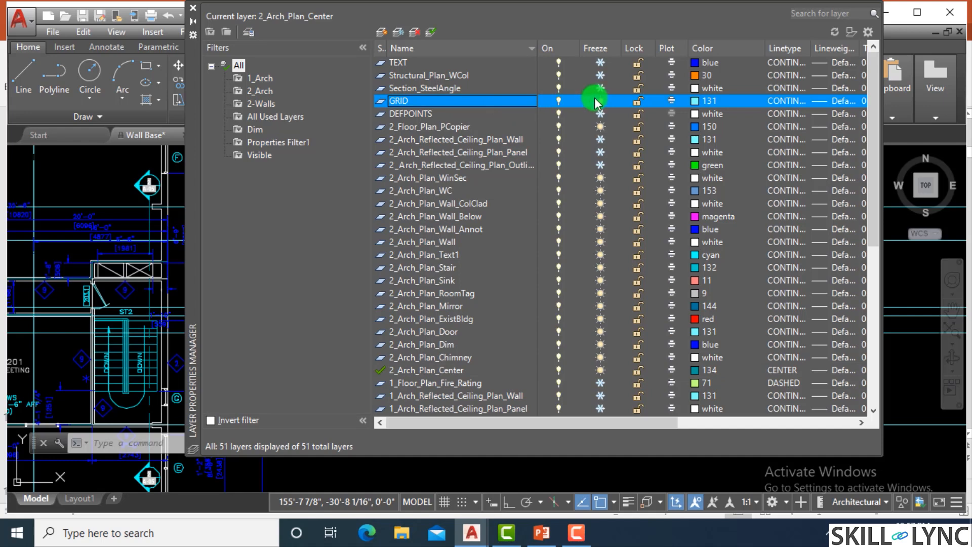
pyautogui.click(638, 102)
pyautogui.click(207, 14)
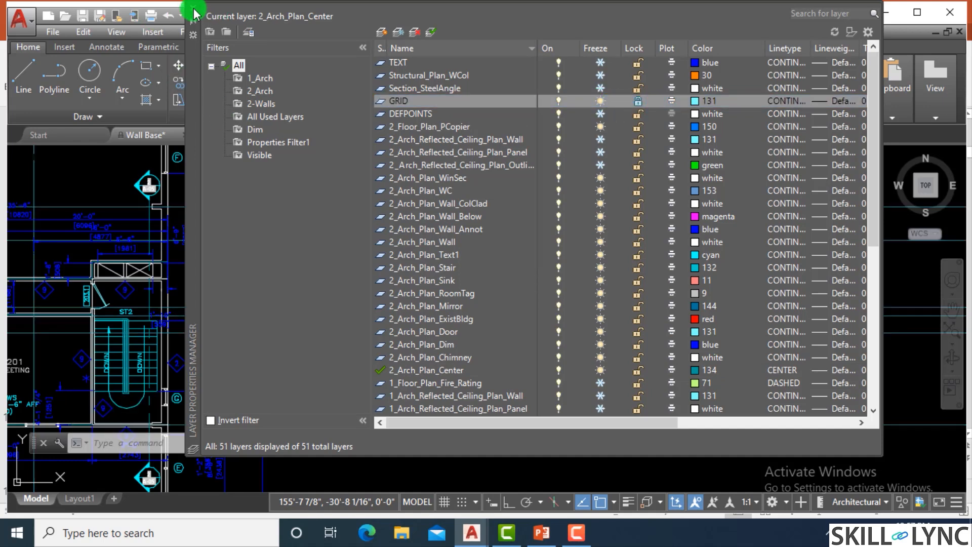
pyautogui.click(193, 9)
# - Try twice to erase the horizontal grid lines beside stair ST2 that lie on the locked GRID layer
pyautogui.click(466, 354)
pyautogui.click(433, 284)
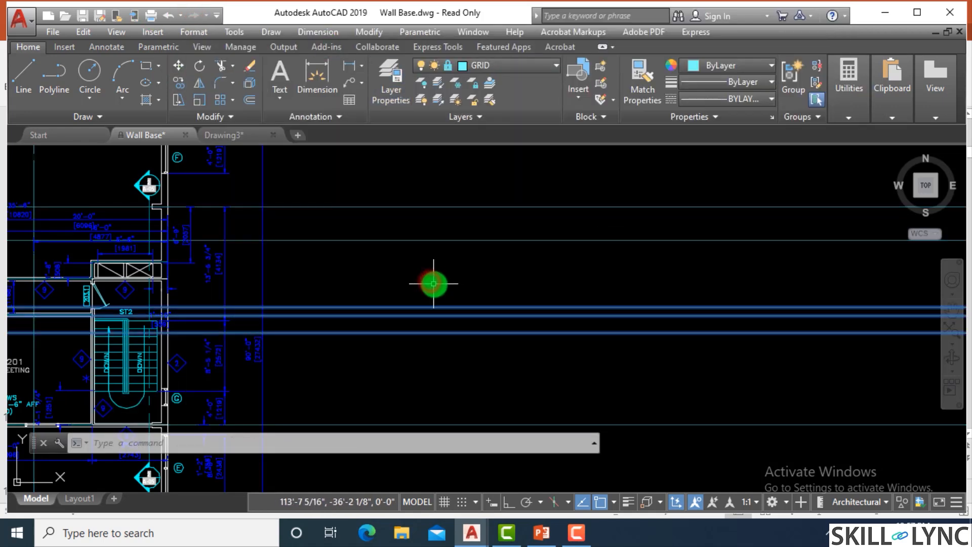
pyautogui.write('e')
pyautogui.press('Return')
pyautogui.press('Return')
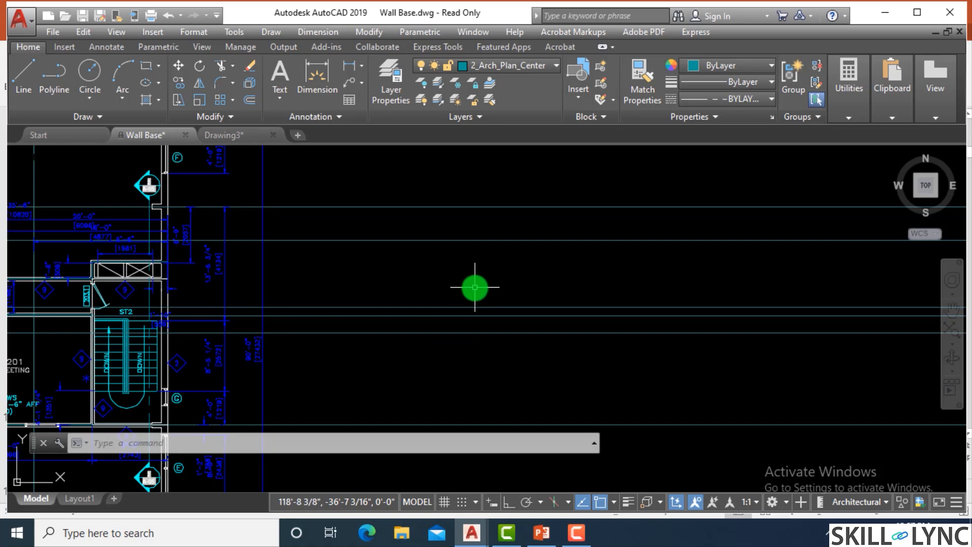
pyautogui.click(494, 299)
pyautogui.click(439, 354)
pyautogui.write('e')
pyautogui.press('Return')
pyautogui.press('Return')
# - Select the vertical dimension outside the women's washroom to check its layer and clear the selection
pyautogui.scroll(-2, 527, 306)
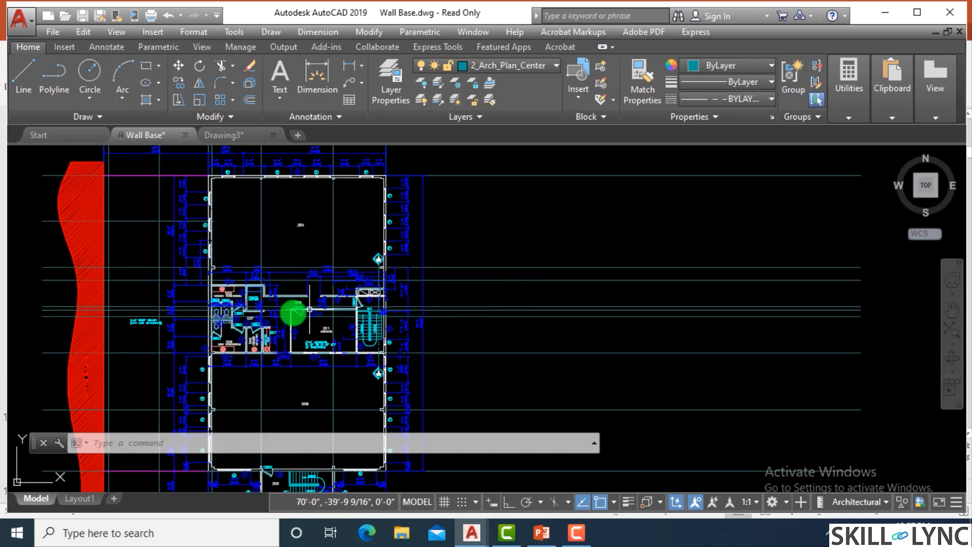
pyautogui.scroll(4, 293, 312)
pyautogui.scroll(-2, 124, 303)
pyautogui.scroll(1, 141, 289)
pyautogui.scroll(1, 155, 254)
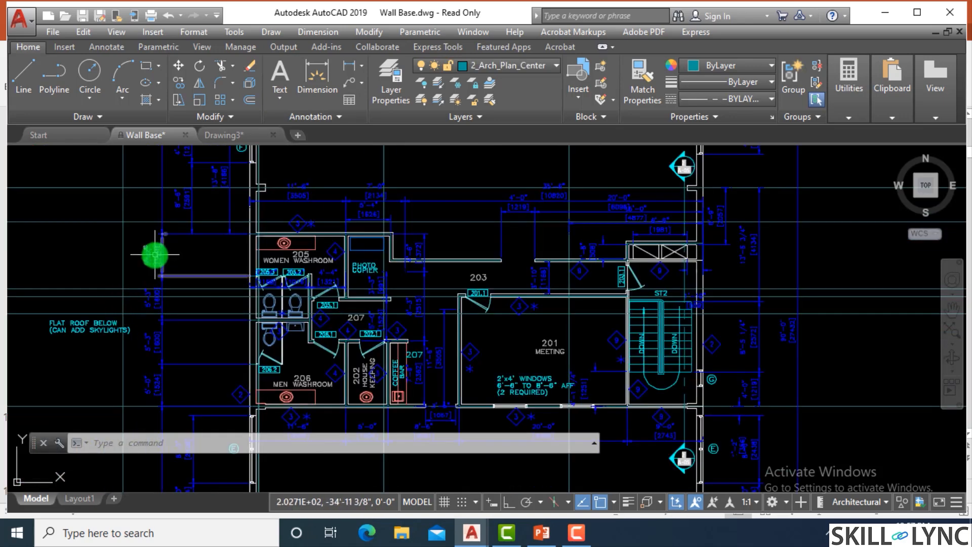
pyautogui.click(155, 255)
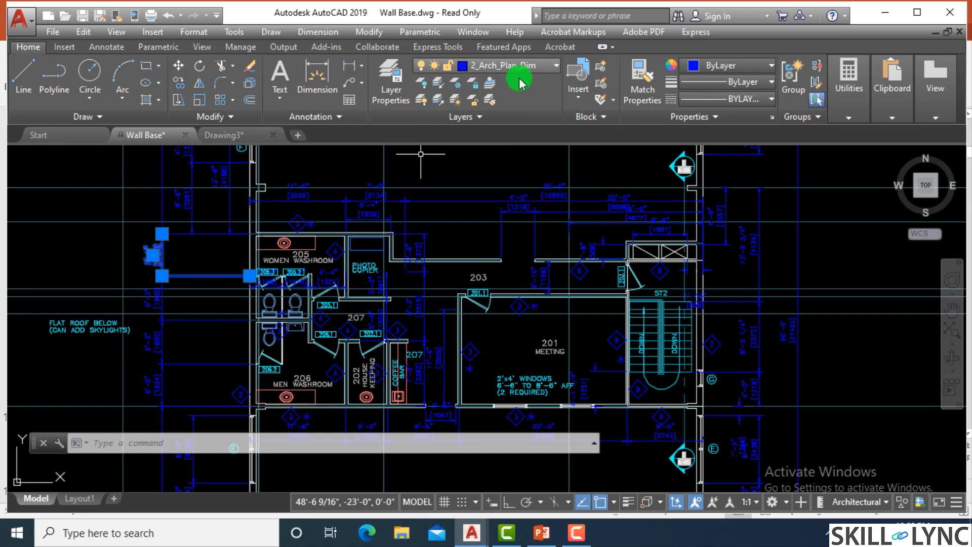
pyautogui.press('Escape')
# - Reopen the layer properties, sort the layers by name in ascending order and review the whole list
pyautogui.write('la')
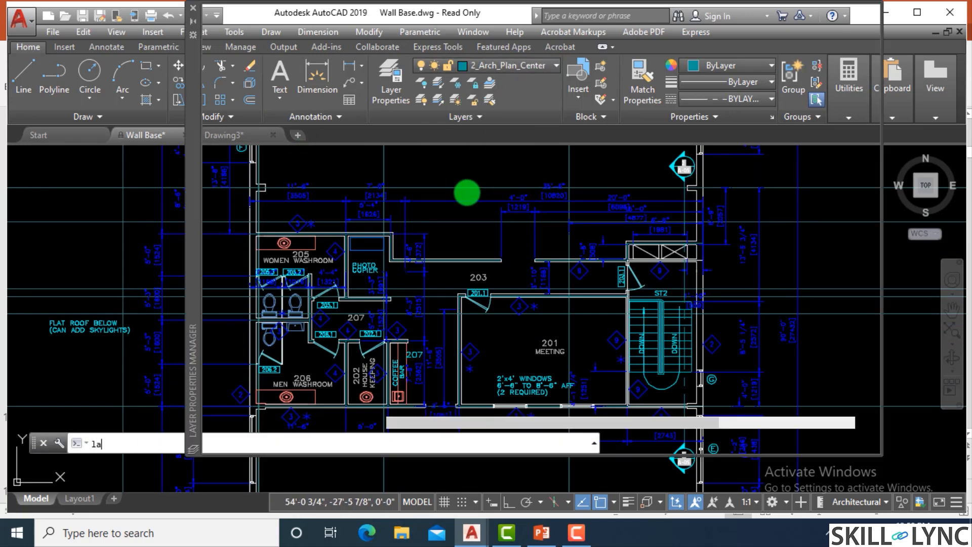
pyautogui.press('Return')
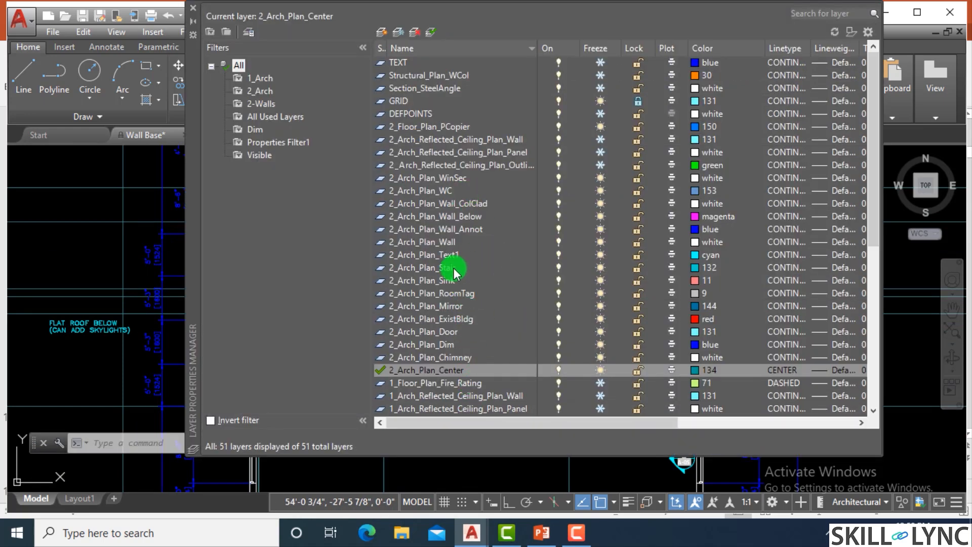
pyautogui.click(529, 45)
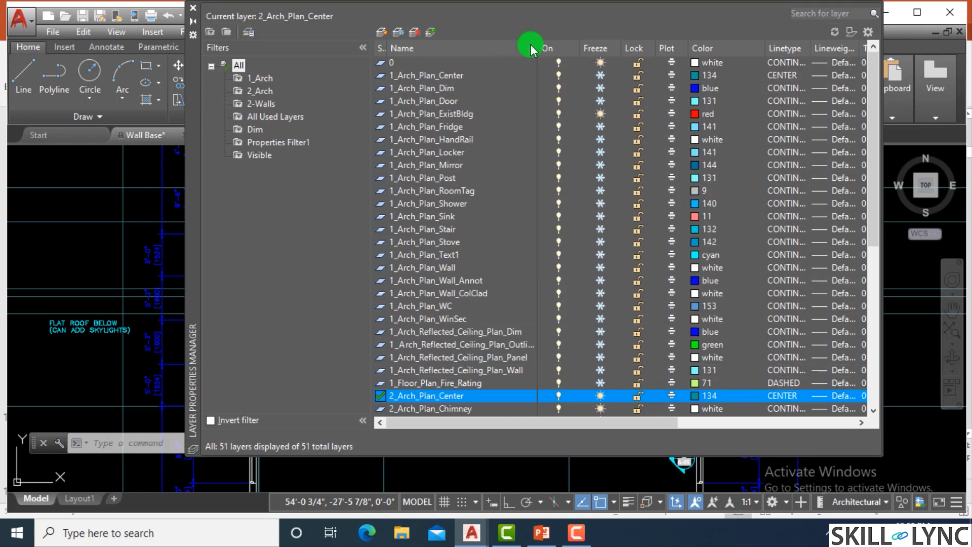
pyautogui.click(531, 44)
pyautogui.click(529, 46)
pyautogui.scroll(-3, 452, 152)
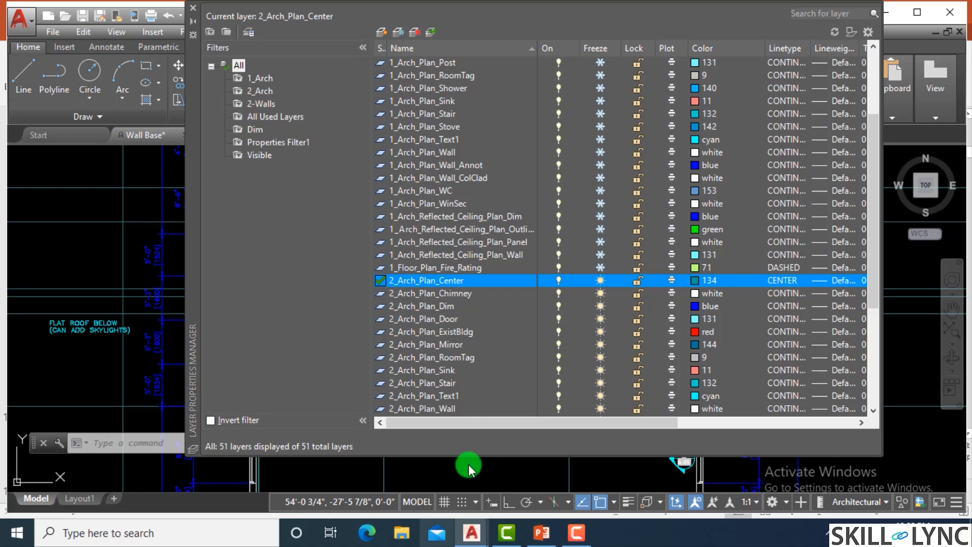
pyautogui.scroll(-3, 473, 357)
pyautogui.scroll(-2, 475, 357)
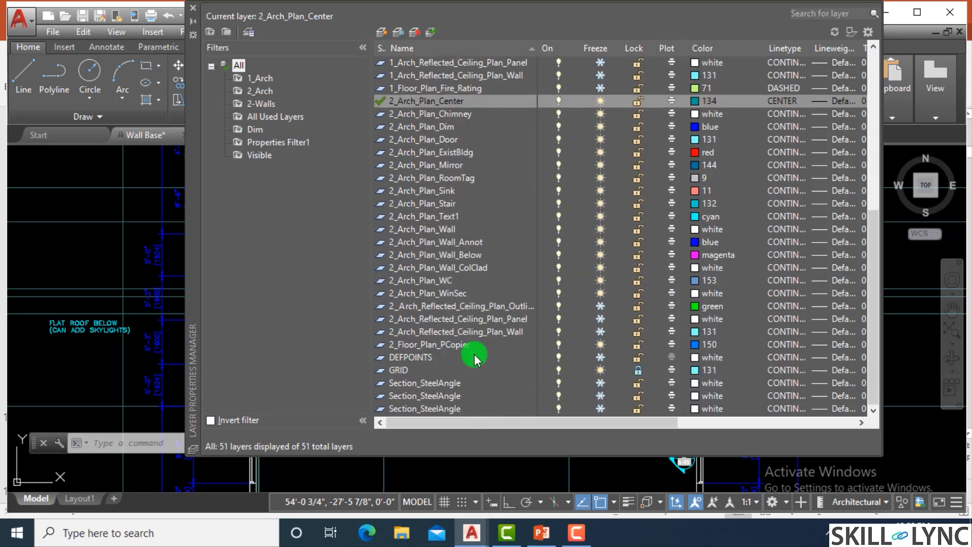
pyautogui.scroll(8, 474, 357)
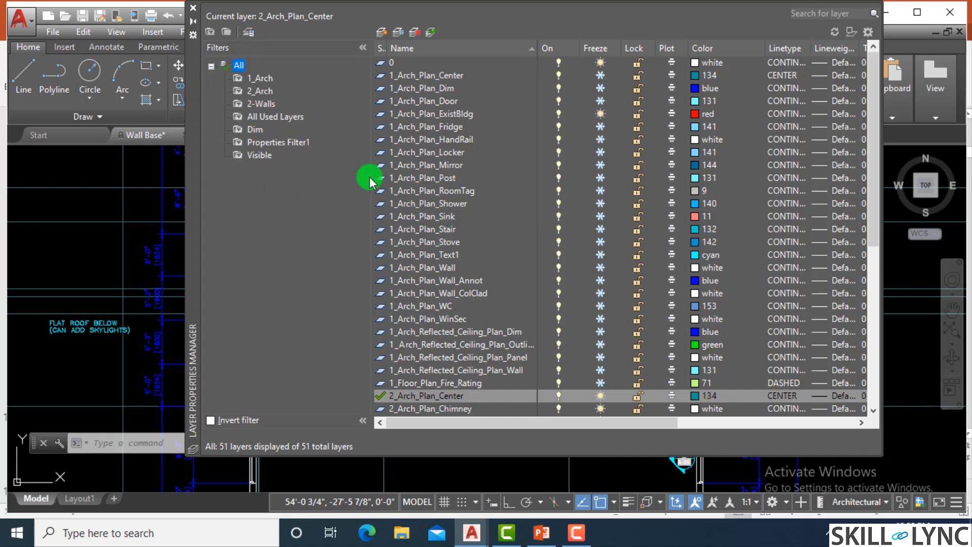
# - Apply the All Used Layers filter and review the layers it lists
pyautogui.click(283, 117)
pyautogui.scroll(-2, 479, 199)
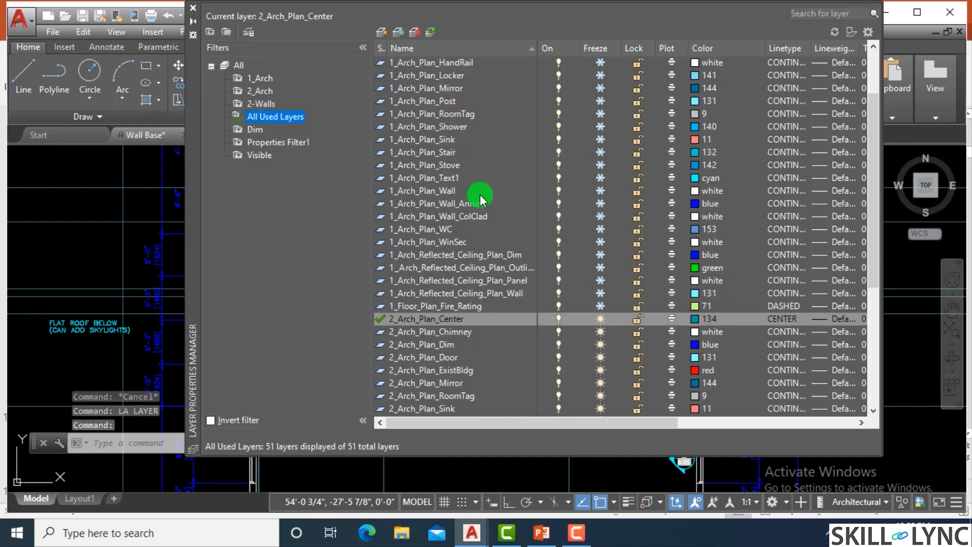
pyautogui.scroll(-6, 483, 195)
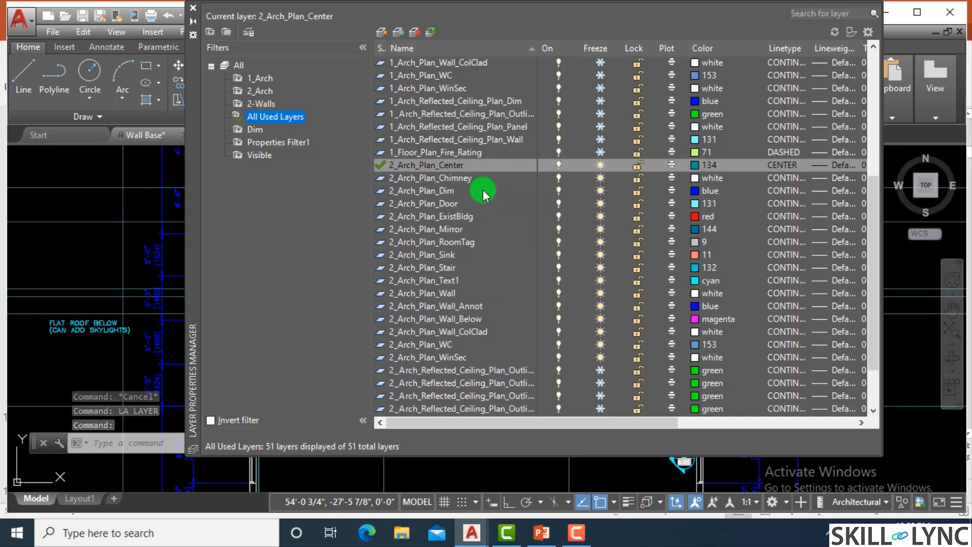
pyautogui.scroll(7, 482, 194)
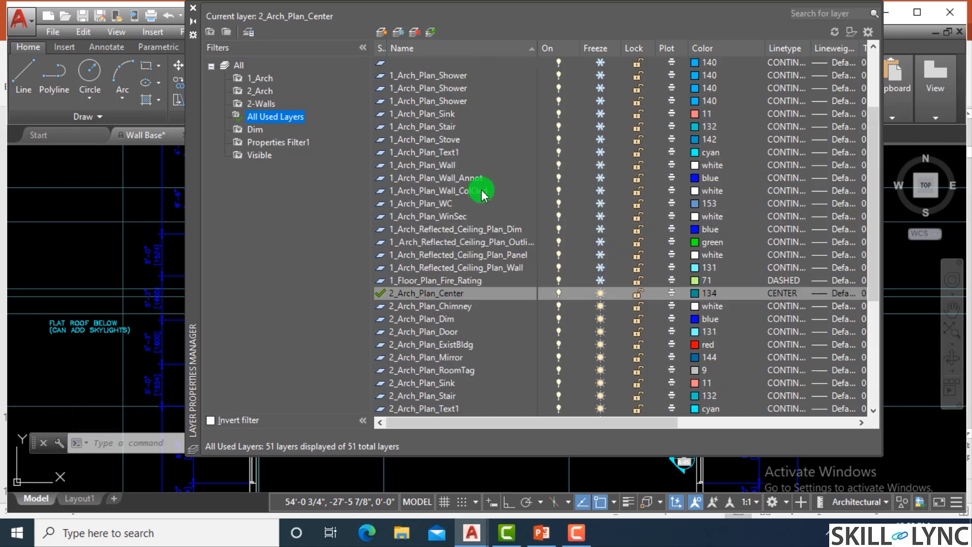
pyautogui.scroll(1, 482, 194)
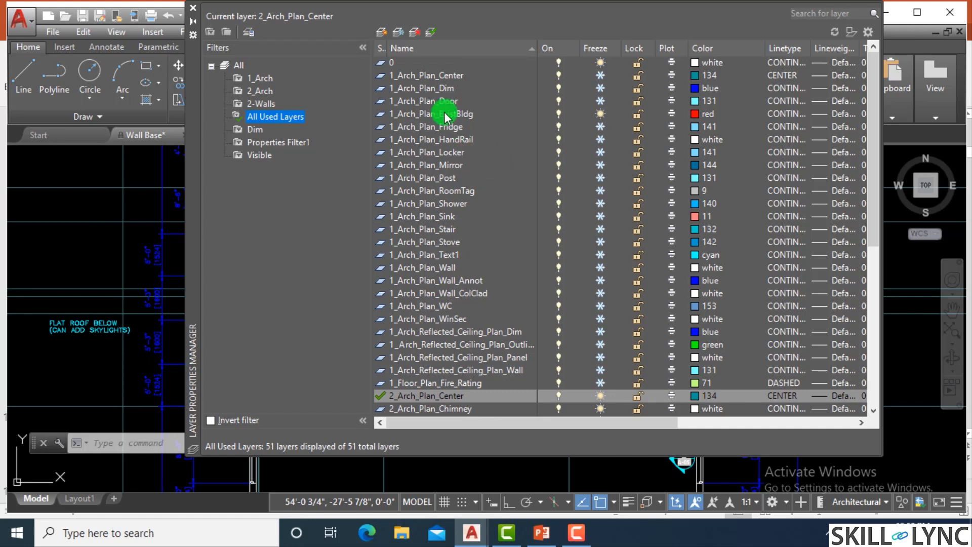
# - Thaw and lock the 1_Arch_Plan_Dim layer and close the layer properties
pyautogui.click(437, 91)
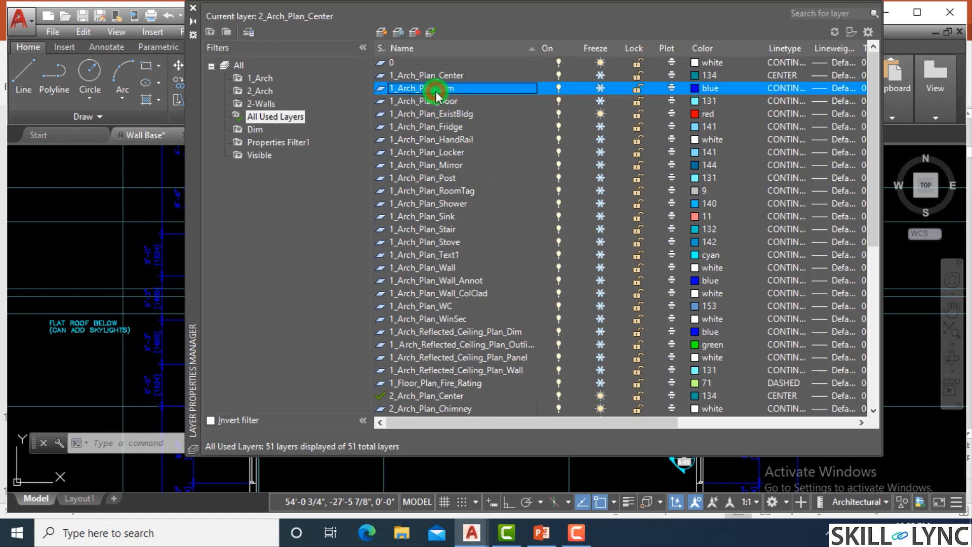
pyautogui.click(600, 89)
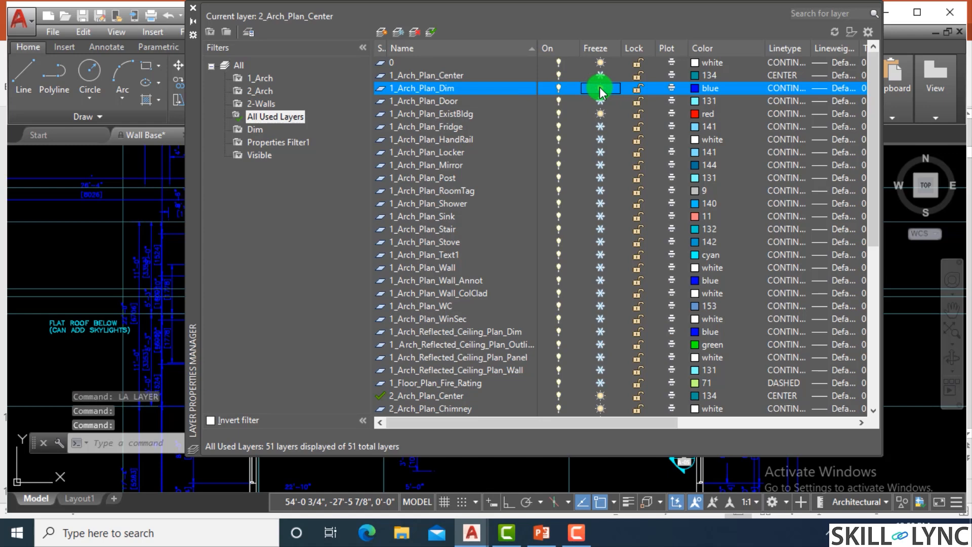
pyautogui.click(638, 89)
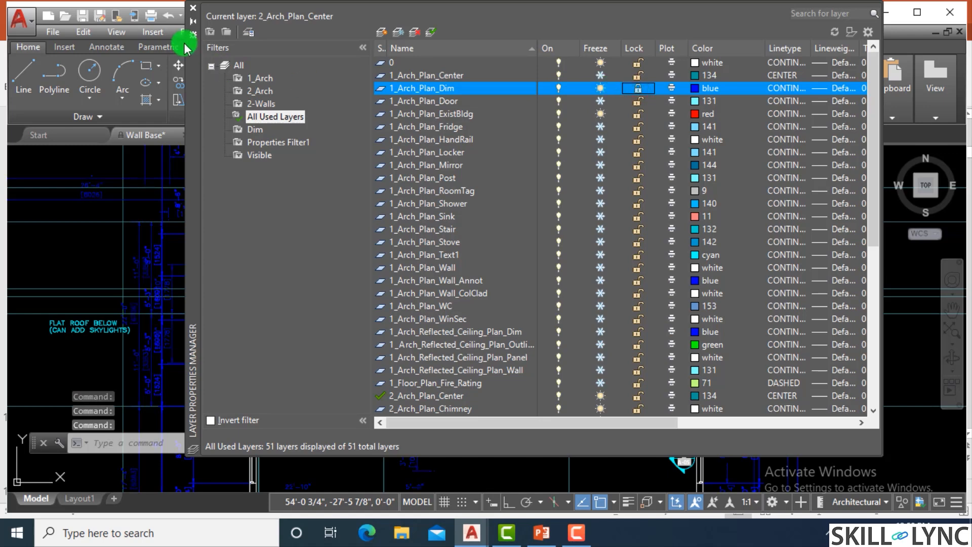
pyautogui.click(193, 8)
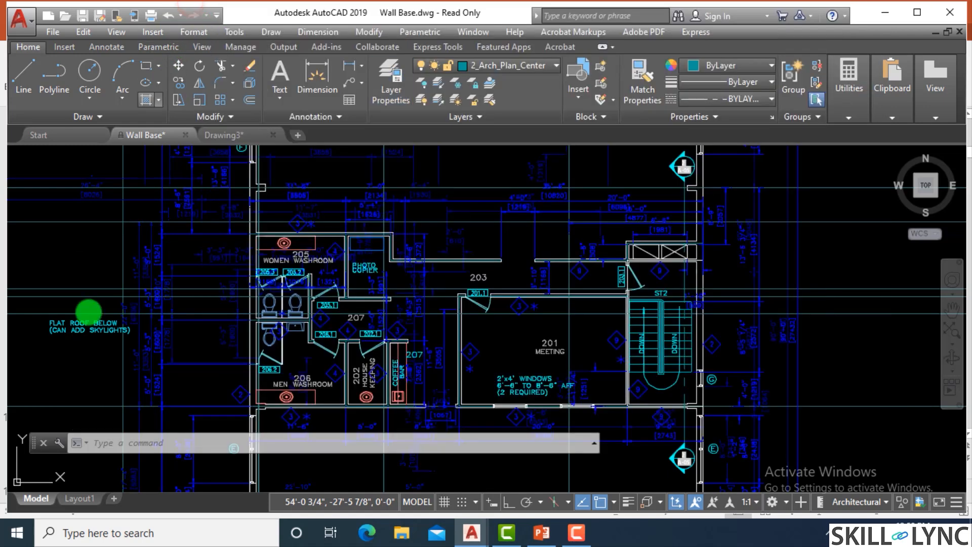
# - Select the 22'-0" dimension beside the skylights note to check how an object on a locked layer behaves
pyautogui.scroll(5, 105, 316)
pyautogui.scroll(1, 233, 278)
pyautogui.click(277, 241)
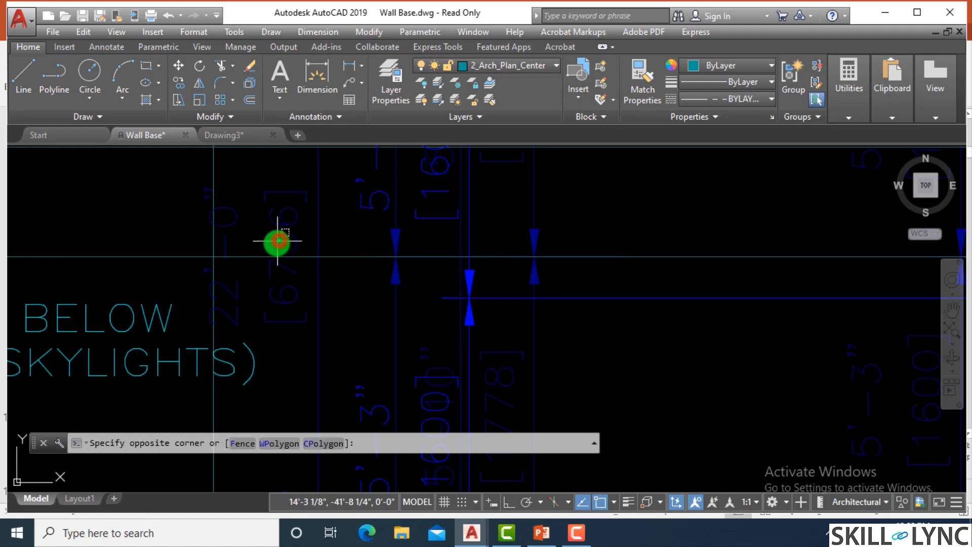
pyautogui.click(269, 246)
pyautogui.click(325, 232)
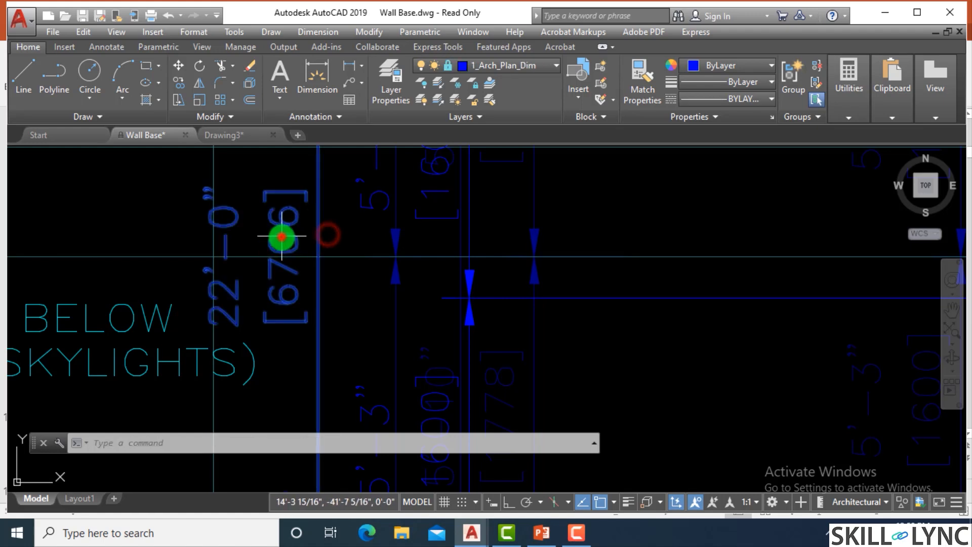
pyautogui.click(301, 259)
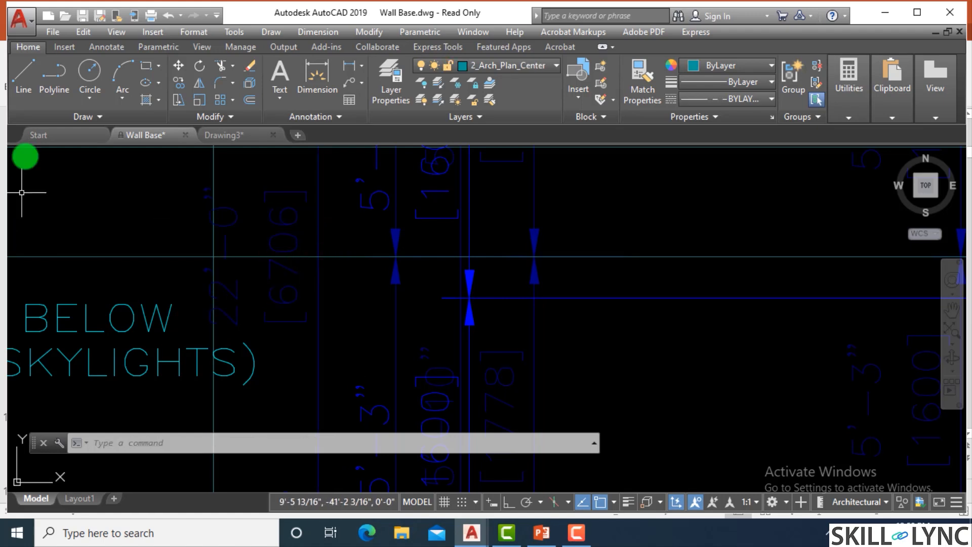
# - Switch to Drawing3 and unlock the current Doors layer
pyautogui.click(213, 136)
pyautogui.scroll(3, 538, 286)
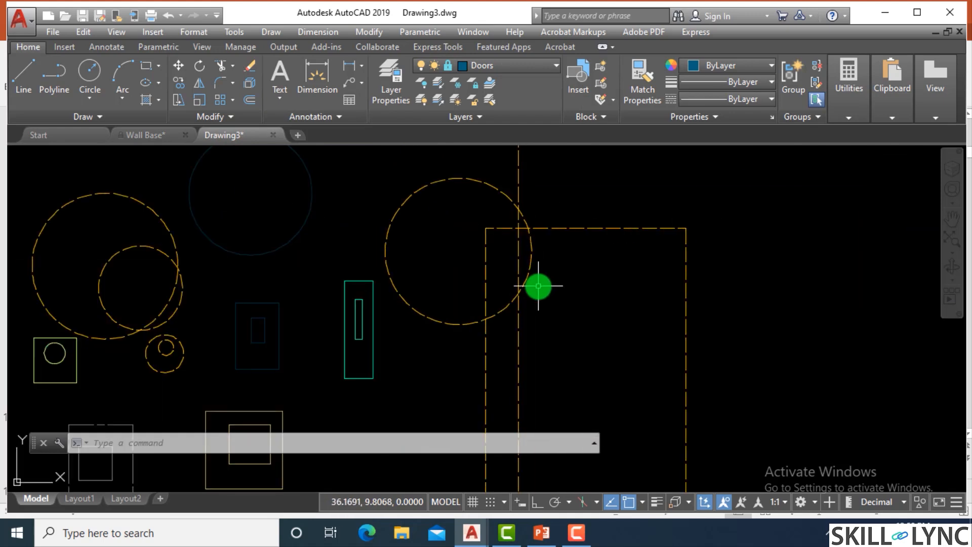
pyautogui.click(494, 67)
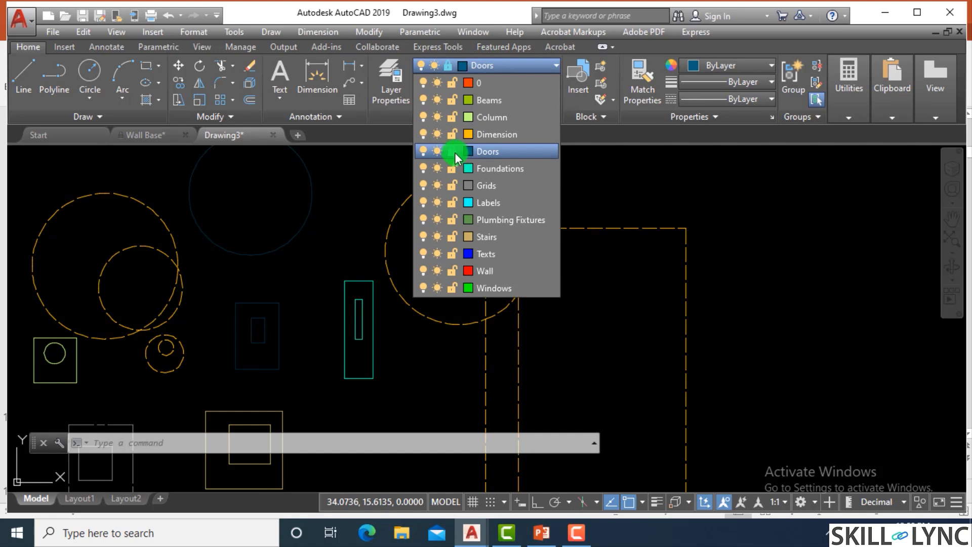
pyautogui.click(453, 152)
pyautogui.click(643, 167)
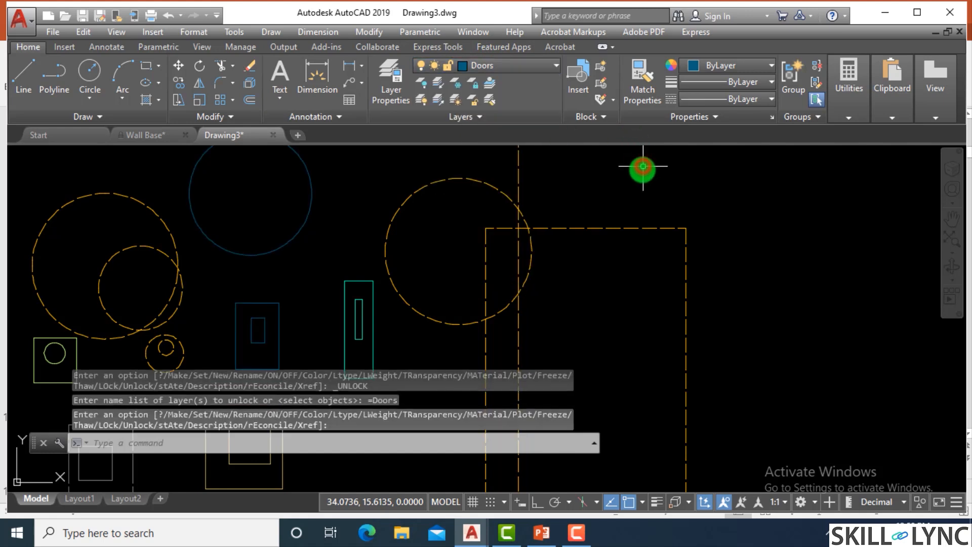
# - Freeze the Dimension layer in the layer properties and close them
pyautogui.write('la')
pyautogui.press('Return')
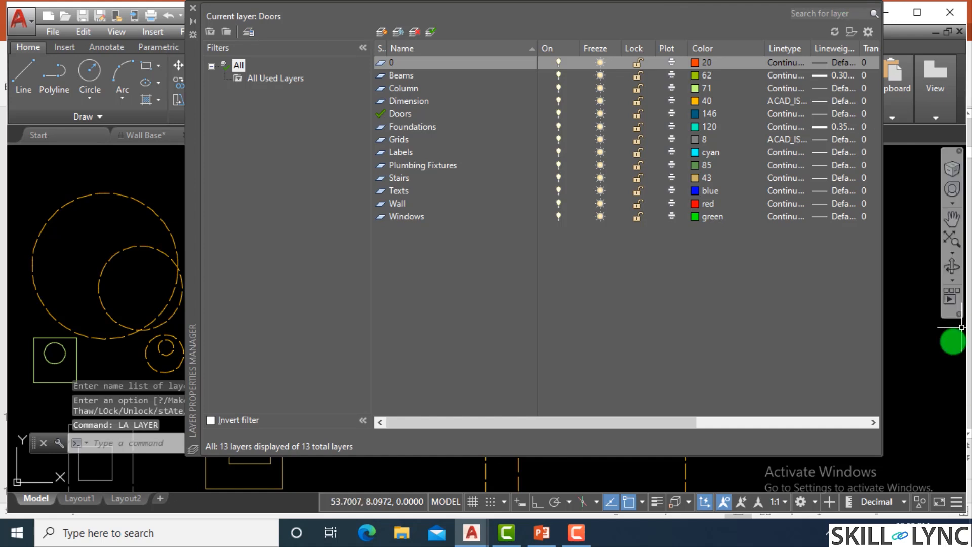
pyautogui.click(599, 101)
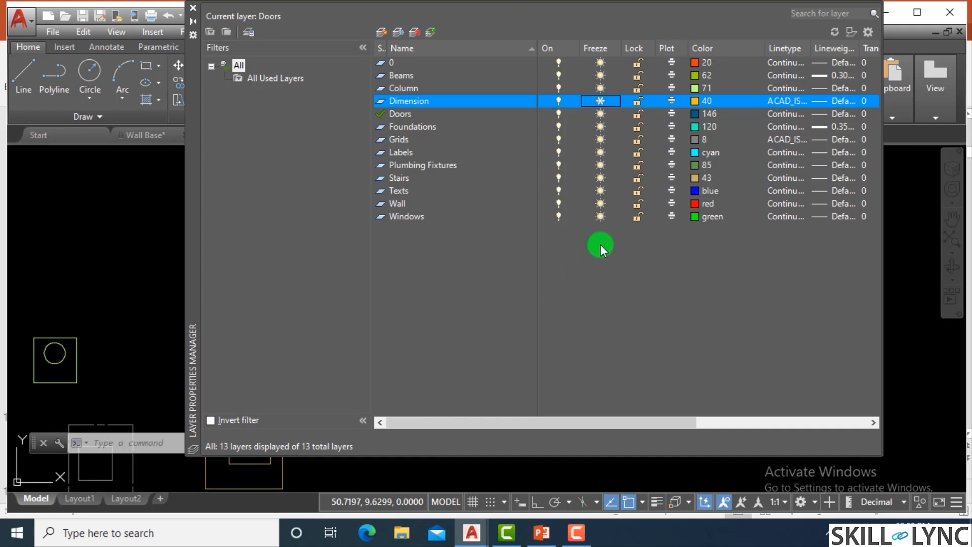
pyautogui.click(600, 101)
pyautogui.click(601, 103)
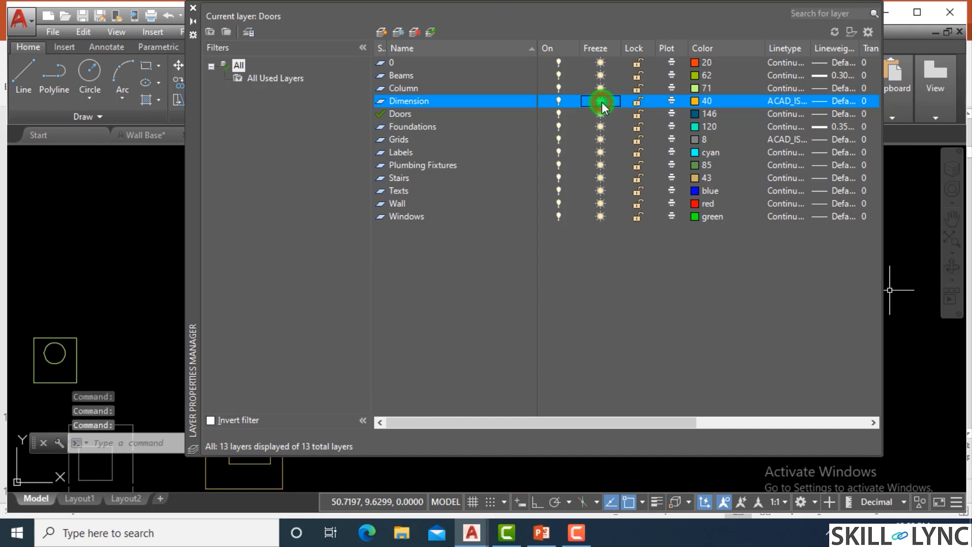
pyautogui.click(193, 8)
pyautogui.scroll(-5, 564, 244)
pyautogui.scroll(4, 564, 244)
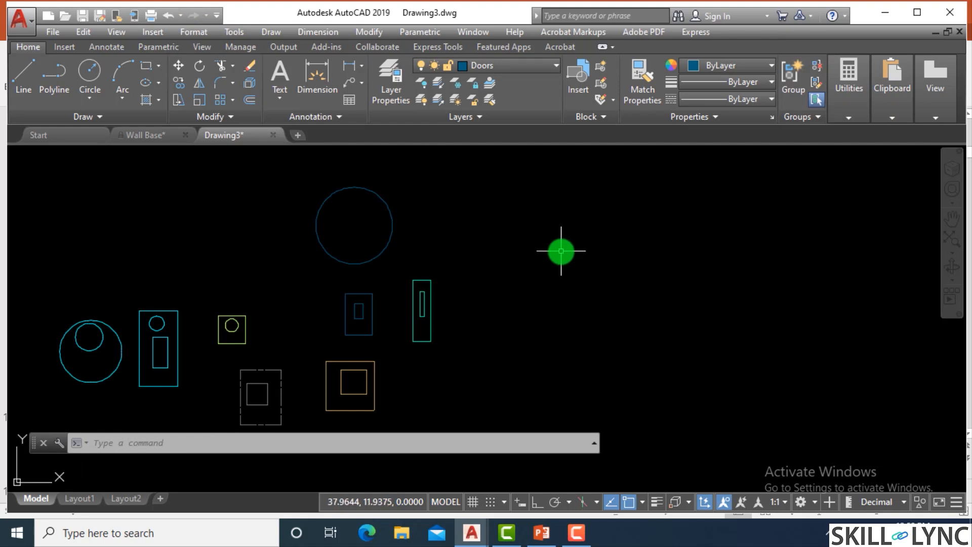
# - Erase all objects in the drawing using the All selection option
pyautogui.write('E')
pyautogui.press('Return')
pyautogui.write('all')
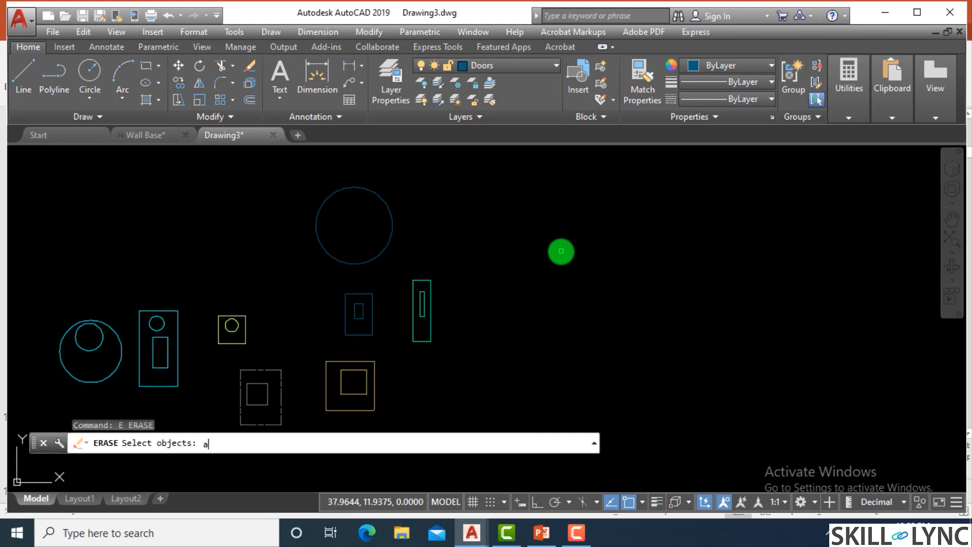
pyautogui.press('Return')
pyautogui.press('Return')
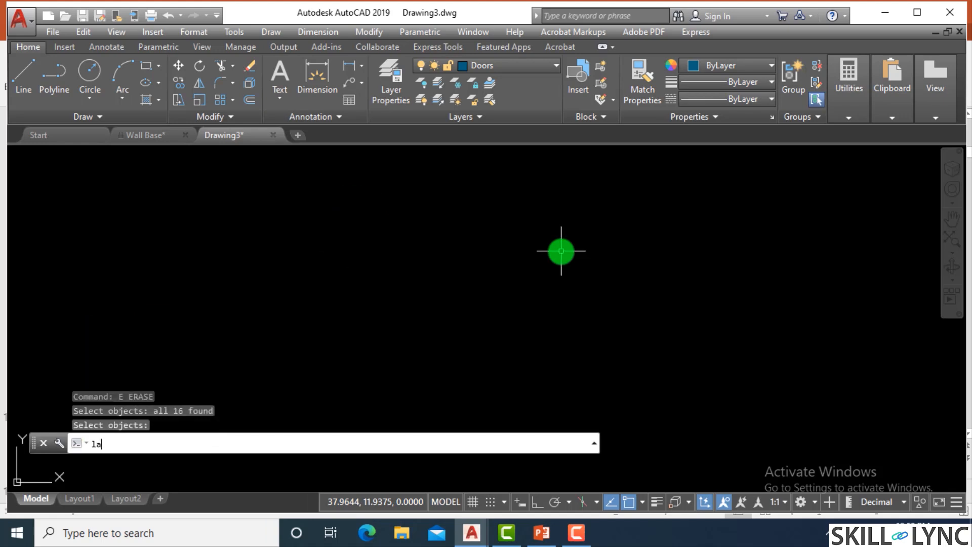
# - Thaw the Dimension layer to check which of its objects remain after the erase
pyautogui.write('la')
pyautogui.press('Return')
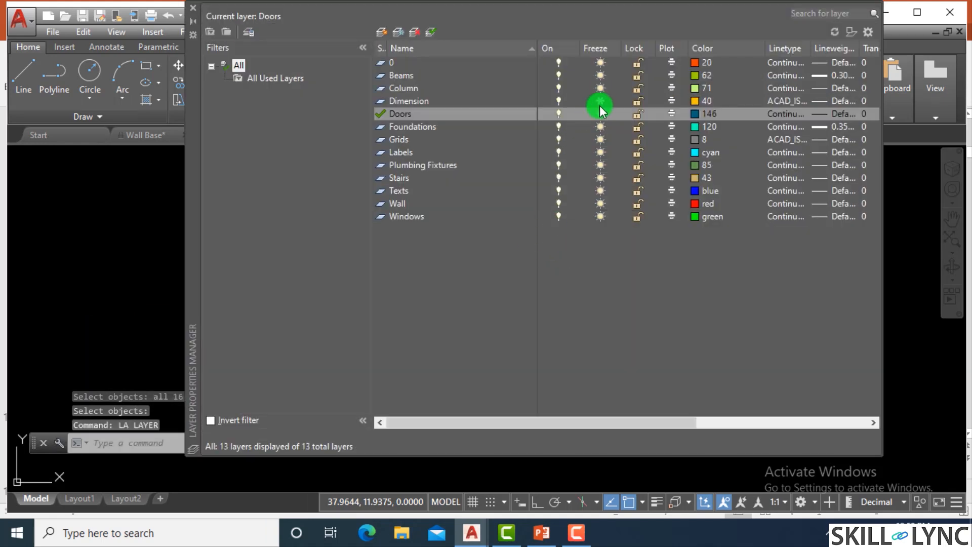
pyautogui.click(600, 102)
pyautogui.click(192, 9)
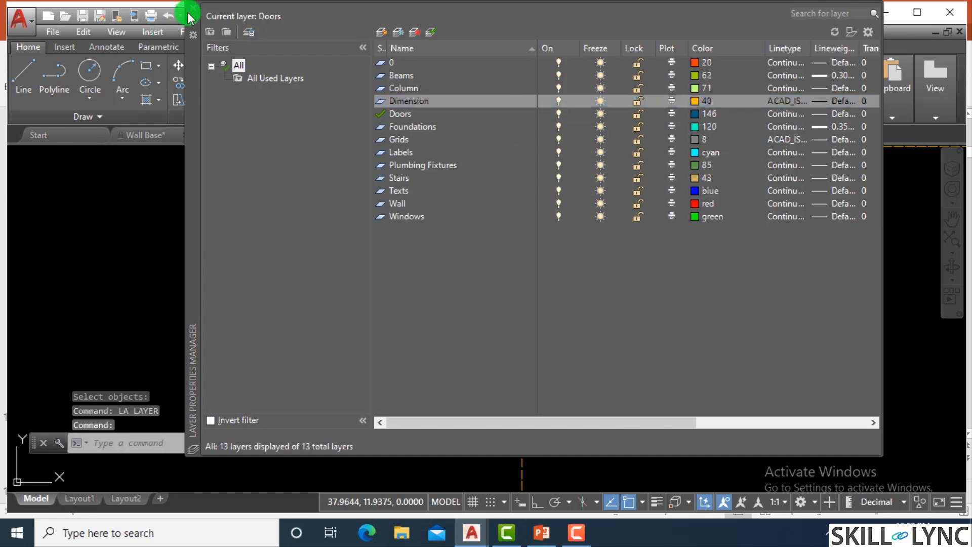
pyautogui.scroll(-2, 456, 260)
pyautogui.scroll(1, 460, 254)
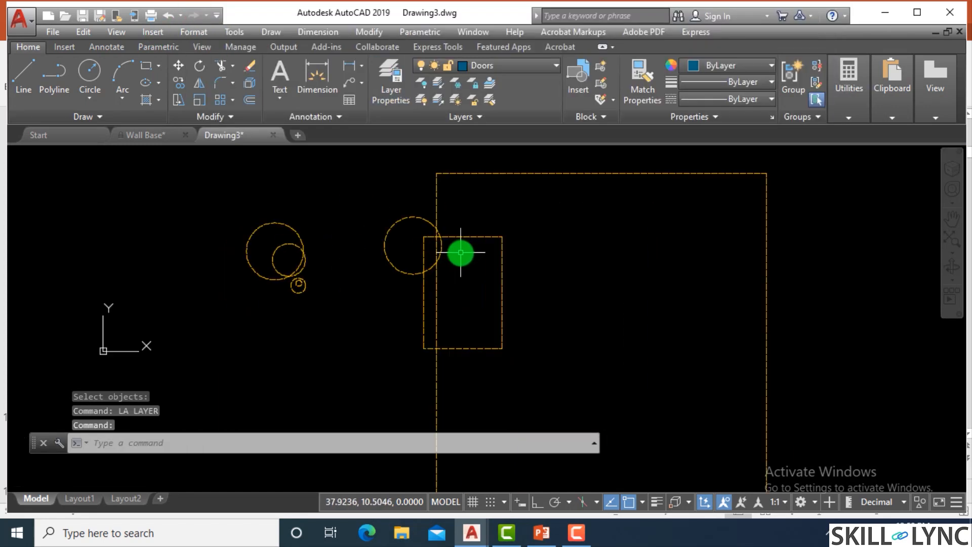
# - Undo the erase together with the freeze, thaw and unlock changes to the Dimension and Doors layers
pyautogui.write('u')
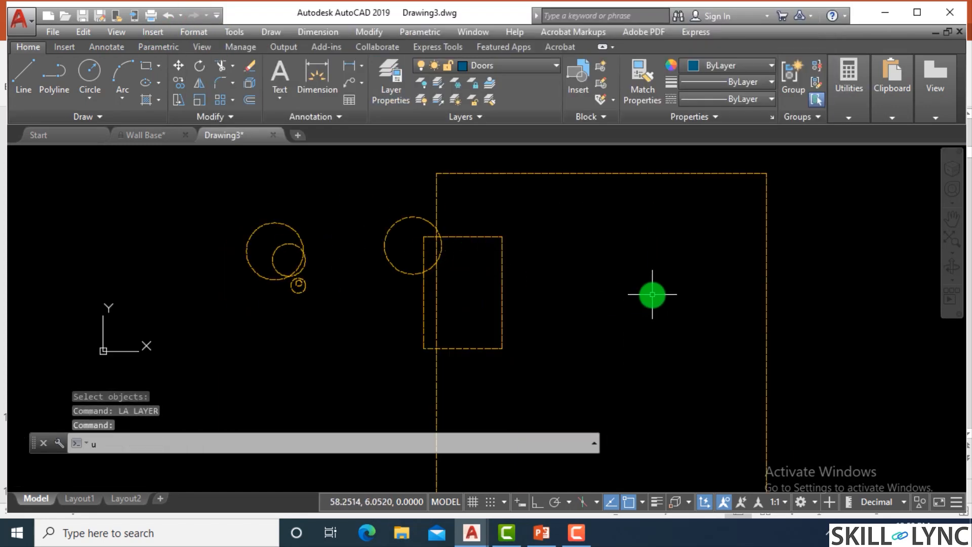
pyautogui.press('Return')
pyautogui.write('u')
pyautogui.press('Return')
pyautogui.press('Return')
pyautogui.press('Return')
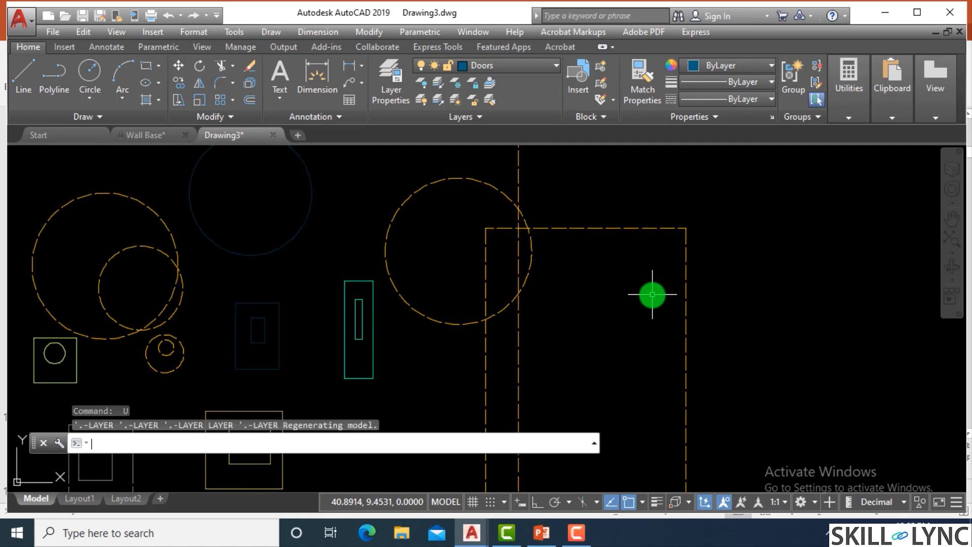
pyautogui.scroll(-3, 595, 300)
pyautogui.scroll(2, 702, 316)
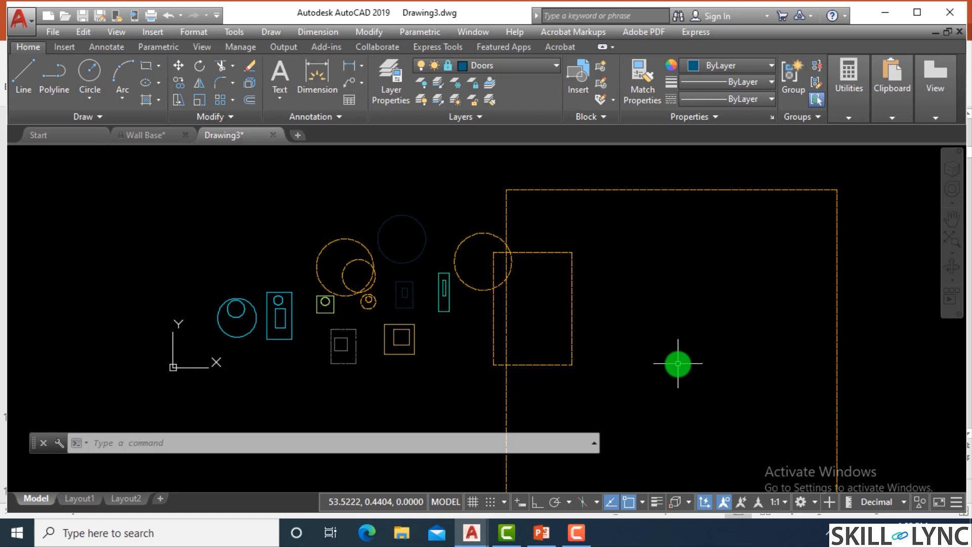
# - Freeze the Dimension layer again and close the layer properties
pyautogui.click(514, 68)
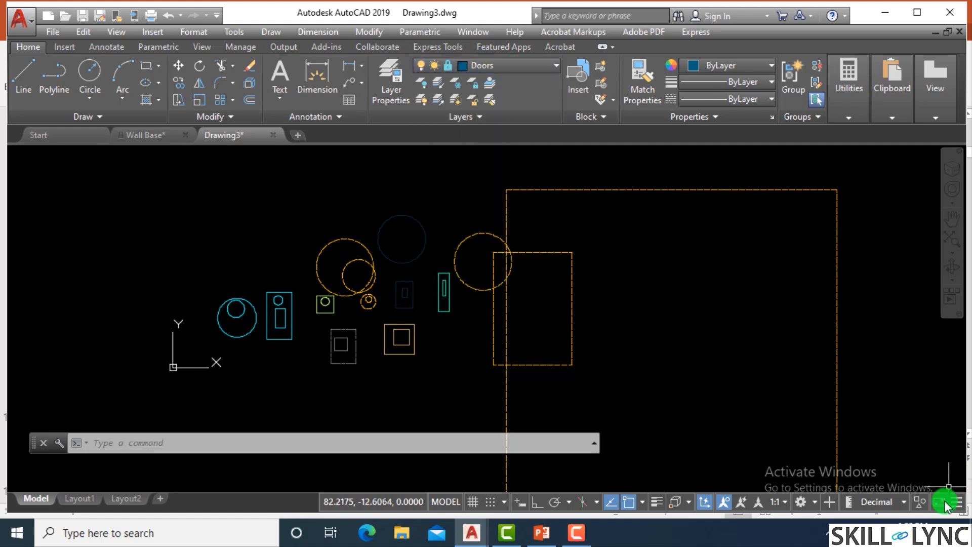
pyautogui.write('la')
pyautogui.press('Return')
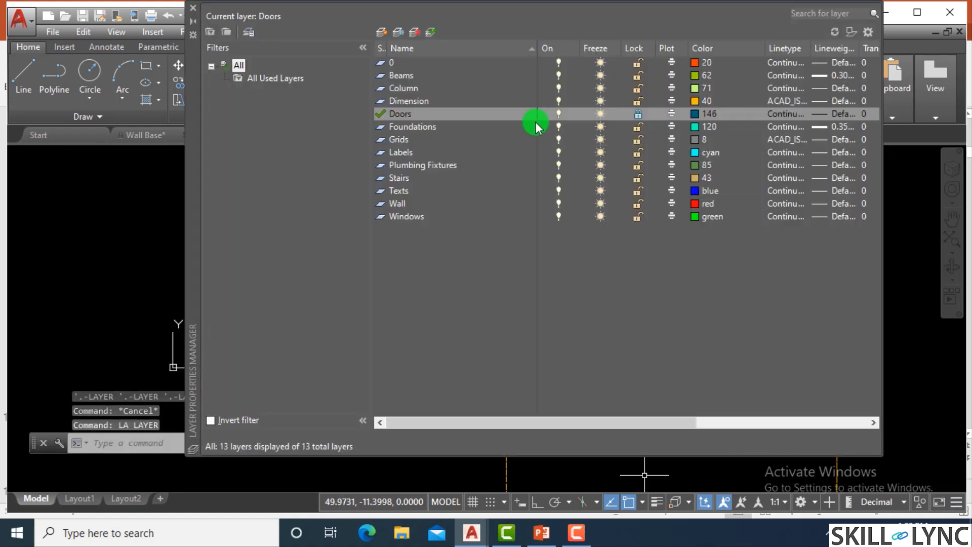
pyautogui.click(600, 103)
pyautogui.click(601, 104)
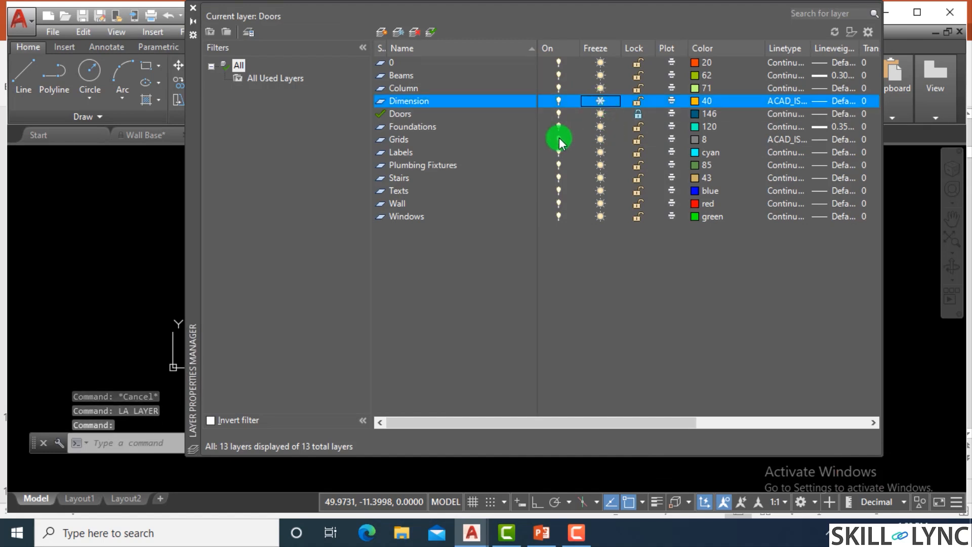
pyautogui.click(194, 14)
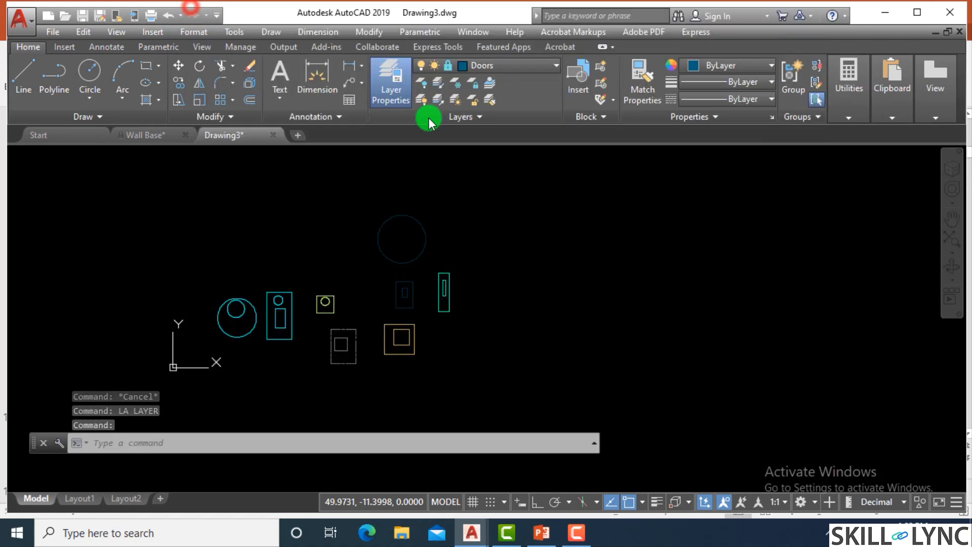
pyautogui.scroll(-2, 531, 178)
pyautogui.scroll(2, 556, 184)
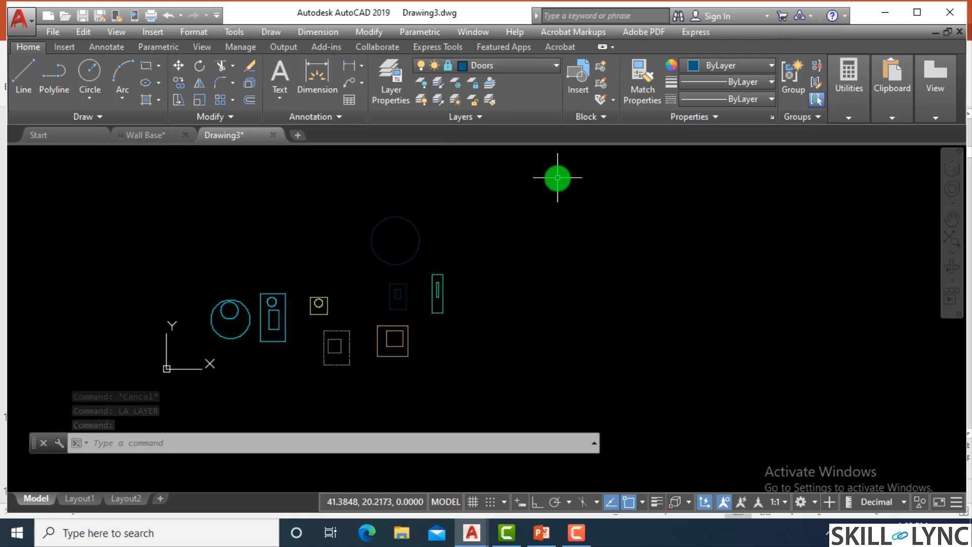
# - Try to make the frozen Dimension layer the current layer
pyautogui.click(526, 65)
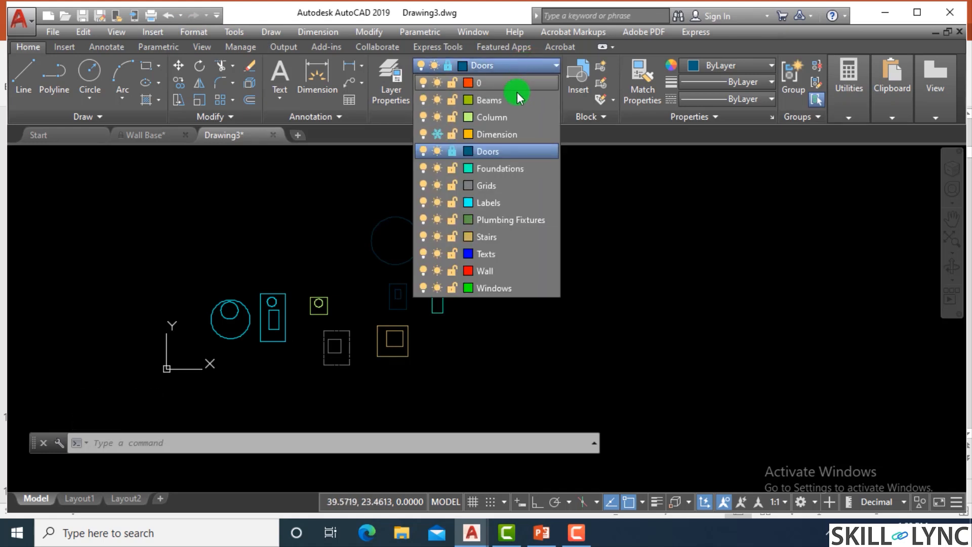
pyautogui.click(521, 135)
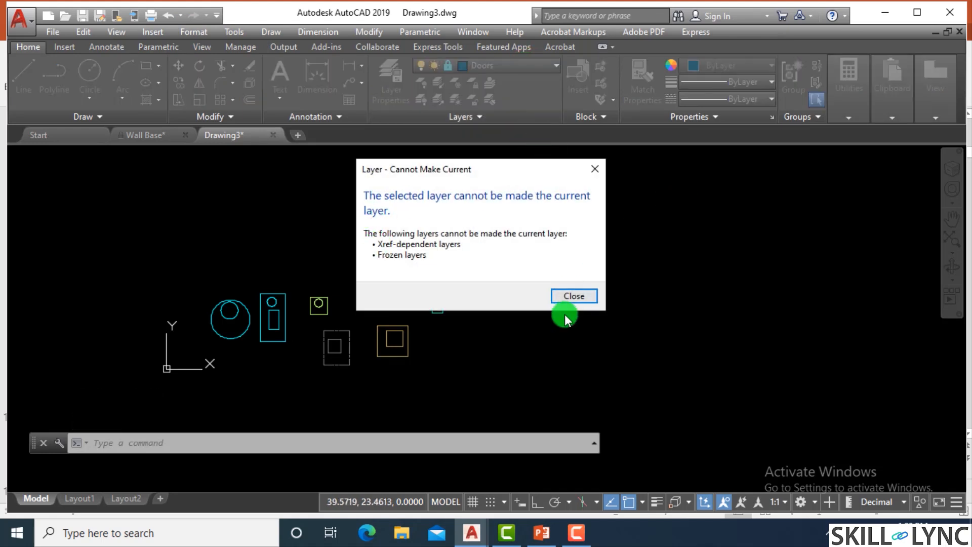
pyautogui.click(577, 297)
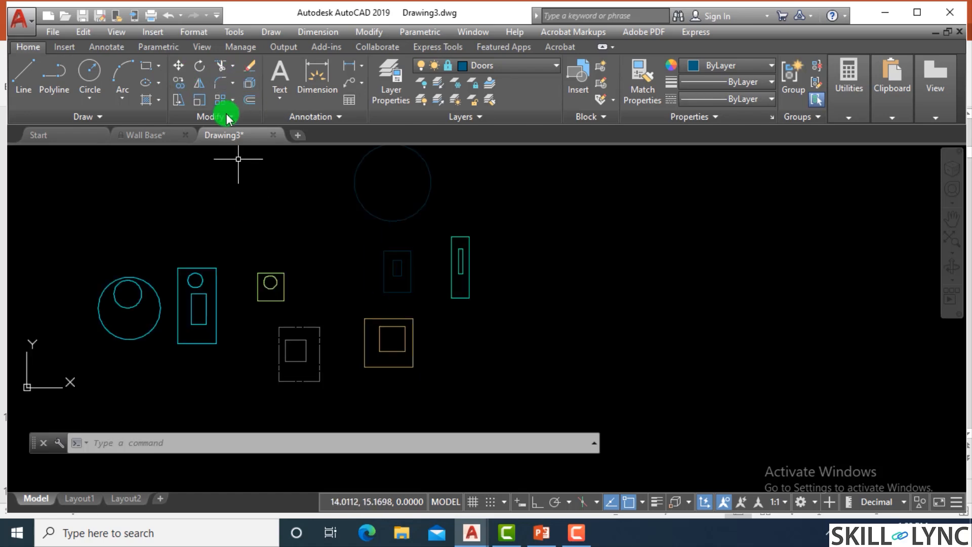
# - Switch to Wall Base and review the 1_Arch filter and the full layer list in its layer properties
pyautogui.click(152, 134)
pyautogui.scroll(-6, 473, 228)
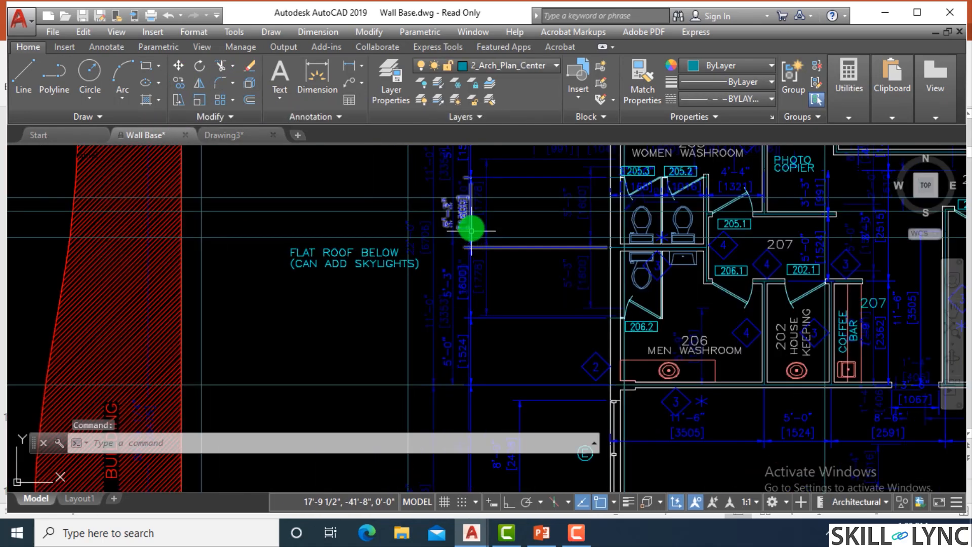
pyautogui.scroll(4, 823, 253)
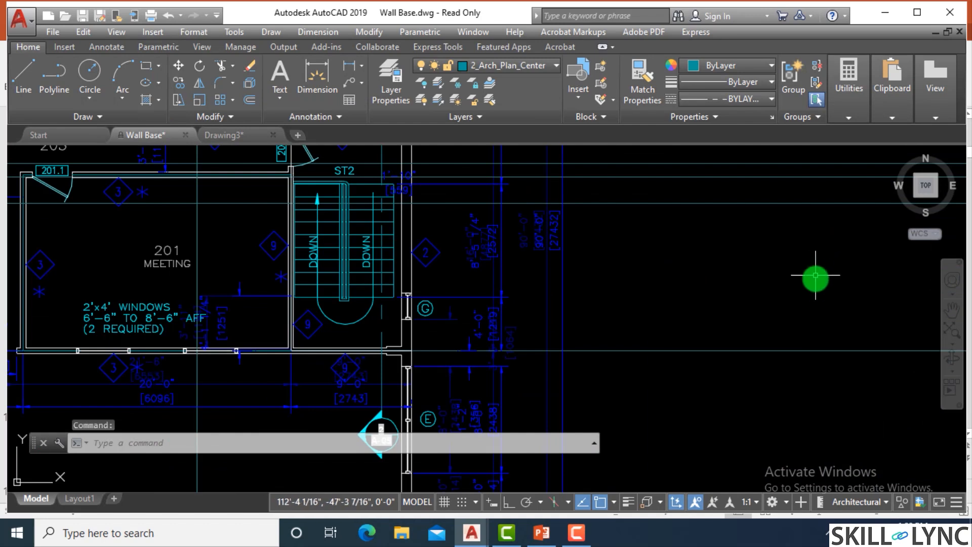
pyautogui.write('la')
pyautogui.press('Return')
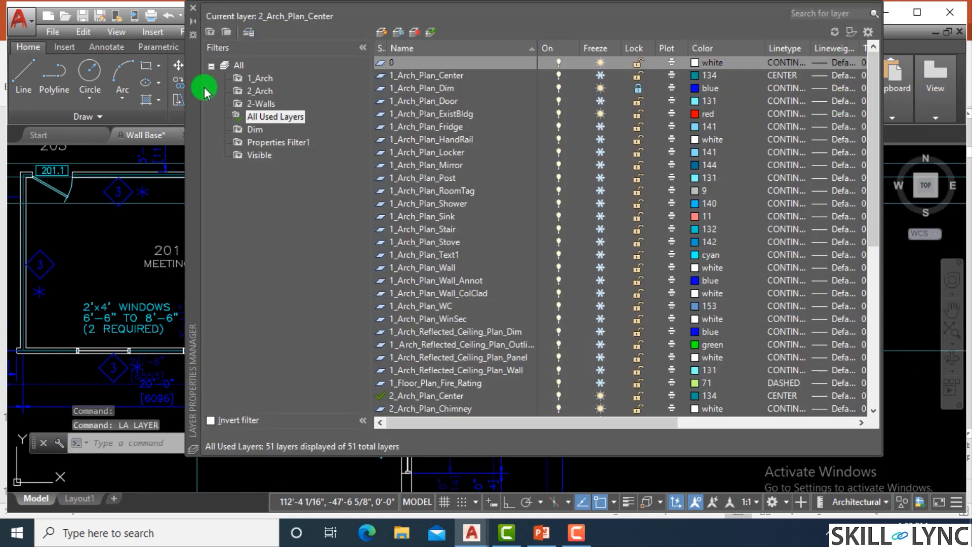
pyautogui.click(263, 77)
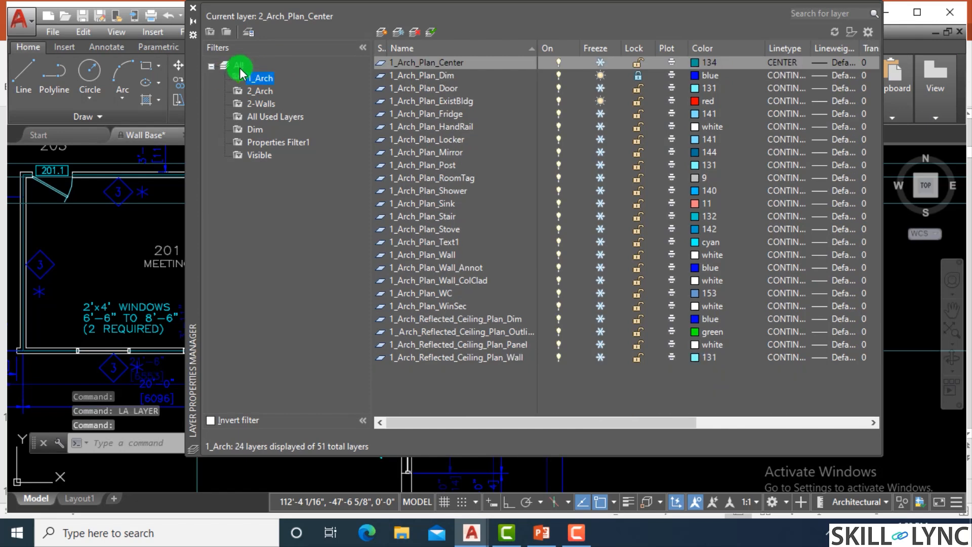
pyautogui.moveTo(868, 135)
pyautogui.mouseDown()
pyautogui.moveTo(870, 187)
pyautogui.moveTo(876, 151)
pyautogui.mouseUp()
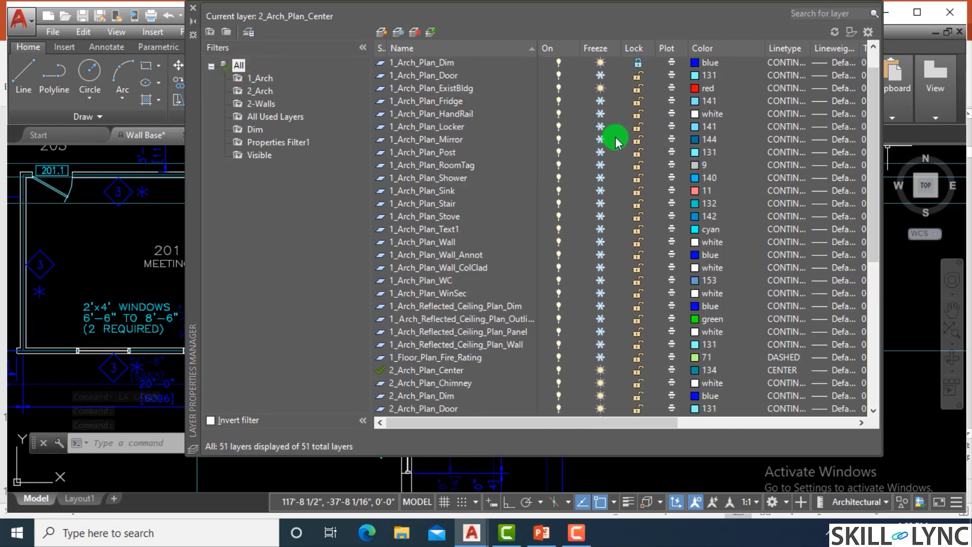
pyautogui.click(599, 102)
pyautogui.click(193, 10)
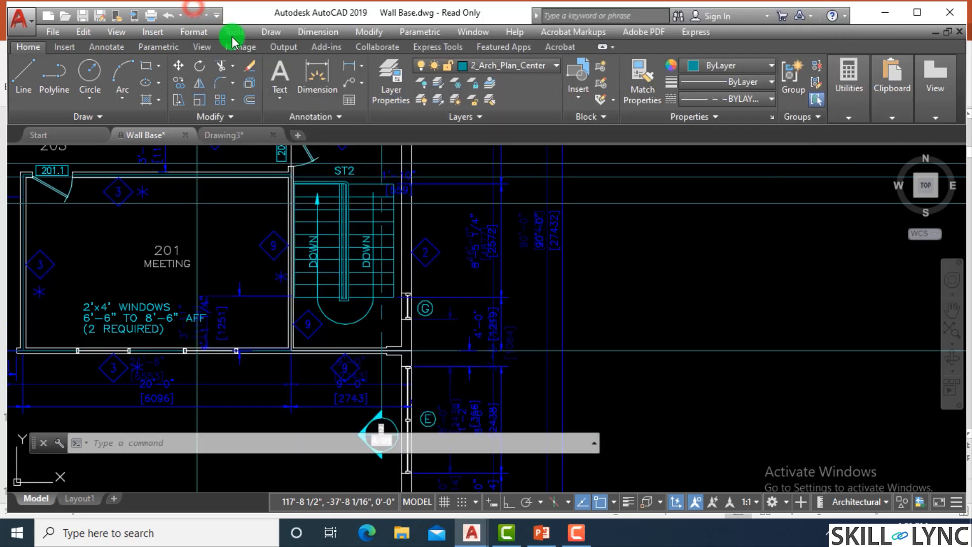
# - Examine the floor plan around the washrooms, meeting room 201 and staircase ST2, including the dimensions
pyautogui.scroll(-3, 604, 304)
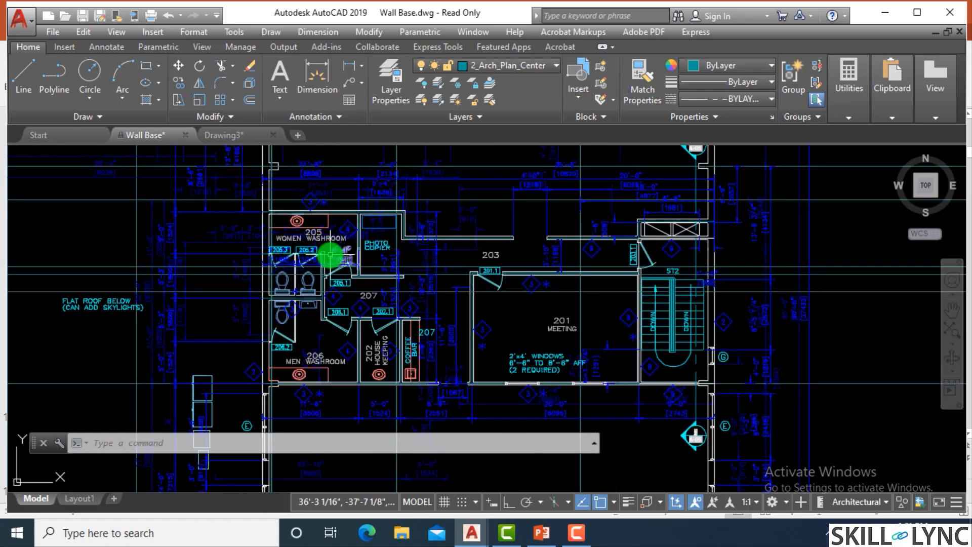
pyautogui.scroll(5, 334, 253)
pyautogui.scroll(-5, 339, 248)
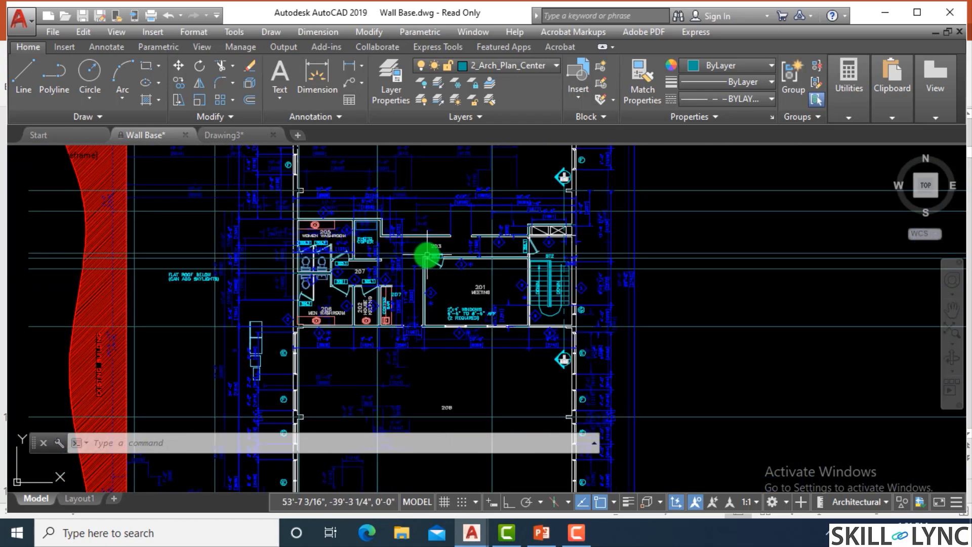
pyautogui.scroll(2, 428, 255)
pyautogui.scroll(2, 556, 276)
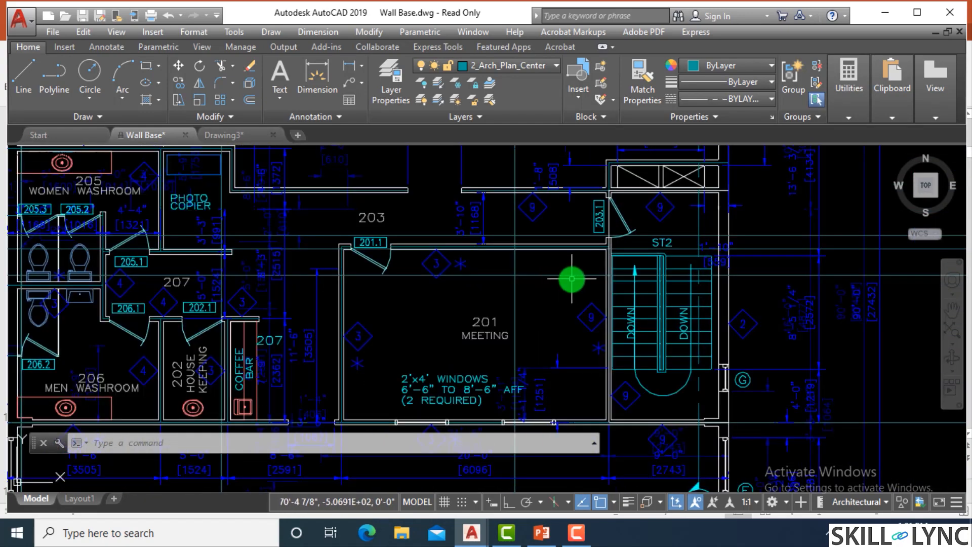
pyautogui.scroll(-5, 561, 260)
pyautogui.scroll(3, 629, 263)
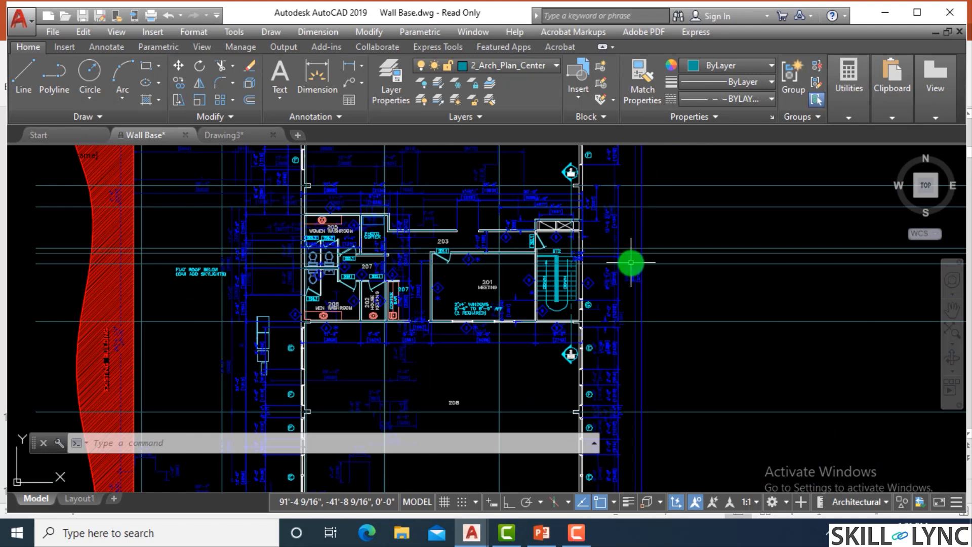
pyautogui.scroll(1, 721, 282)
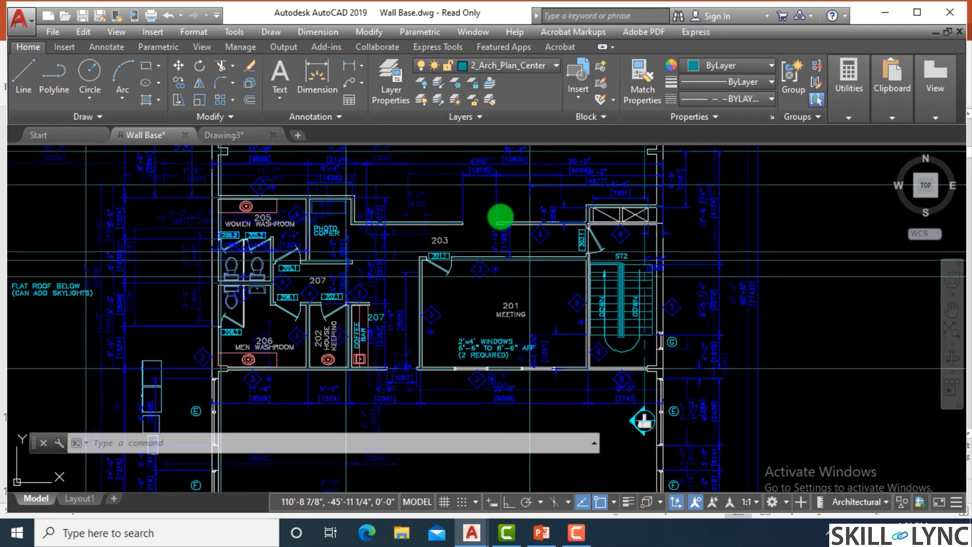
pyautogui.hotkey('ctrl', 'z')
pyautogui.press('Escape')
pyautogui.press('Escape')
pyautogui.press('Escape')
pyautogui.scroll(-2, 349, 207)
pyautogui.scroll(-1, 400, 229)
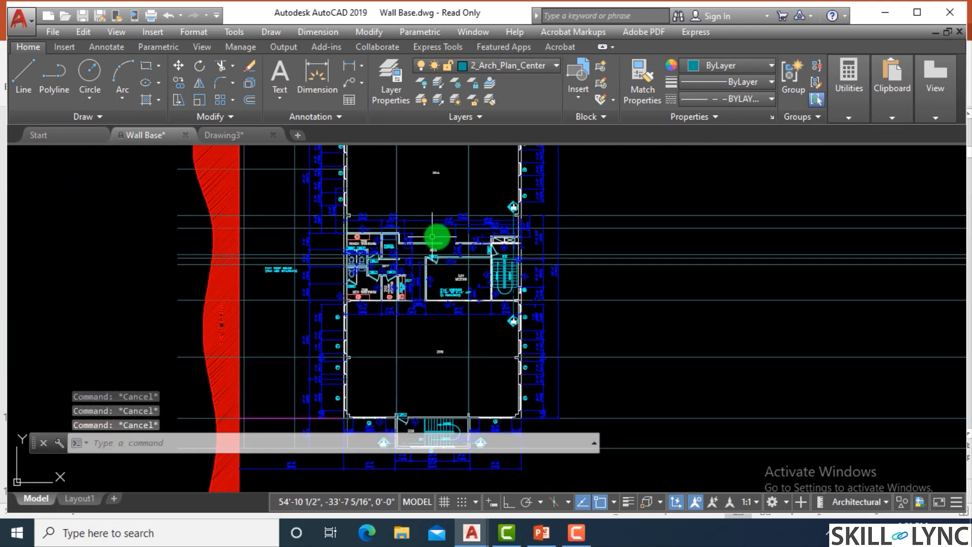
# - Examine the floor plan around meeting room 201 and review the layers' freeze states in Wall Base's layer properties
pyautogui.scroll(-1, 461, 239)
pyautogui.scroll(3, 480, 236)
pyautogui.scroll(1, 479, 248)
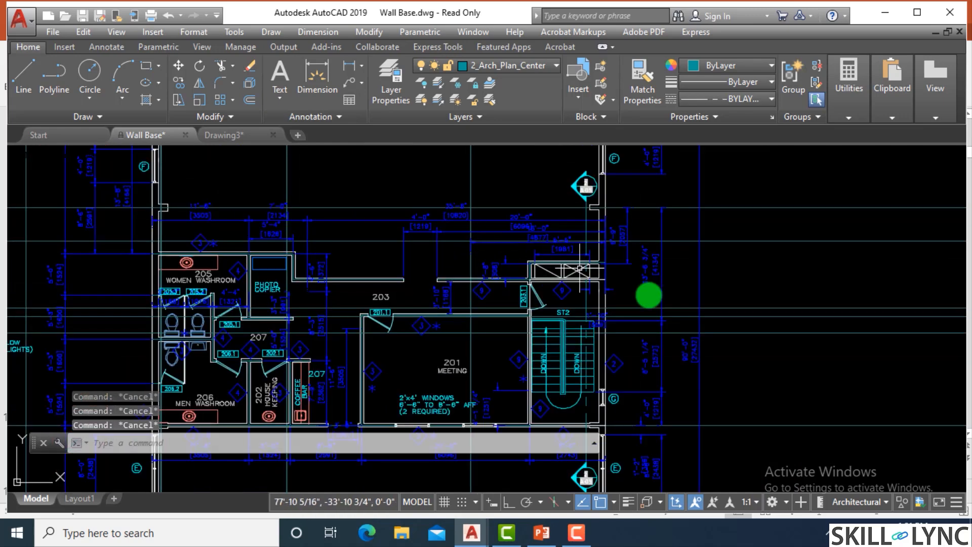
pyautogui.write('la')
pyautogui.press('Return')
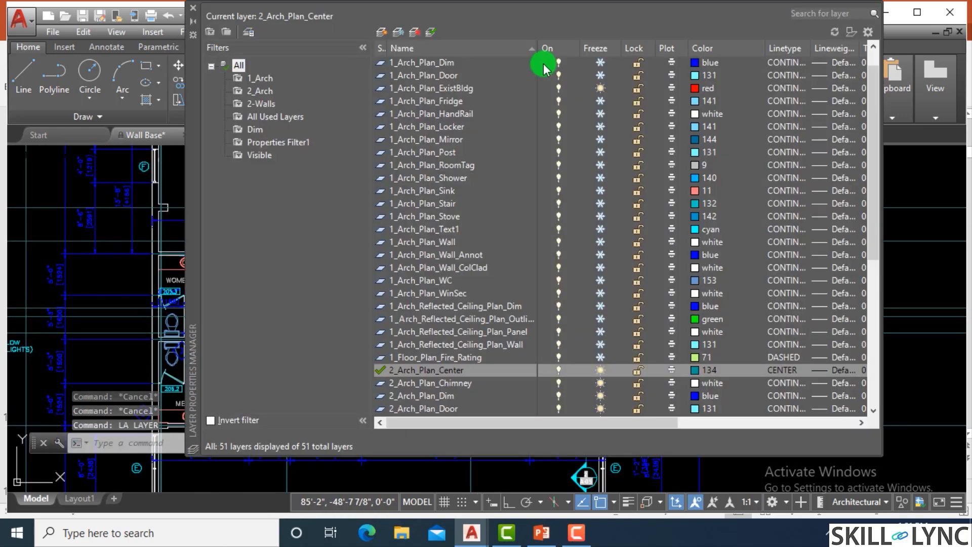
pyautogui.click(600, 88)
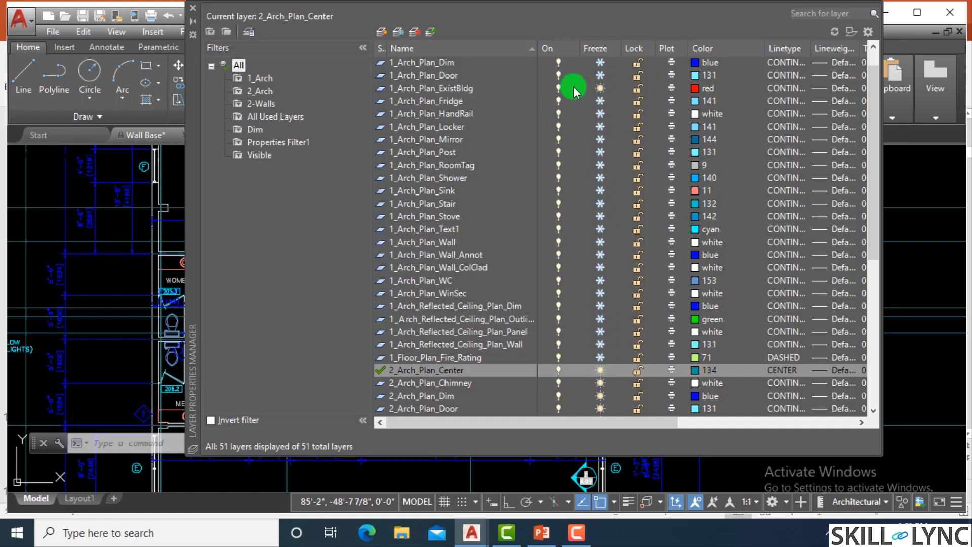
pyautogui.click(194, 11)
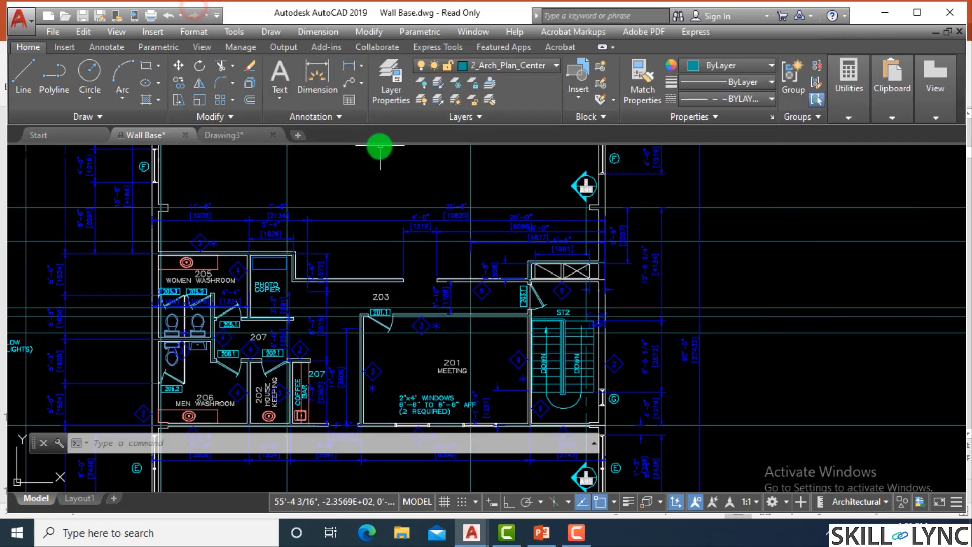
pyautogui.press('Escape')
pyautogui.press('Escape')
# - Switch to Drawing3 and turn off plotting for the Beams layer in the layer properties
pyautogui.click(239, 135)
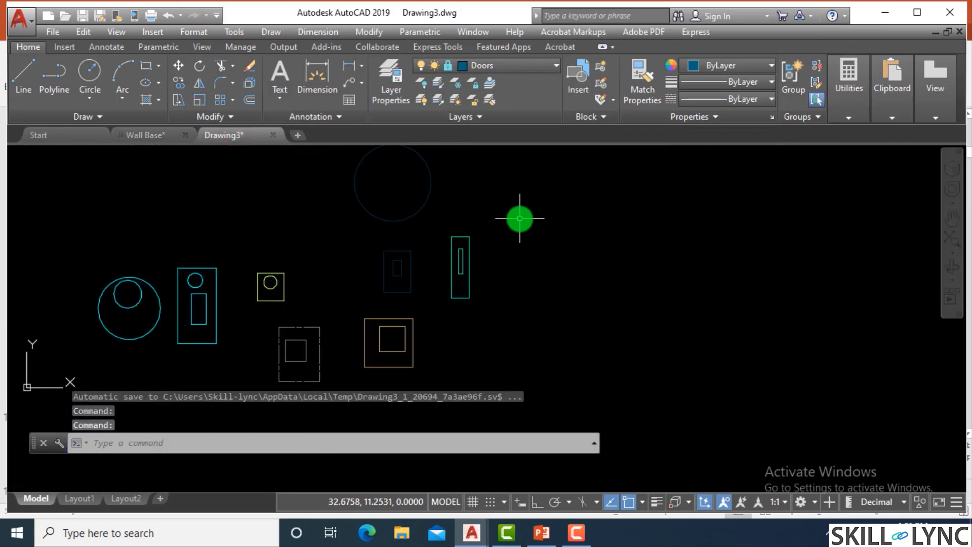
pyautogui.write('la')
pyautogui.press('Return')
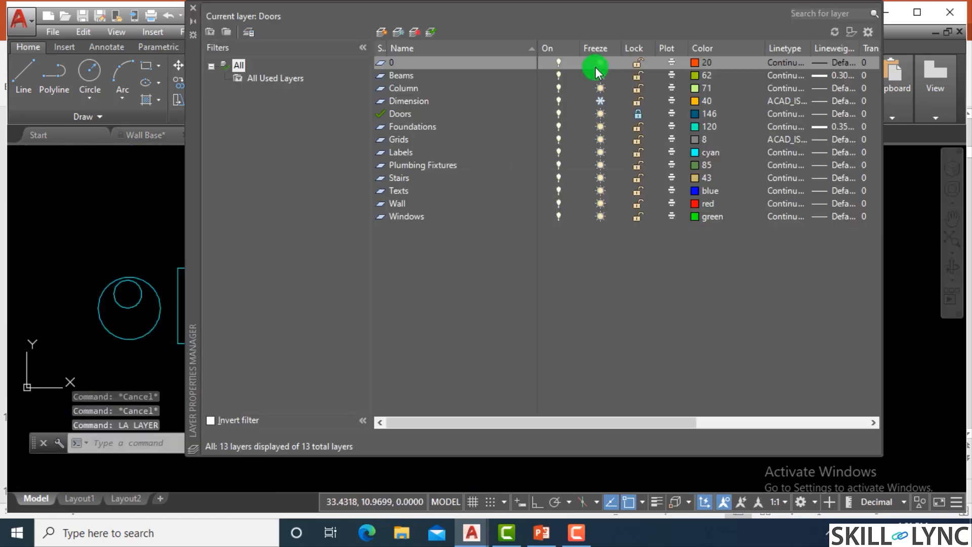
pyautogui.click(671, 77)
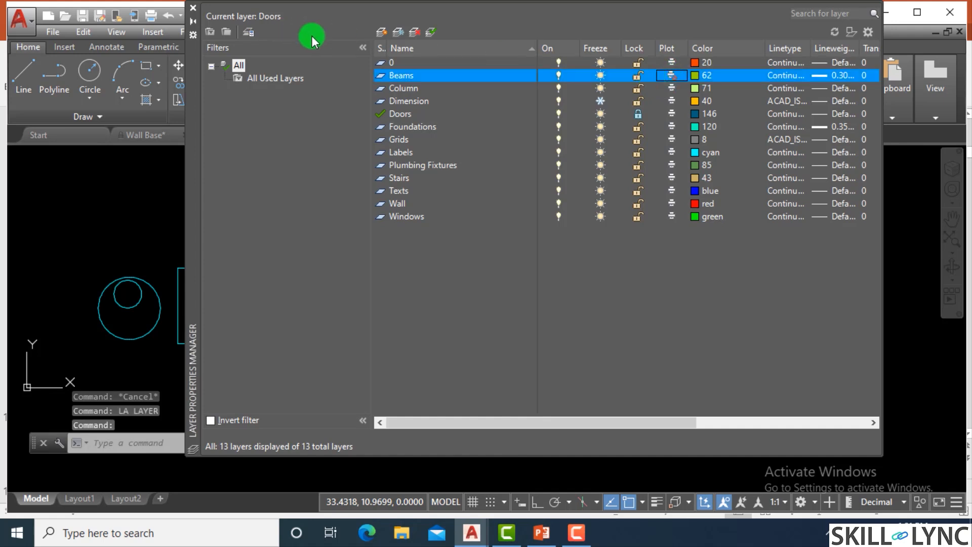
pyautogui.click(193, 8)
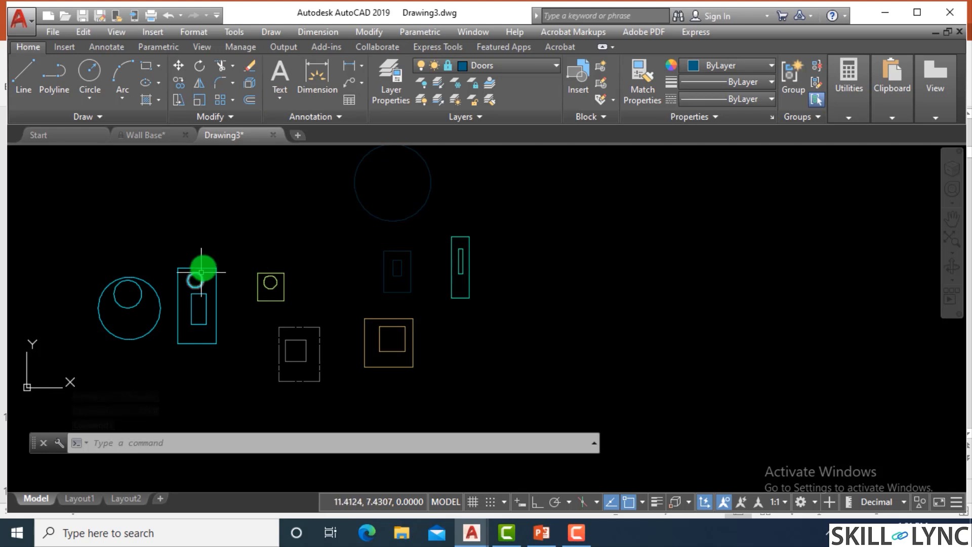
pyautogui.moveTo(204, 266)
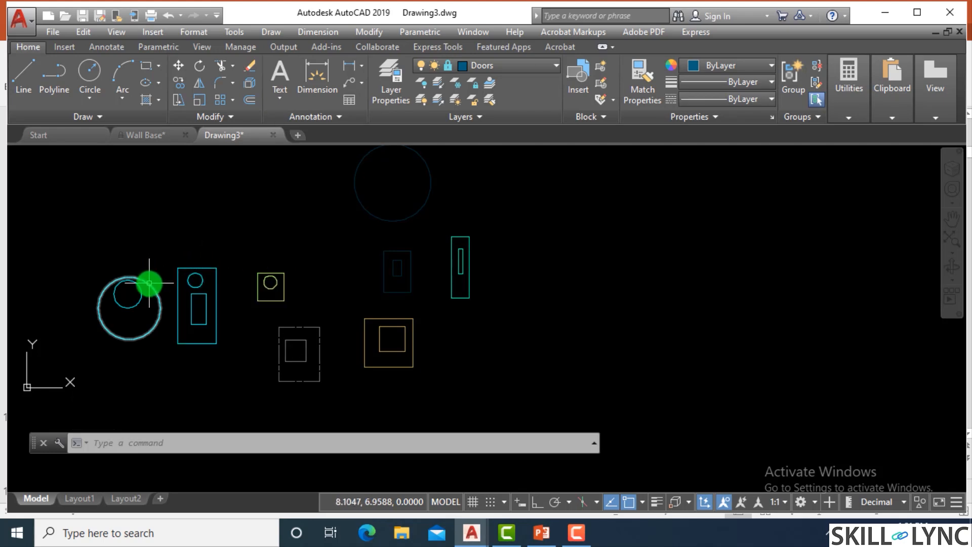
# - Make Beams the current layer and draw a rectangle with a smaller one inside it, right of the existing shapes
pyautogui.click(501, 68)
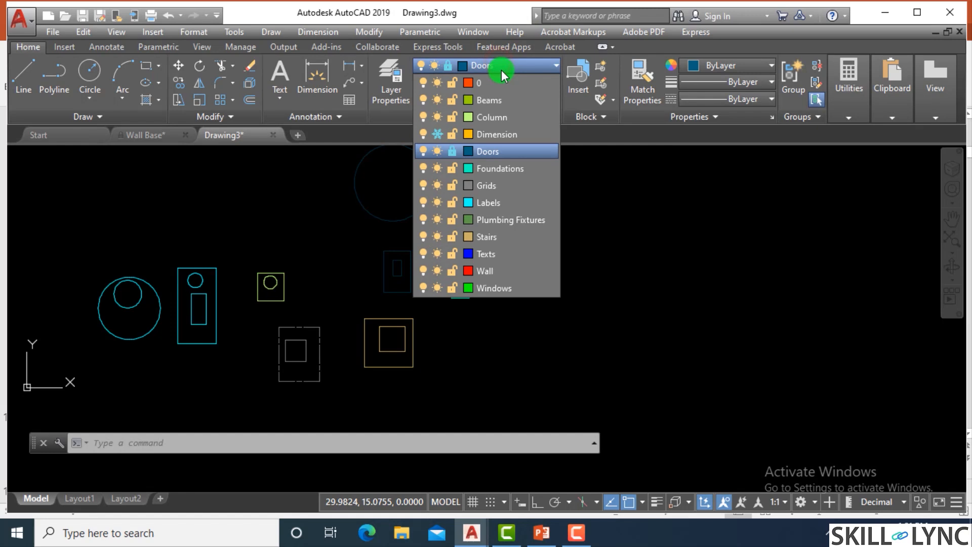
pyautogui.click(503, 100)
pyautogui.write('rec')
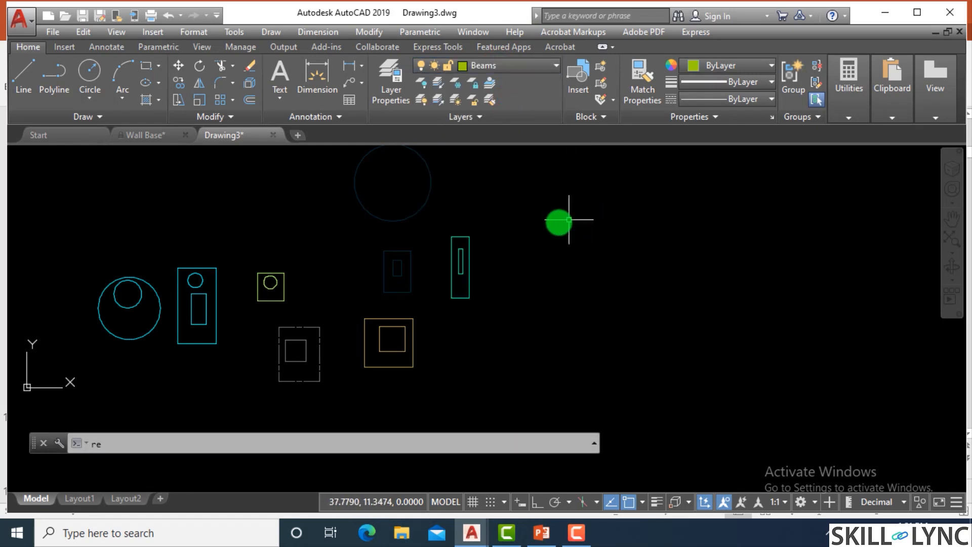
pyautogui.press('Return')
pyautogui.click(543, 202)
pyautogui.click(645, 304)
pyautogui.press('Return')
pyautogui.click(564, 227)
pyautogui.click(624, 271)
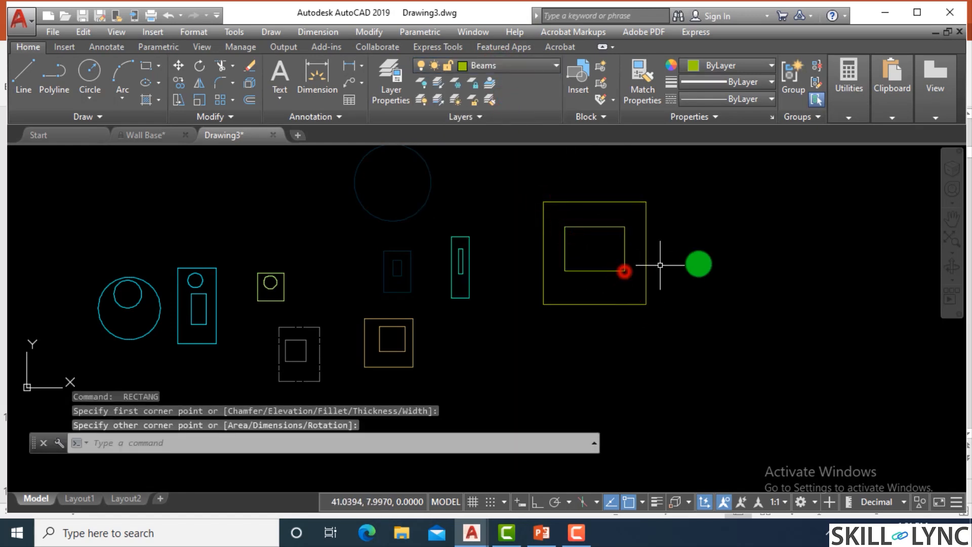
pyautogui.press('Escape')
pyautogui.press('Escape')
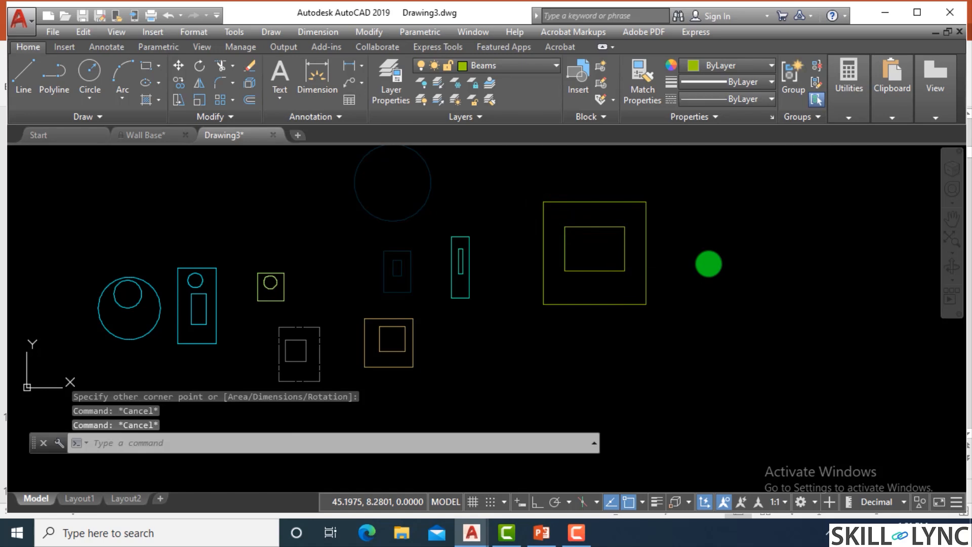
# - Preview a single-sheet plot using a window around the two nested Beams rectangles, and close the preview
pyautogui.hotkey('ctrl', 'p')
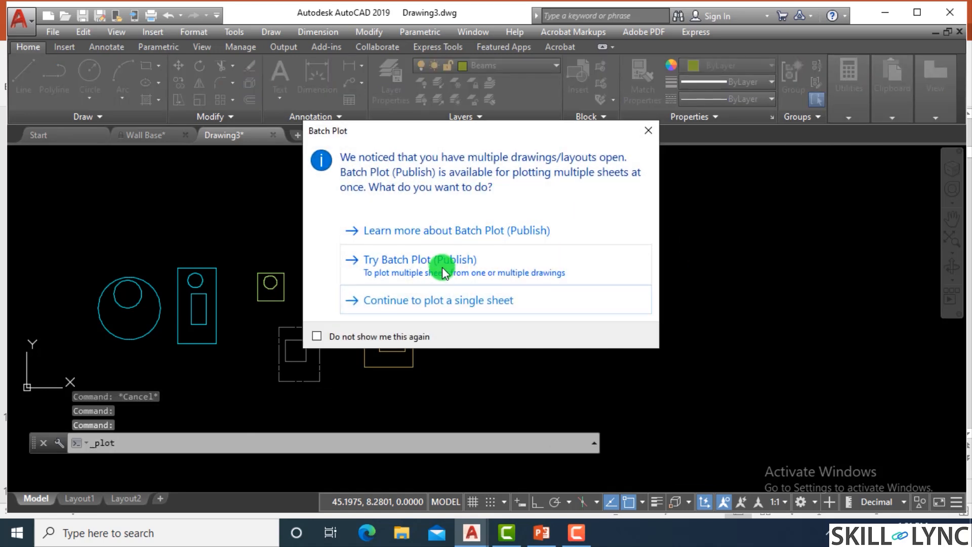
pyautogui.click(456, 301)
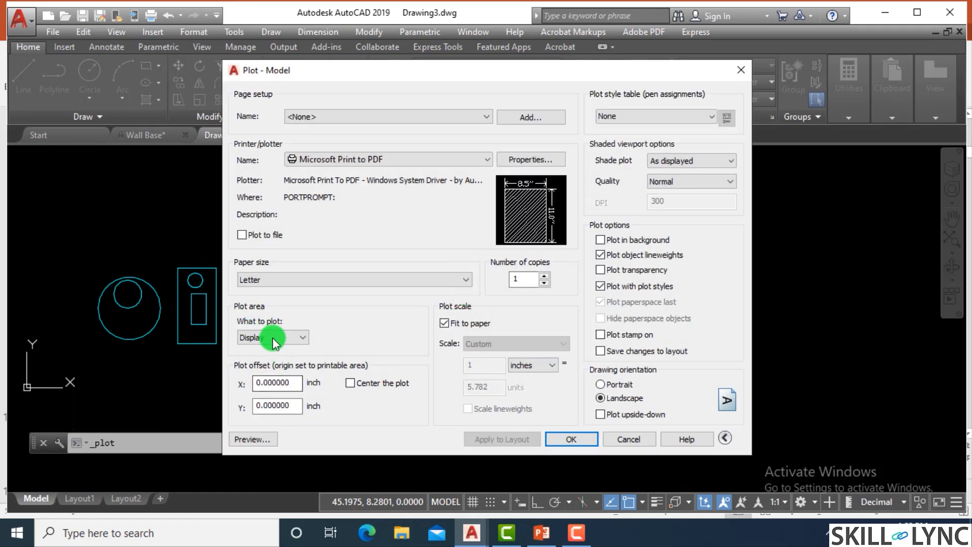
pyautogui.click(272, 337)
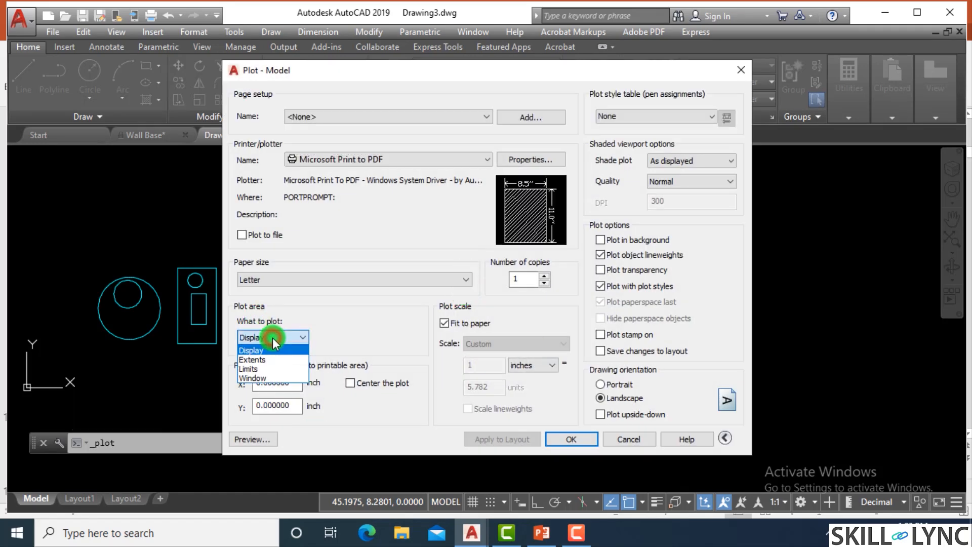
pyautogui.click(264, 376)
pyautogui.click(497, 167)
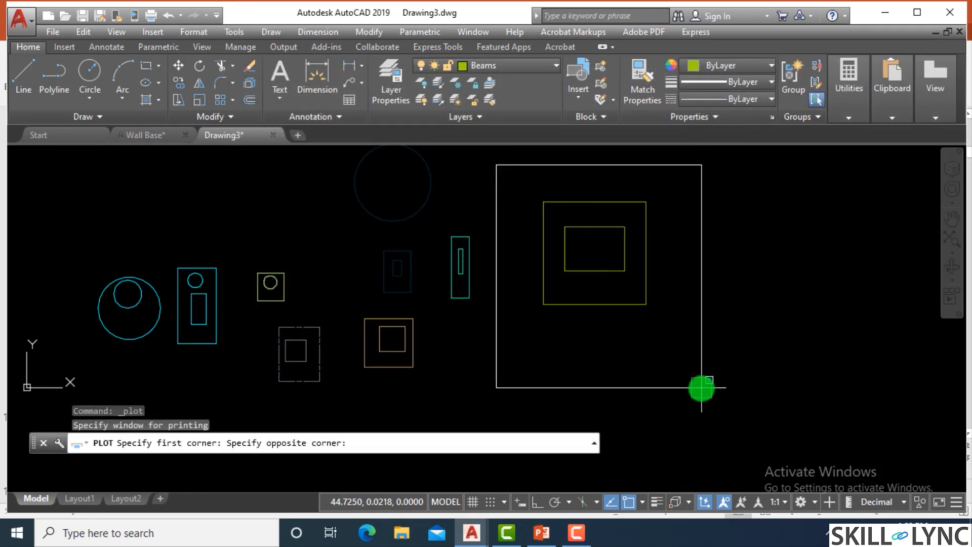
pyautogui.click(700, 389)
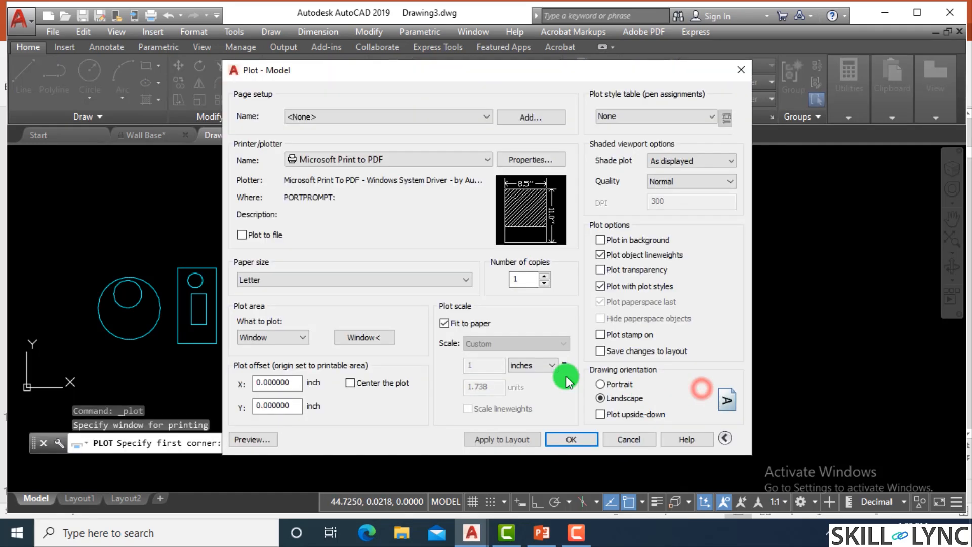
pyautogui.click(252, 439)
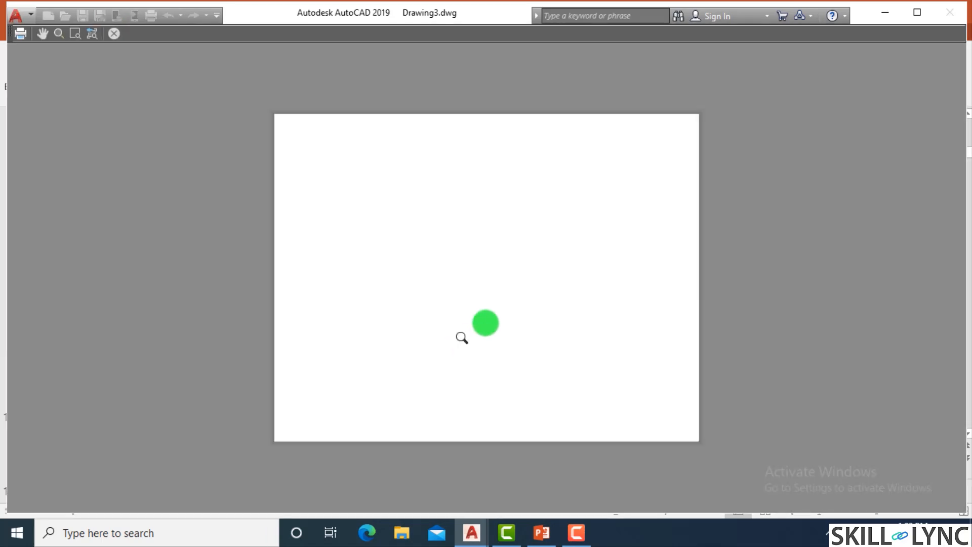
pyautogui.rightClick(501, 281)
pyautogui.click(505, 285)
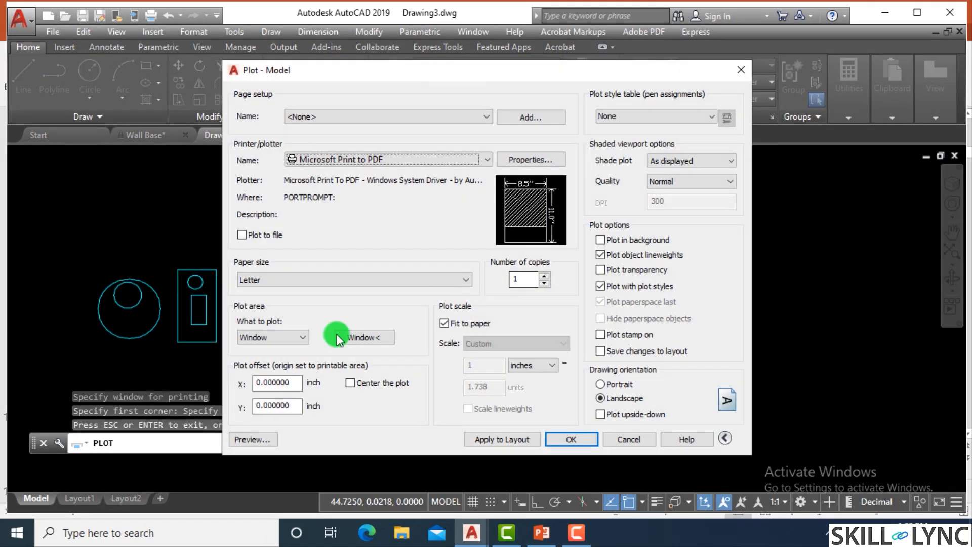
# - Preview the plot with a wider window spanning the shapes on the other layers and the Beams rectangles, and cancel plotting
pyautogui.click(363, 337)
pyautogui.click(53, 173)
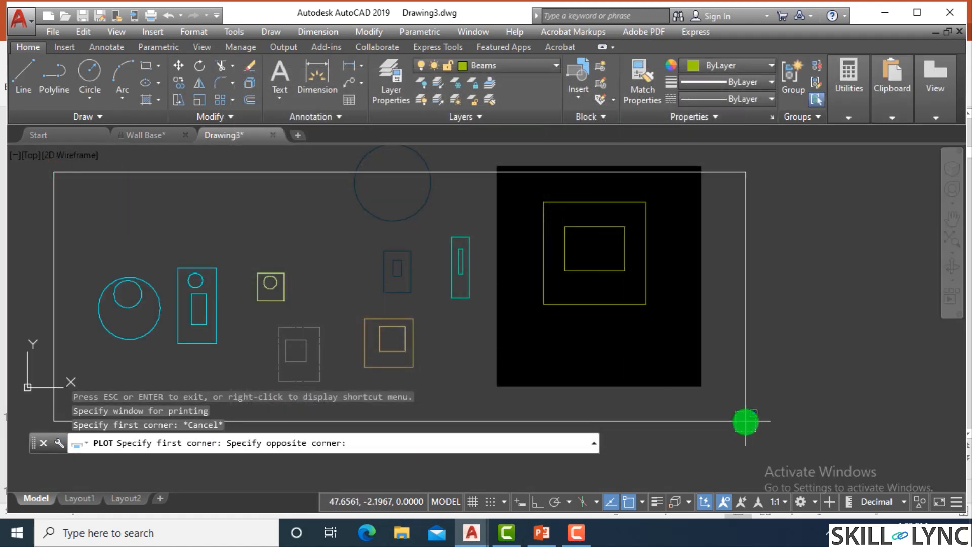
pyautogui.click(740, 399)
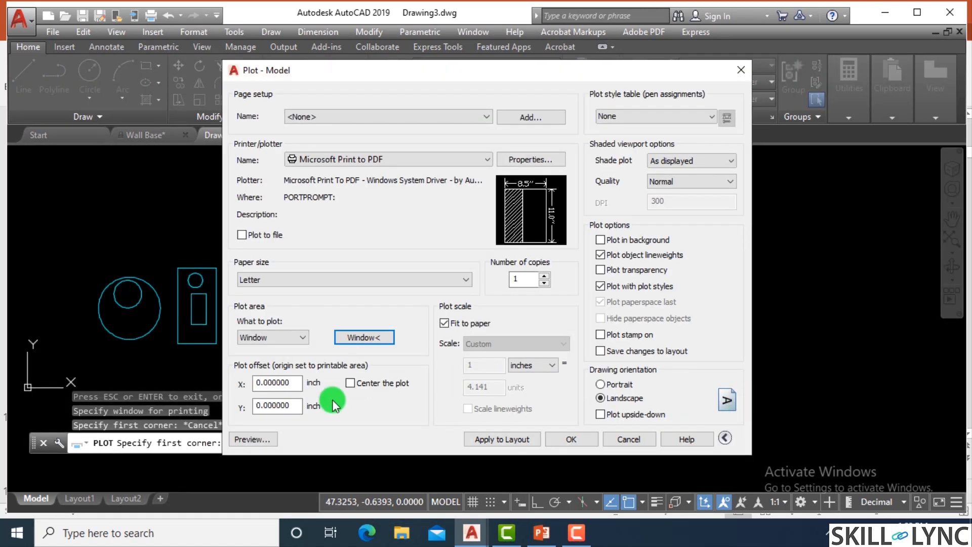
pyautogui.click(253, 438)
pyautogui.scroll(1, 496, 322)
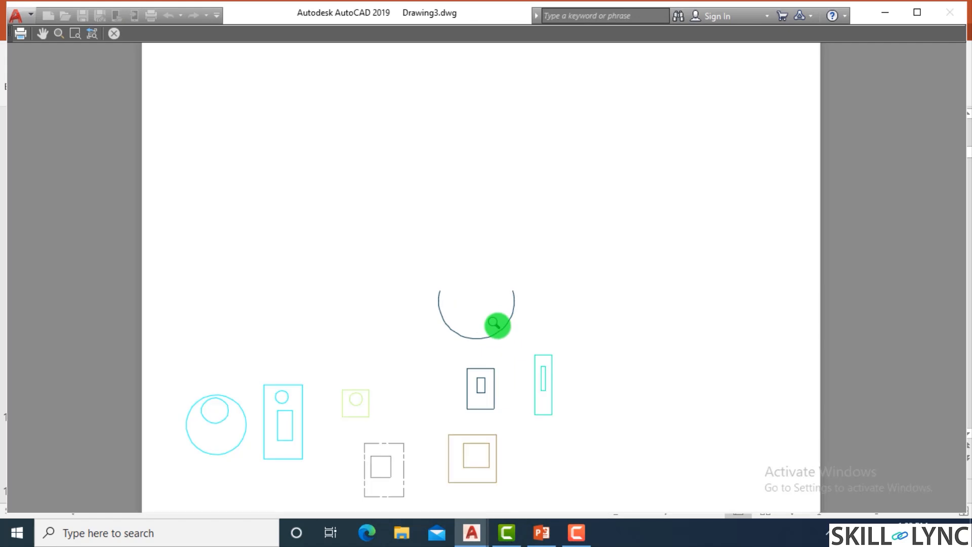
pyautogui.scroll(-1, 496, 325)
pyautogui.rightClick(497, 325)
pyautogui.click(530, 335)
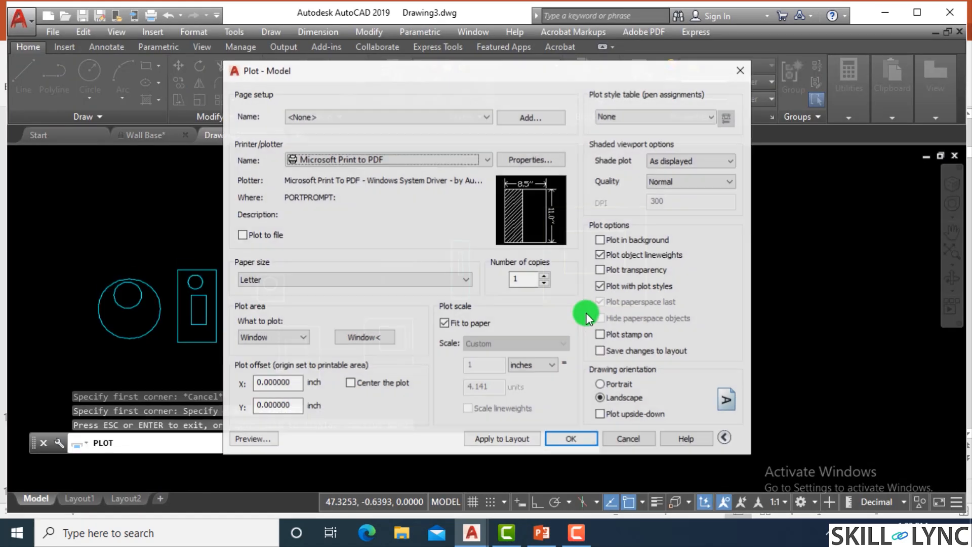
pyautogui.press('Escape')
pyautogui.press('Escape')
pyautogui.press('Escape')
# - Turn plotting back on for the Beams layer and close the layer properties
pyautogui.write('1a')
pyautogui.press('Return')
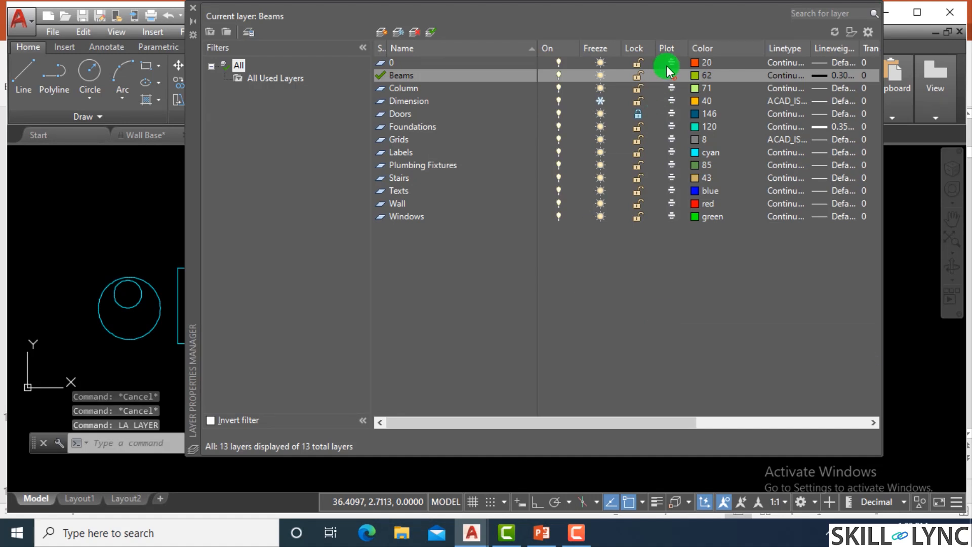
pyautogui.click(672, 77)
pyautogui.click(193, 8)
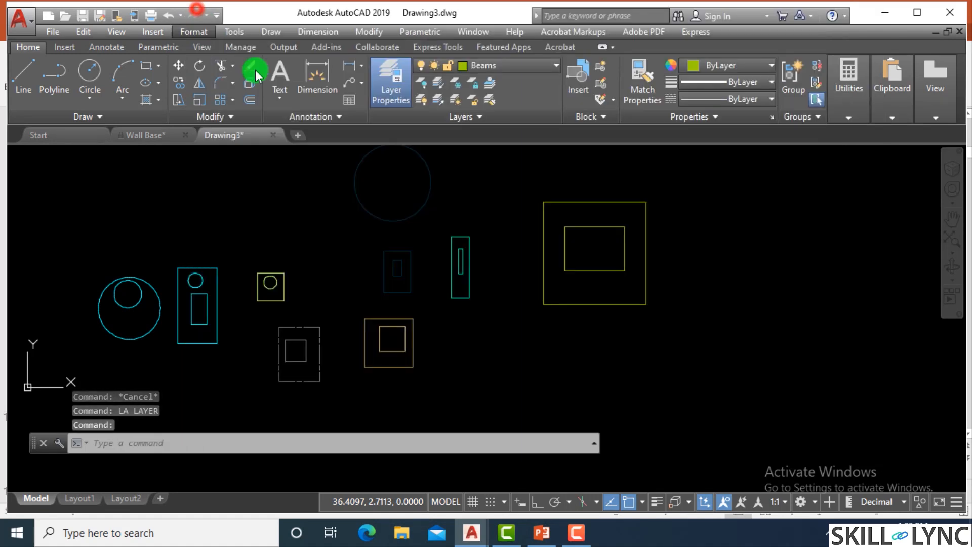
# - Reopen the layer properties for Drawing3
pyautogui.scroll(-2, 580, 345)
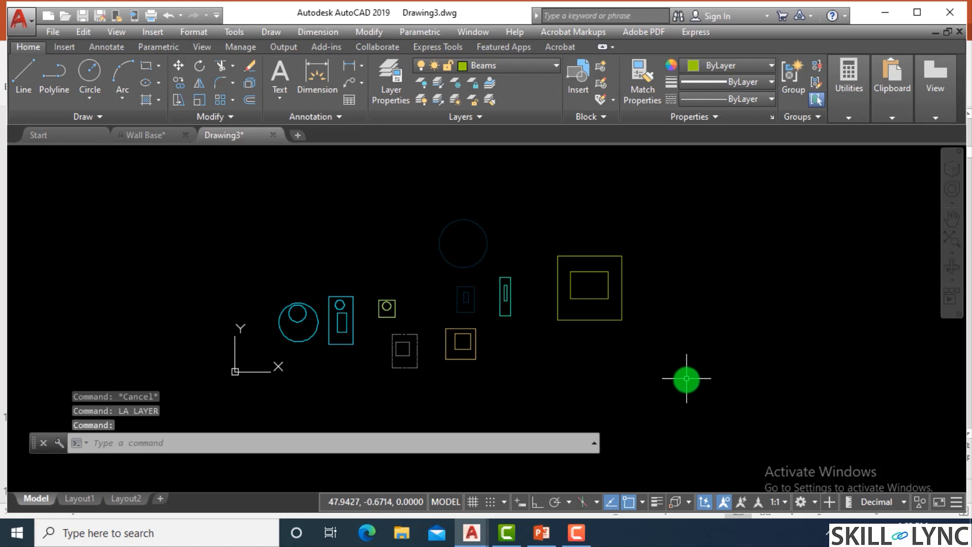
pyautogui.write('la')
pyautogui.press('Return')
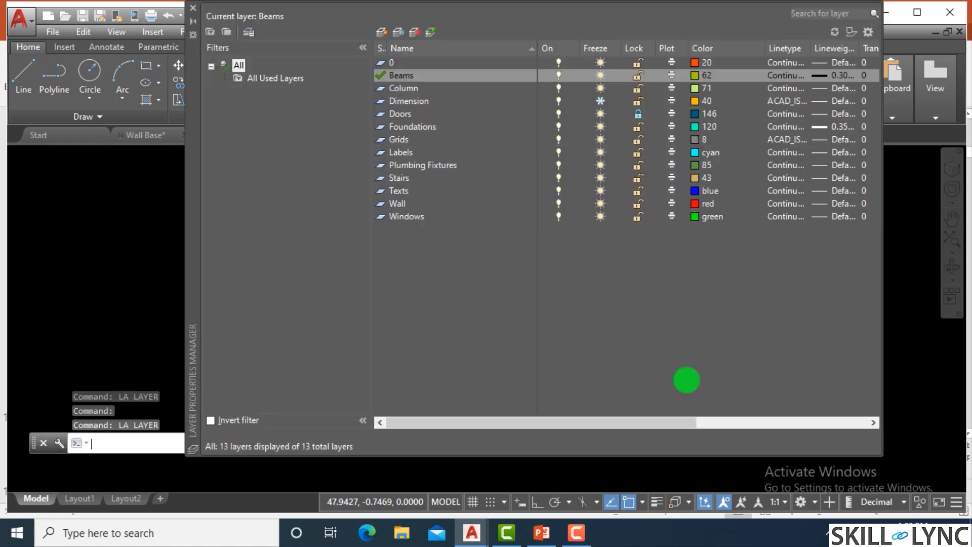